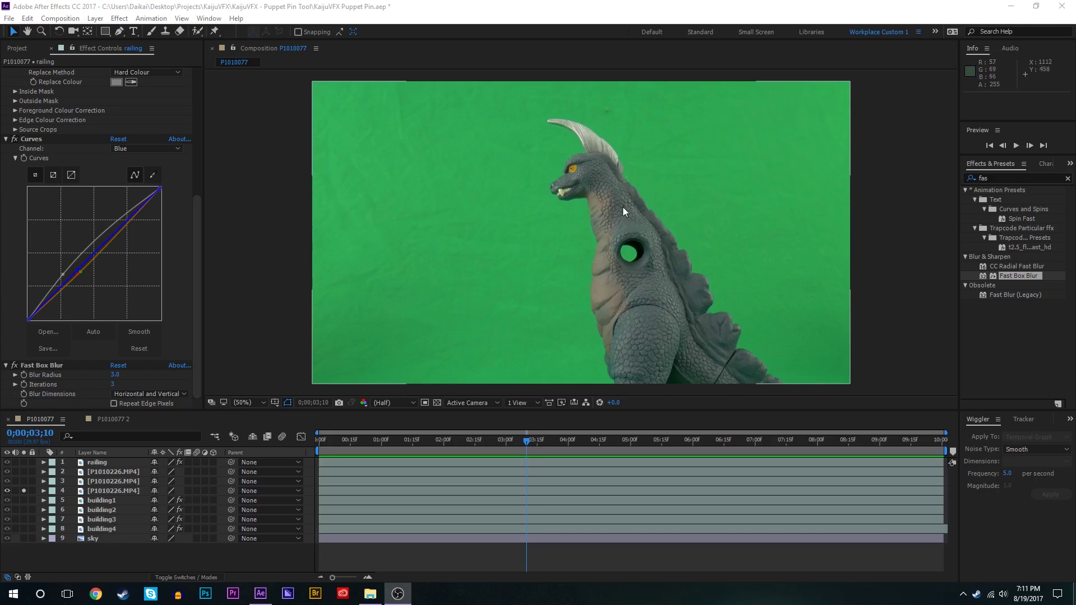
- Examine the monster body footage up close around the head and arm socket, and return to a view fitted up to 100%
scroll(623, 203, up, 2)
click(679, 235)
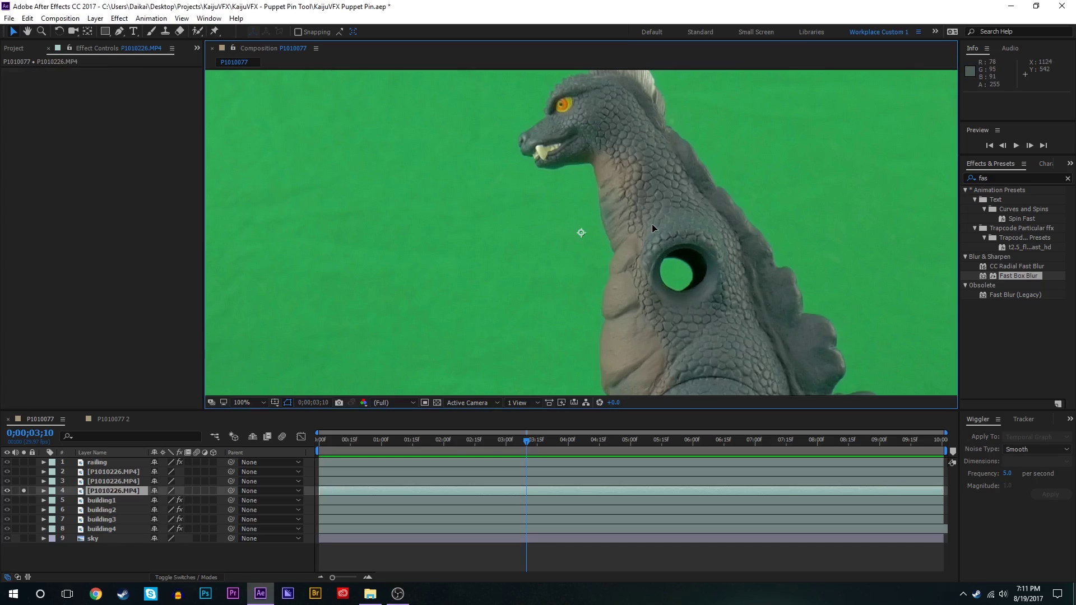
key(space)
drag(677, 236, 577, 243)
scroll(617, 212, up, 2)
click(263, 402)
click(253, 215)
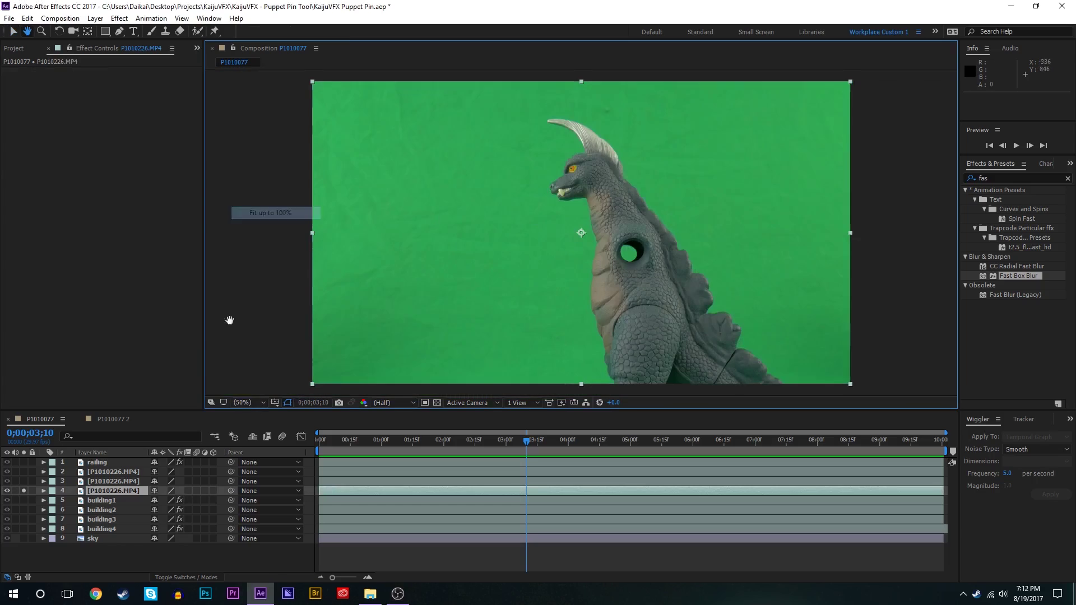
key(v)
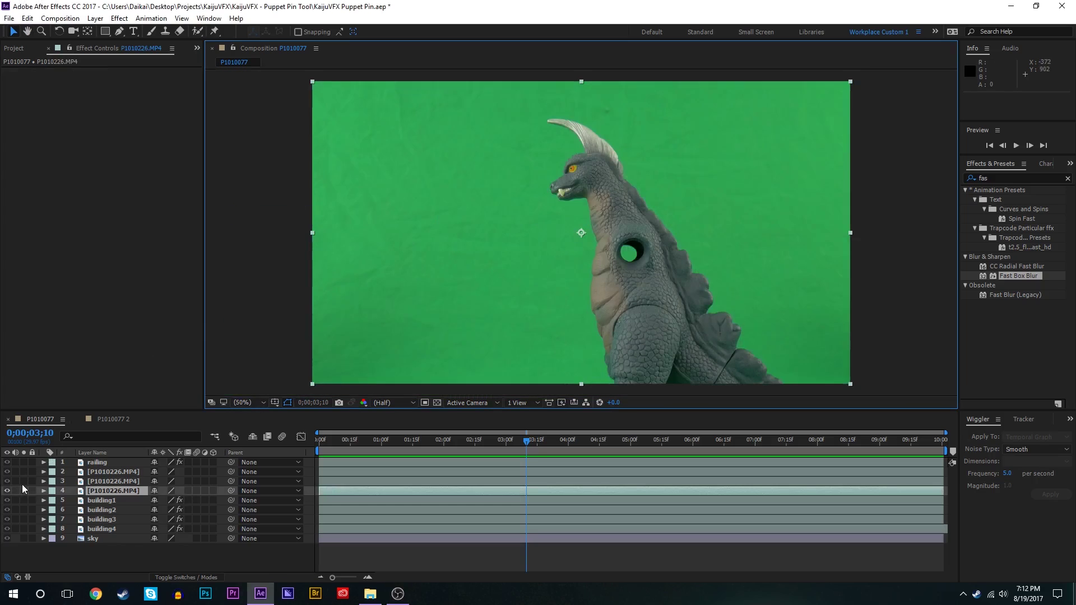
- Solo the two arm layers to view their green-screen footage, and leave only the monster body layer soloed
click(23, 482)
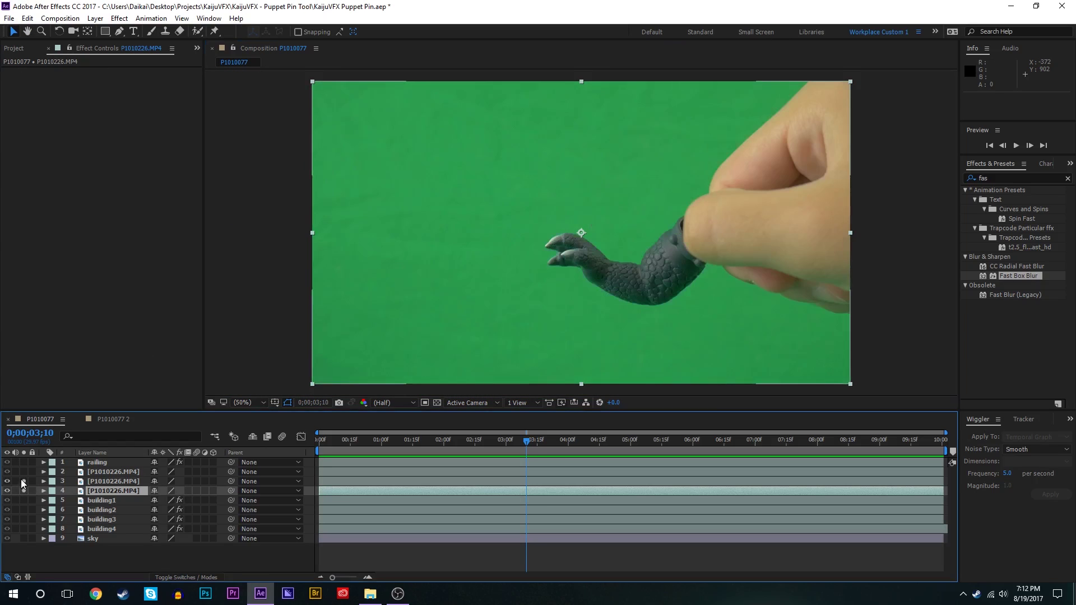
click(24, 472)
click(23, 482)
drag(24, 473, 24, 481)
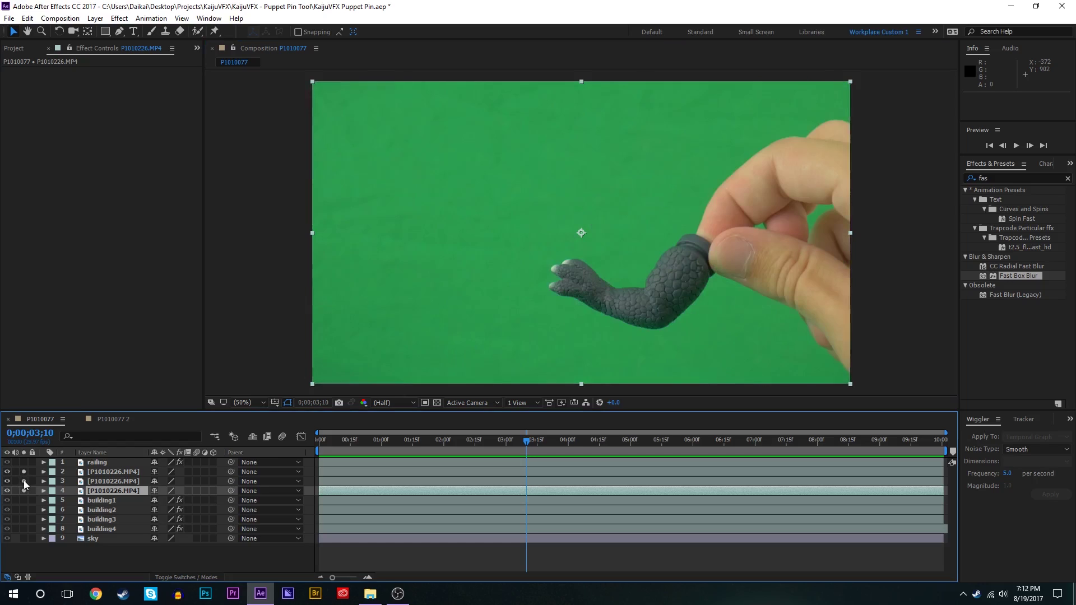
click(91, 473)
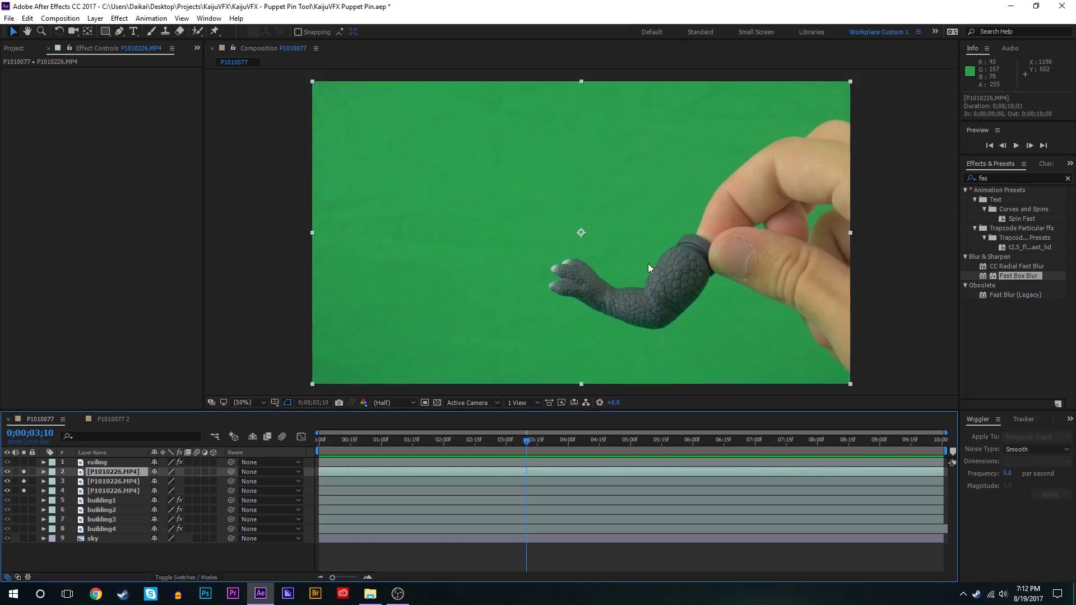
drag(24, 472, 24, 482)
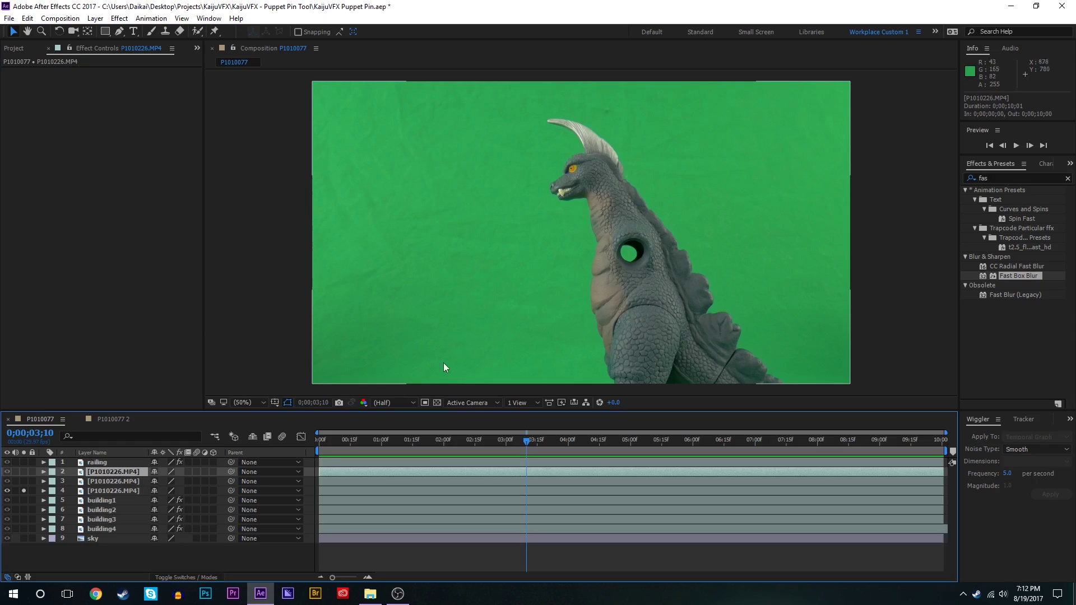
- Solo both arm layers and draw a Pen mask on the layer 2 arm, tracing the shoulder edge to exclude the fingers
click(23, 481)
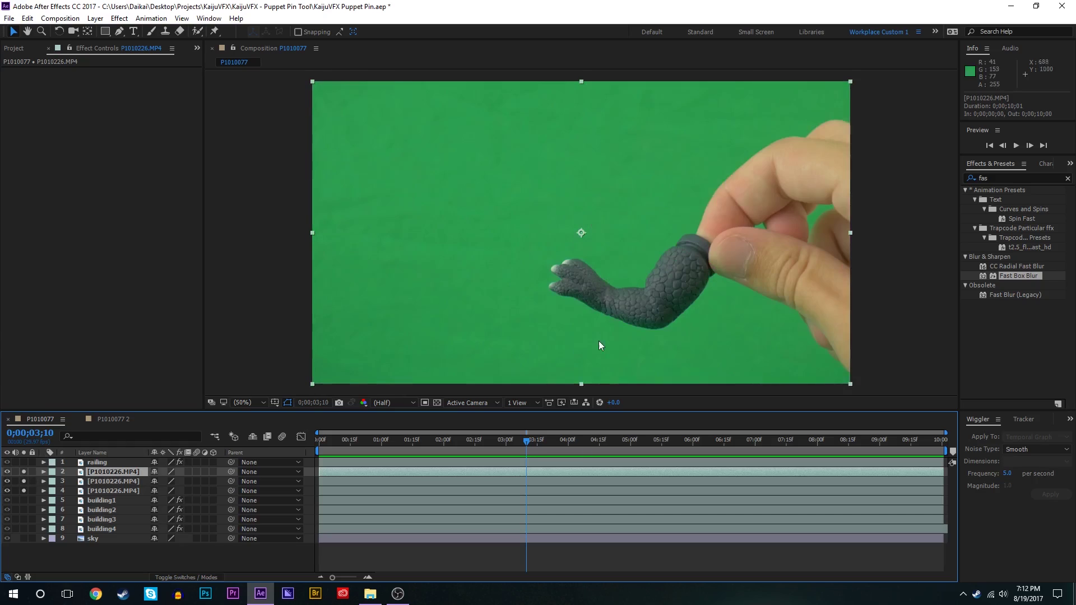
click(400, 463)
click(402, 471)
key(g)
click(644, 252)
scroll(656, 252, up, 4)
click(541, 197)
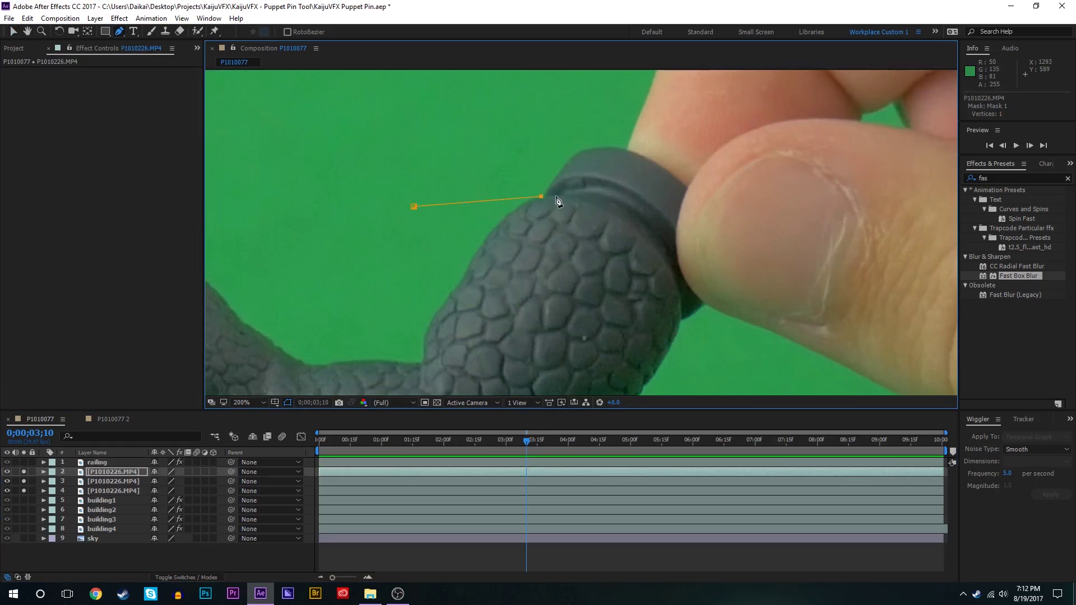
click(573, 197)
click(605, 207)
click(631, 223)
click(656, 245)
click(676, 276)
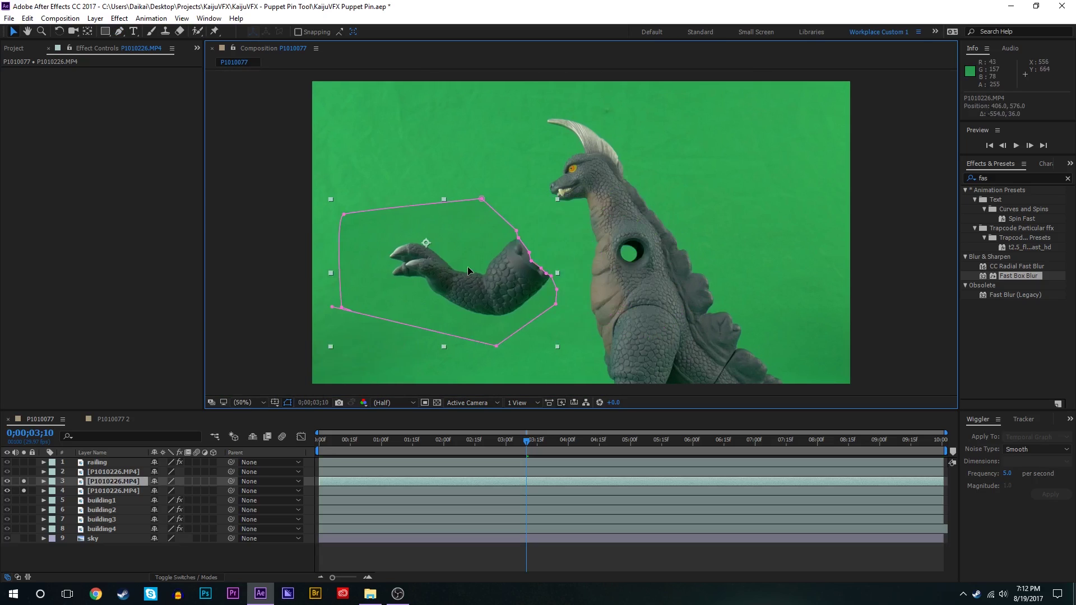
- Move the masked layer 3 arm to about 506, 520 and the layer 2 arm to about 1120, 466
drag(467, 267, 515, 267)
click(23, 471)
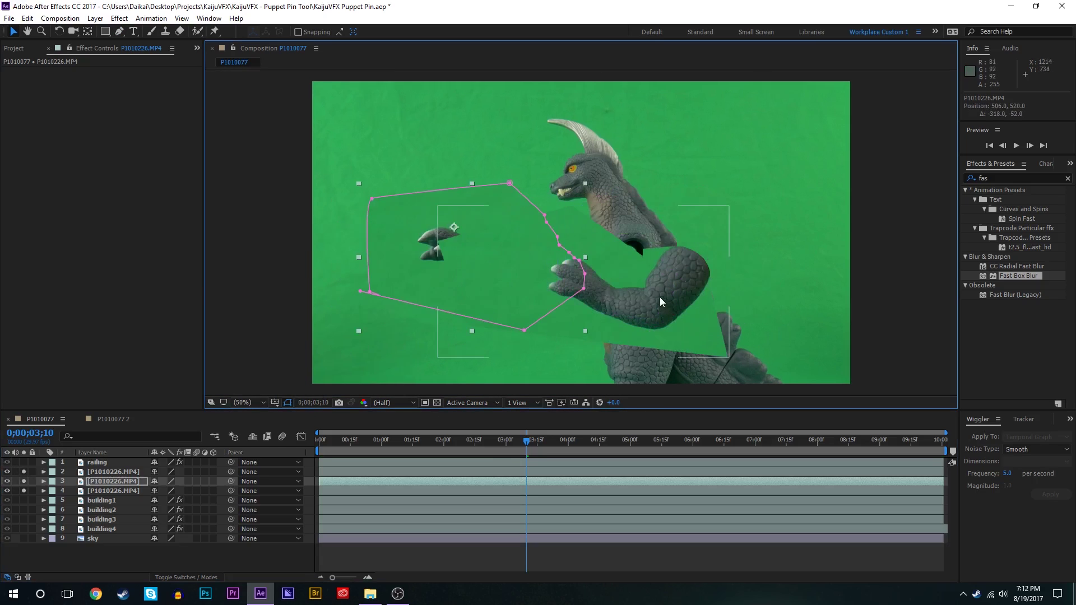
drag(663, 299, 697, 284)
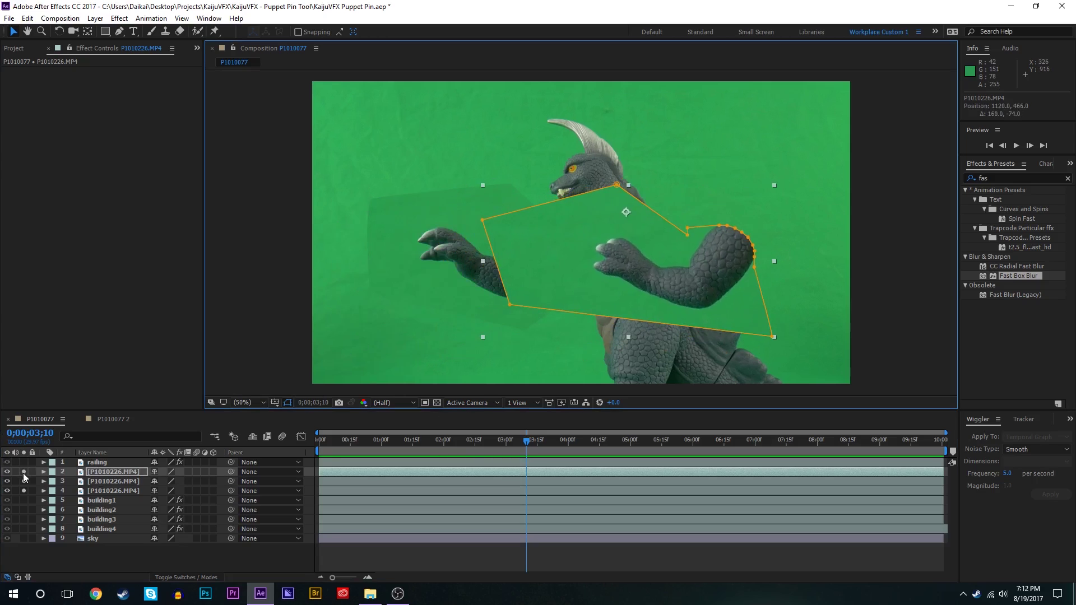
- With only the monster body layer soloed, apply Keylight (1.2) to it and sample the green backdrop as Screen Colour
drag(23, 472, 24, 480)
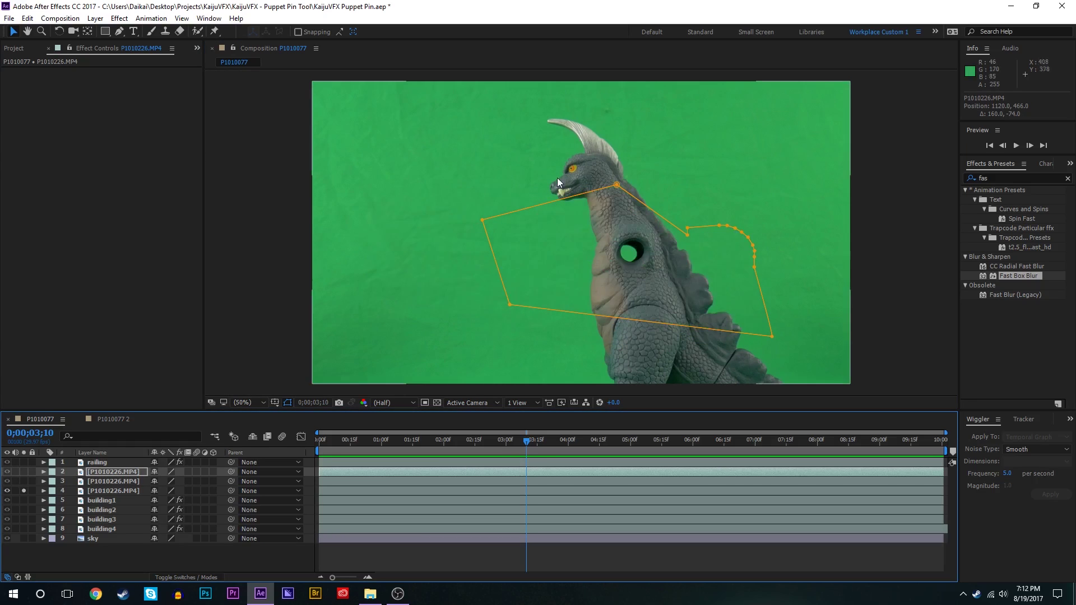
click(95, 490)
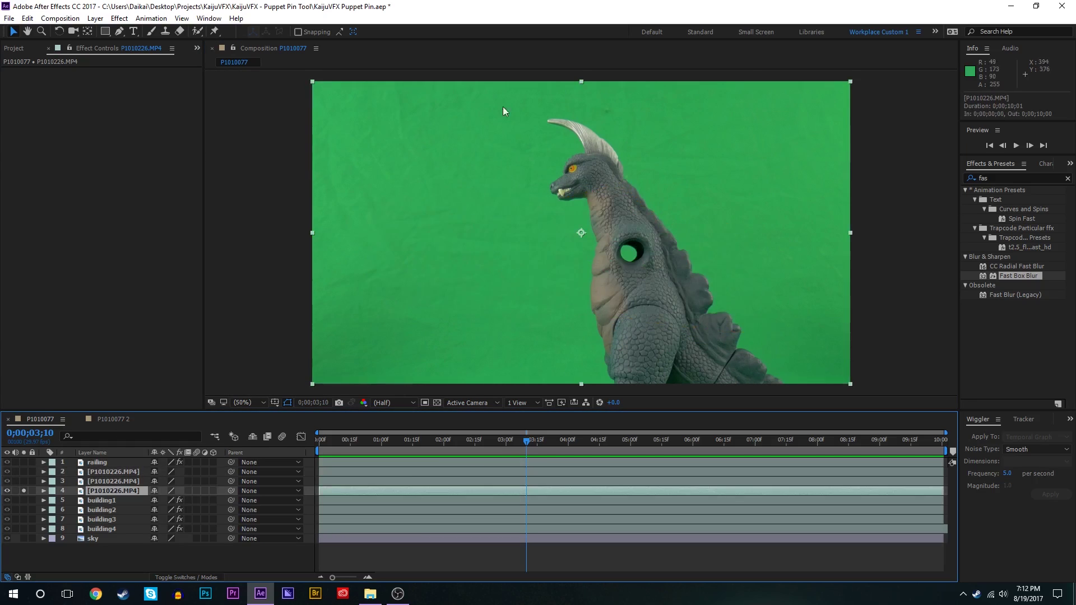
click(1019, 180)
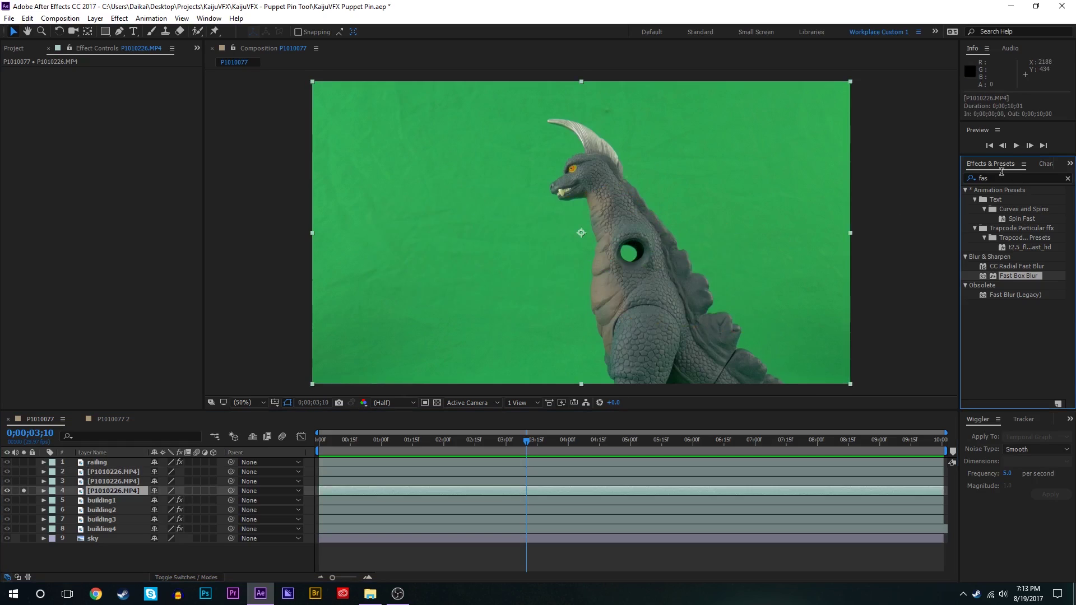
click(1000, 179)
text(key)
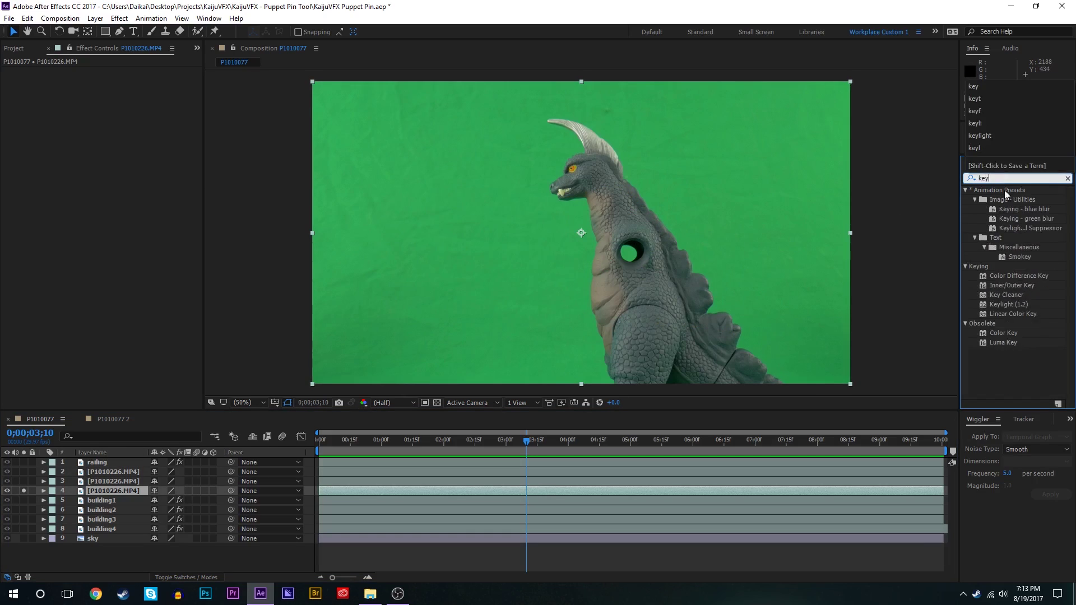
double_click(1009, 304)
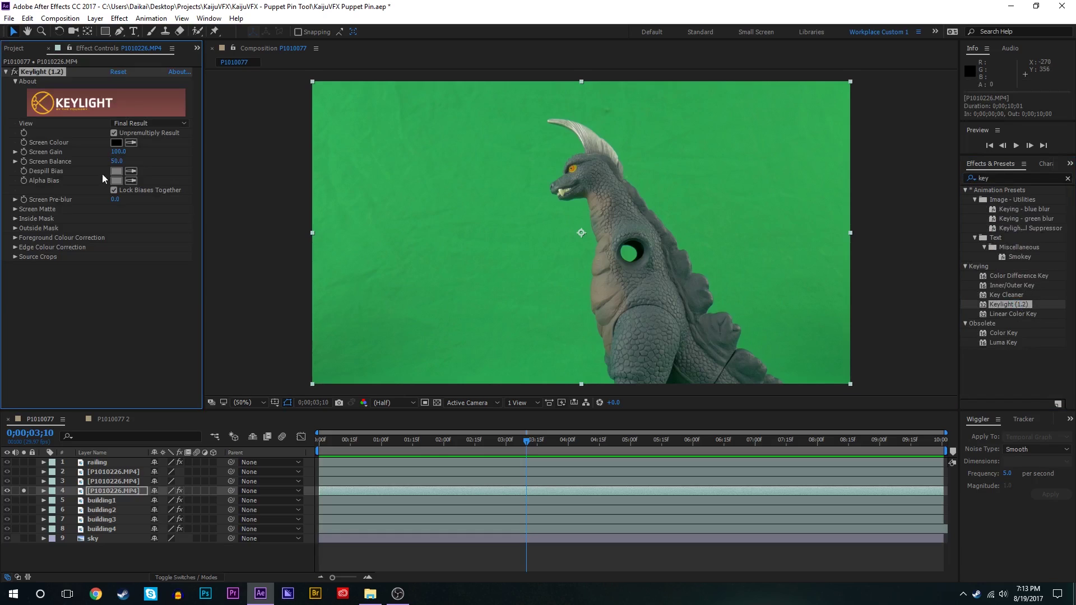
click(131, 142)
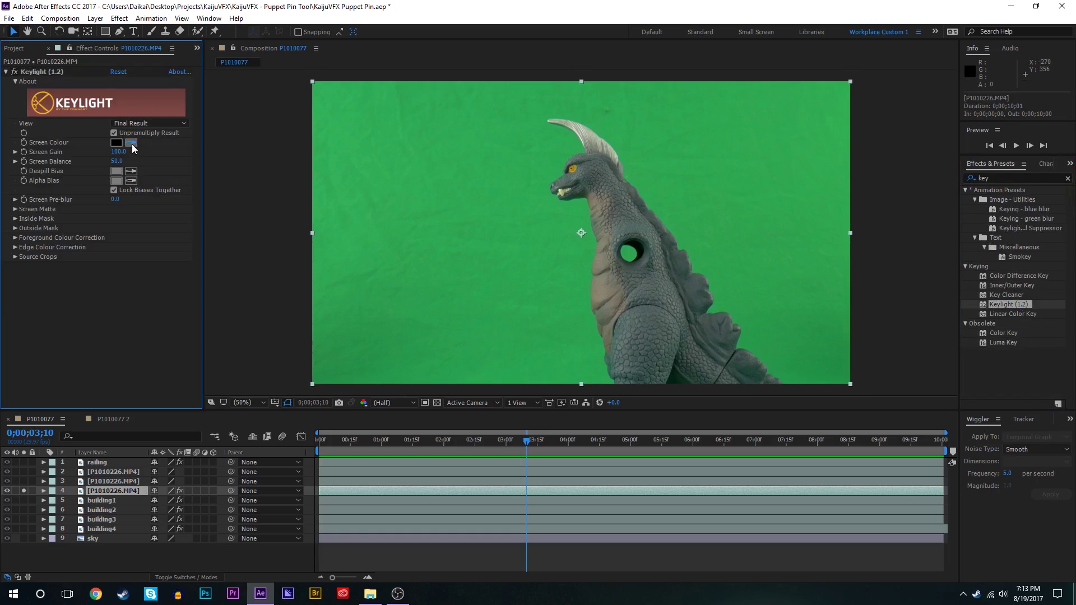
click(583, 361)
- Clean up the body key in the Screen Matte view with Clip Black 22 and Clip White 43, and return to Final Result
click(179, 123)
click(153, 184)
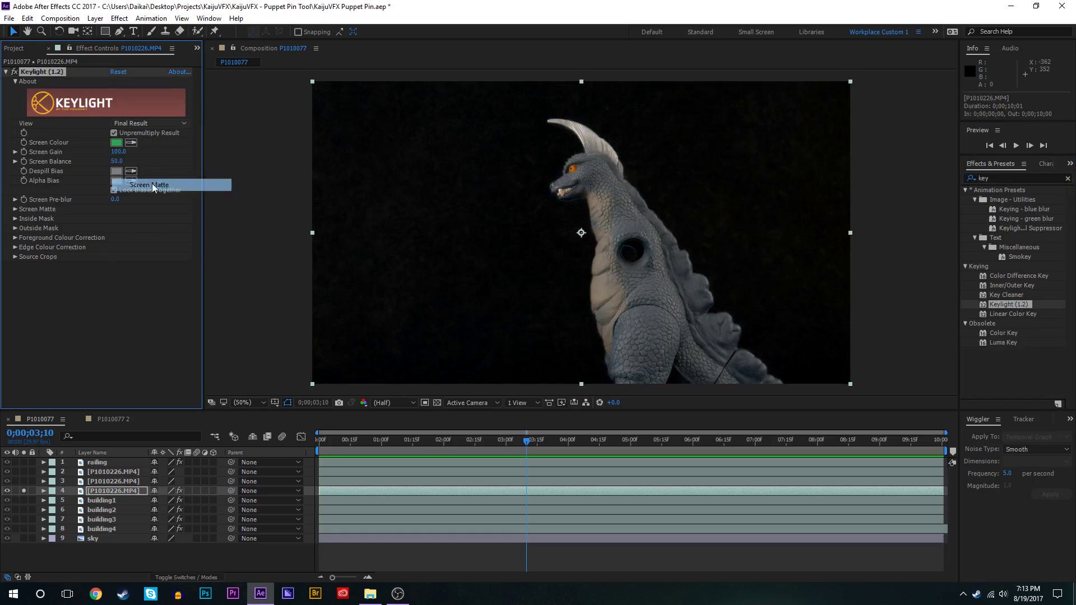
click(14, 209)
mouse_move(116, 219)
mouse_down()
mouse_move(129, 218)
mouse_move(96, 230)
mouse_move(118, 233)
mouse_move(126, 218)
mouse_move(118, 234)
mouse_up()
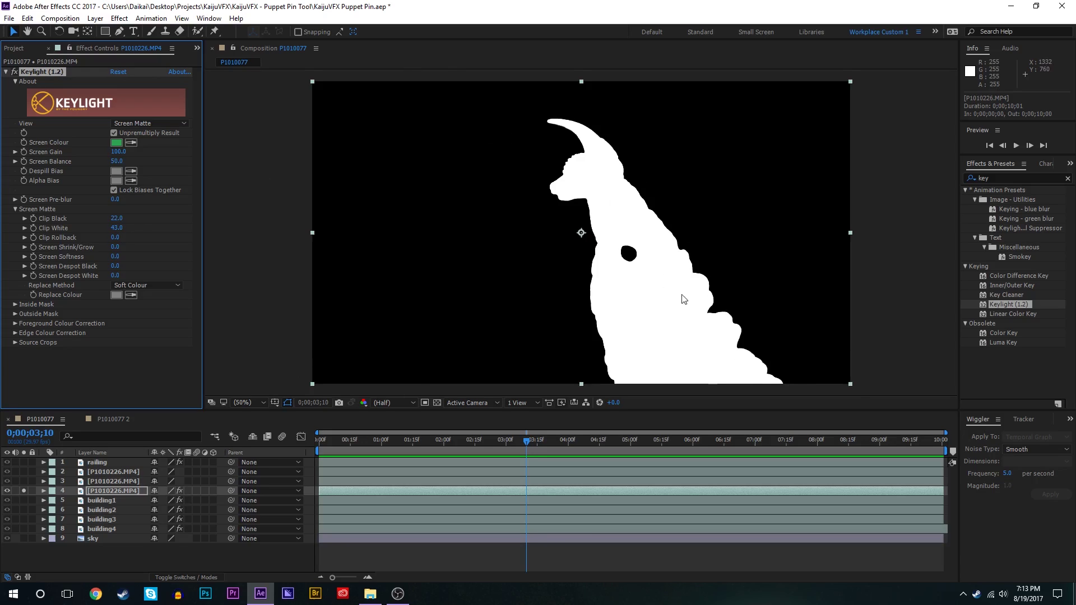
click(150, 123)
click(175, 258)
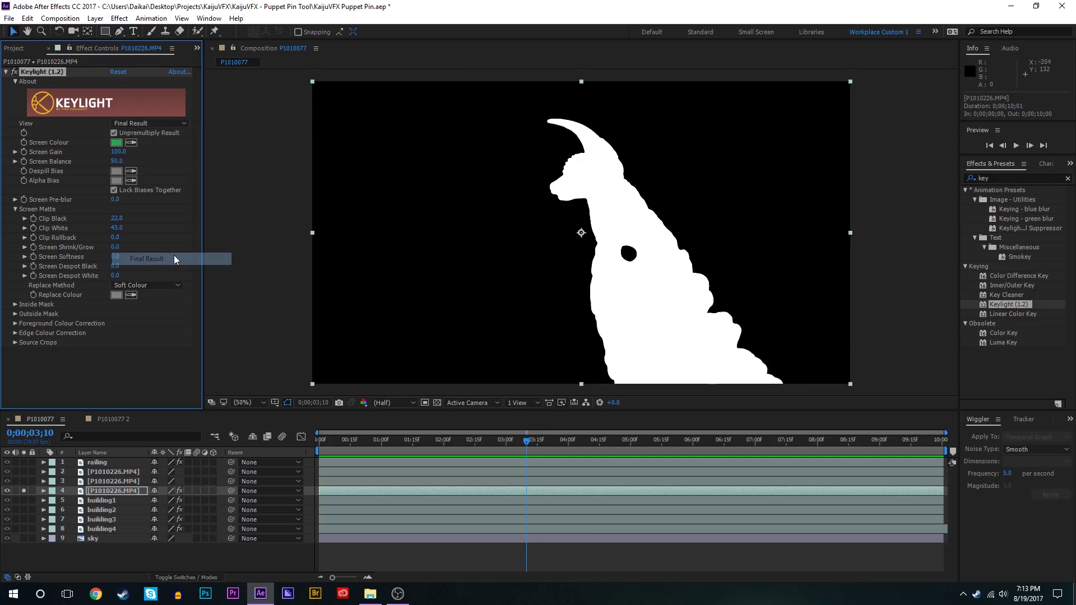
- Set the body key's Replace Method to Hard Colour, Screen Shrink/Grow to -1.1 and Screen Softness to 1.2
click(150, 286)
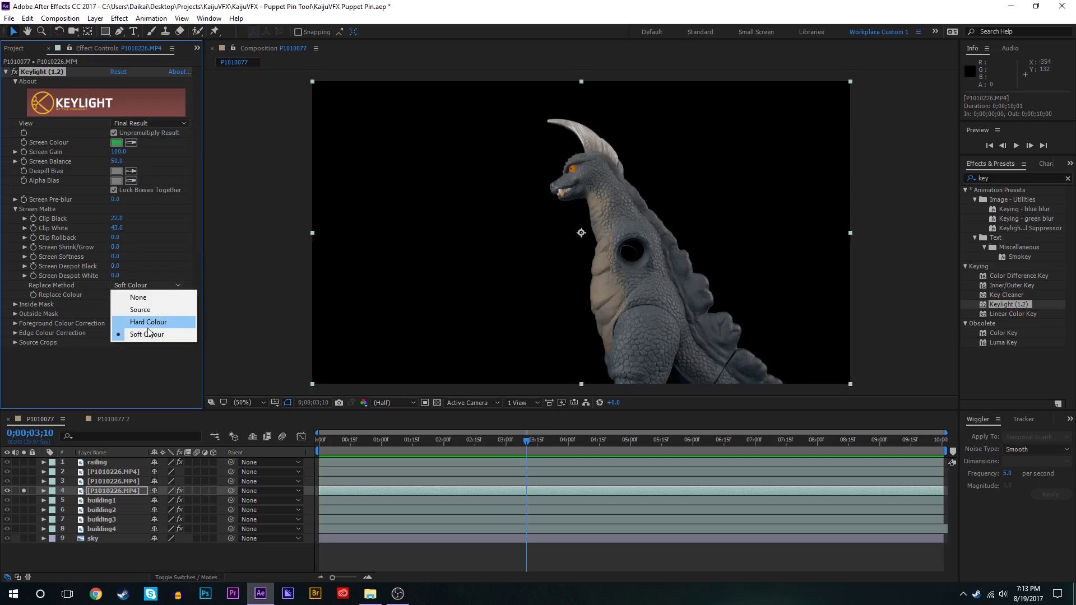
click(146, 323)
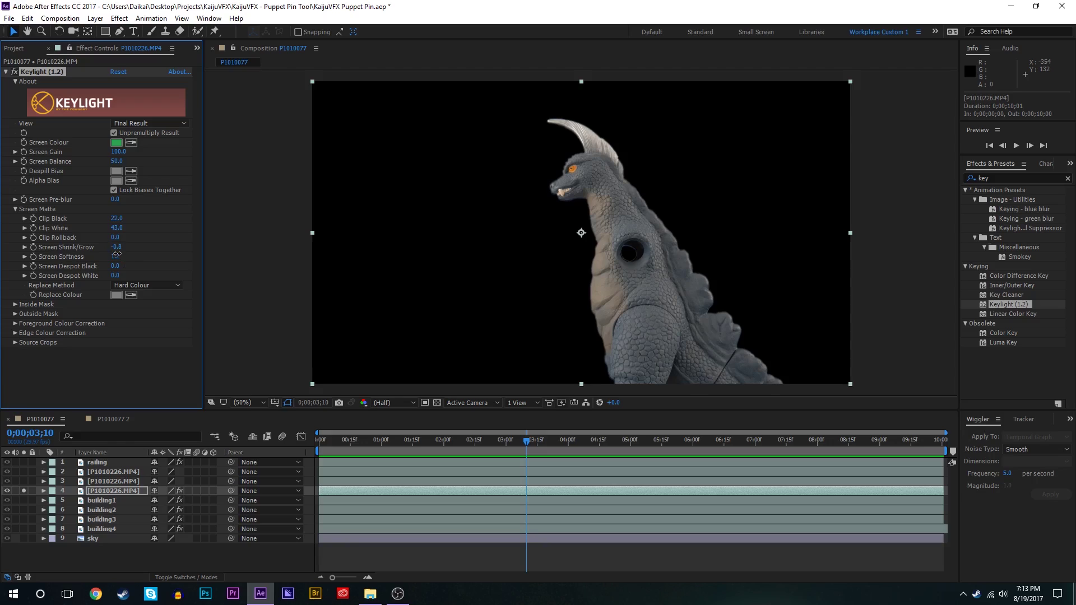
drag(116, 254, 117, 256)
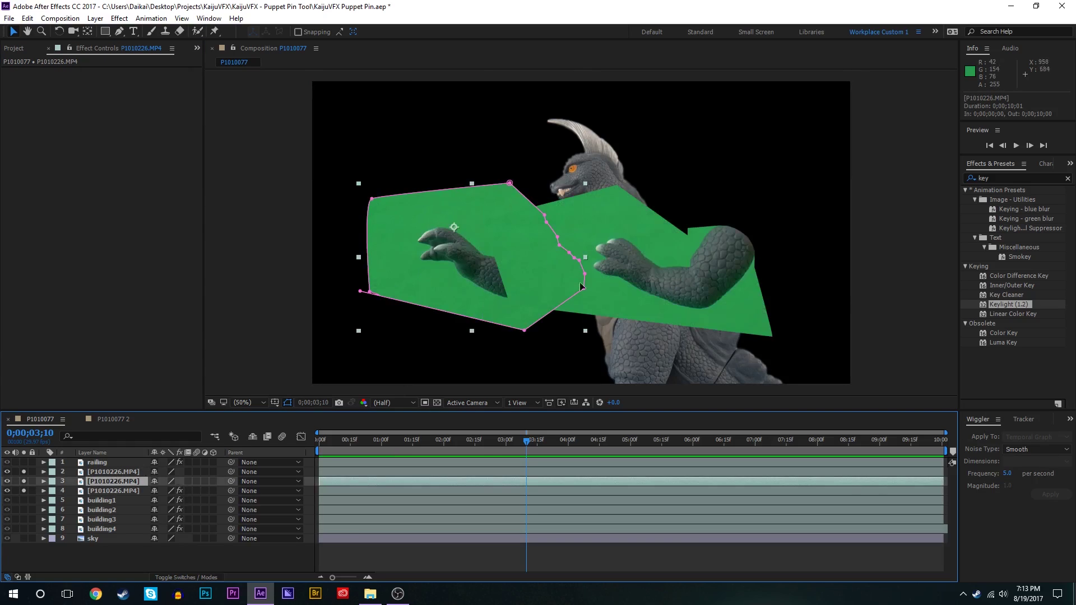
- Apply the Keylight effect to both arm layers to remove their green backgrounds
click(126, 472)
click(122, 483)
key(ctrl+alt+shift+e)
click(125, 473)
key(ctrl+alt+shift+e)
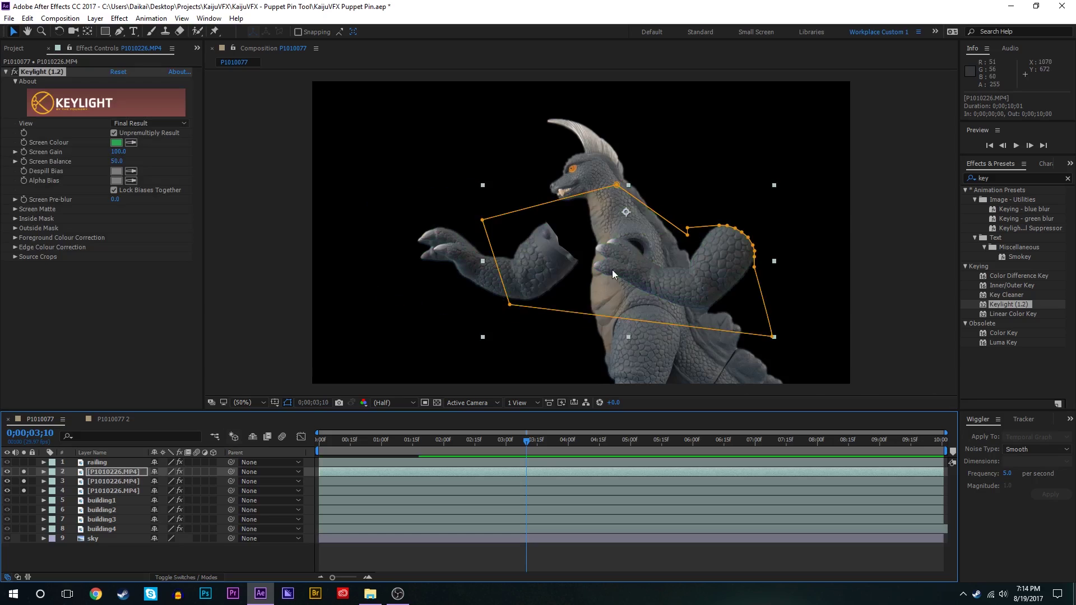
- Unsolo the body and arm layers and reposition the front arm across the monster's torso at about 1048, 422
drag(612, 270, 535, 273)
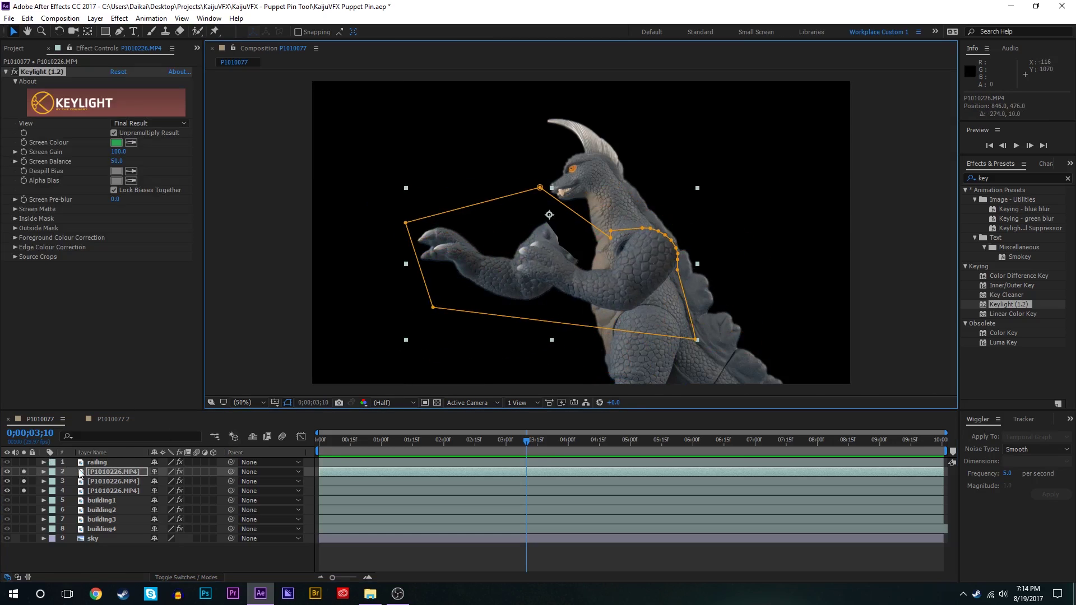
drag(24, 471, 25, 490)
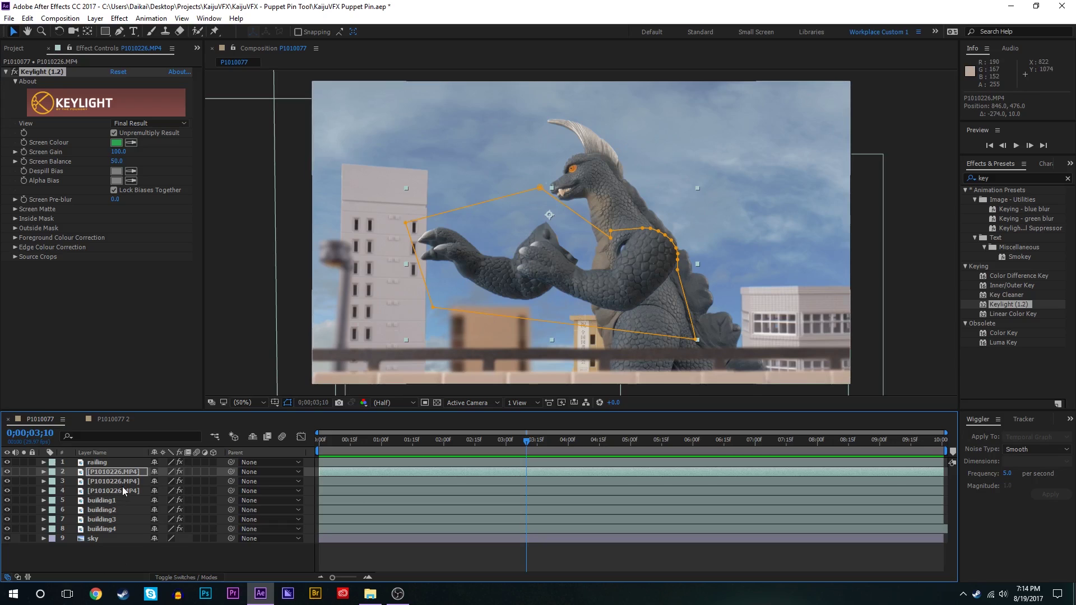
right_click(154, 470)
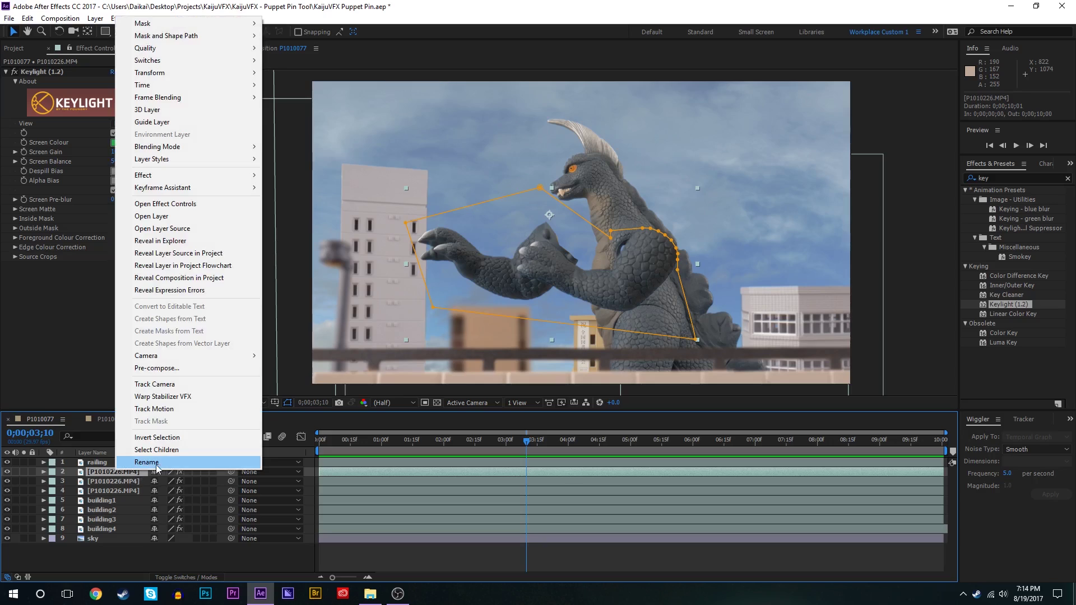
click(138, 492)
click(127, 483)
click(129, 473)
drag(660, 287, 652, 213)
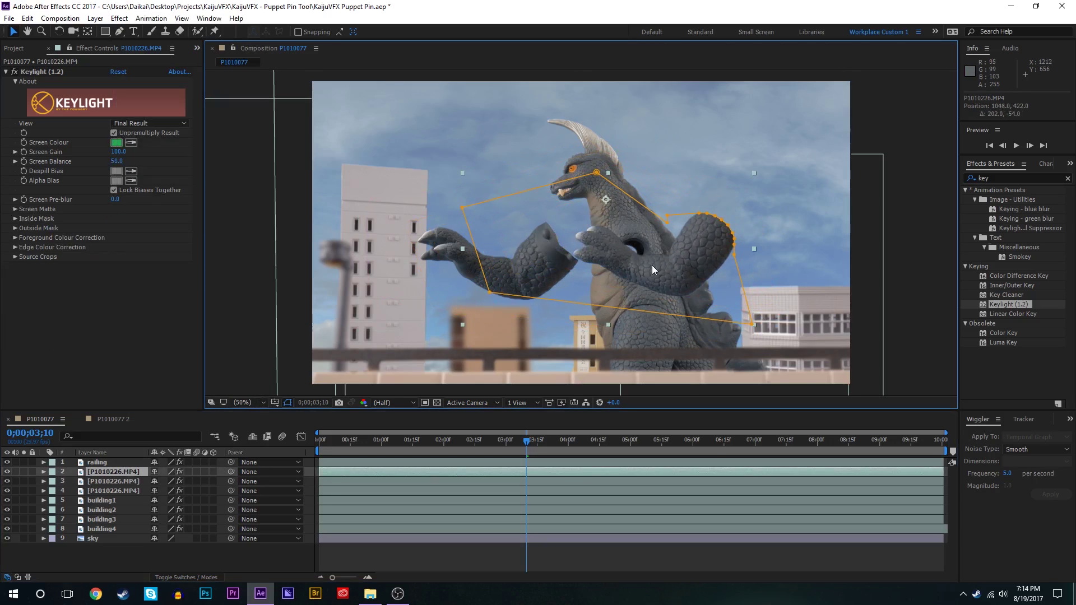
- Rename the front arm's layer as "arm front"
right_click(143, 472)
click(174, 471)
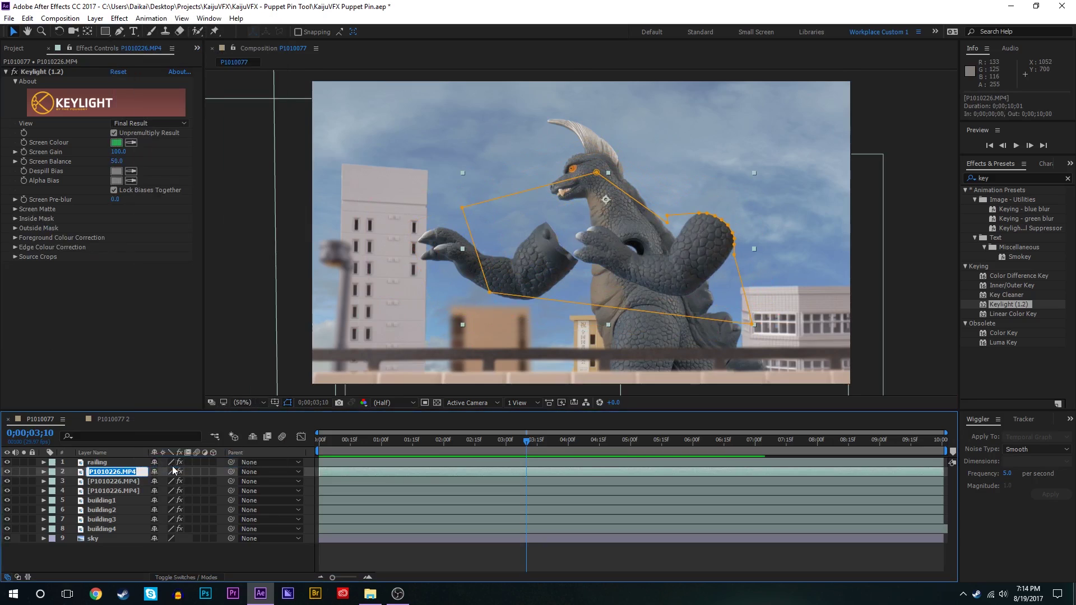
text(arm fro)
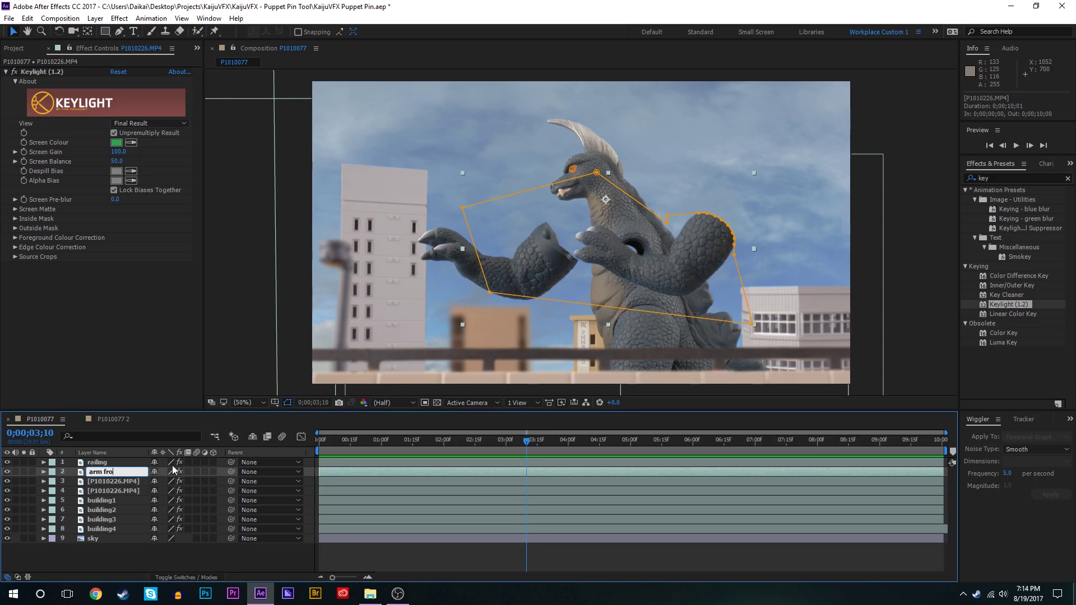
text(nt)
key(Return)
- Move the back arm slightly closer to the monster's chest and rename its layer as "arm back"
click(497, 255)
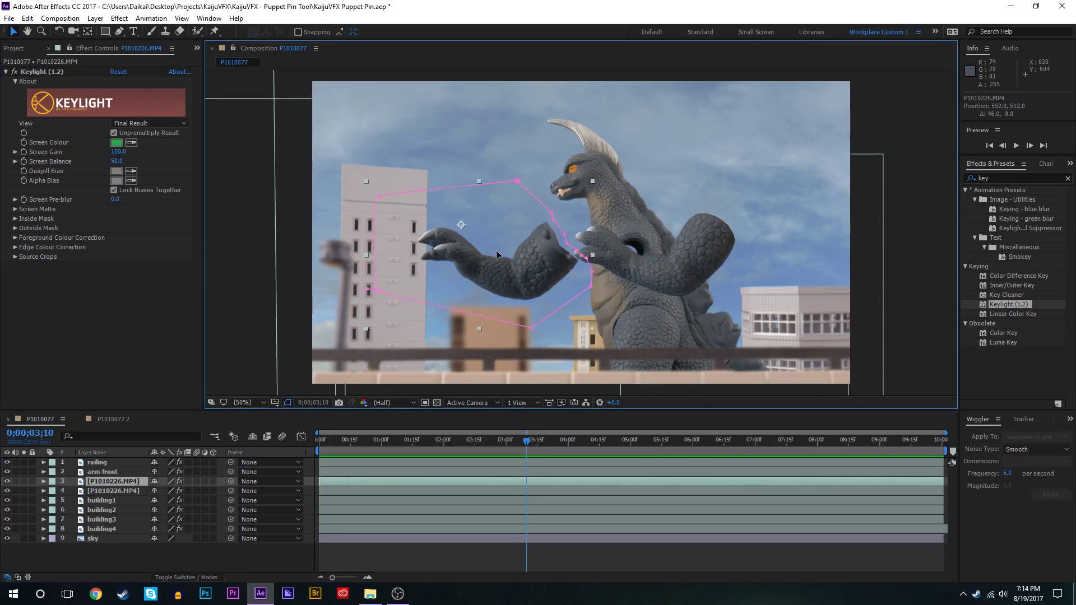
drag(497, 255, 507, 264)
right_click(129, 481)
click(156, 472)
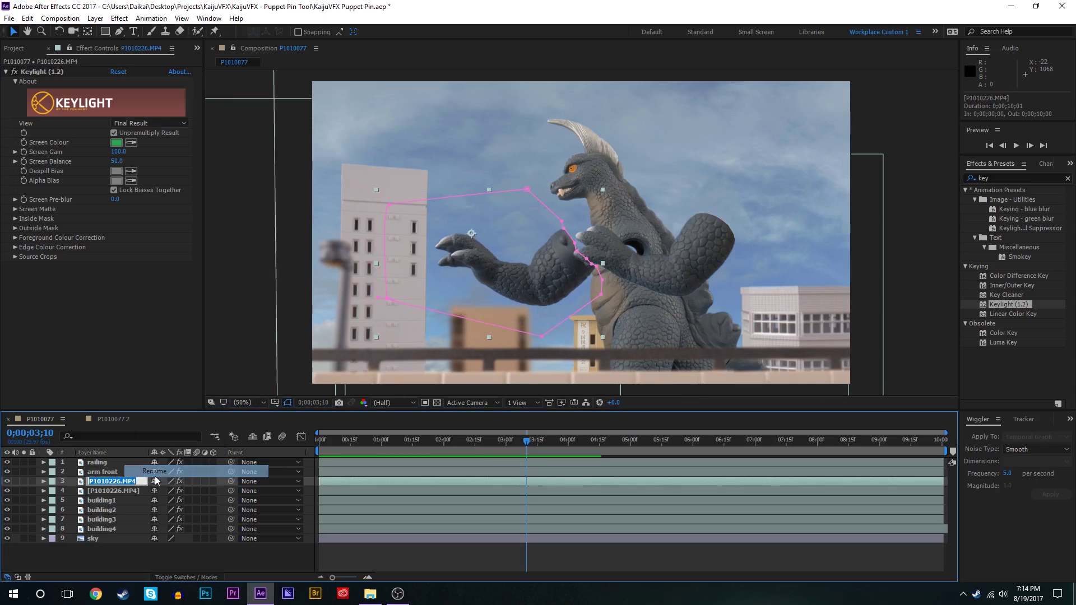
text(arm back)
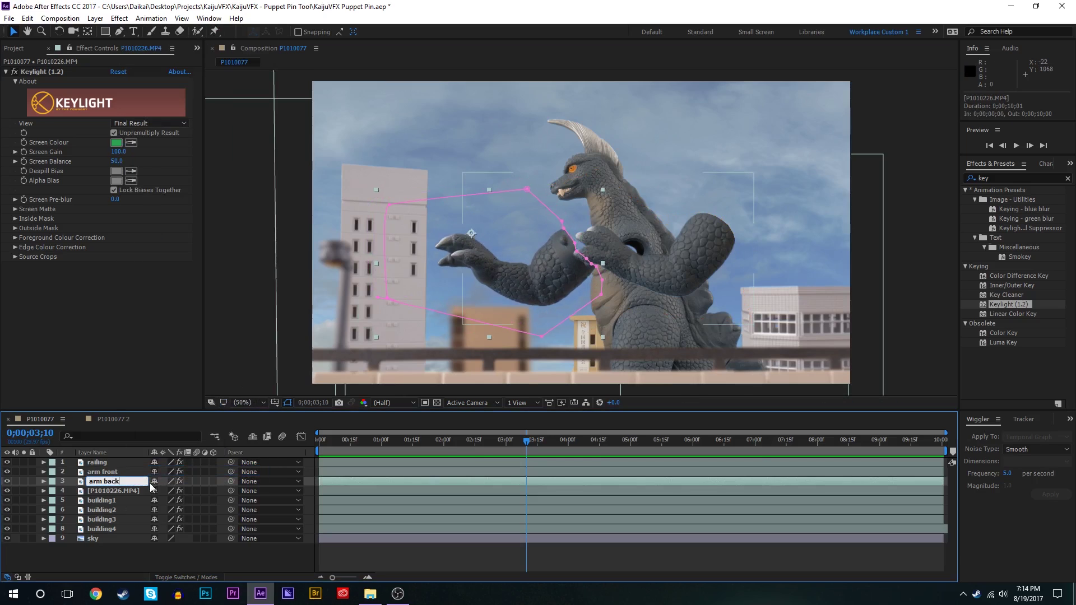
- Rename the monster body layer as "earthtron base" and place the "arm back" layer beneath it in the layer order
key(Tab)
text(ea)
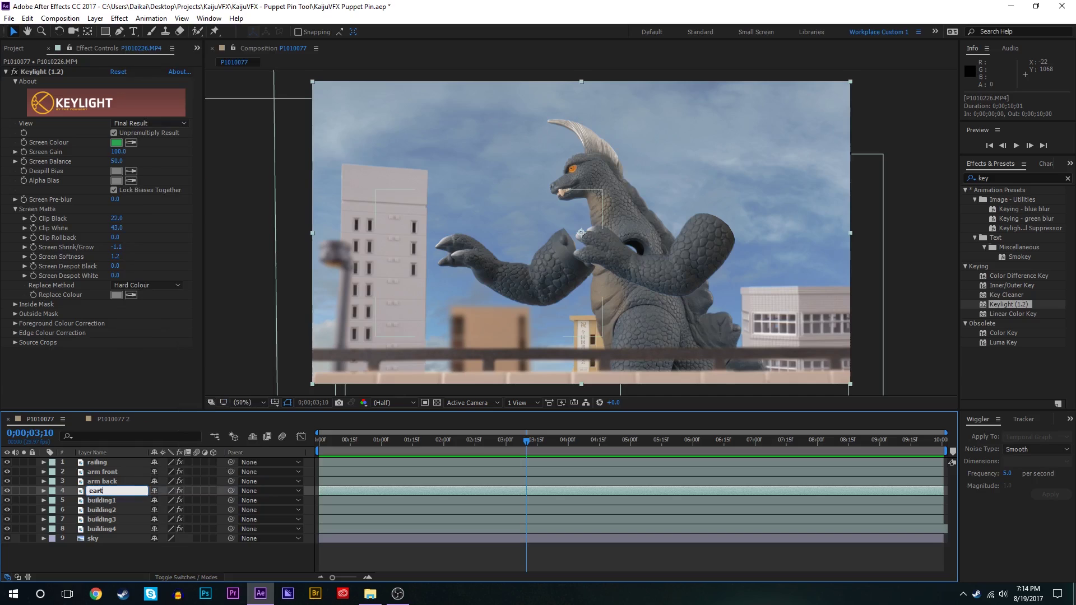
text(rthtron base)
click(128, 482)
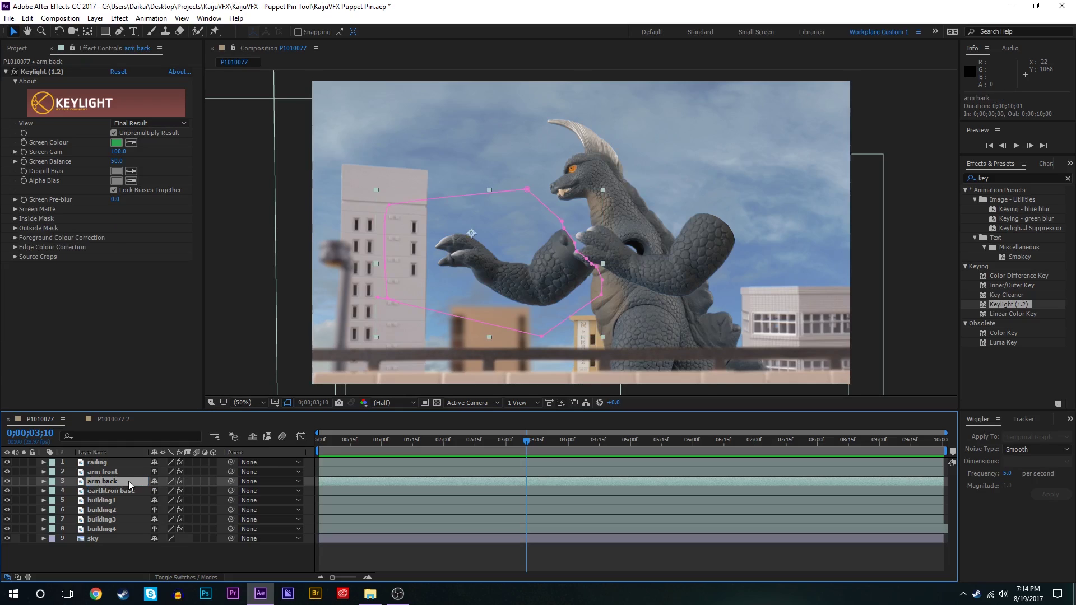
drag(109, 482, 121, 497)
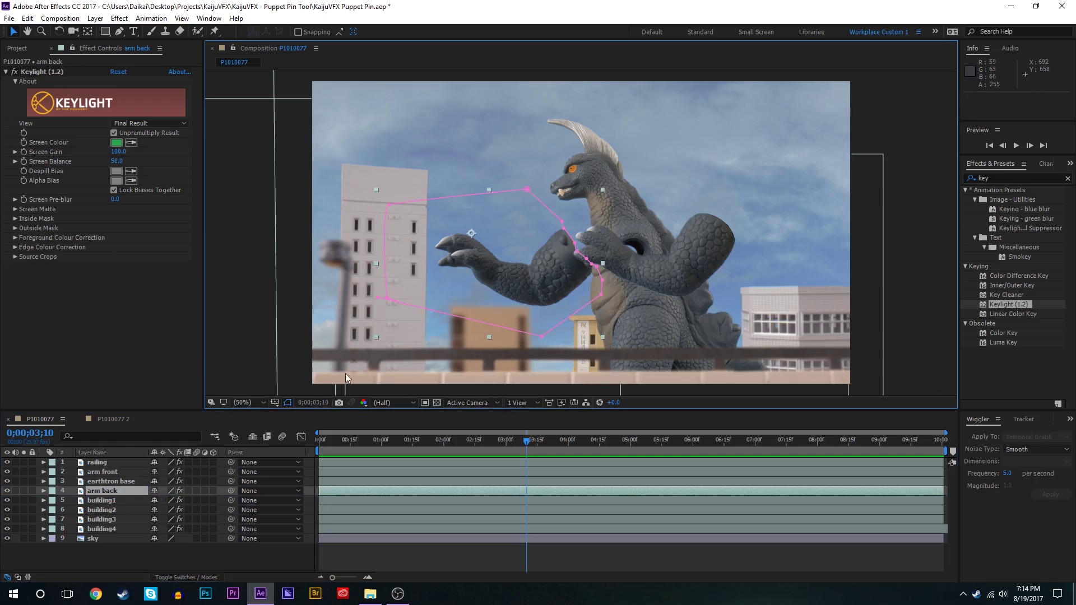
- Move the front arm clear of the shoulder hole to 1368, 422 and place the back arm behind the torso at 788, 522
click(710, 259)
drag(709, 259, 796, 258)
click(495, 274)
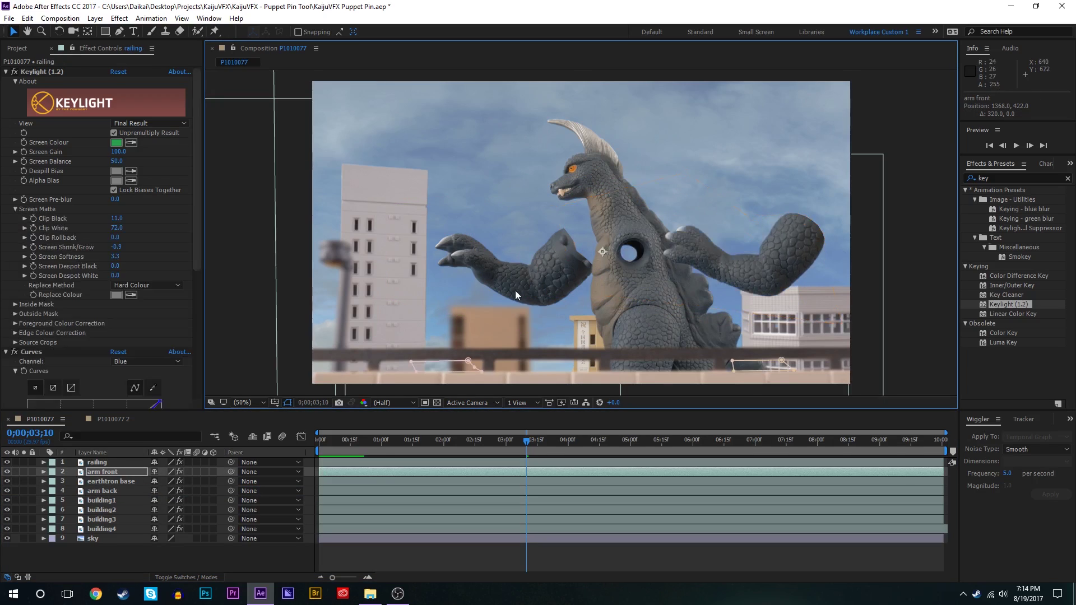
click(129, 482)
click(128, 491)
drag(542, 266, 604, 261)
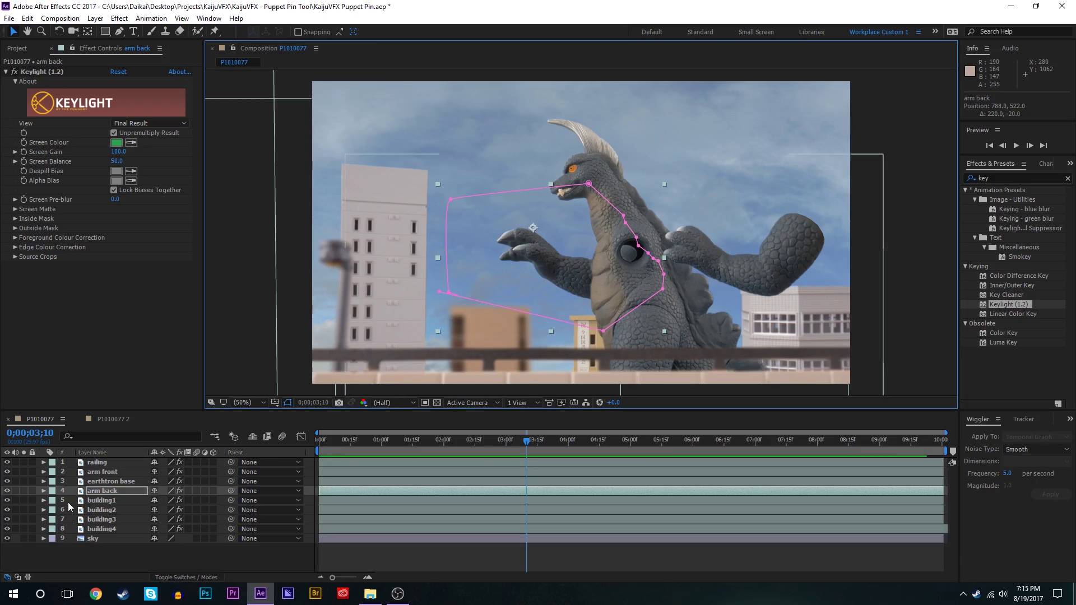
- Place the front arm over the body's shoulder hole at 872, 458 and move its anchor point onto the shoulder
click(103, 472)
drag(782, 267, 636, 275)
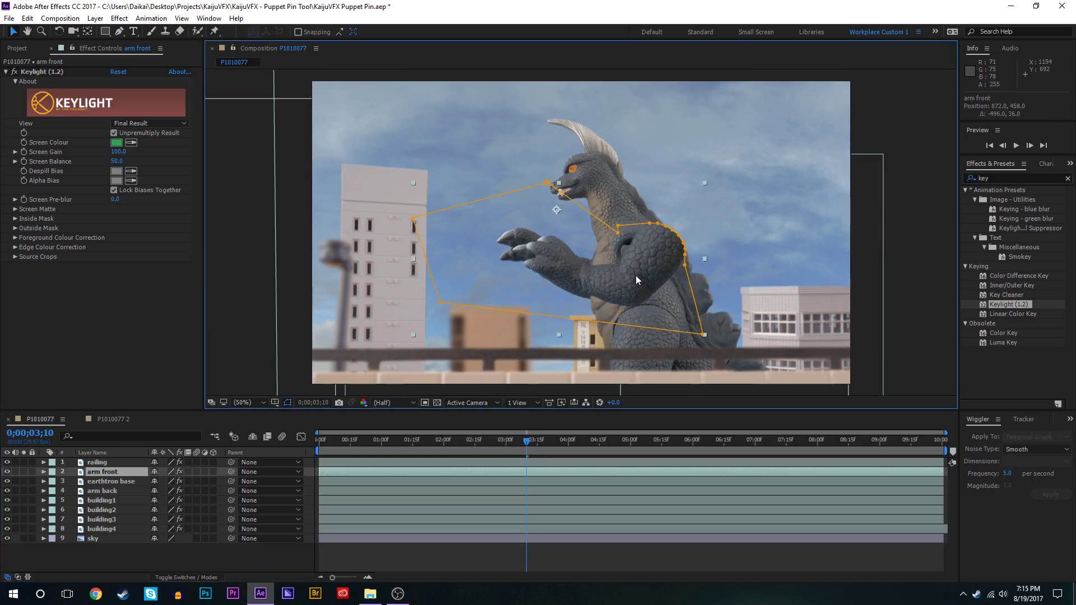
key(ctrl+alt+t)
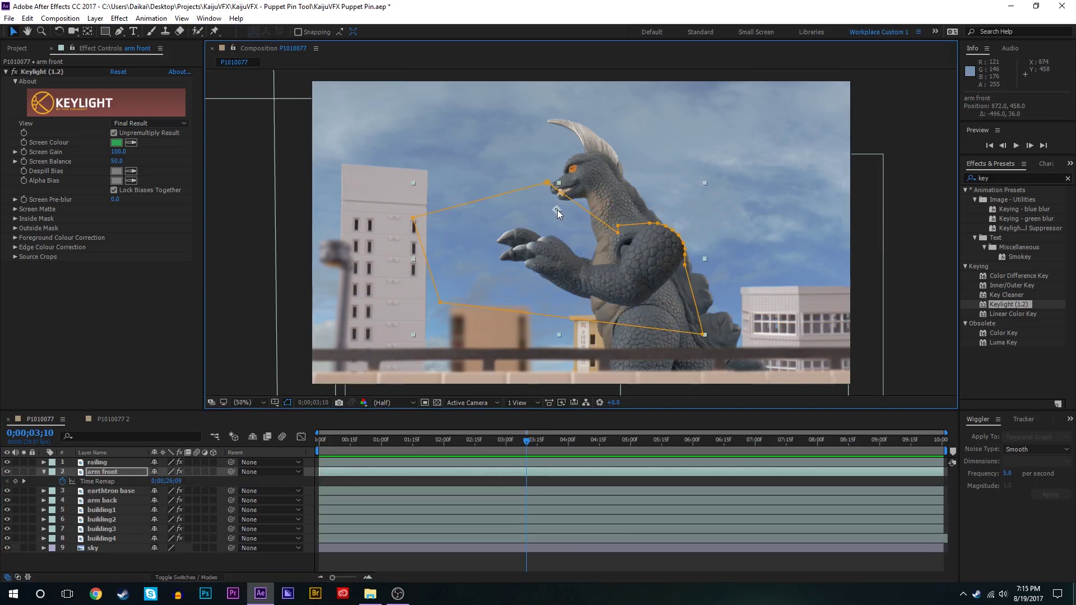
key(y)
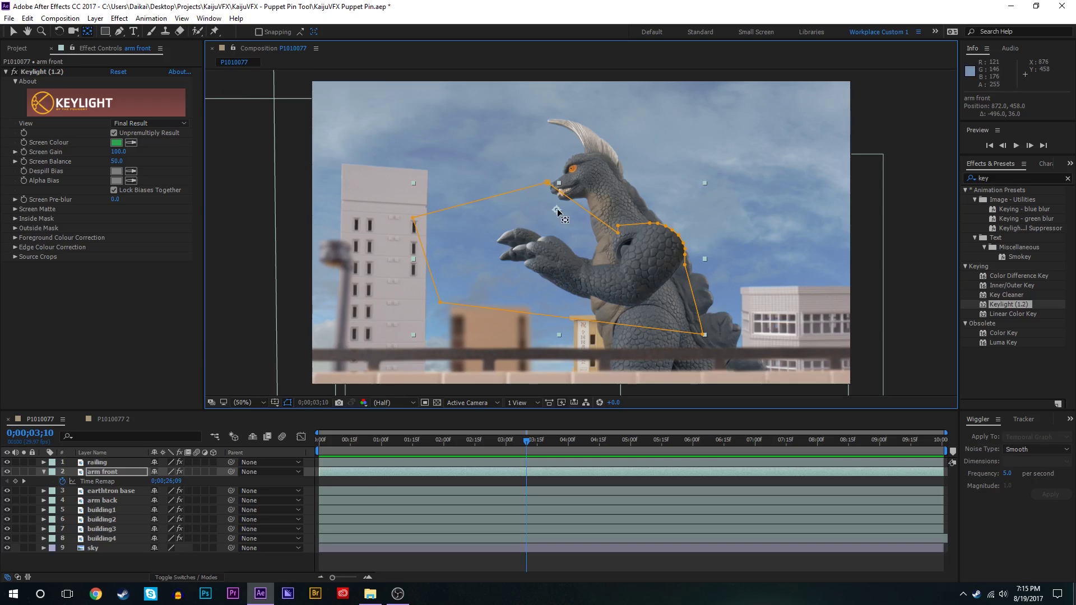
drag(557, 212, 565, 219)
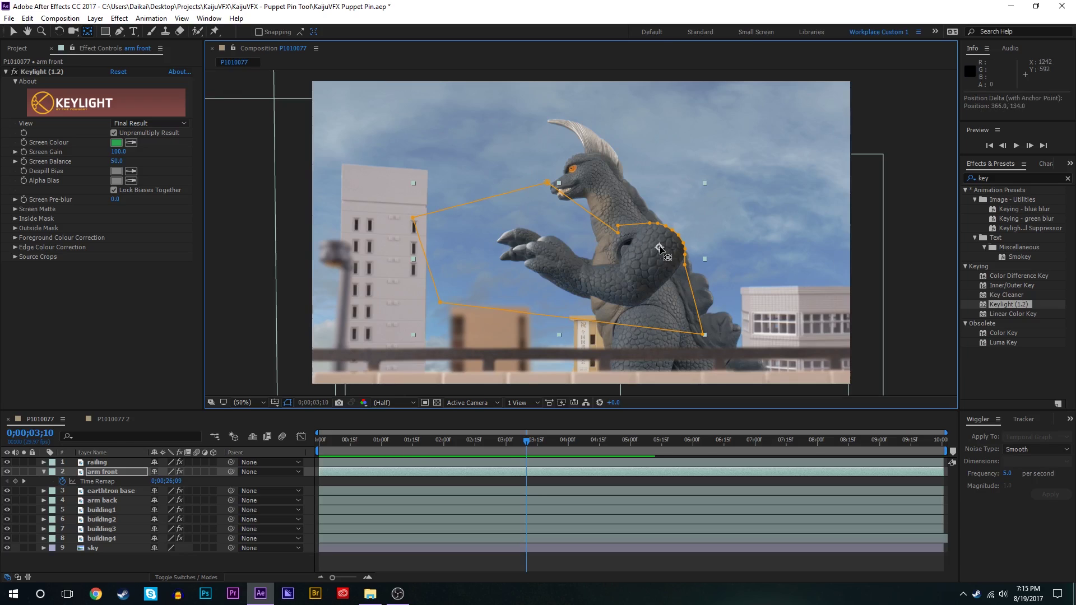
- Shift the front arm to 1174, 628 and scale it down to 64%
key(v)
mouse_move(641, 253)
mouse_down()
mouse_move(607, 270)
mouse_move(622, 263)
mouse_up()
key(s)
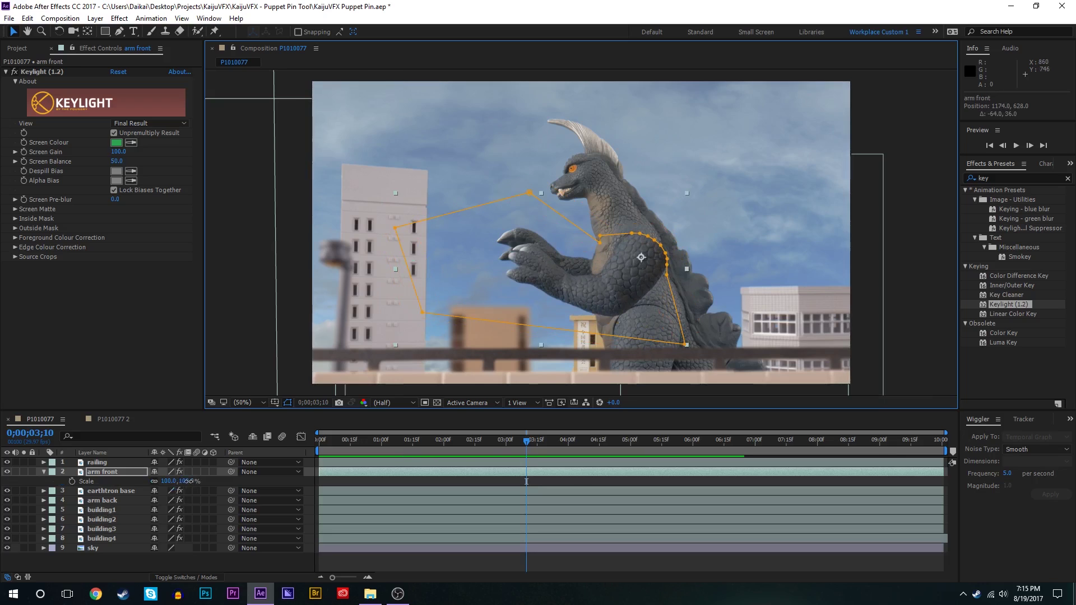
drag(187, 482, 167, 482)
- Rotate the front arm downward about its shoulder by about 20°
key(w)
key(r)
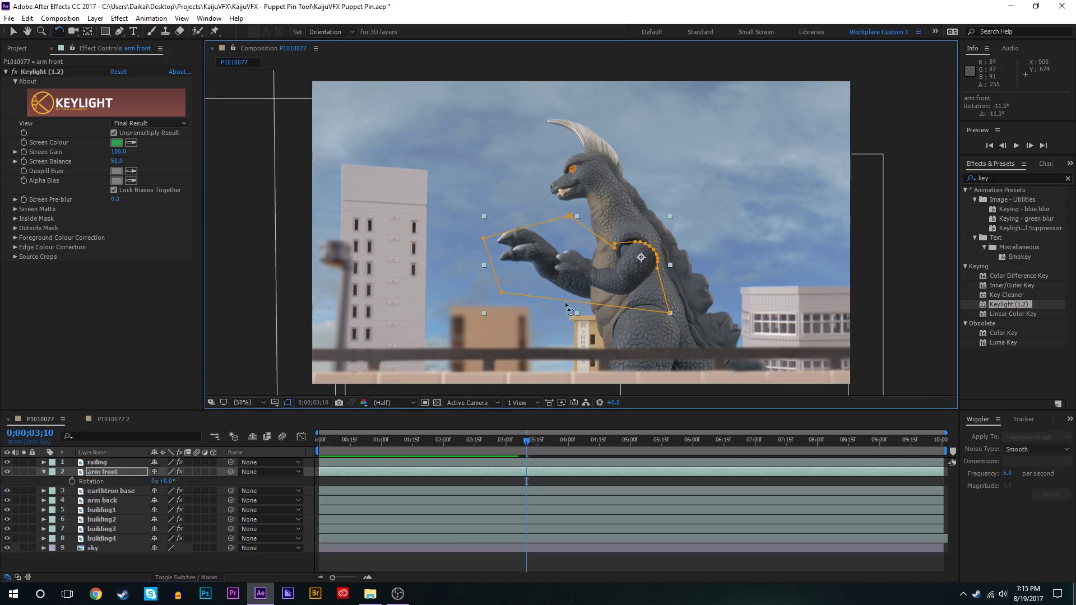
drag(578, 259, 486, 309)
key(v)
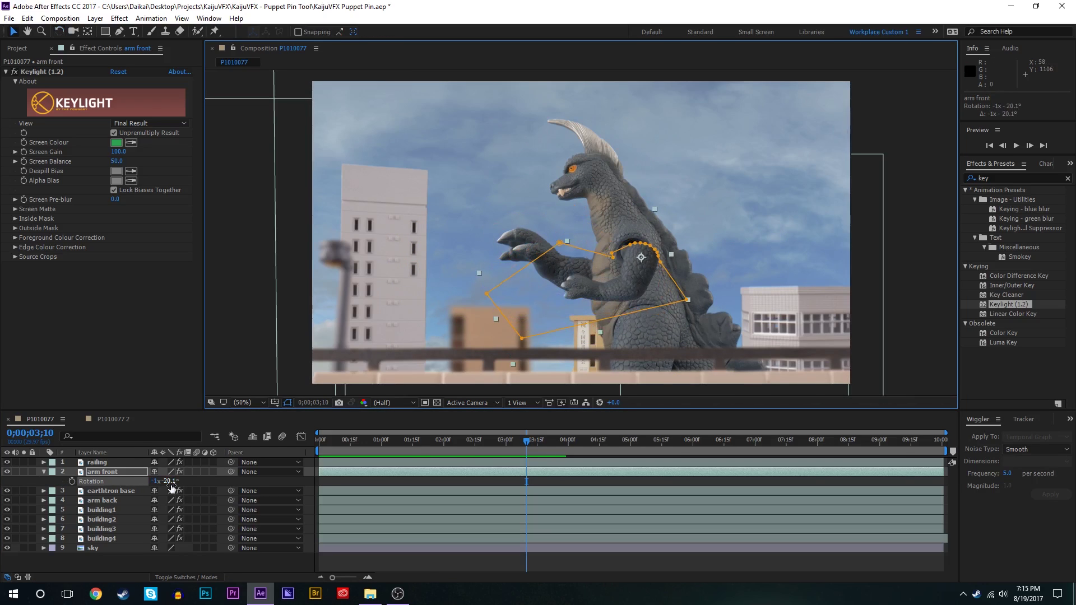
- Nudge the front arm to 1148, 610 and set its scale to 70%
click(118, 472)
key(s)
drag(618, 278, 608, 273)
click(188, 481)
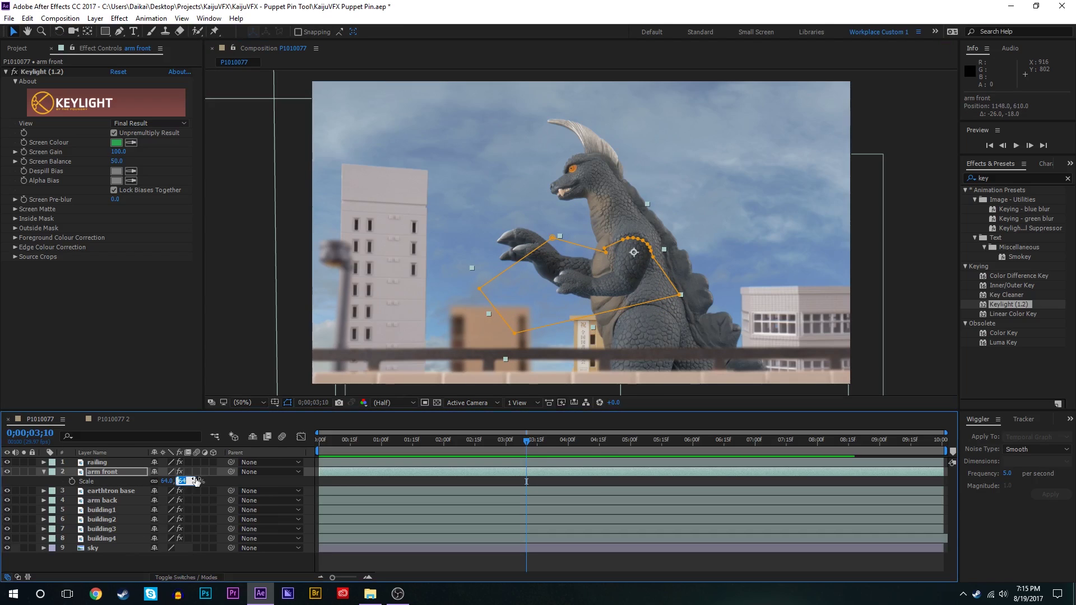
text(70)
key(Return)
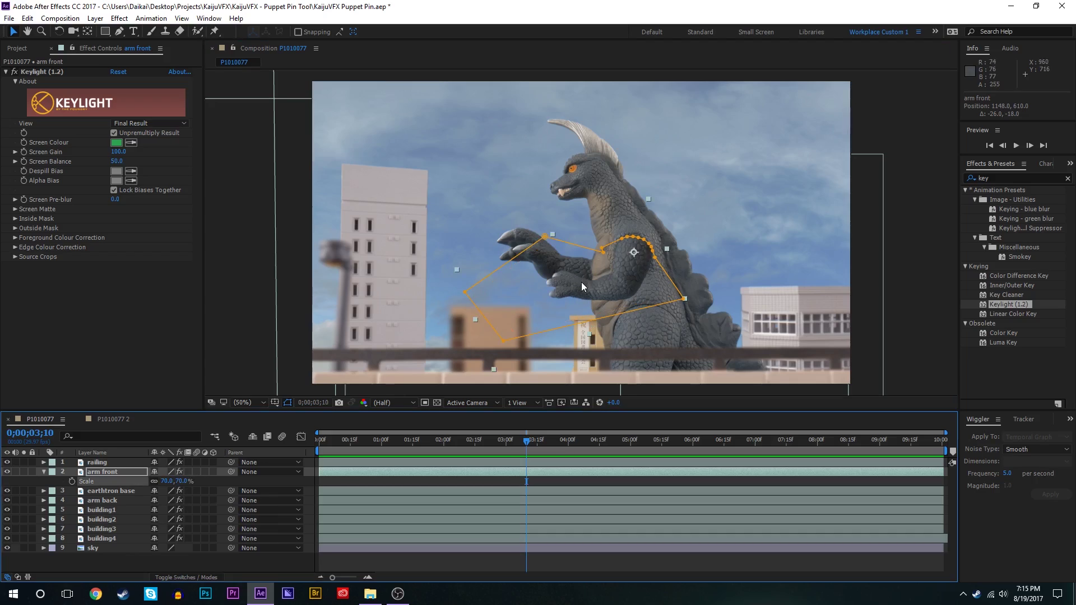
- Set the front arm's scale to 66%, nudge it to 1144, 604 and check the fit with layer controls hidden
click(182, 481)
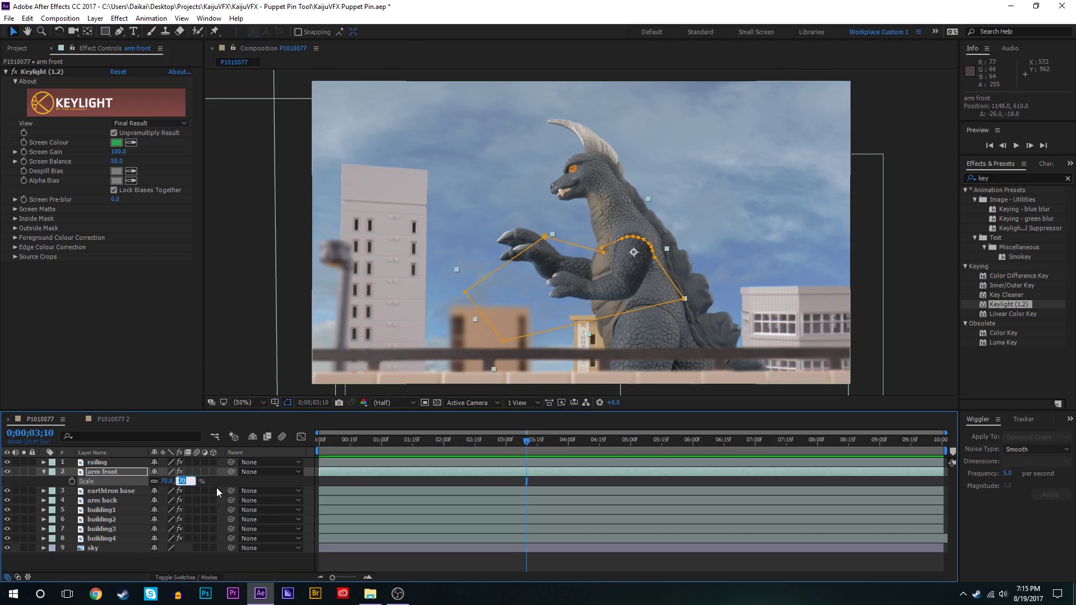
text(65)
key(Return)
drag(616, 274, 615, 273)
key(ctrl+shift+h)
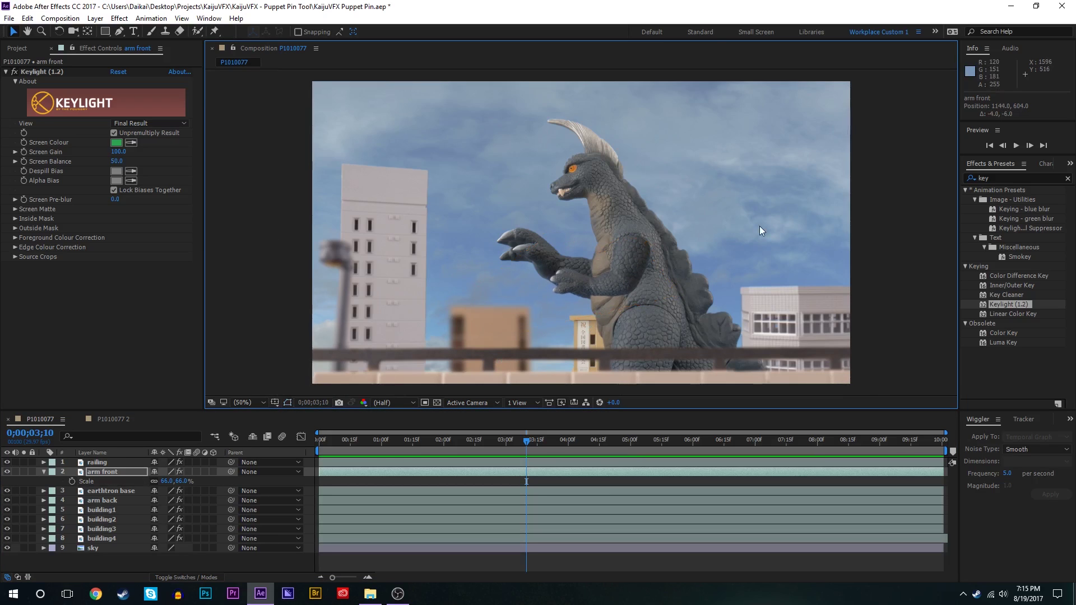
key(ctrl+shift+h)
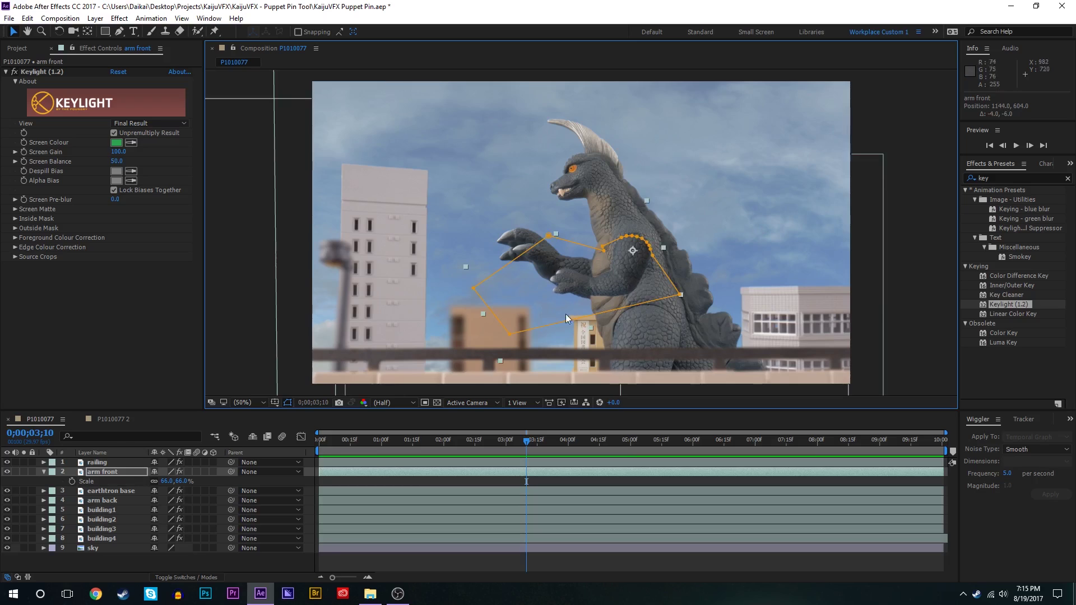
- Set the back arm's scale to 66% to match the front arm
click(110, 500)
key(s)
click(186, 510)
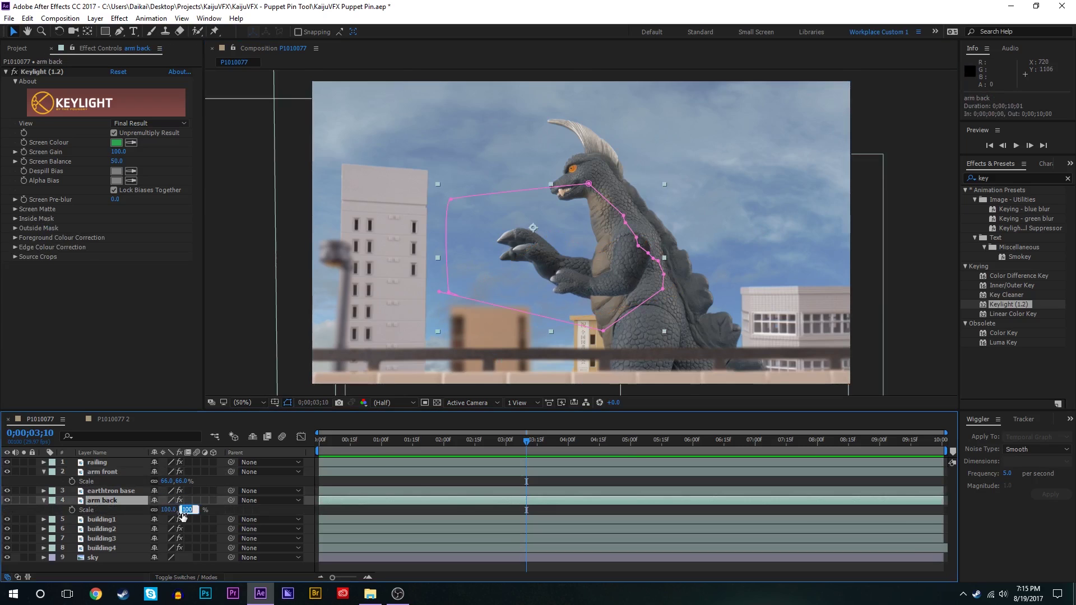
text(66)
key(Return)
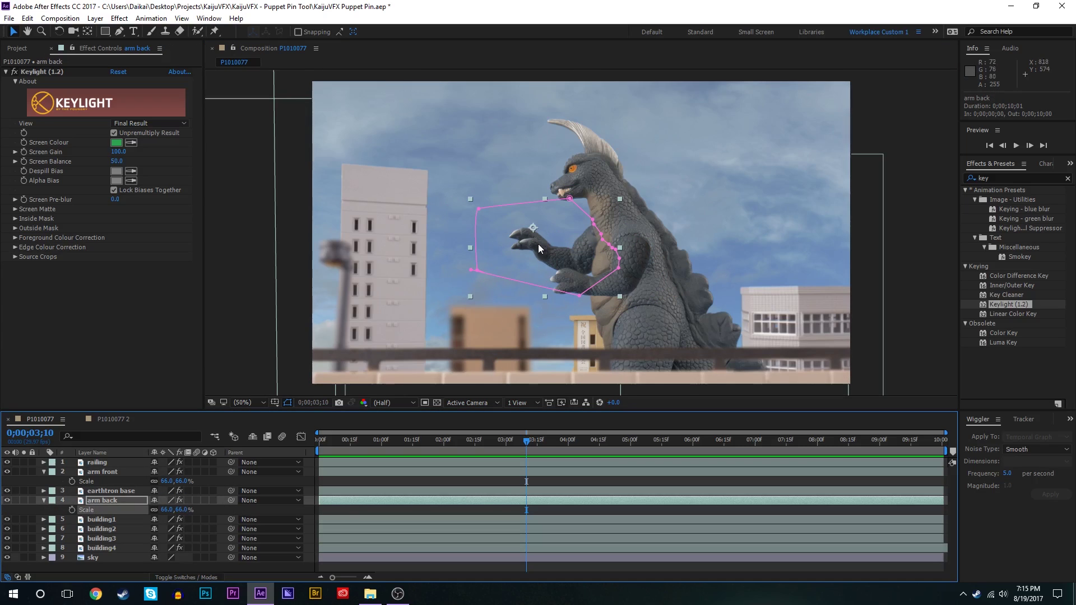
- Set the back arm's scale to 60% and move it in against the monster's chest
click(177, 511)
text(60)
key(Return)
drag(553, 228, 606, 262)
- Move the back arm's anchor point to its shoulder end and rotate the arm by 15°
key(y)
key(v)
click(7, 471)
key(w)
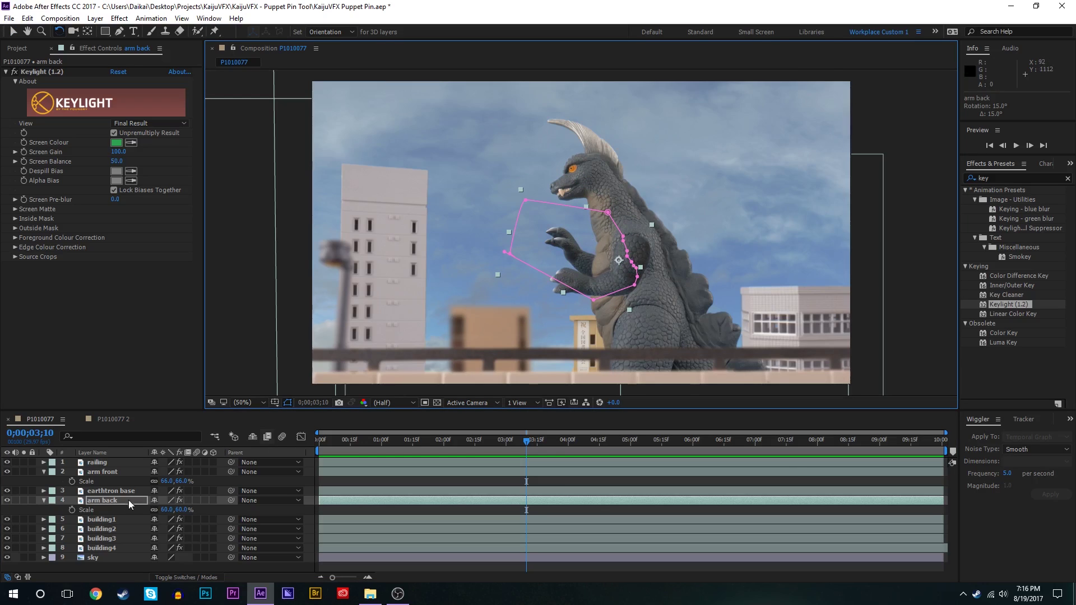
- Rotate the front arm slightly further about its shoulder, then deselect it
click(109, 475)
mouse_move(557, 285)
mouse_down()
mouse_move(589, 205)
mouse_move(628, 195)
mouse_move(714, 293)
mouse_move(604, 347)
mouse_move(493, 260)
mouse_move(523, 222)
mouse_move(514, 293)
mouse_move(553, 305)
mouse_up()
key(v)
click(424, 227)
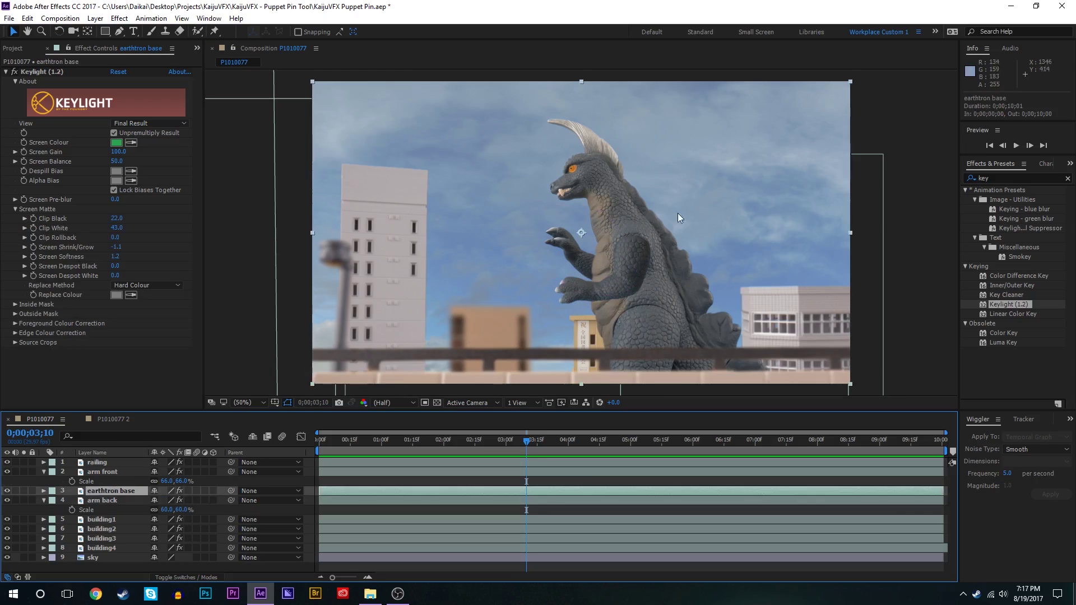
- Place a puppet pin on the earthtron base layer's head and undo a test move of that pin
click(214, 31)
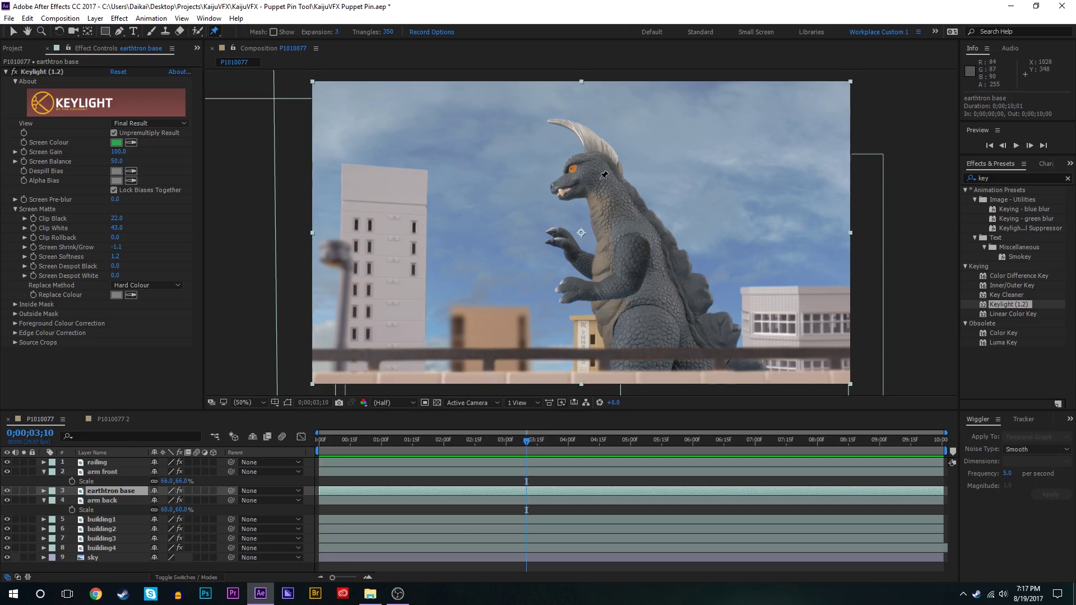
click(592, 175)
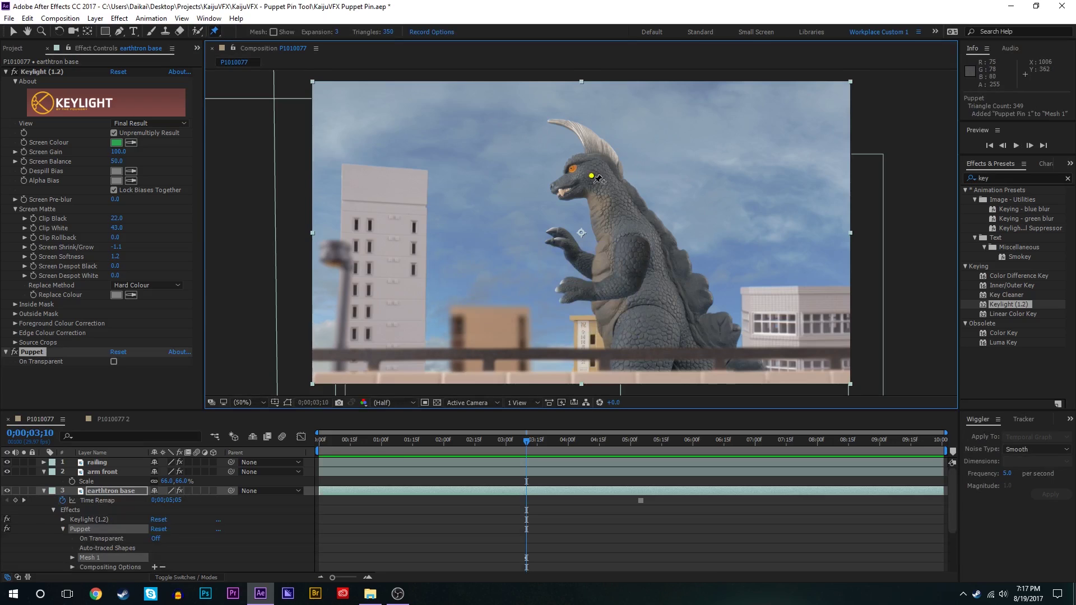
drag(593, 177, 551, 158)
key(ctrl+z)
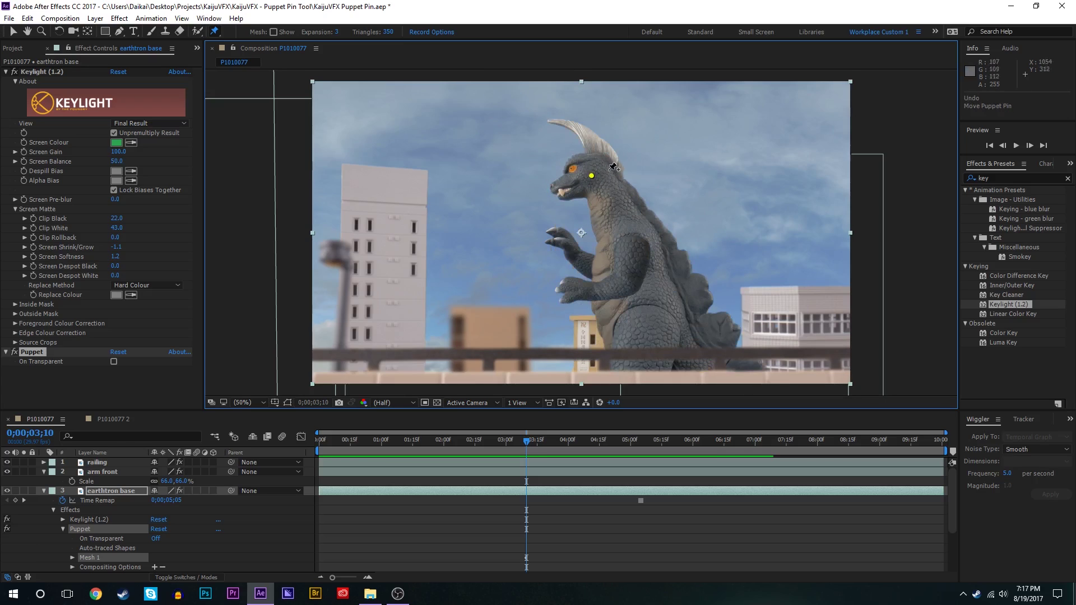
- Add puppet pins down the monster's neck, chest, belly, hip and base plus two along the tail, and test the head's deformation
click(610, 202)
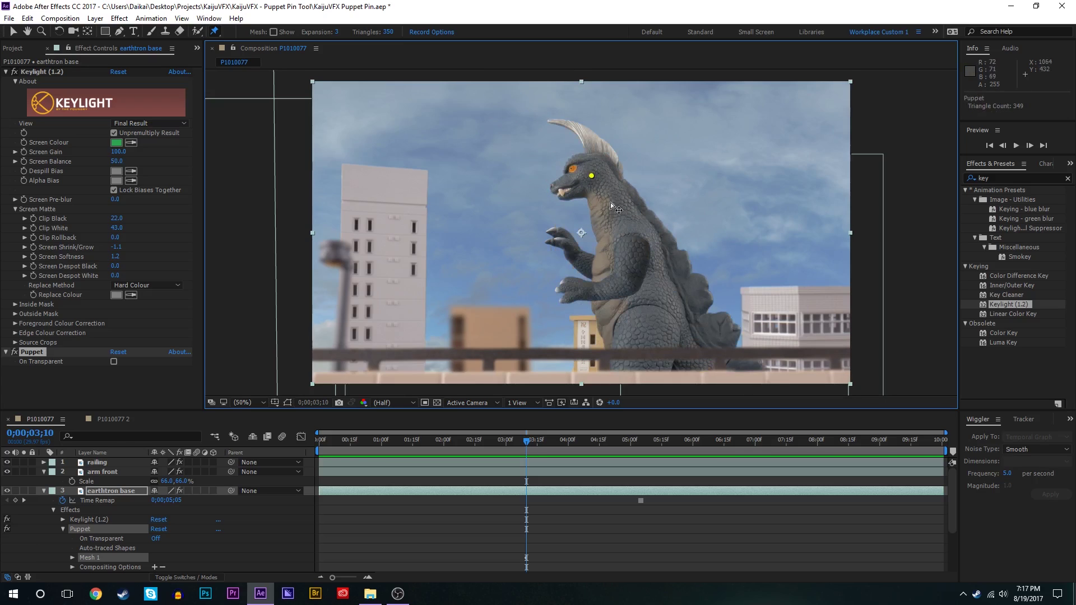
click(614, 251)
click(642, 290)
click(649, 338)
click(642, 379)
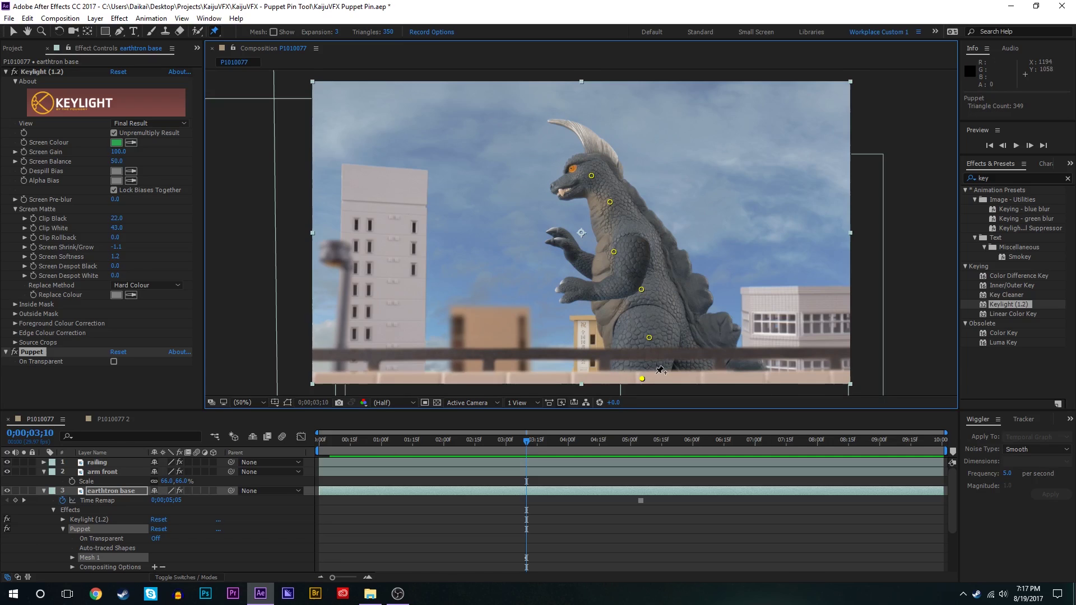
click(700, 348)
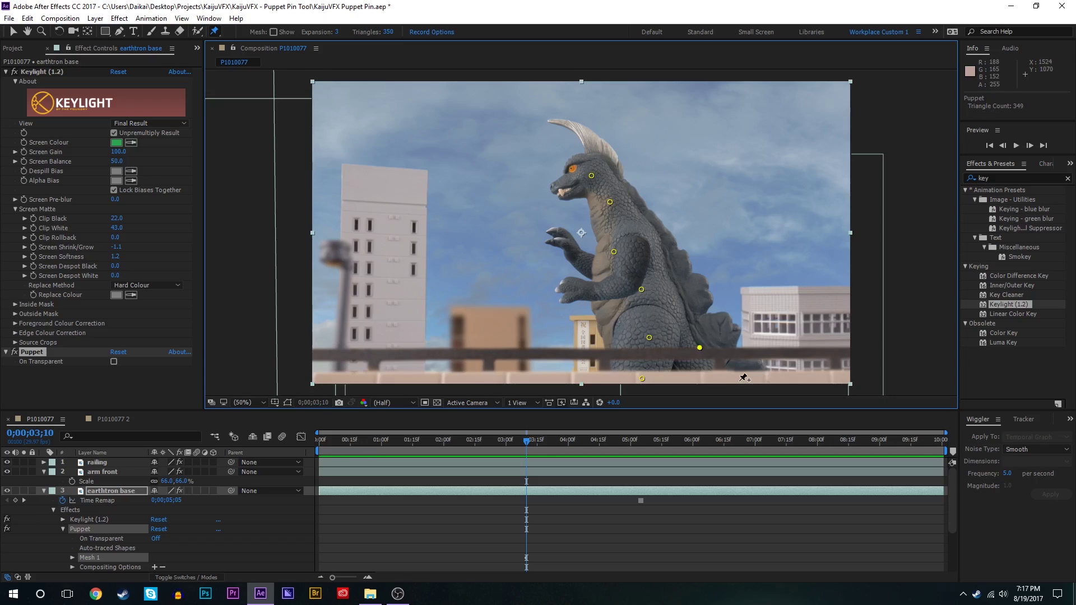
click(738, 380)
mouse_move(584, 184)
mouse_down()
mouse_move(571, 195)
mouse_move(596, 161)
mouse_move(638, 179)
mouse_move(603, 170)
mouse_move(587, 192)
mouse_move(598, 169)
mouse_move(609, 174)
mouse_move(585, 174)
mouse_move(573, 188)
mouse_up()
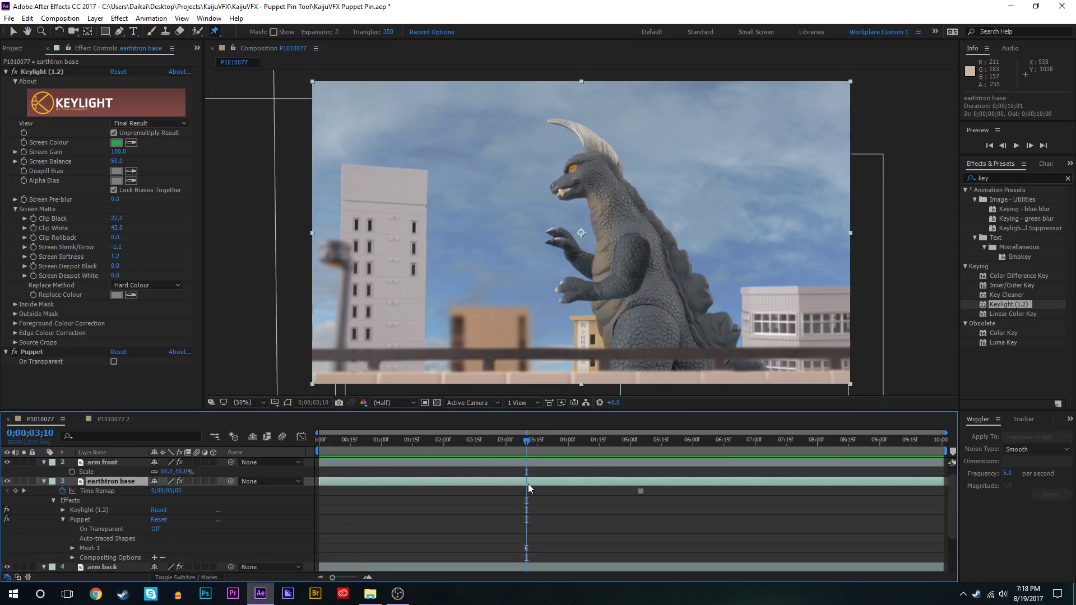
- Reveal the earthtron base layer's animated properties and review the position keyframes of all its puppet pins
key(u)
key(u)
scroll(559, 502, down, 2)
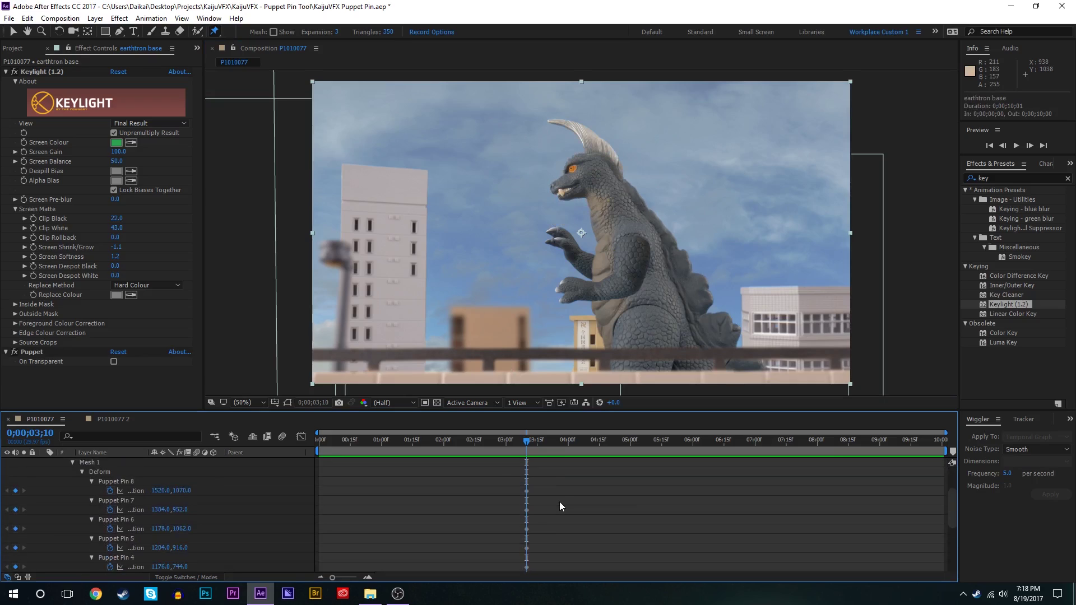
scroll(560, 502, down, 2)
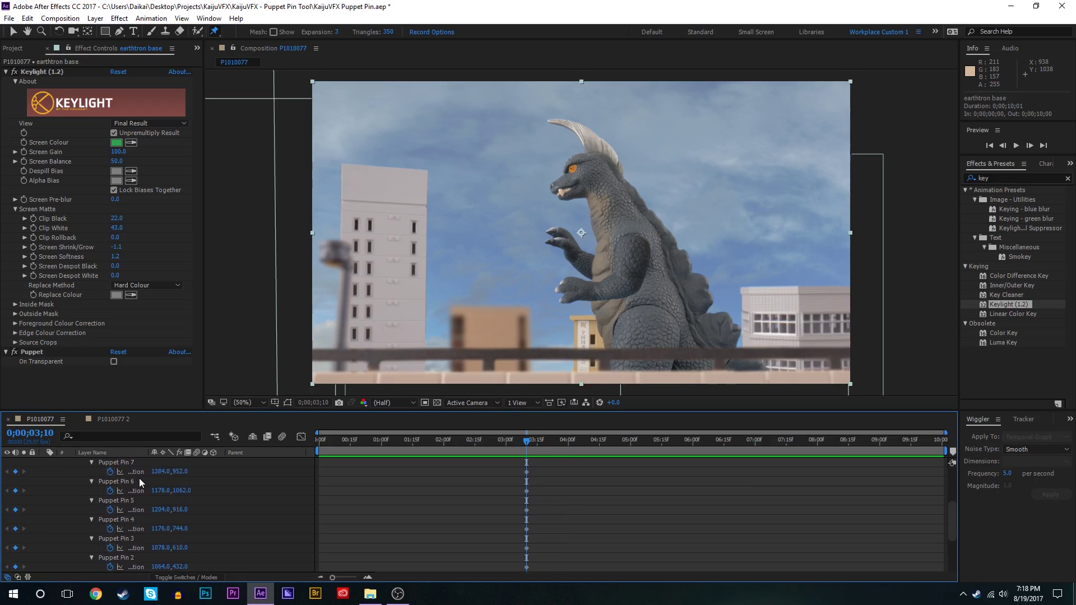
scroll(139, 480, up, 3)
scroll(134, 505, down, 4)
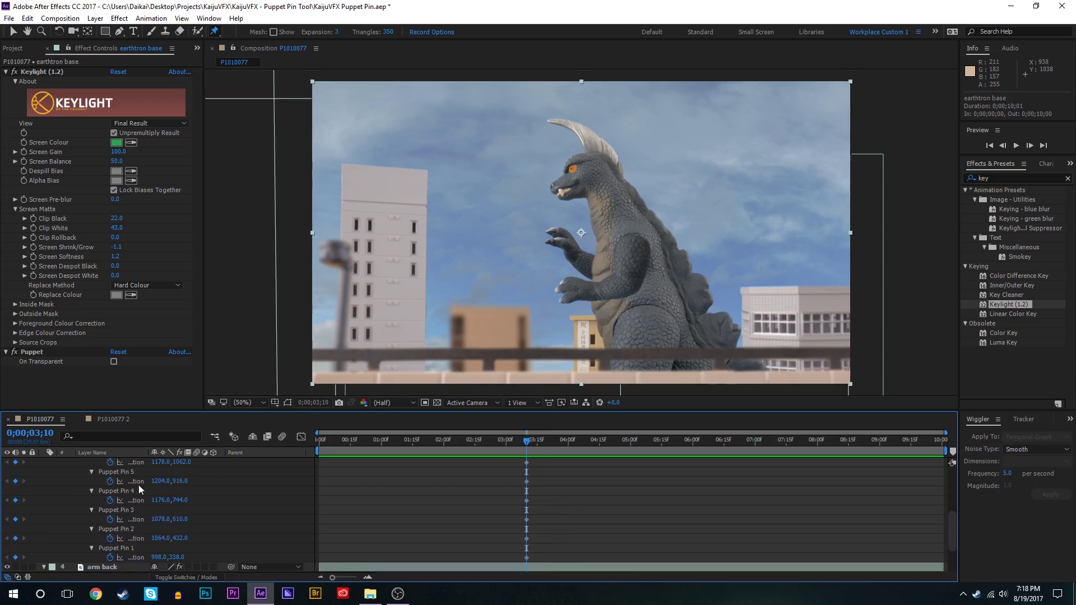
scroll(521, 494, up, 5)
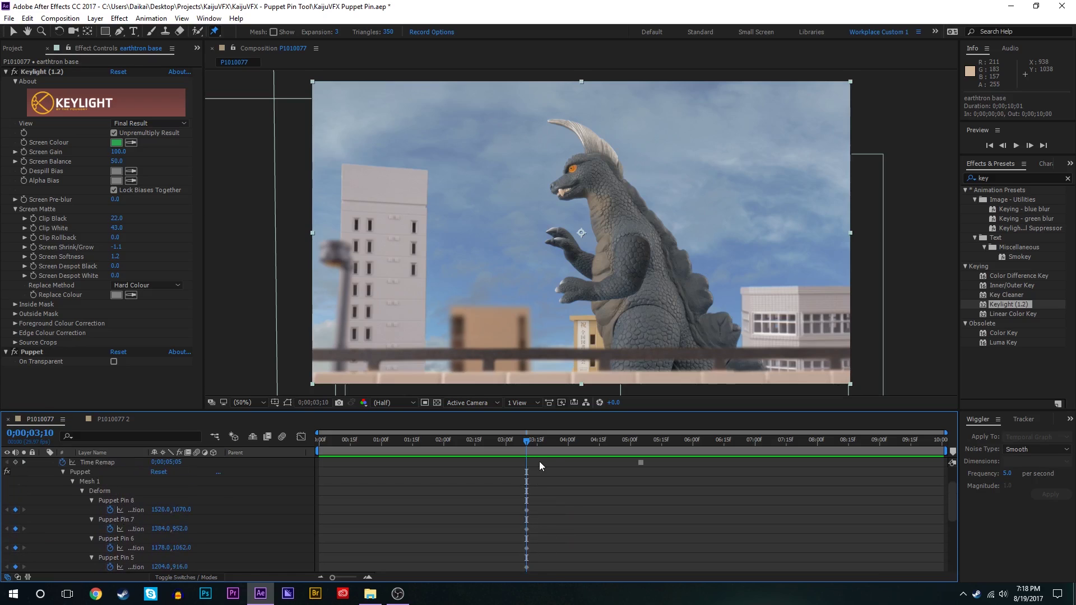
- Select all the puppet pin position keyframes and move them to the start of the timeline at 0;00;00;00
scroll(533, 477, up, 1)
scroll(541, 488, down, 1)
scroll(509, 472, down, 5)
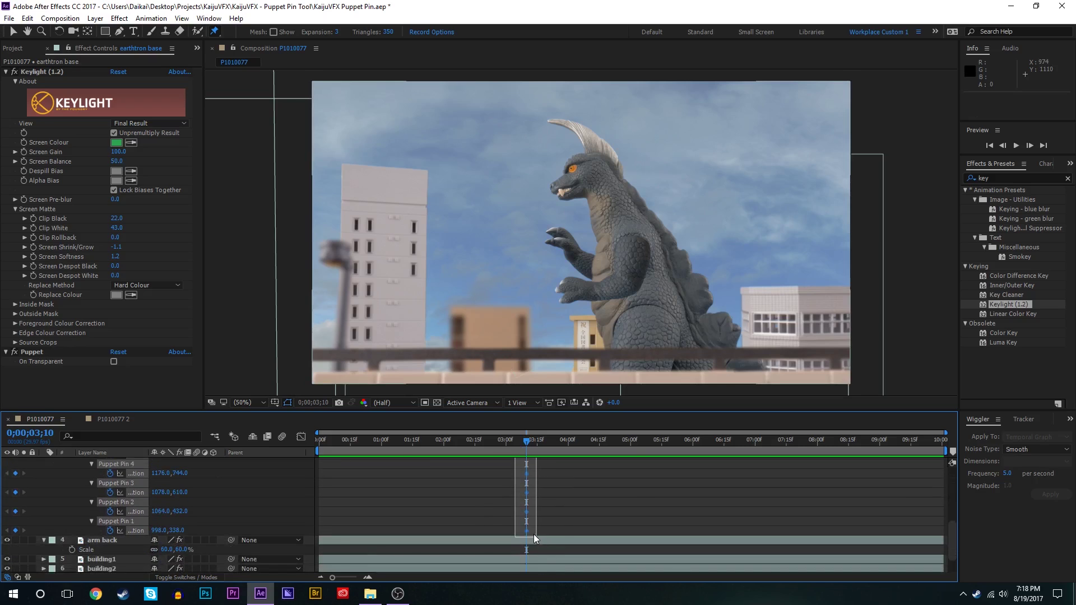
click(421, 458)
key(Home)
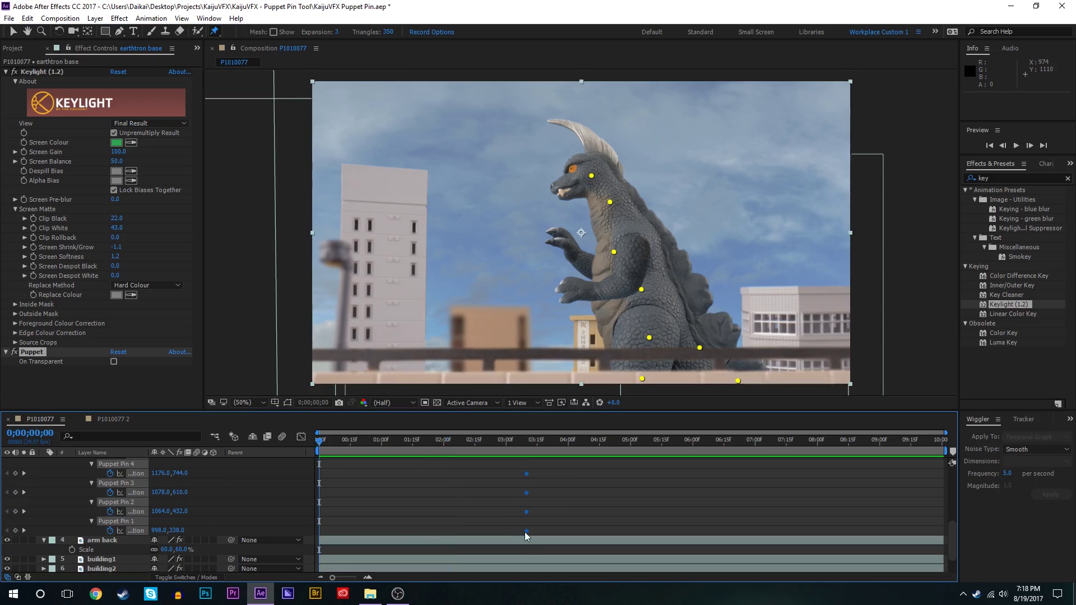
drag(526, 537, 520, 536)
drag(320, 531, 319, 531)
scroll(357, 522, up, 4)
scroll(357, 521, up, 1)
click(340, 501)
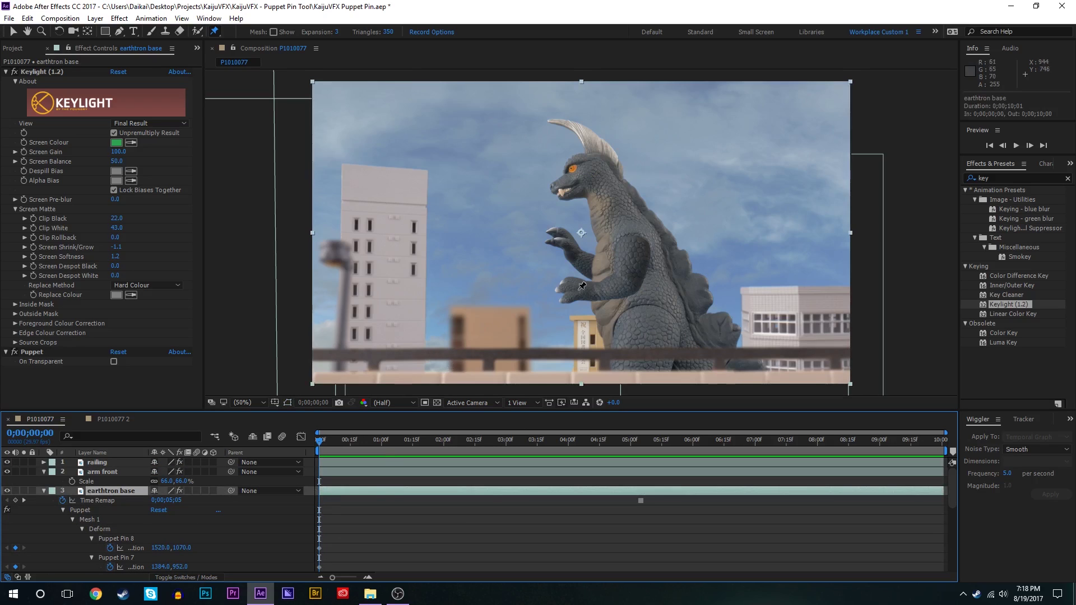
- Try moving the head's puppet pin on the earthtron base layer and undo the move
click(106, 531)
drag(589, 171, 625, 168)
key(ctrl+z)
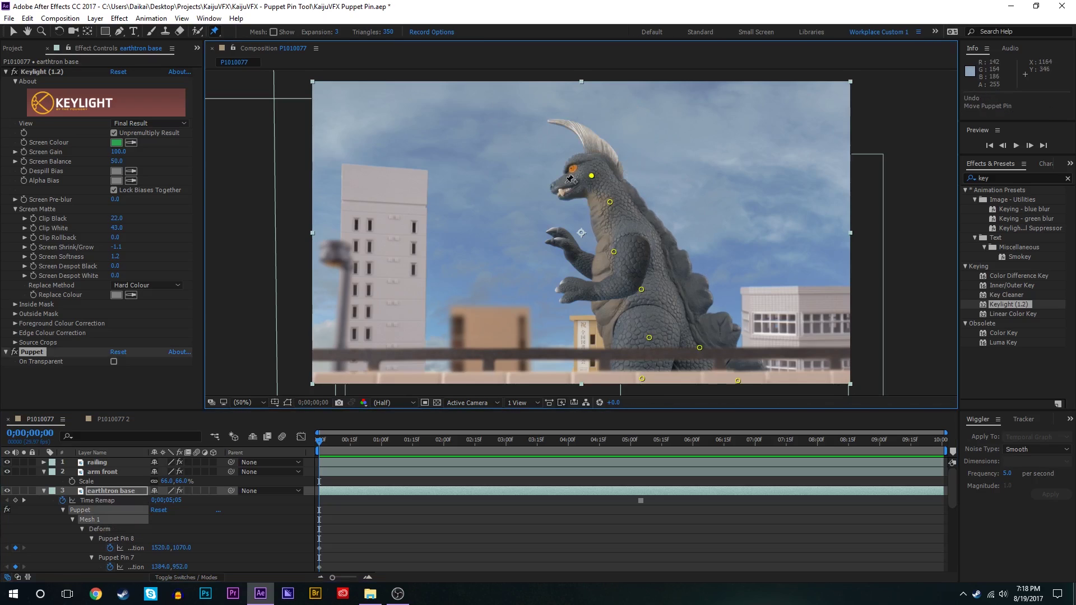
- Duplicate the earthtron base layer and delete the Puppet effect from the copy
key(v)
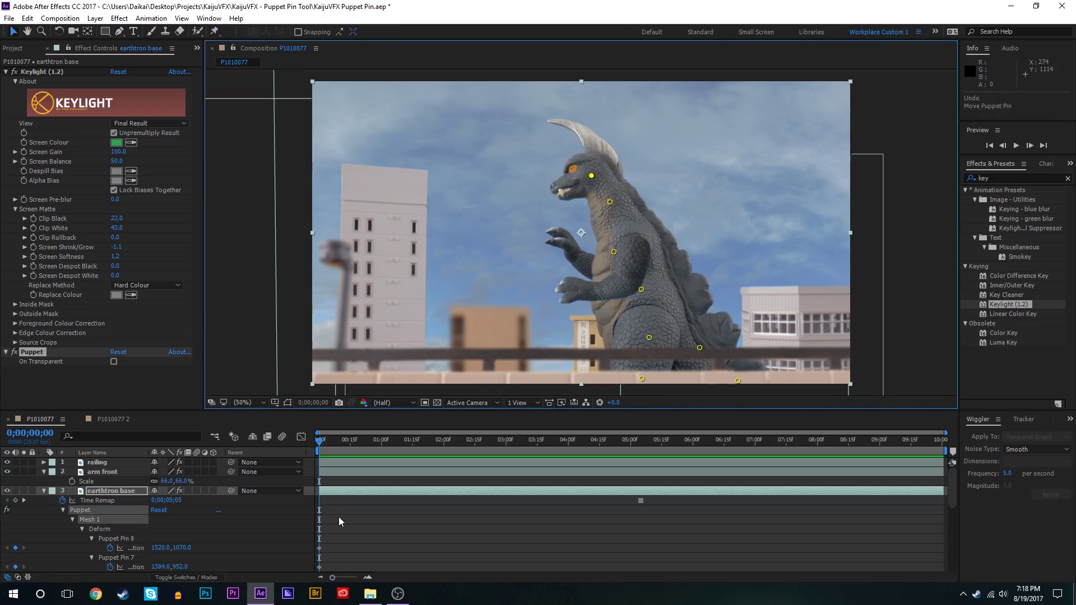
click(336, 493)
key(ctrl+d)
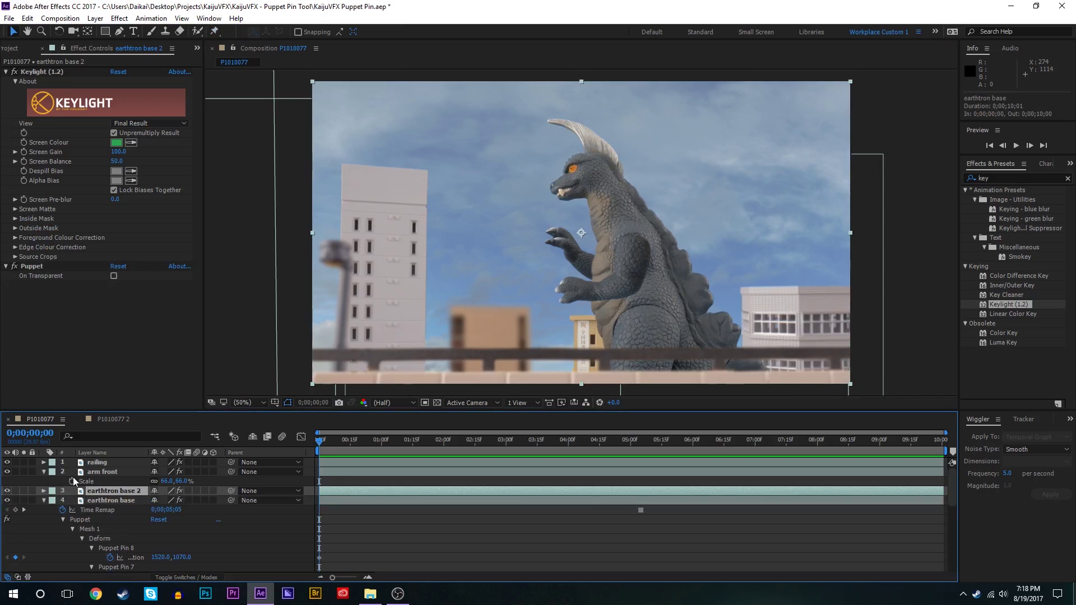
click(59, 268)
key(Delete)
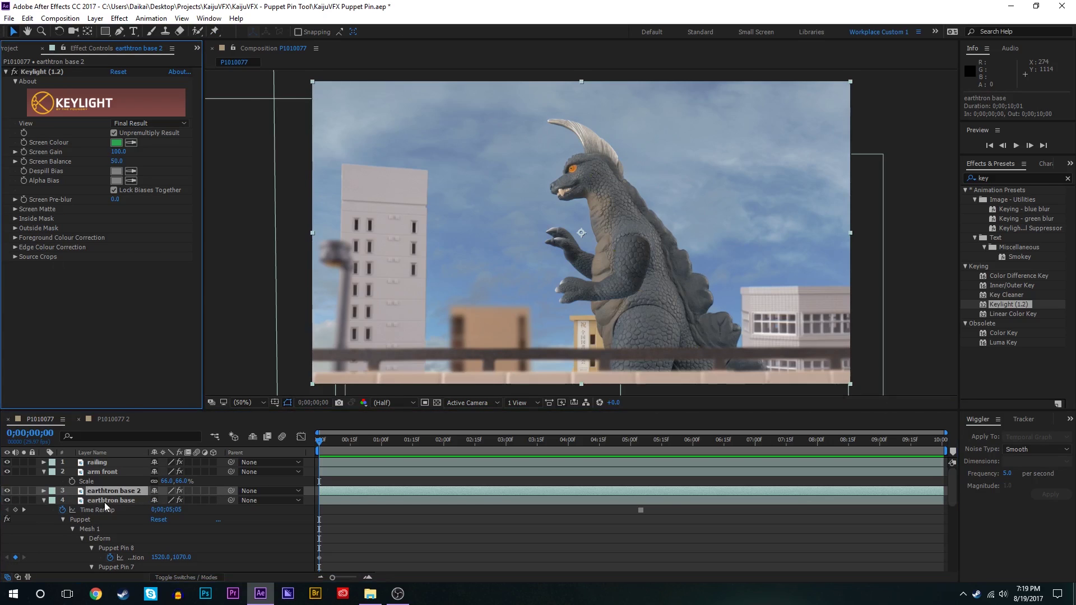
- Rename the duplicated layer as "earthtron mouth"
click(103, 494)
key(Return)
click(122, 491)
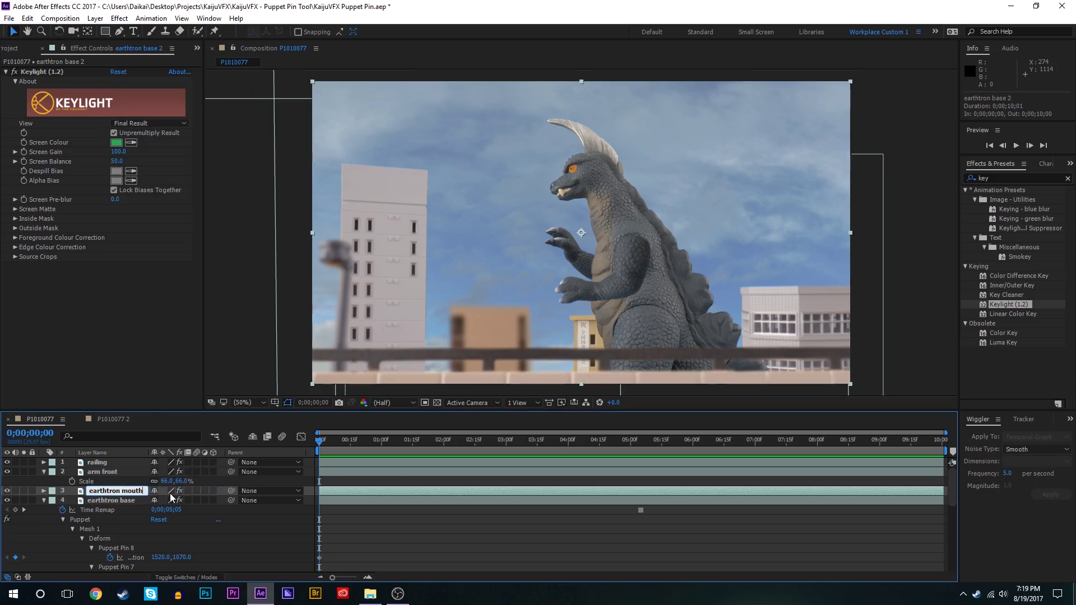
key(Return)
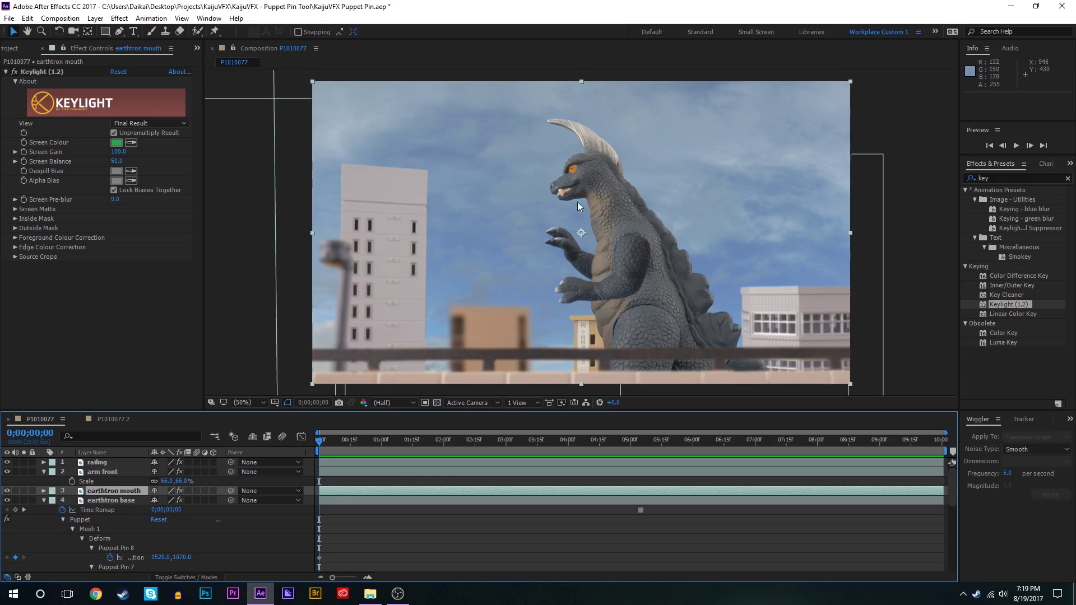
- Start a Pen tool mask on the earthtron mouth layer, tracing from below the chin around the lower front tooth and along the upper fang's edge
scroll(577, 201, up, 1)
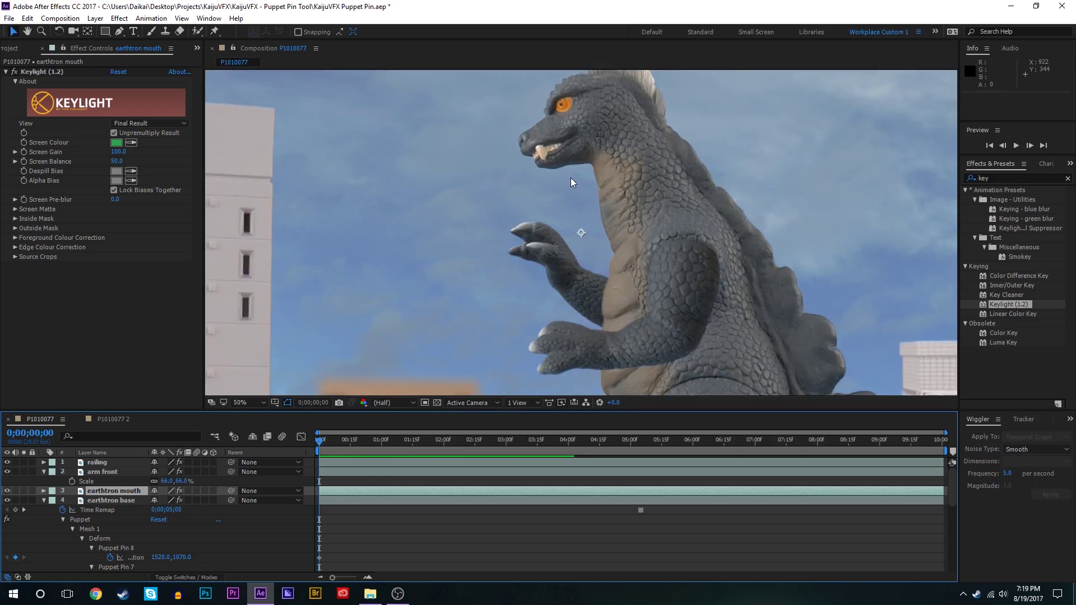
scroll(571, 177, down, 1)
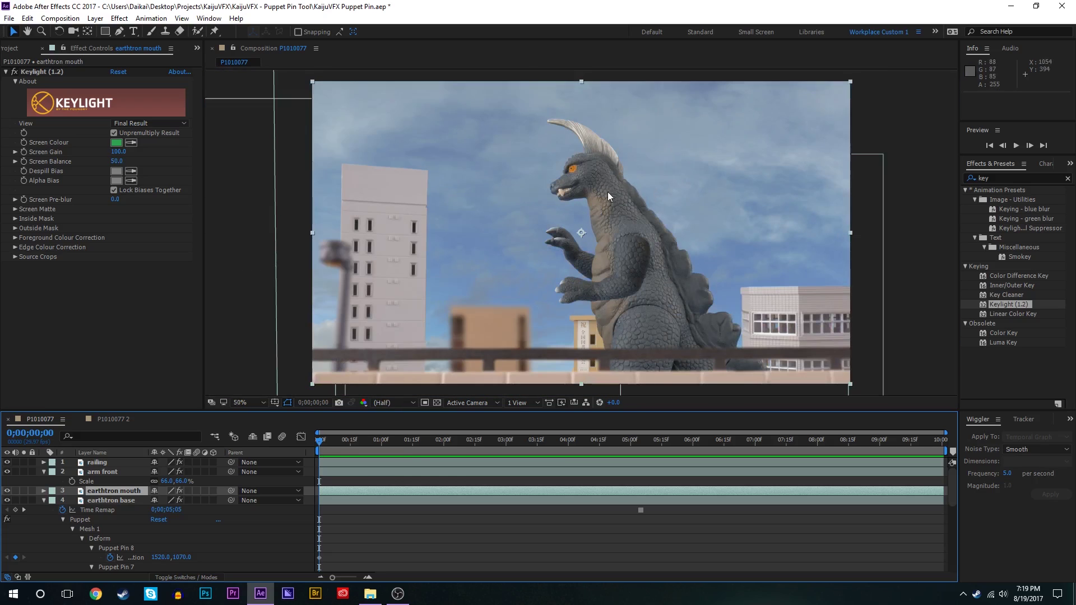
key(period)
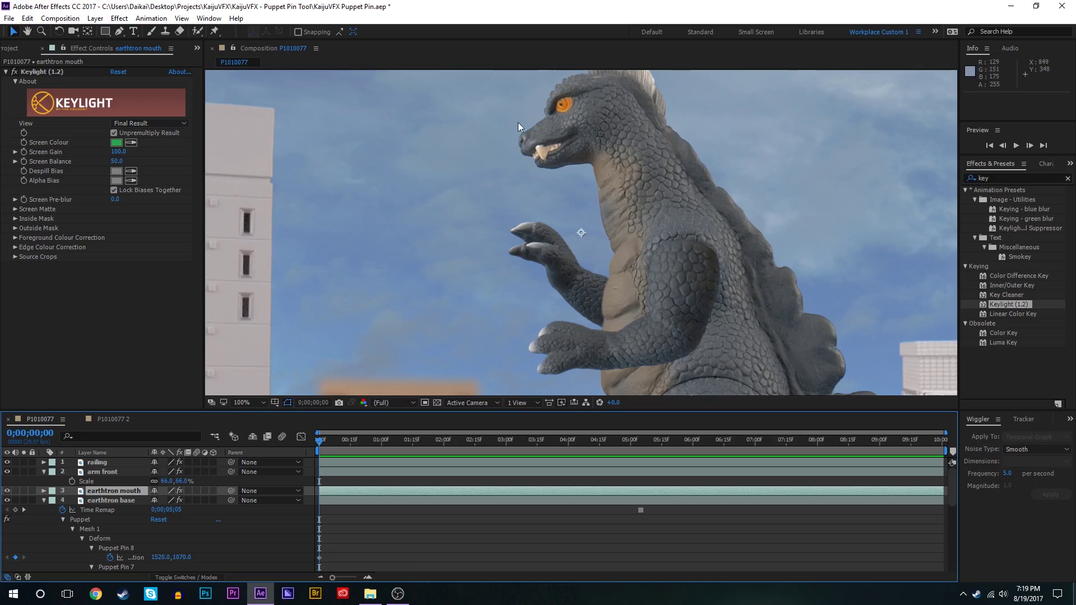
scroll(531, 147, up, 1)
drag(555, 144, 600, 291)
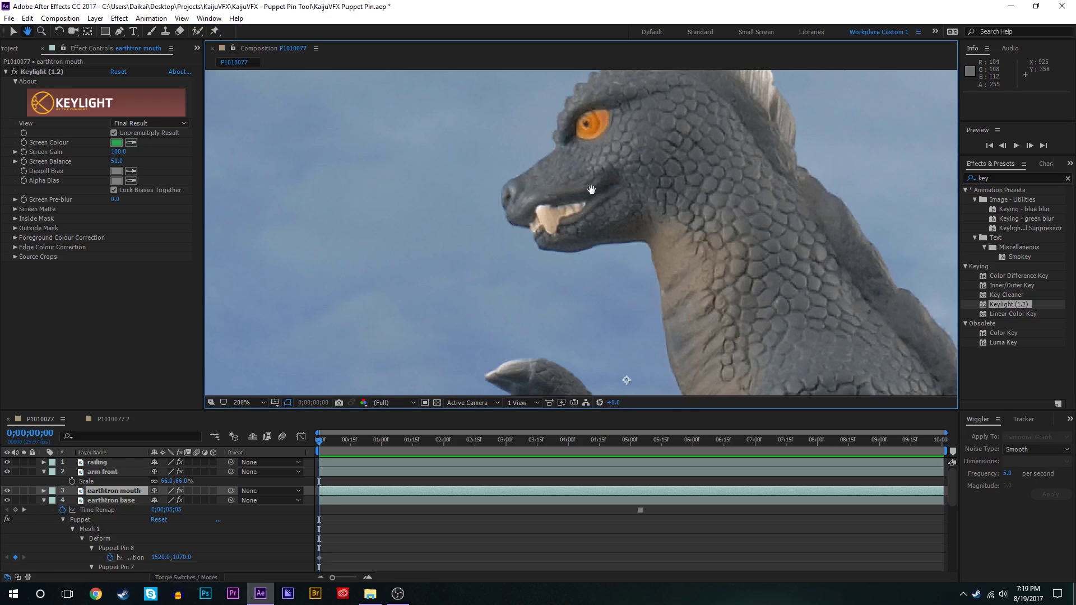
key(g)
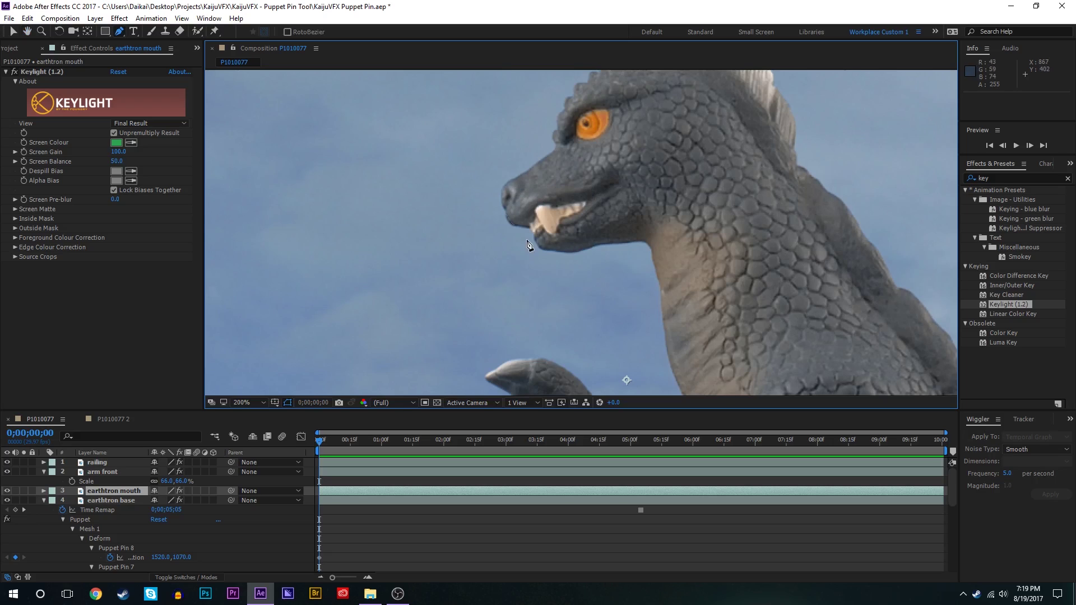
scroll(527, 248, up, 2)
click(478, 297)
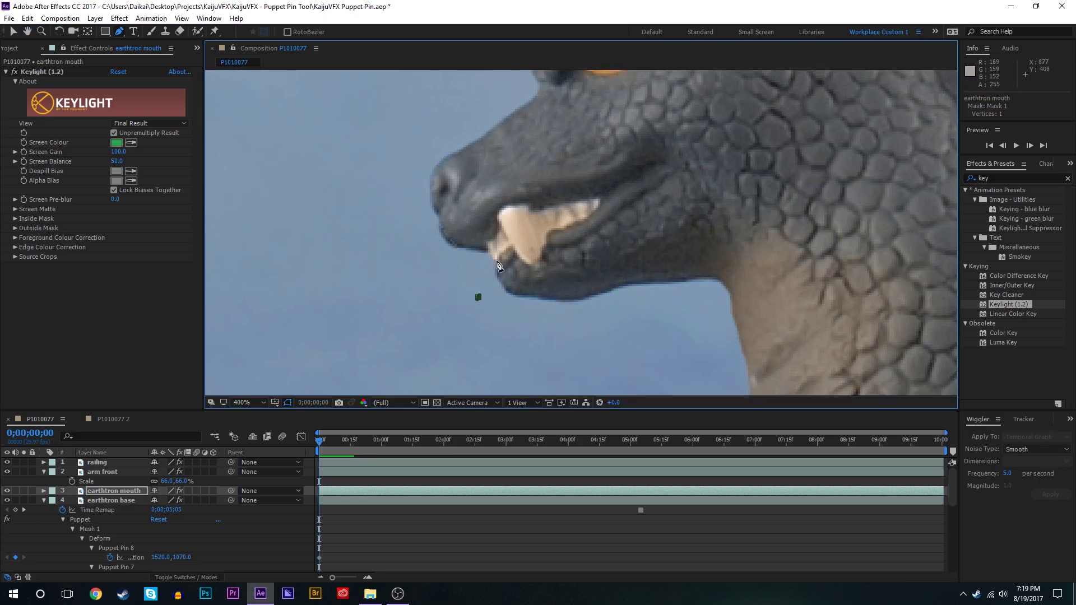
click(497, 258)
click(498, 229)
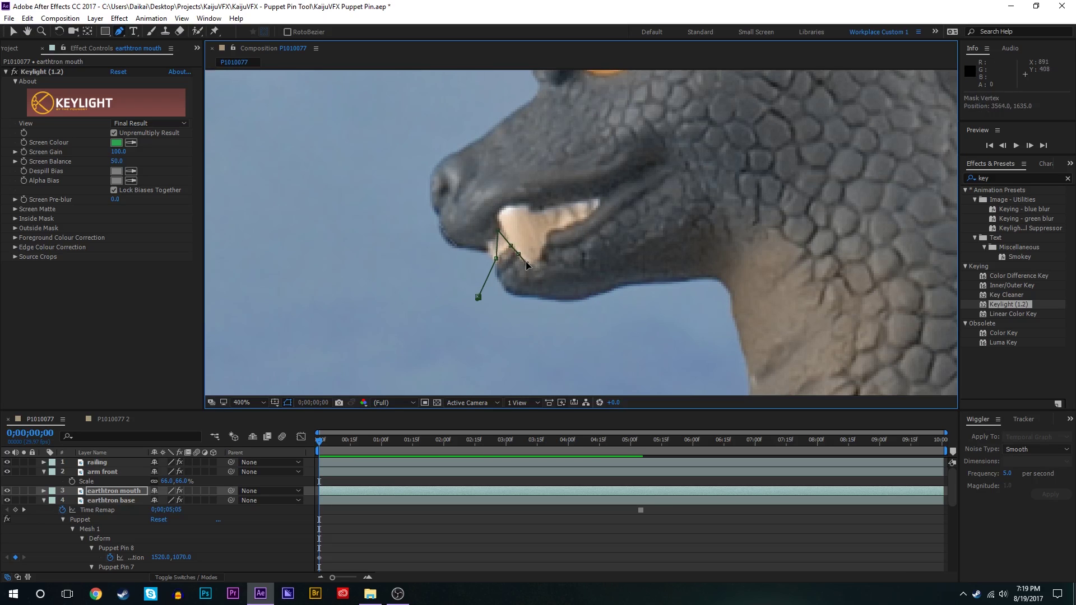
click(532, 264)
click(540, 256)
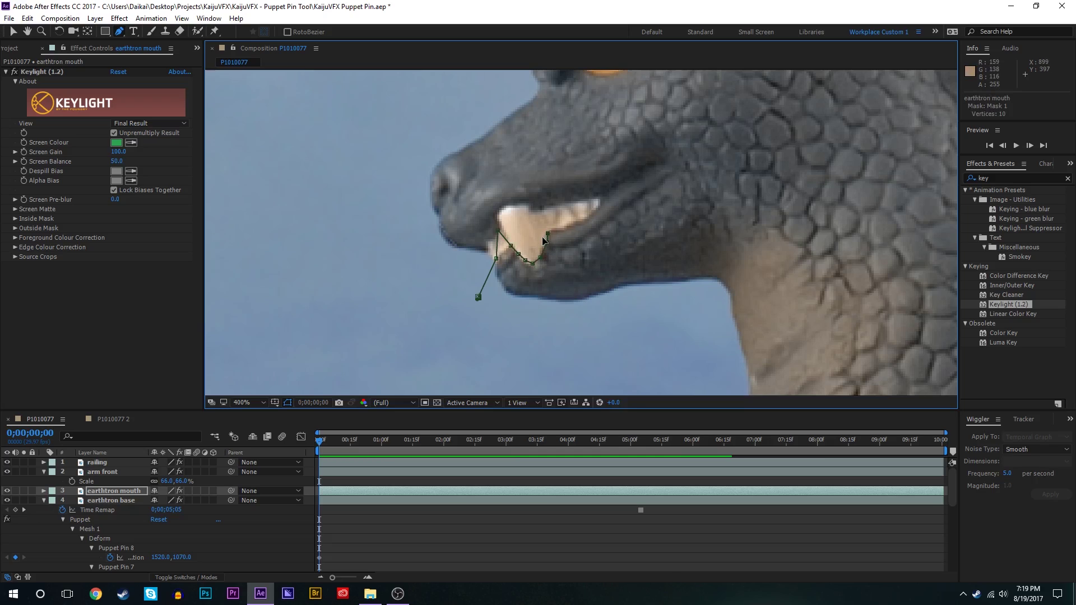
- Continue the mask along the remaining lower teeth, over the corner of the mouth and back to the rear of the jaw
drag(548, 233, 561, 211)
click(539, 217)
click(549, 228)
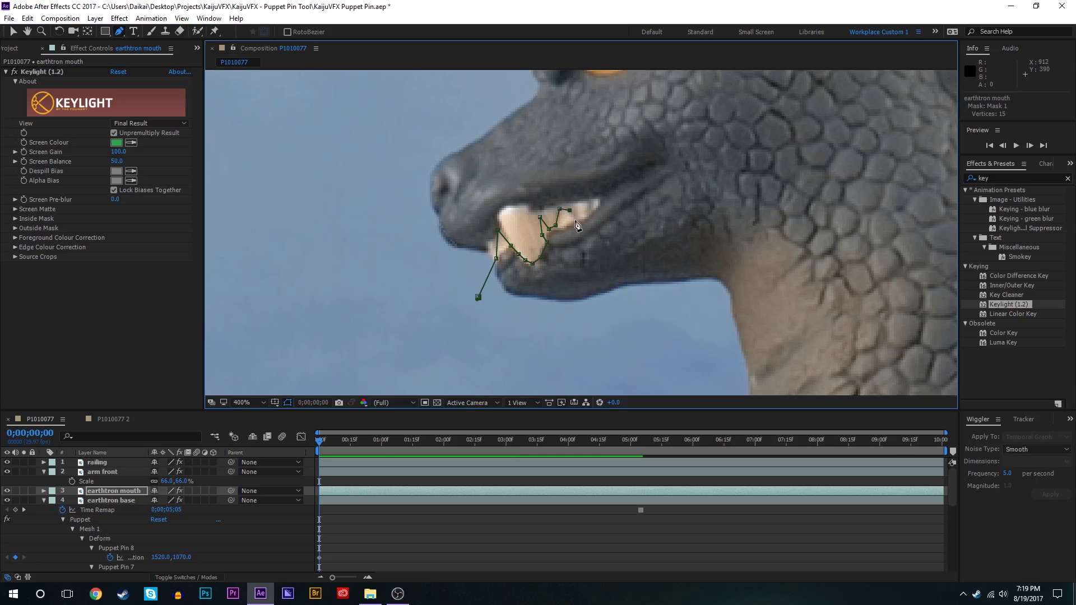
click(576, 222)
click(595, 202)
click(615, 199)
click(734, 184)
click(750, 190)
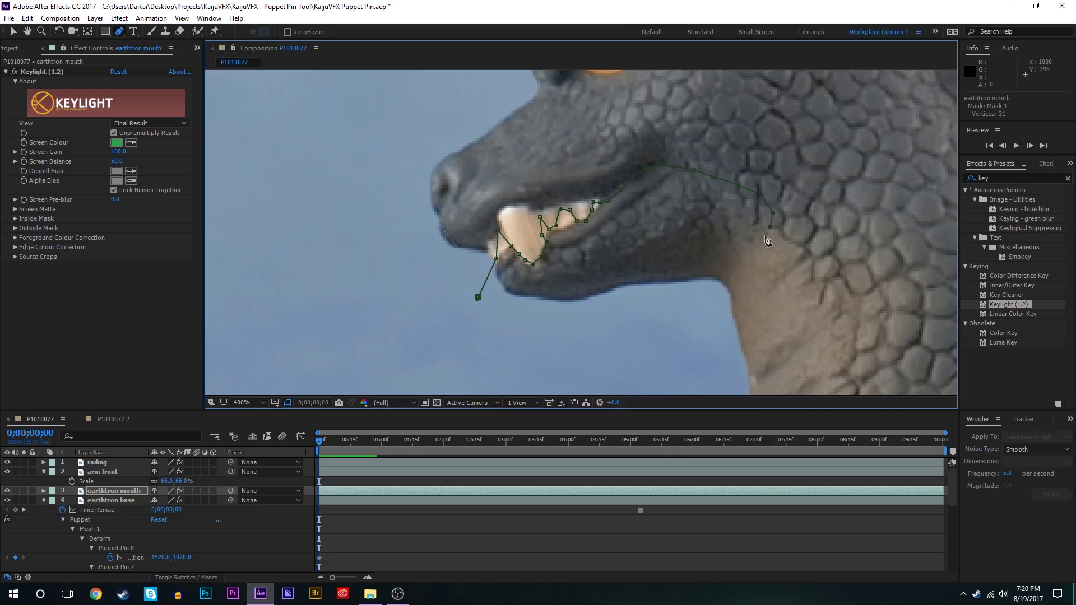
- Run the mask down behind the jaw and loosely beneath the chin, closing it at its starting point
click(757, 244)
click(732, 275)
click(723, 285)
click(696, 296)
click(641, 318)
click(551, 319)
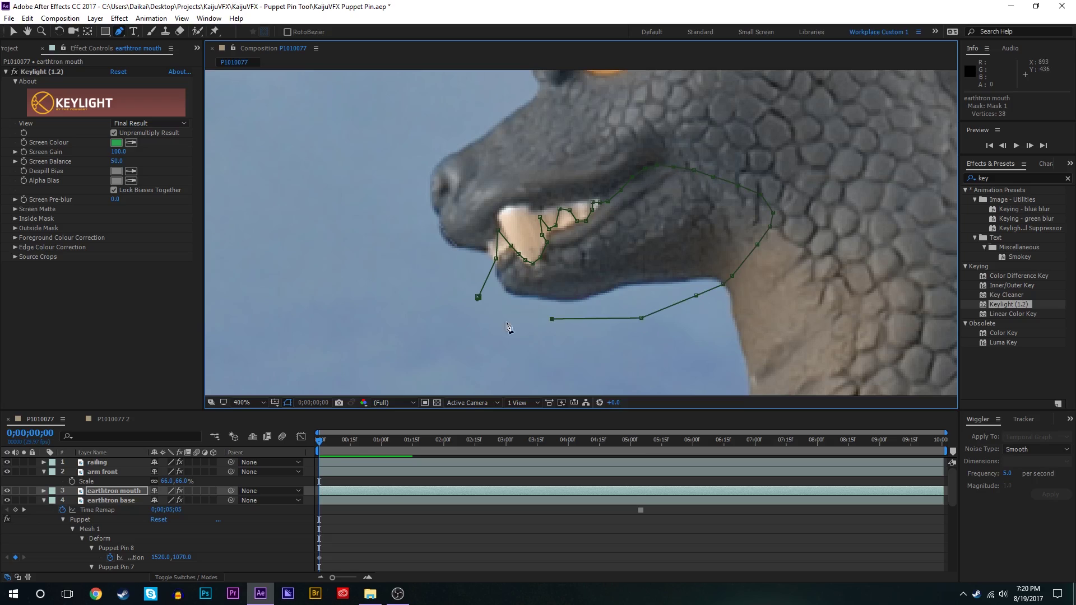
click(497, 324)
click(478, 297)
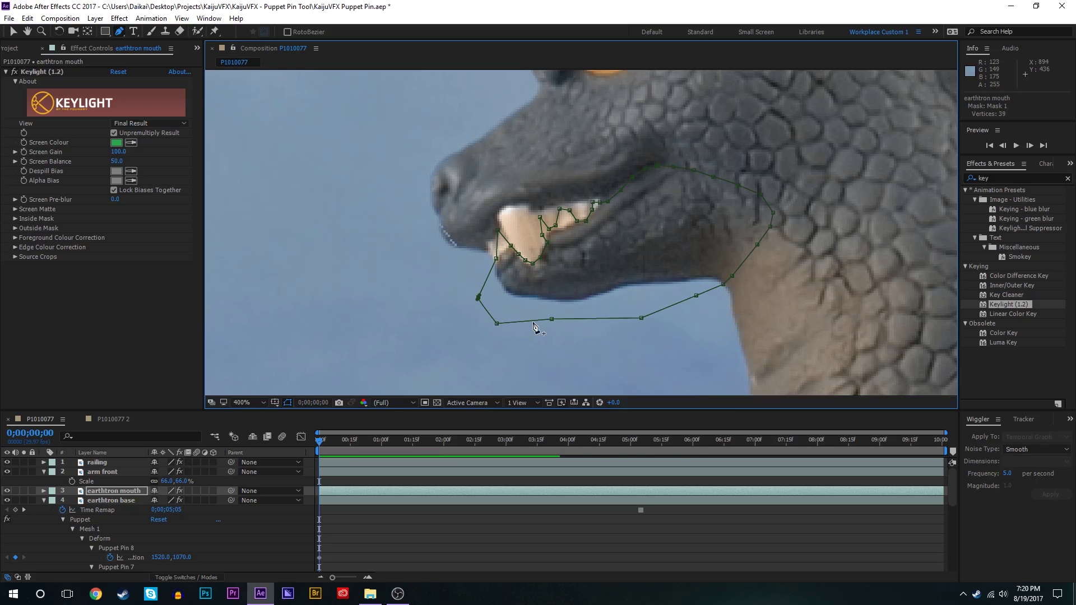
- Solo the earthtron mouth layer and refine the mask's edge at the gap behind the lower front tooth
key(v)
click(24, 491)
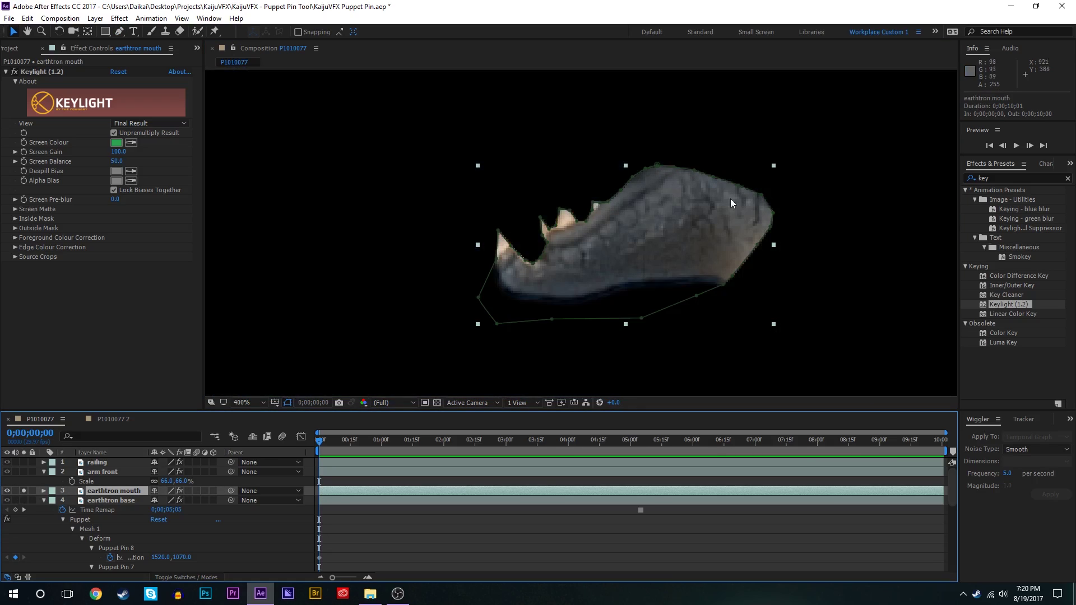
click(524, 482)
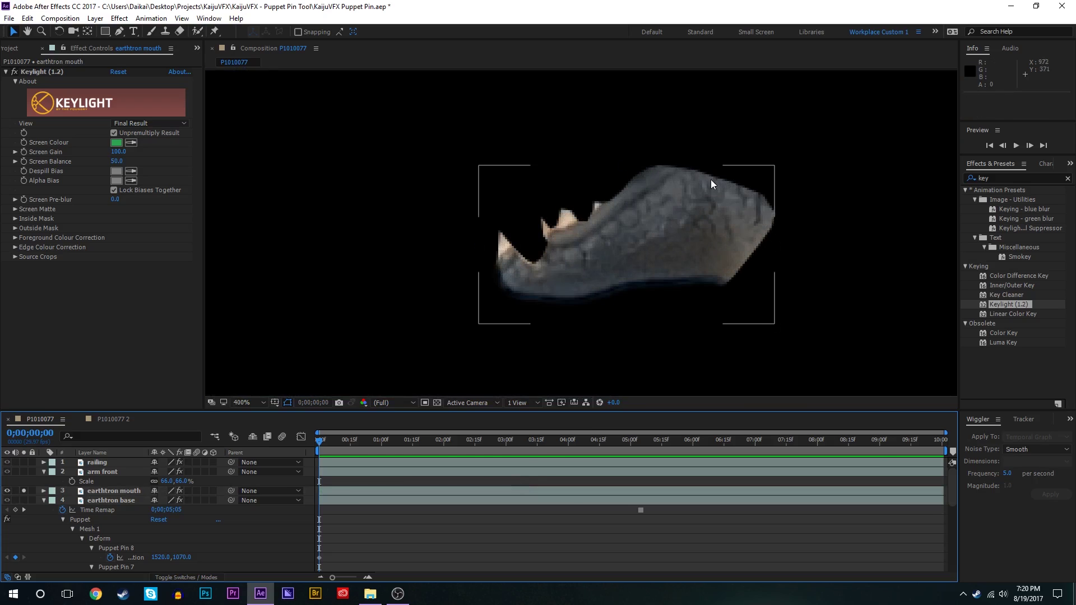
click(615, 234)
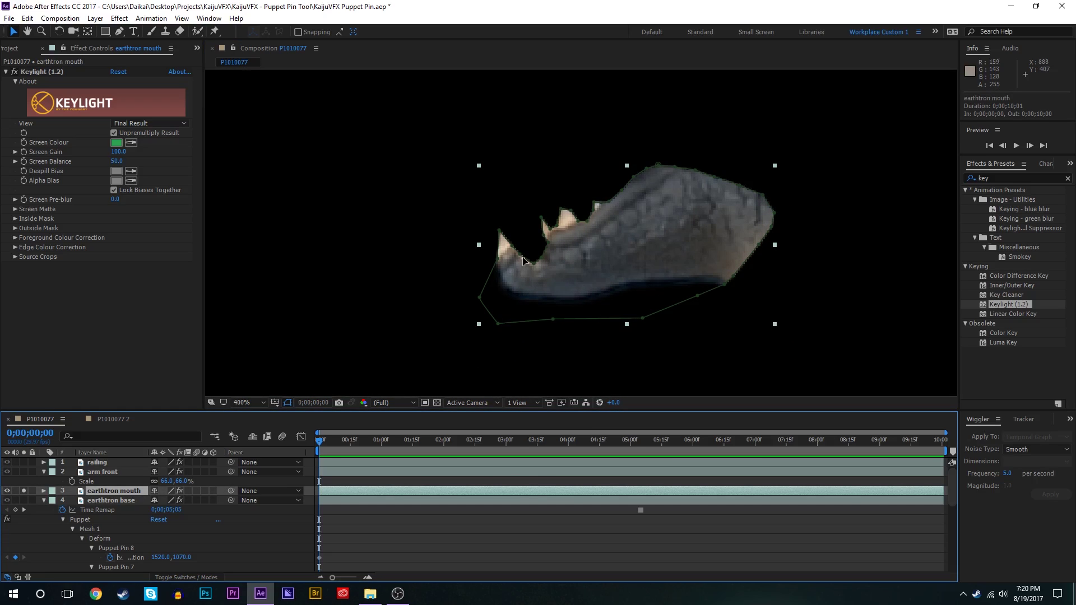
click(524, 262)
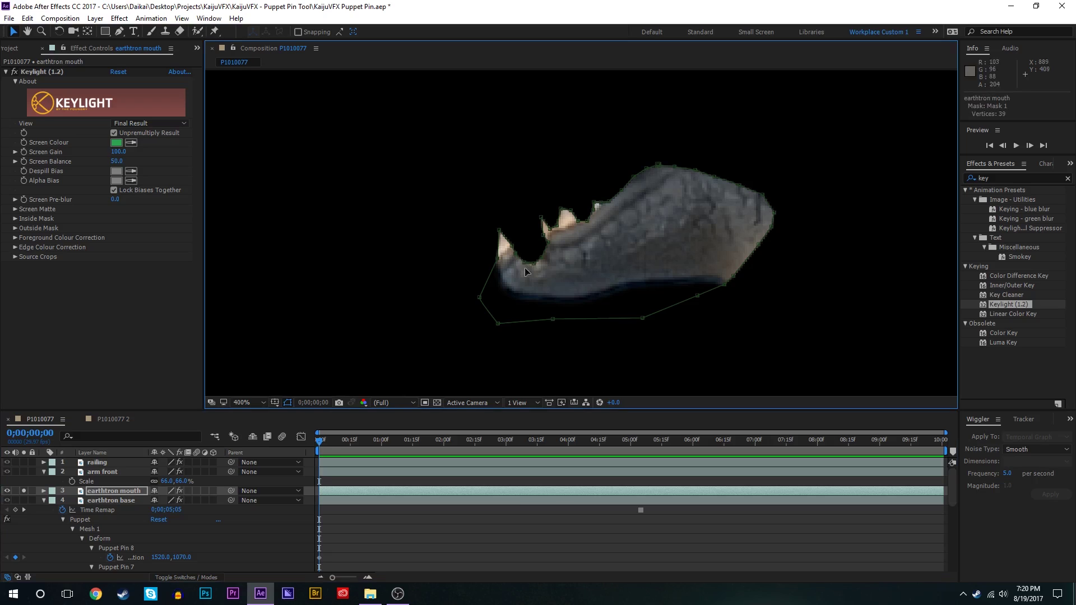
click(493, 480)
click(501, 381)
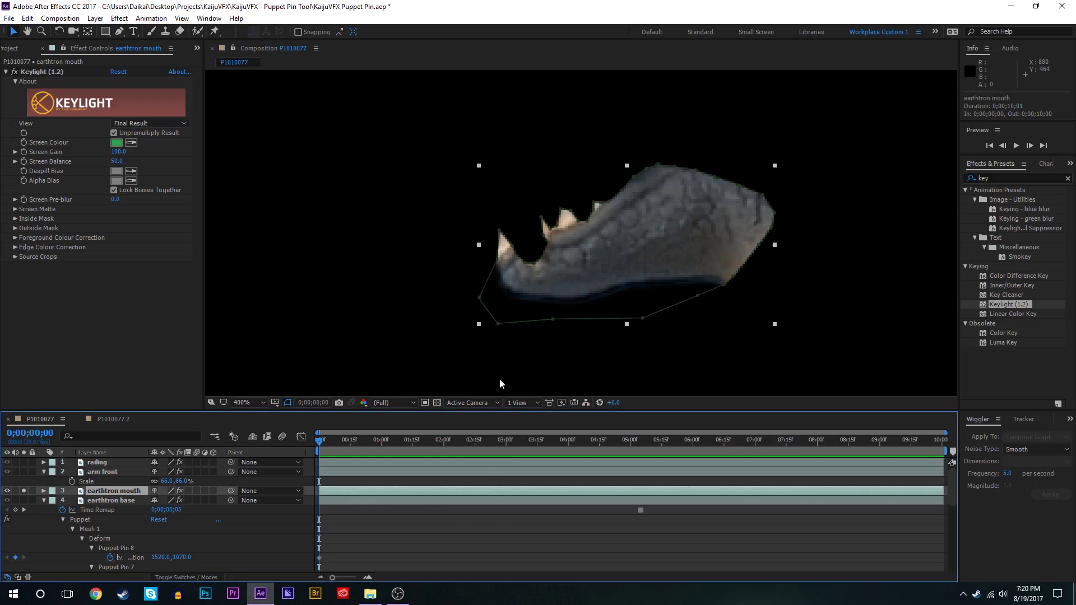
key(period)
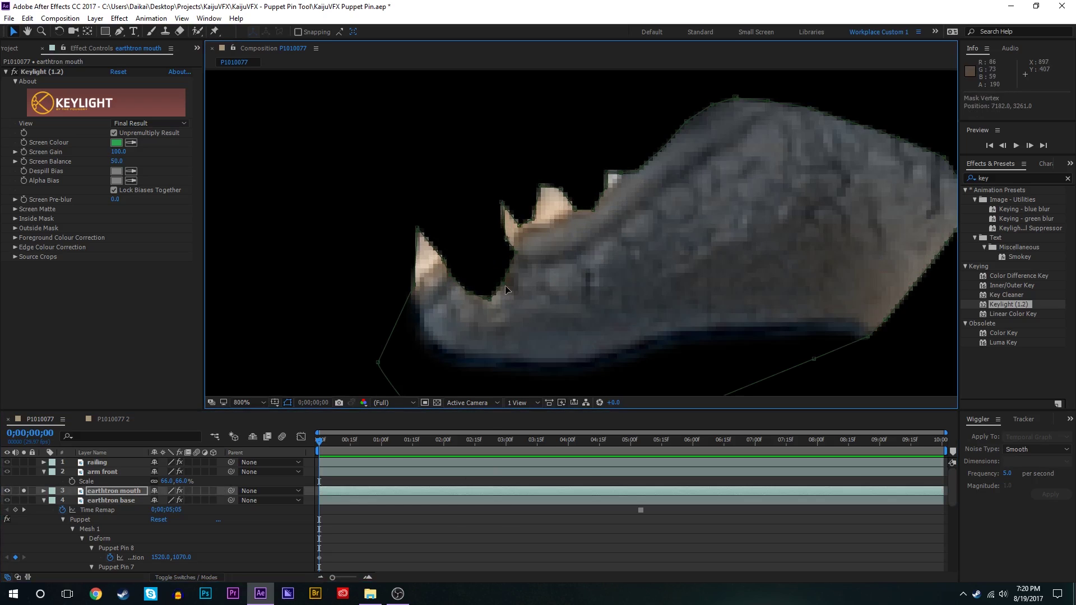
scroll(591, 287, down, 1)
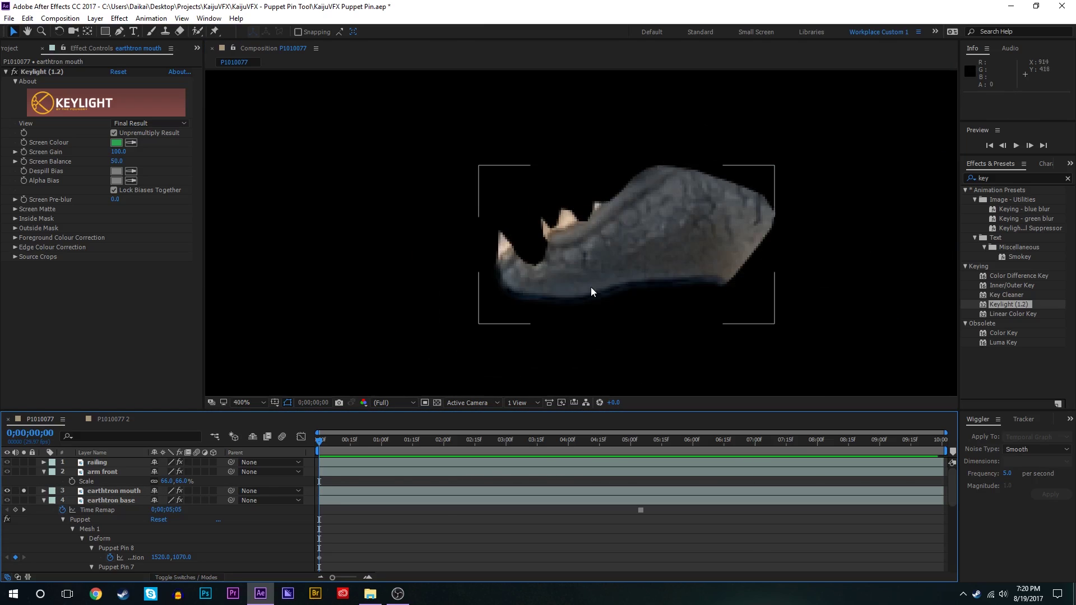
scroll(590, 287, up, 1)
- Duplicate the earthtron mouth layer and draw a small rectangular mask over the jaw skin on the copy
click(386, 488)
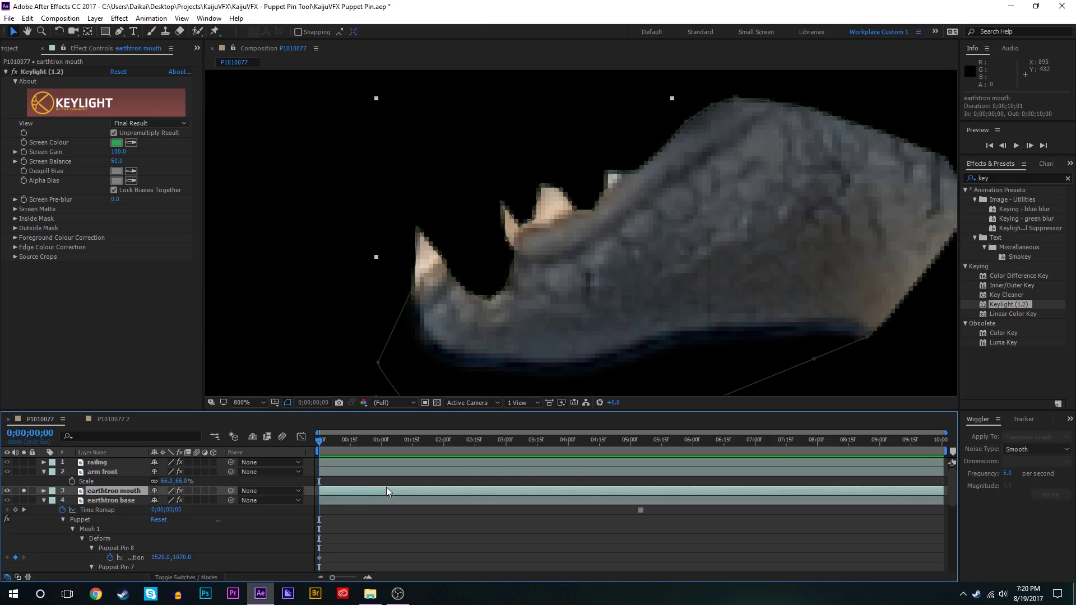
key(ctrl+d)
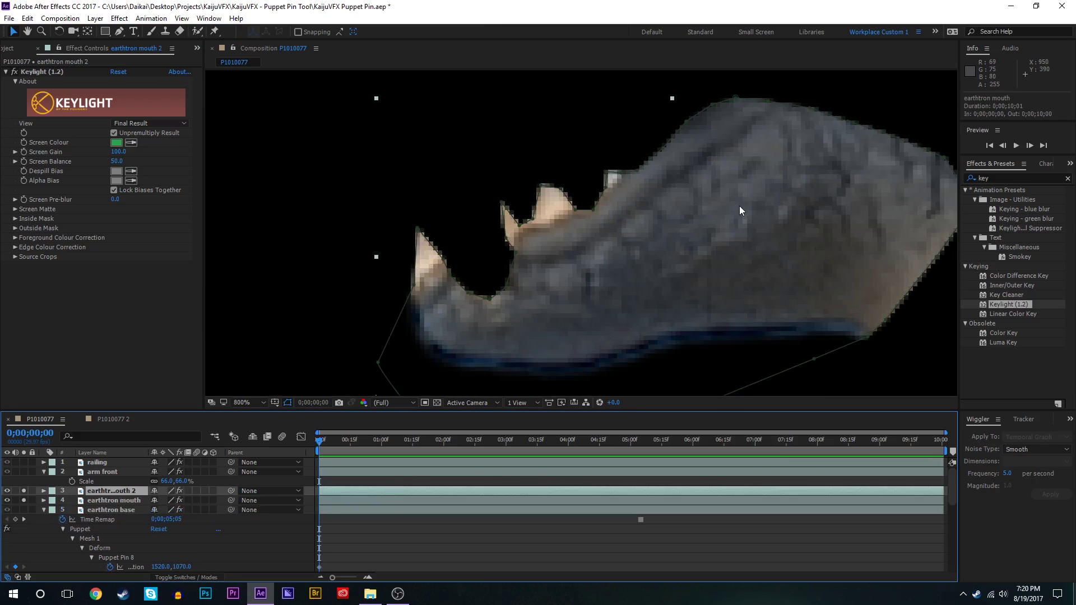
click(108, 32)
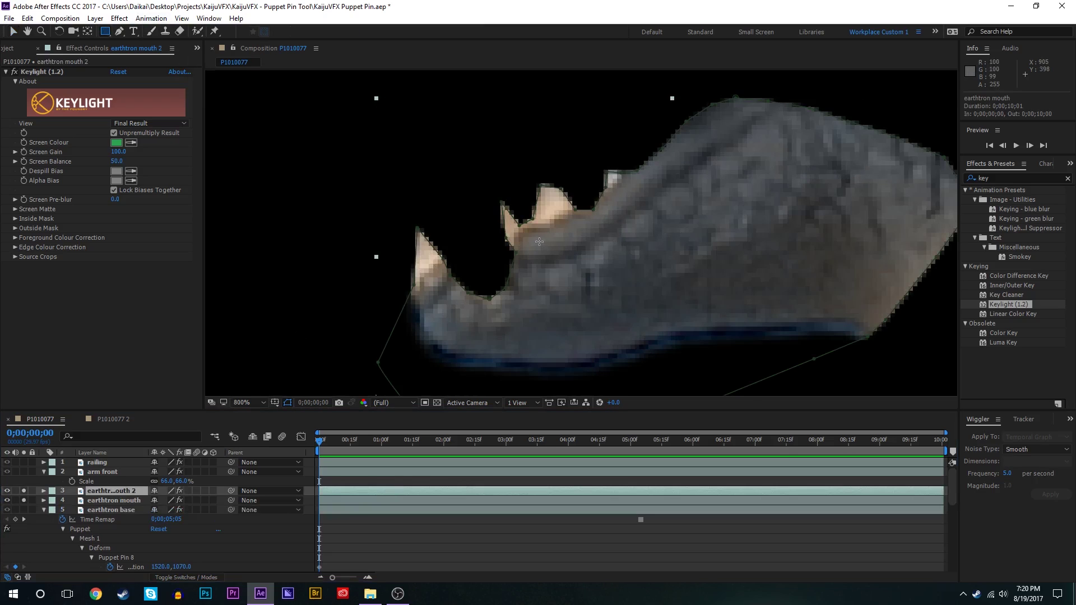
drag(587, 254, 632, 293)
click(383, 493)
key(v)
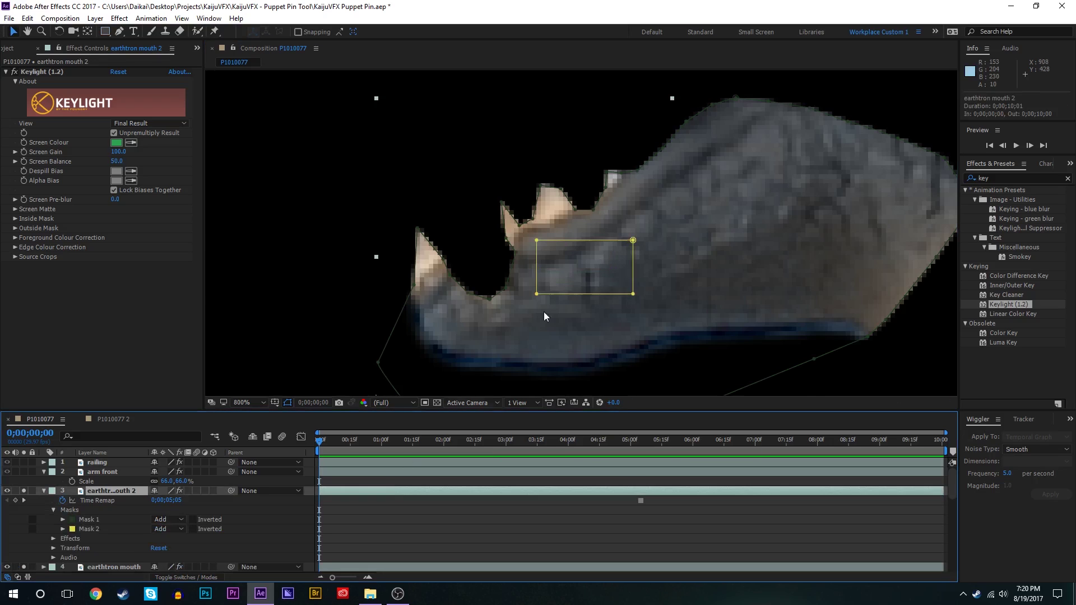
- Delete Mask 1 from the copy and move its rectangular skin patch over the gap behind the lower front tooth
click(151, 524)
key(Delete)
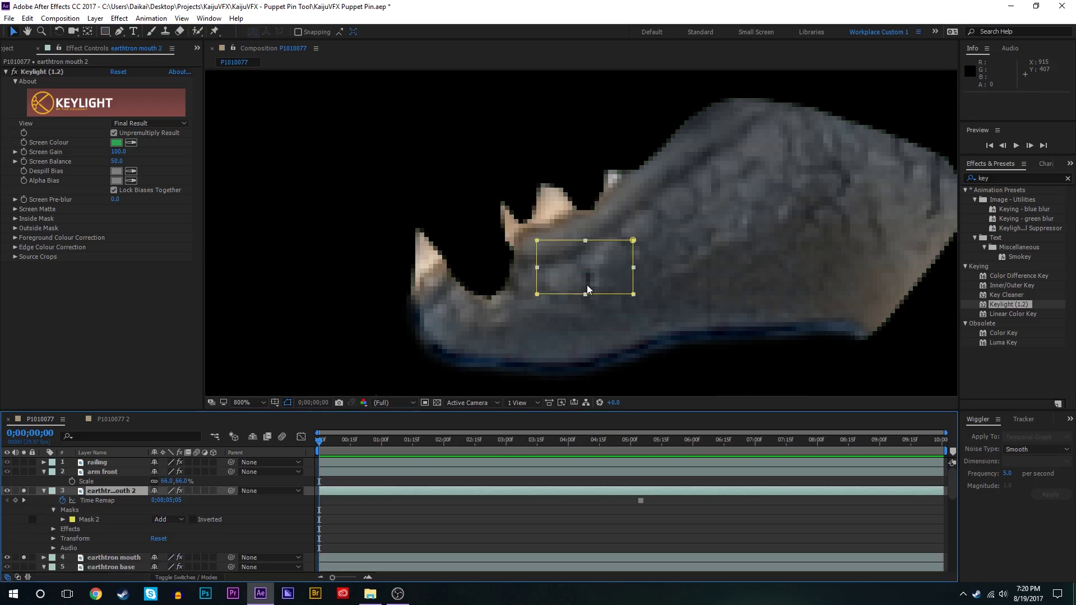
drag(614, 275, 531, 284)
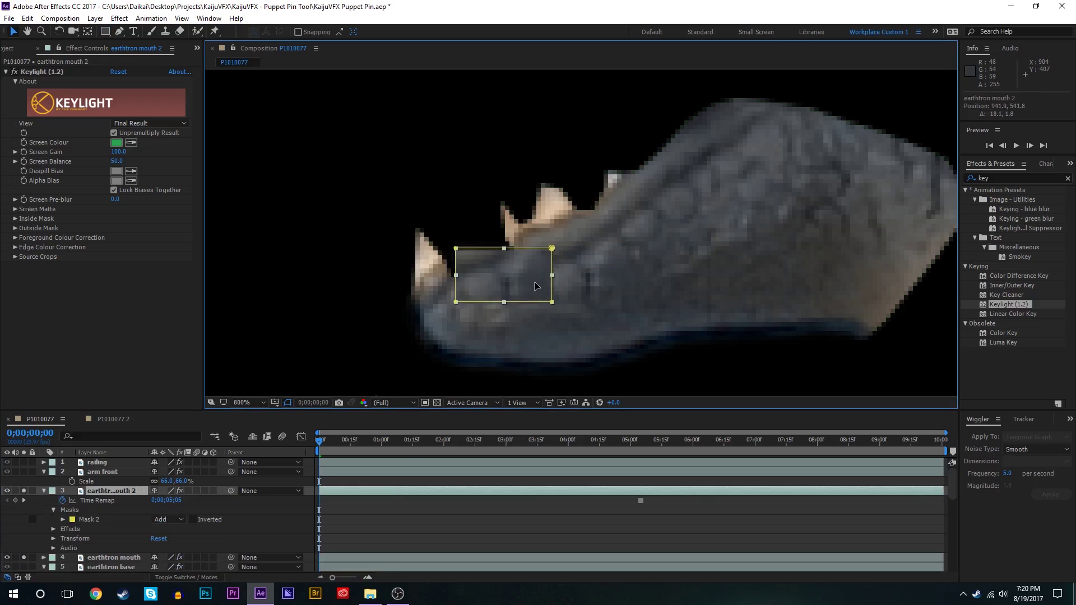
- Place the patch layer beneath the earthtron mouth layer and nudge the patch slightly down toward the front of the jaw
scroll(105, 496, down, 1)
drag(125, 465, 129, 535)
drag(483, 277, 479, 281)
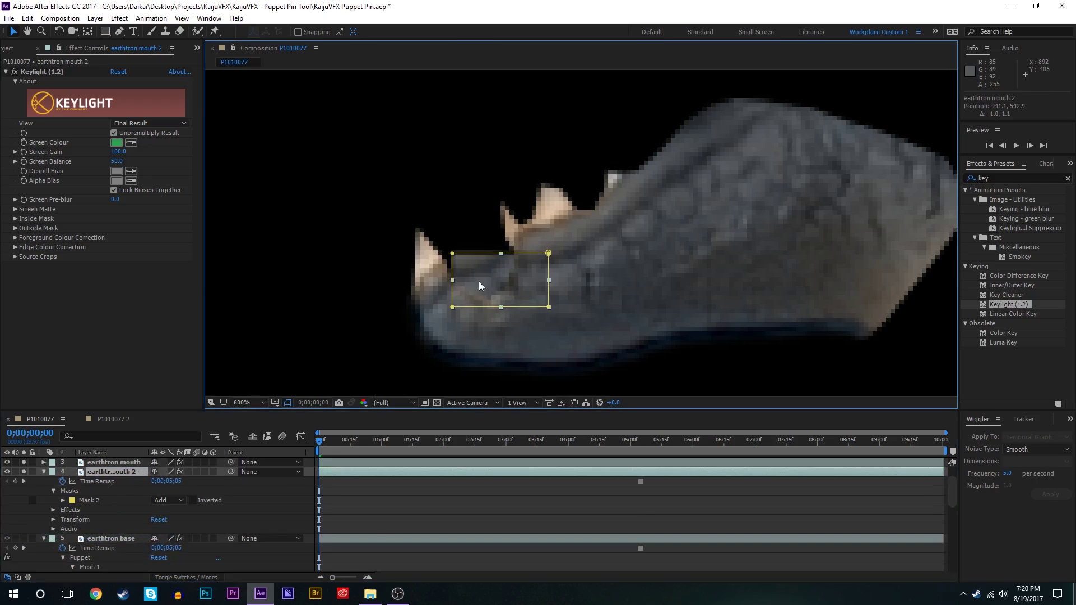
- Draw a closed pen mask on the earthtron mouth 2 layer, following the jaw's skin line and enclosing the front teeth above it
click(119, 32)
click(420, 301)
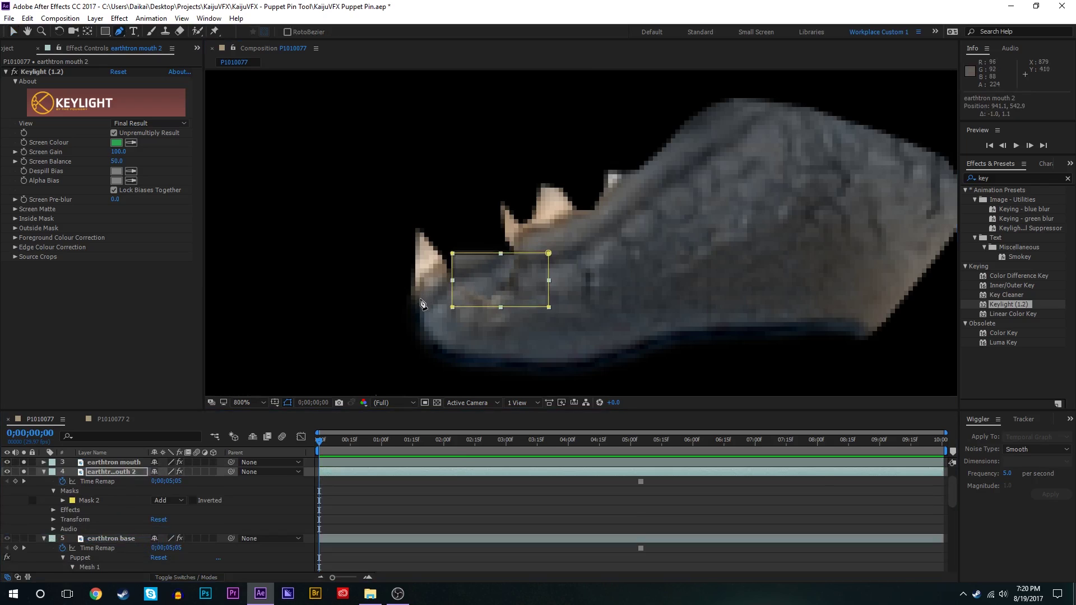
click(444, 279)
click(459, 269)
click(485, 262)
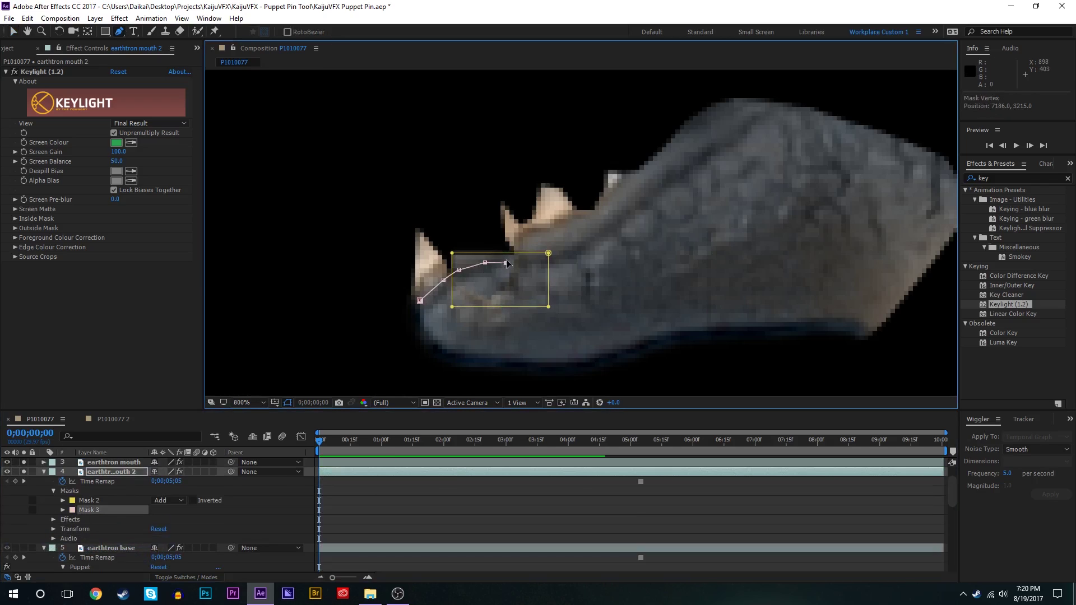
click(505, 258)
click(539, 249)
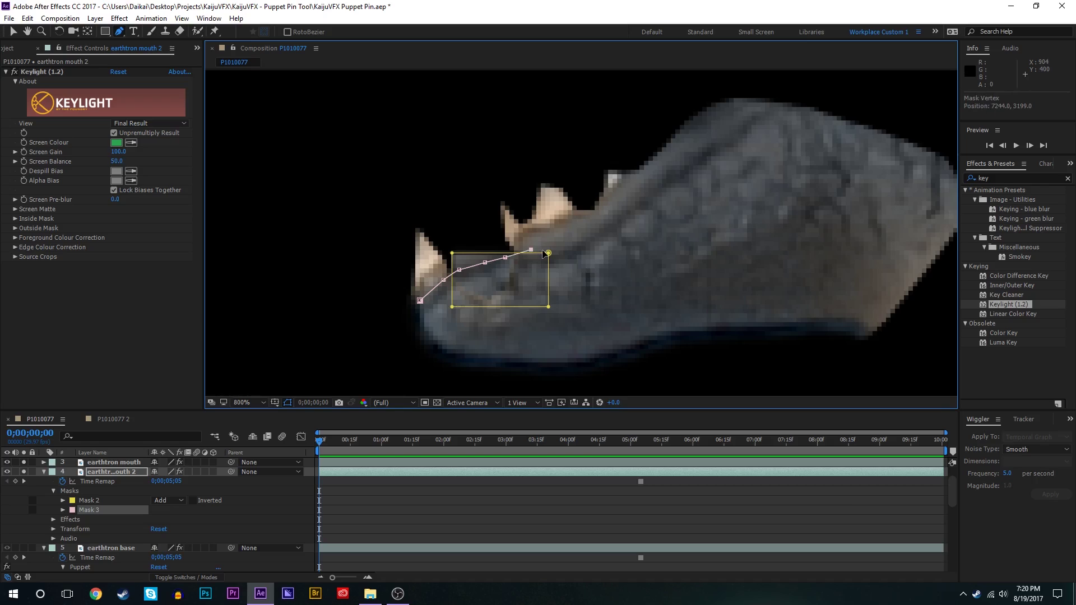
click(566, 229)
click(454, 220)
click(346, 281)
click(397, 308)
click(426, 295)
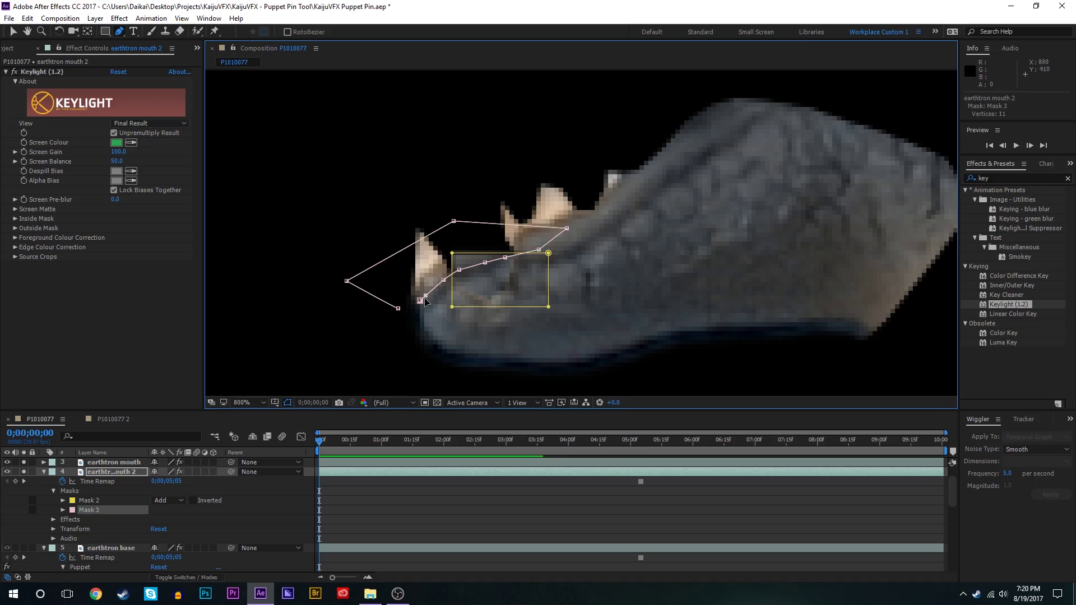
click(397, 308)
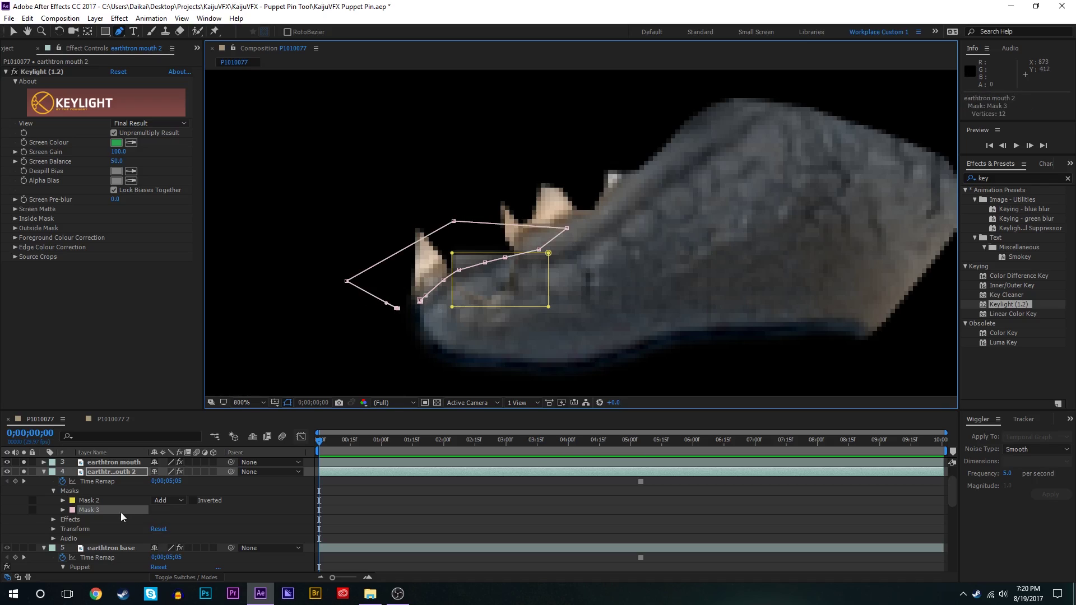
click(399, 308)
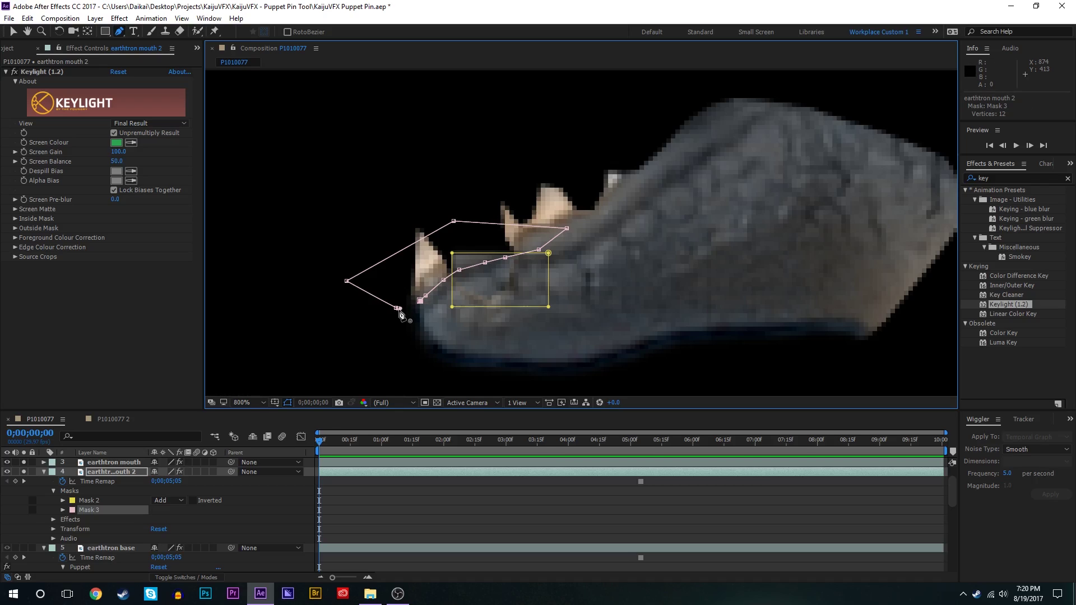
click(399, 309)
- Set Mask 3 of the patch layer to Subtract
click(171, 511)
click(175, 523)
click(450, 510)
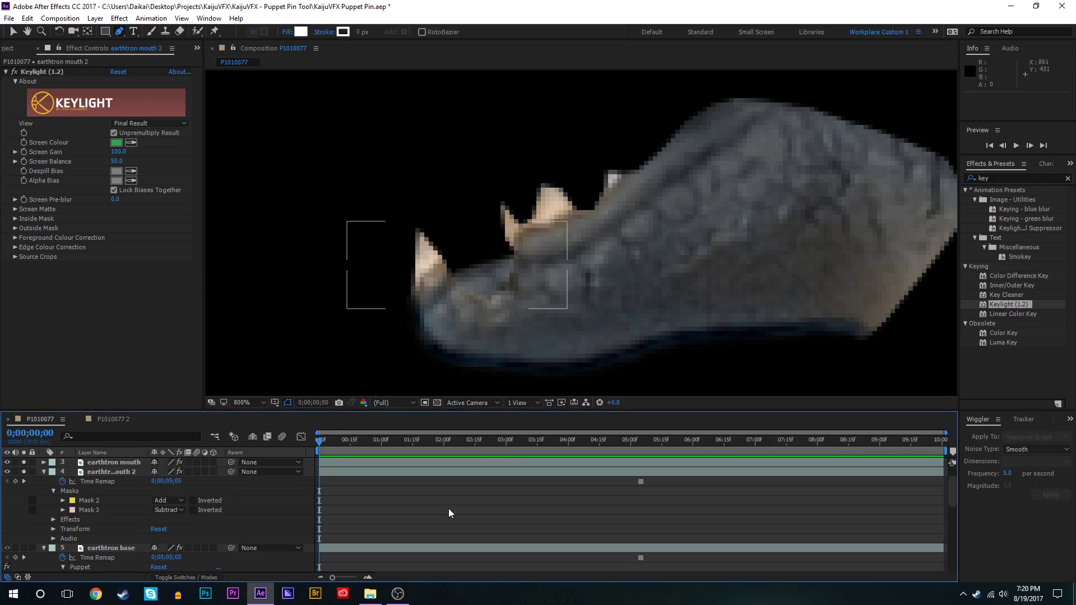
- Adjust the earthtron mouth mask's edge at the gap behind the front tooth and extend the front lower corner of the patch's Mask 2 downward
click(410, 474)
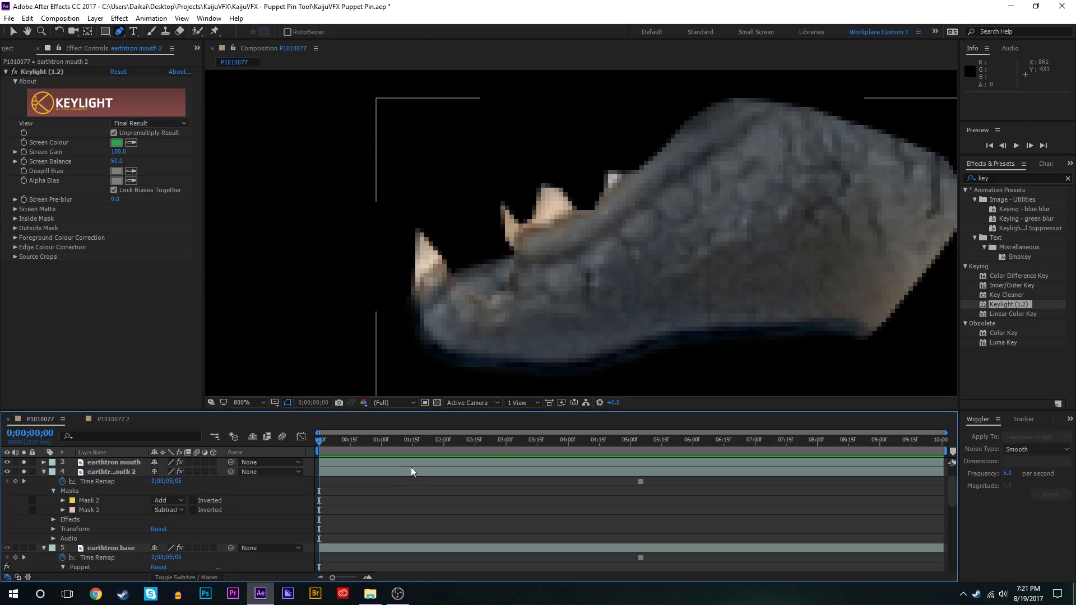
click(410, 465)
drag(469, 293, 494, 311)
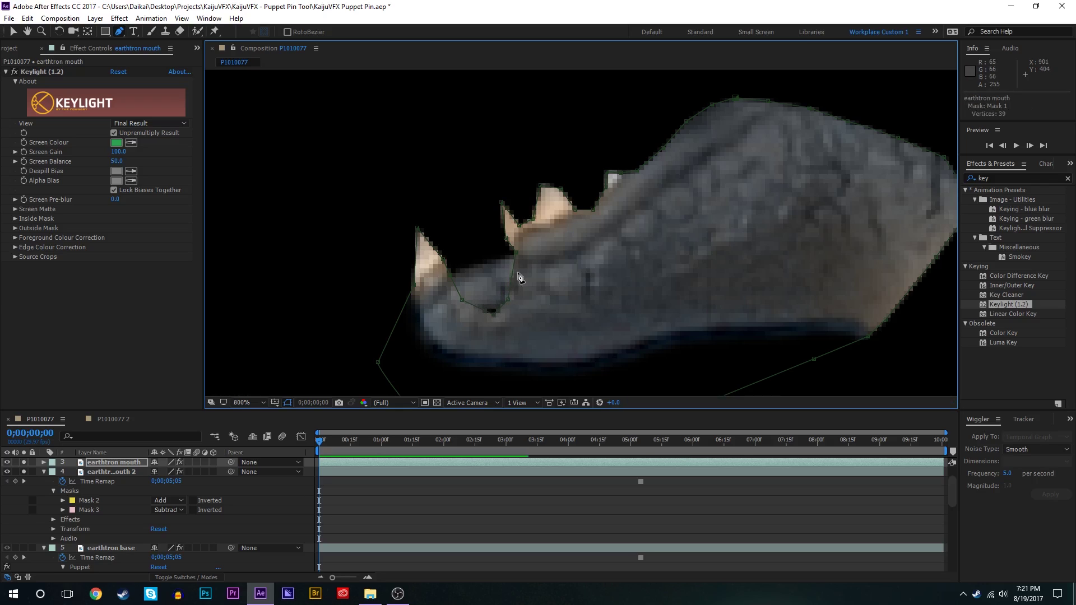
key(ctrl+z)
key(v)
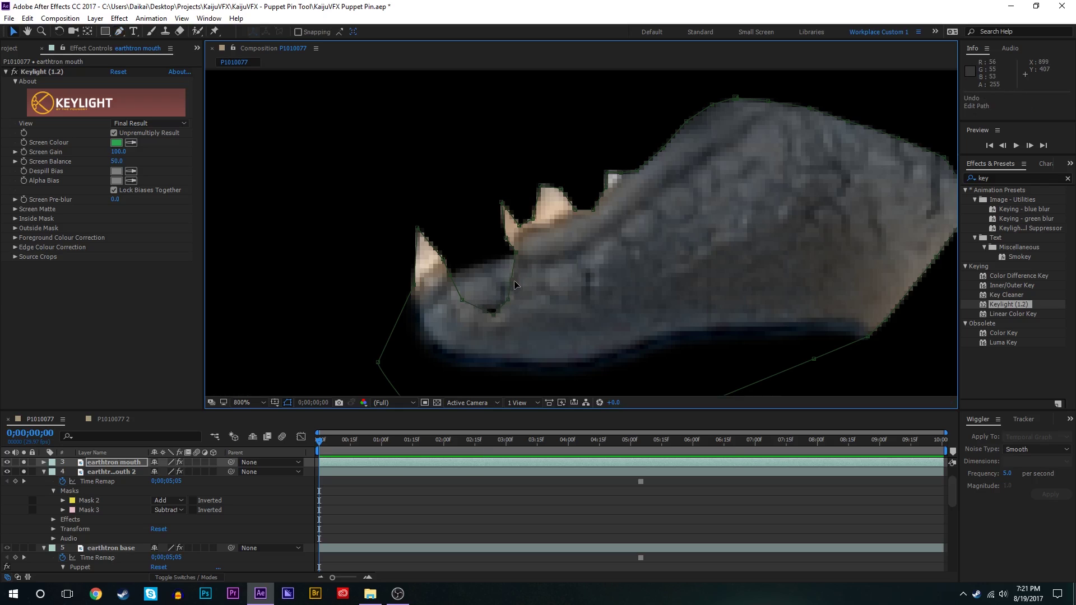
drag(515, 284, 516, 249)
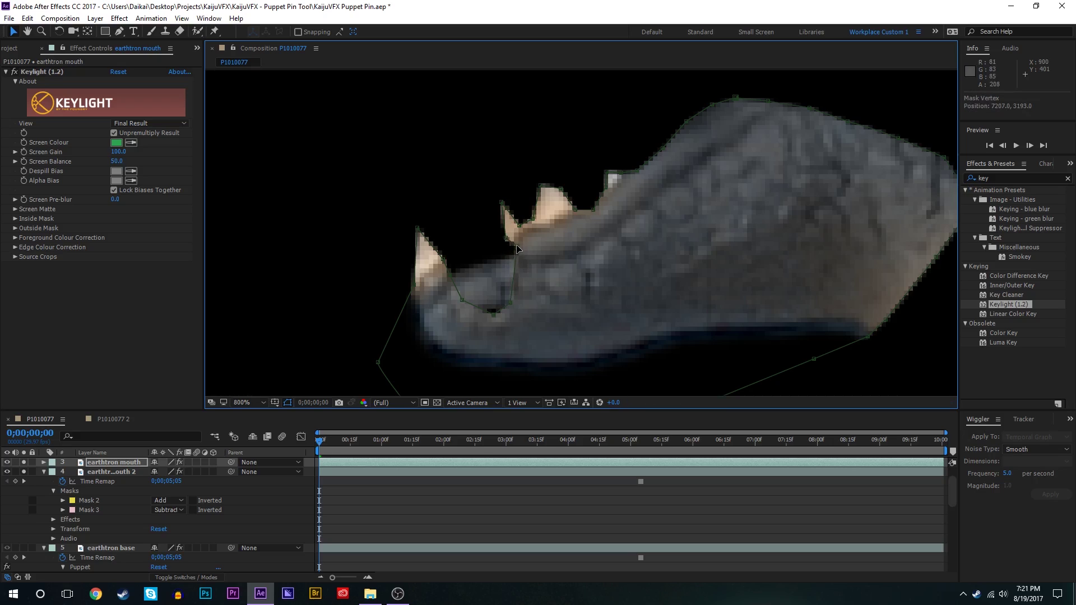
click(385, 471)
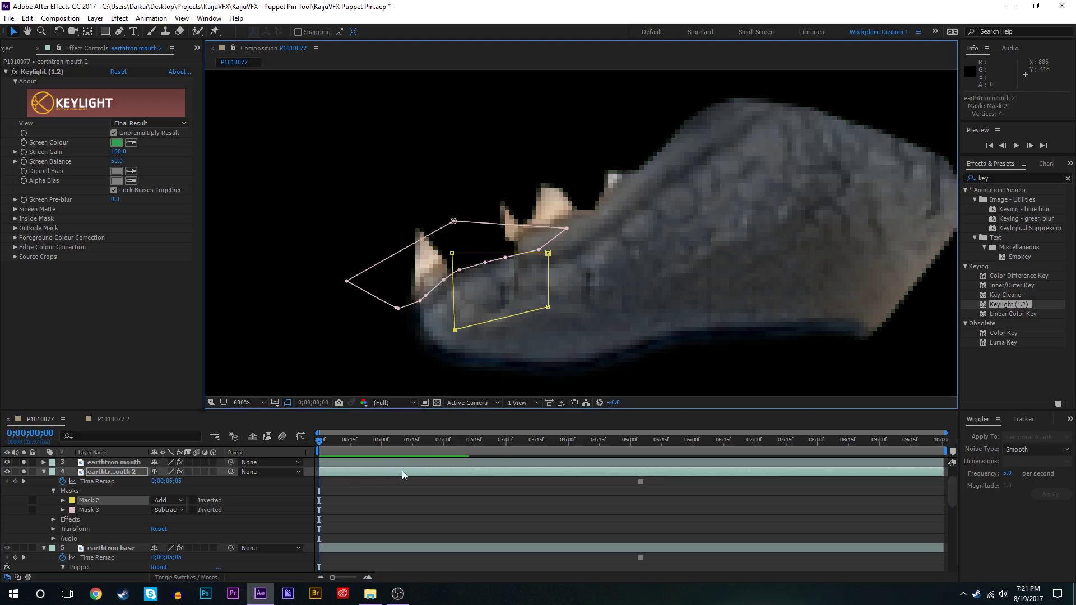
- Set the feather of Mask 1 on the earthtron mouth layer to 1 pixel
click(239, 462)
key(f)
click(166, 481)
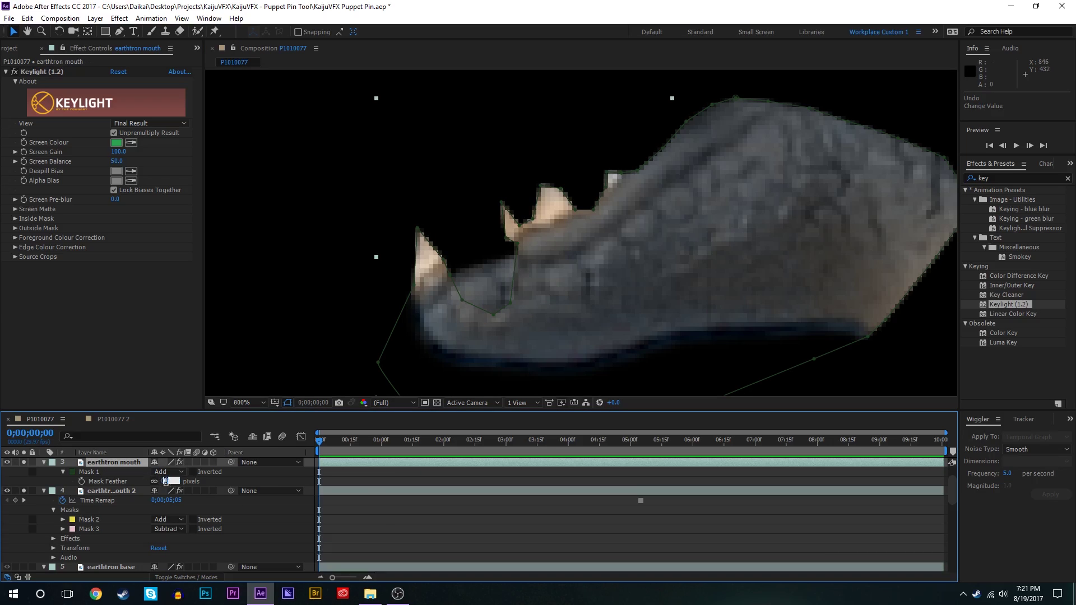
click(374, 519)
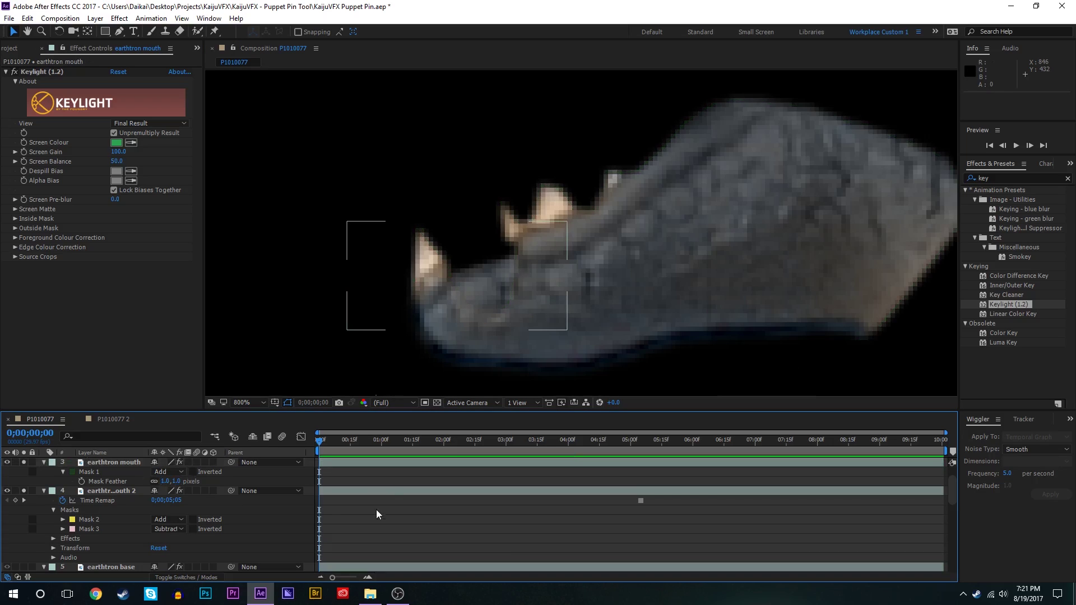
- Raise the points of the patch's Mask 3 beneath the second lower tooth to reveal more of the skin patch
scroll(654, 181, down, 4)
scroll(657, 183, up, 3)
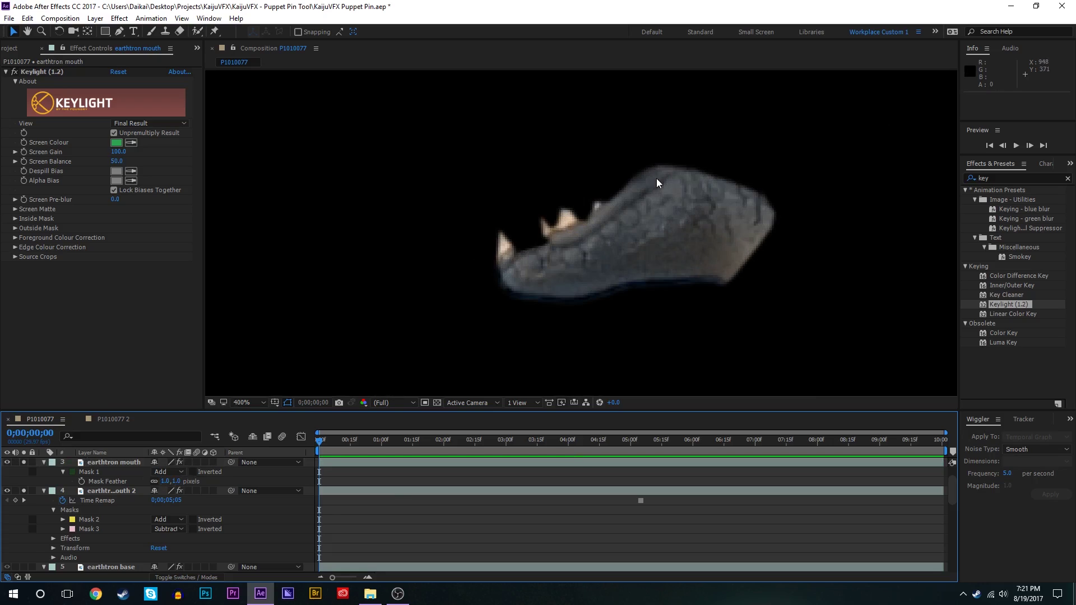
scroll(657, 183, up, 1)
click(552, 241)
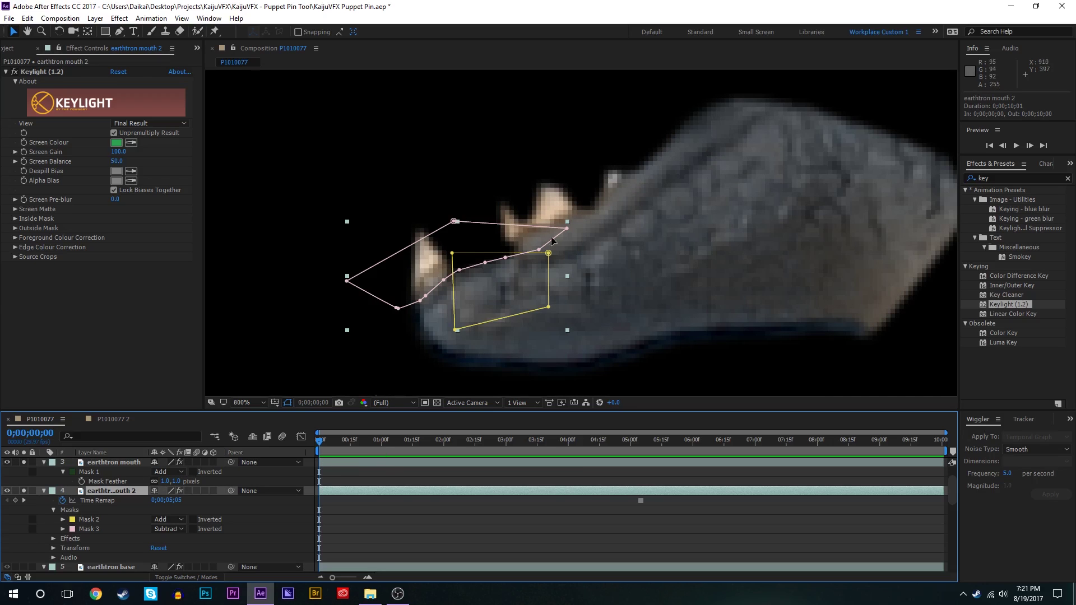
drag(506, 258, 542, 238)
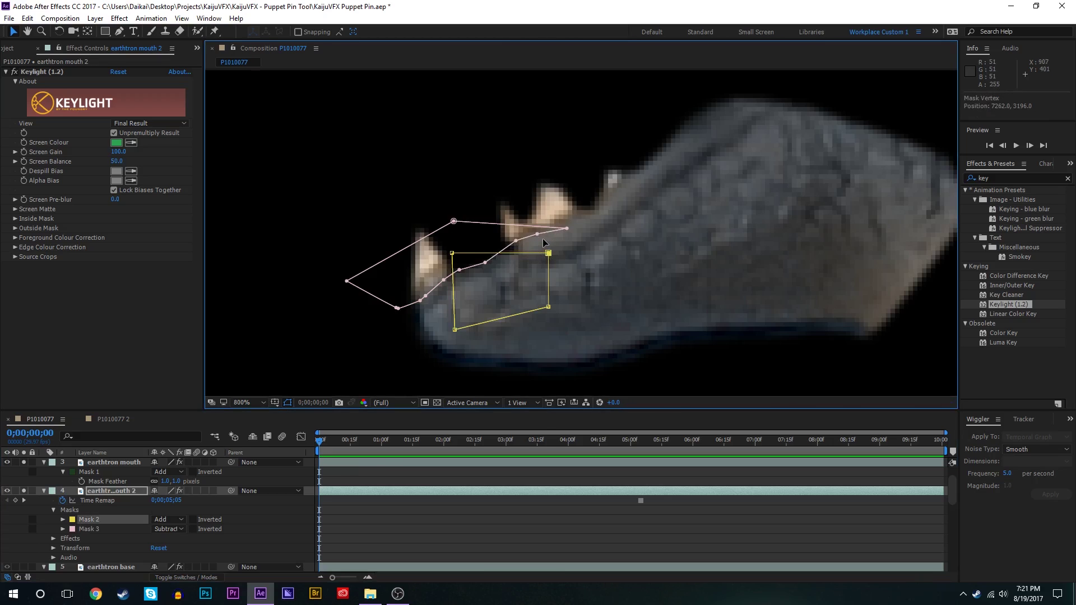
key(ctrl+shift+a)
scroll(607, 218, down, 1)
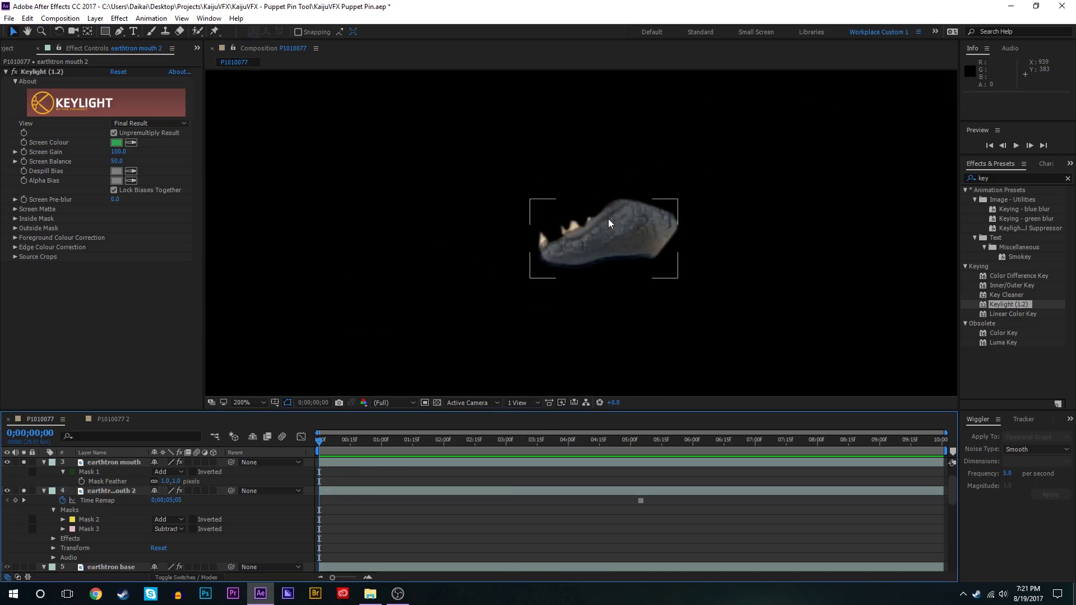
scroll(607, 218, up, 2)
scroll(608, 219, down, 2)
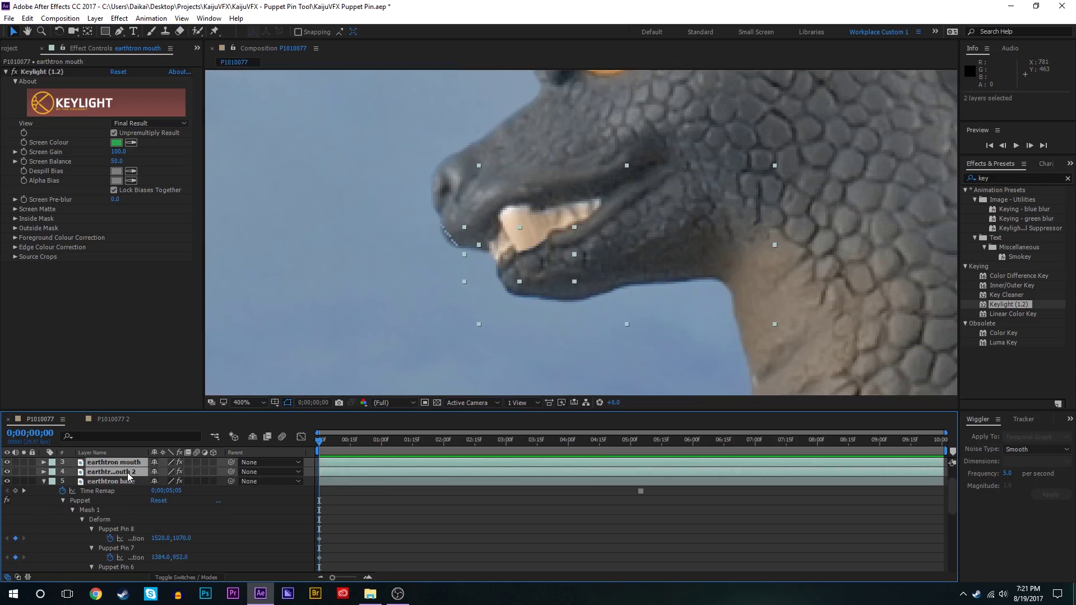
- Pre-compose the earthtron mouth and earthtron mouth 2 layers, moving all attributes into the new composition
drag(597, 240, 407, 331)
key(ctrl+z)
right_click(358, 463)
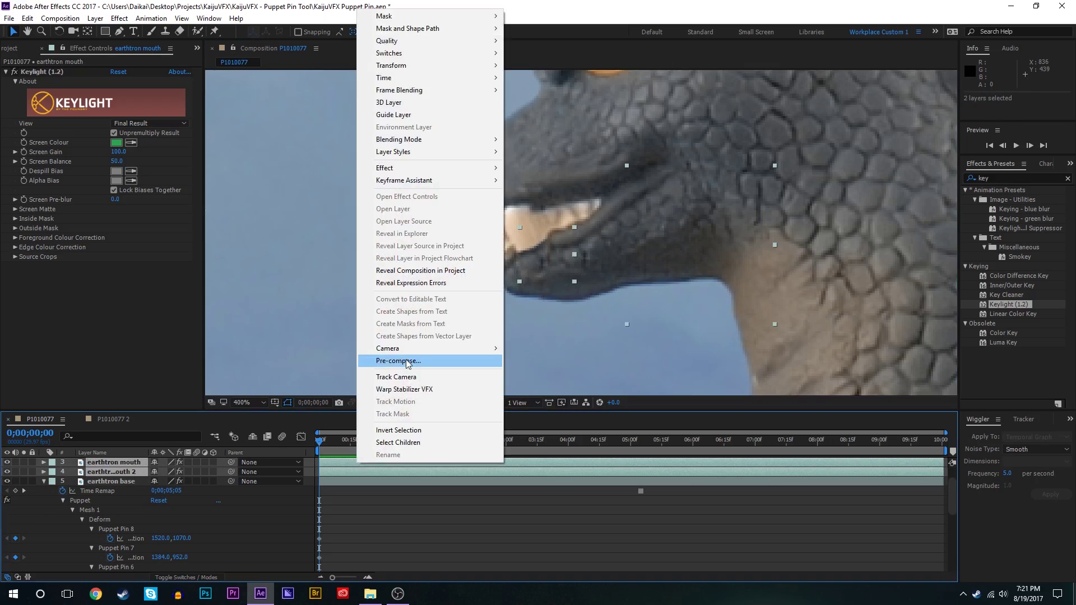
click(408, 361)
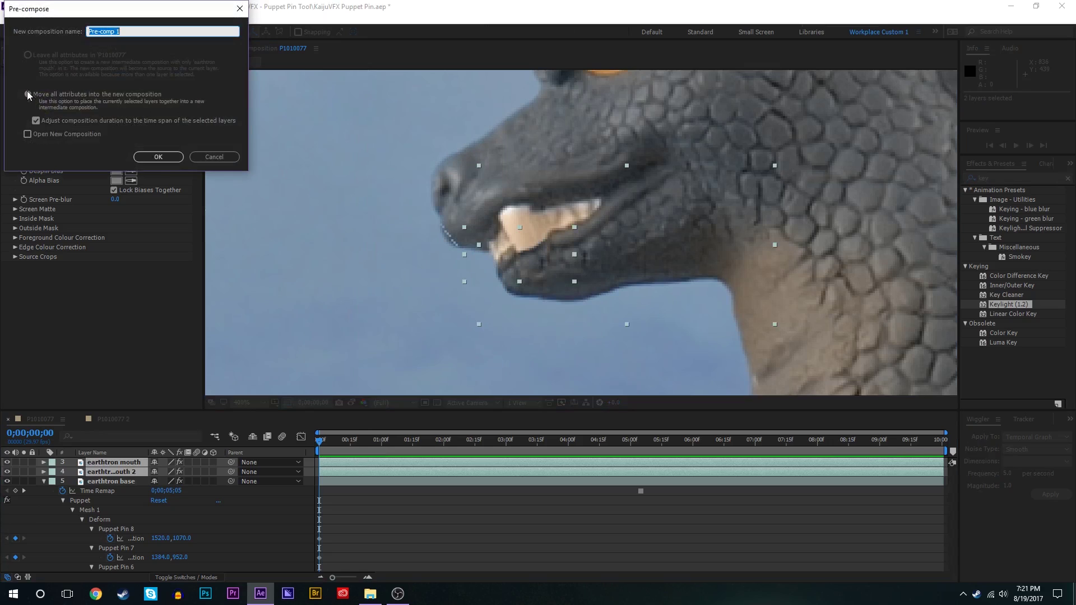
click(158, 157)
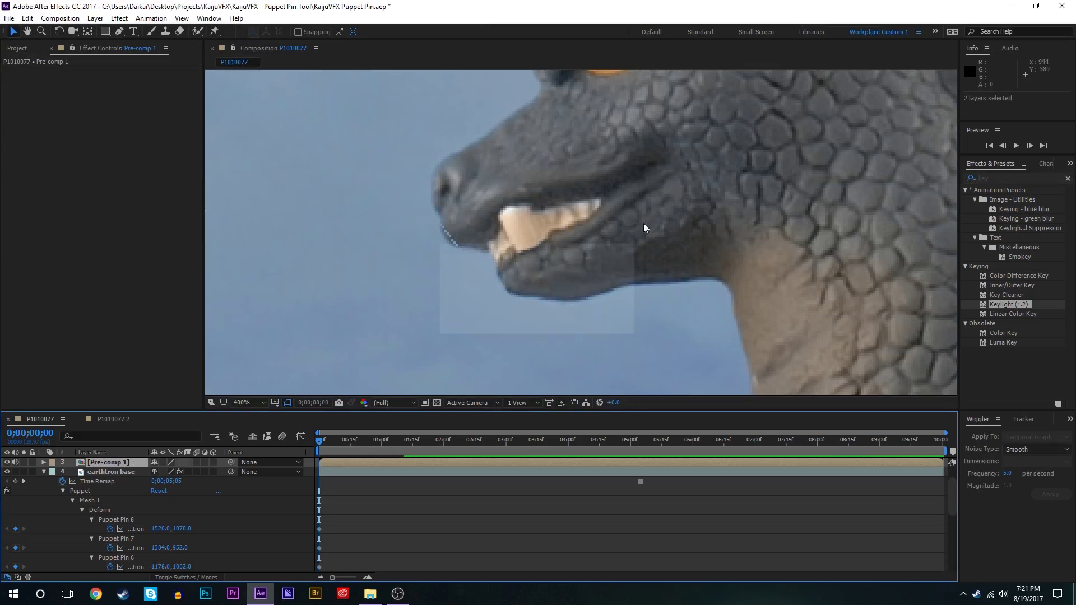
- Try moving the pre-composed jaw away from and below the head, undoing each move
drag(604, 279, 389, 280)
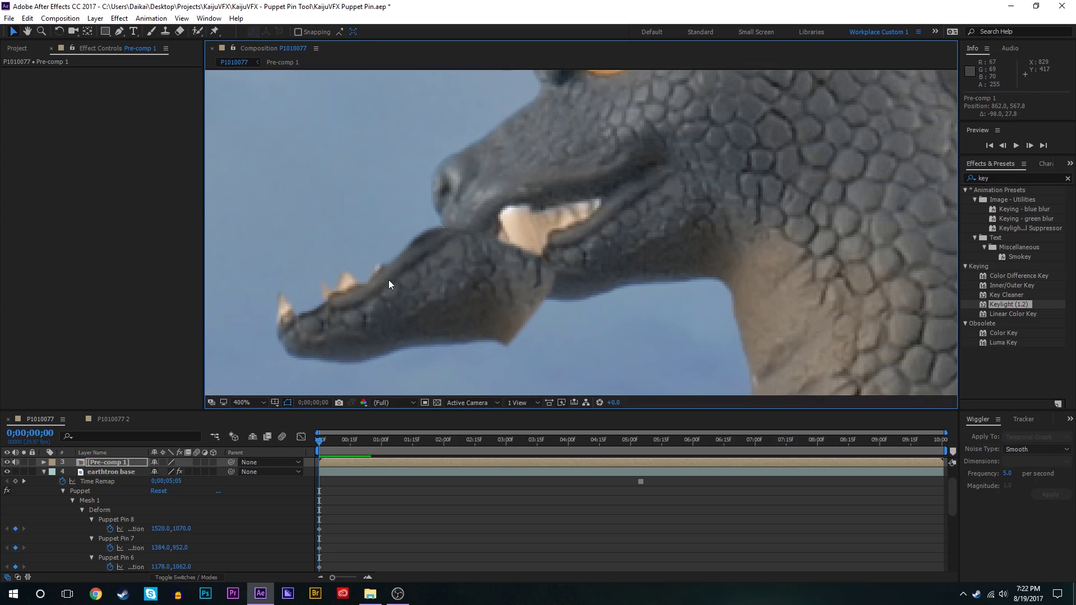
key(ctrl+z)
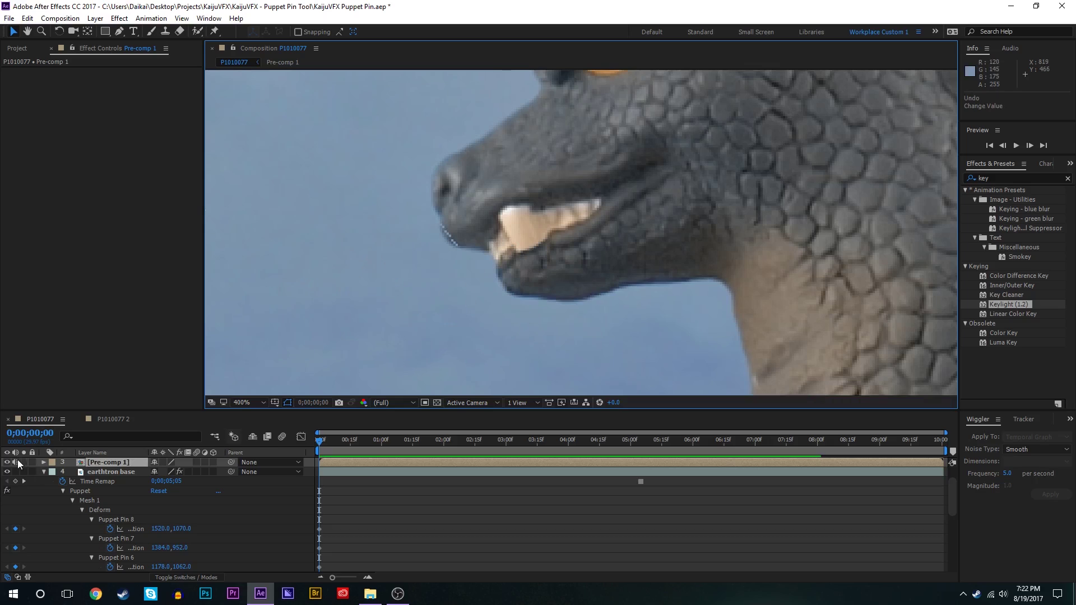
drag(611, 243, 626, 288)
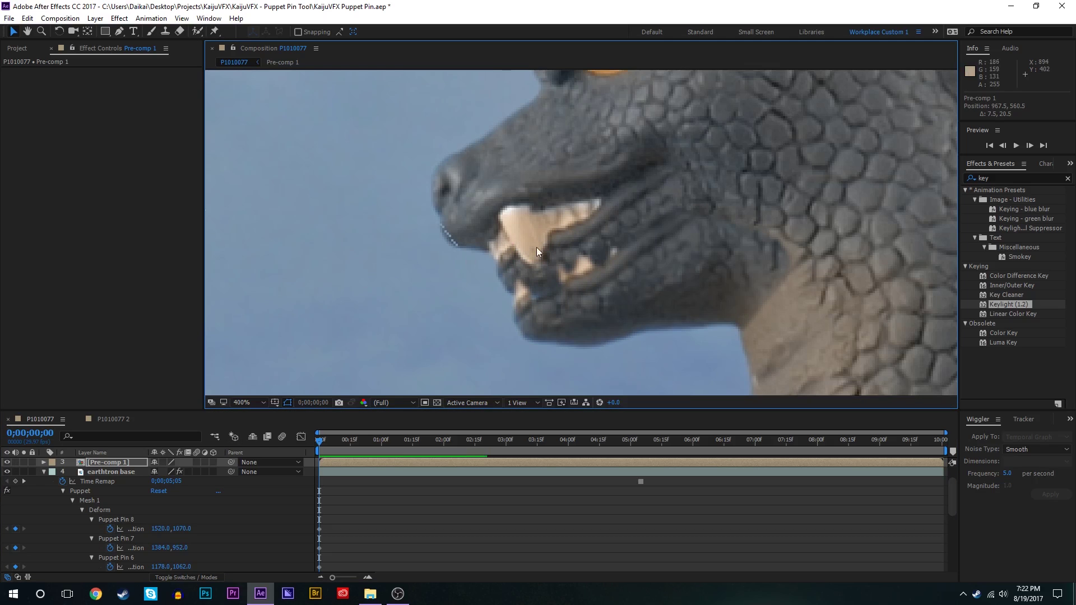
key(ctrl+z)
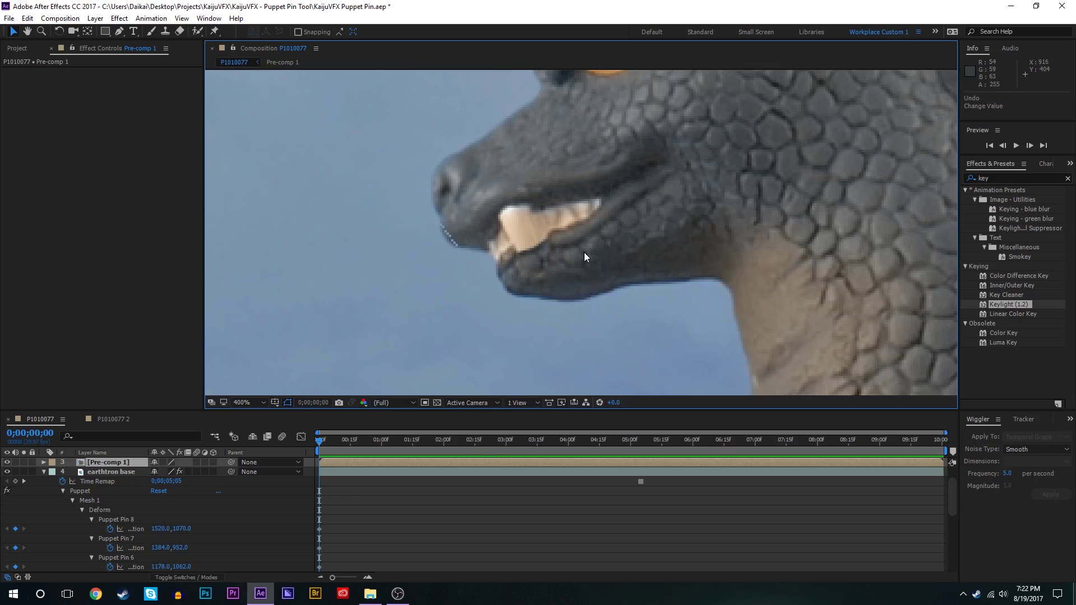
scroll(585, 253, down, 1)
scroll(585, 253, up, 1)
- Rename the Pre-comp 1 layer as mouth
click(42, 462)
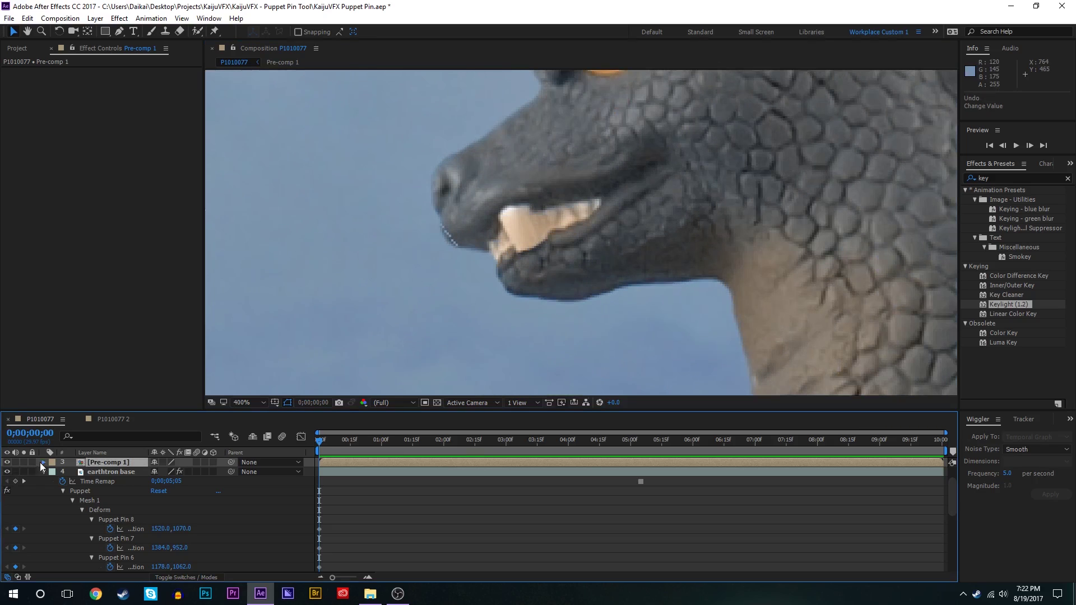
click(42, 463)
right_click(92, 459)
click(120, 454)
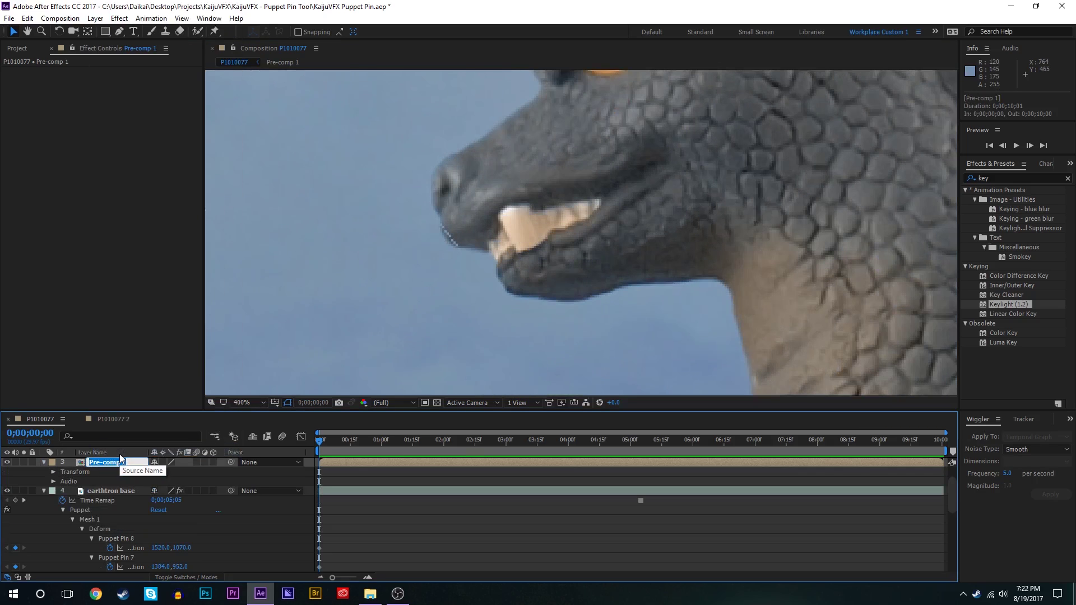
text(mouth)
click(119, 488)
click(105, 463)
- Hide the mouth layer and collapse the properties of the mouth and earthtron base layers
click(43, 463)
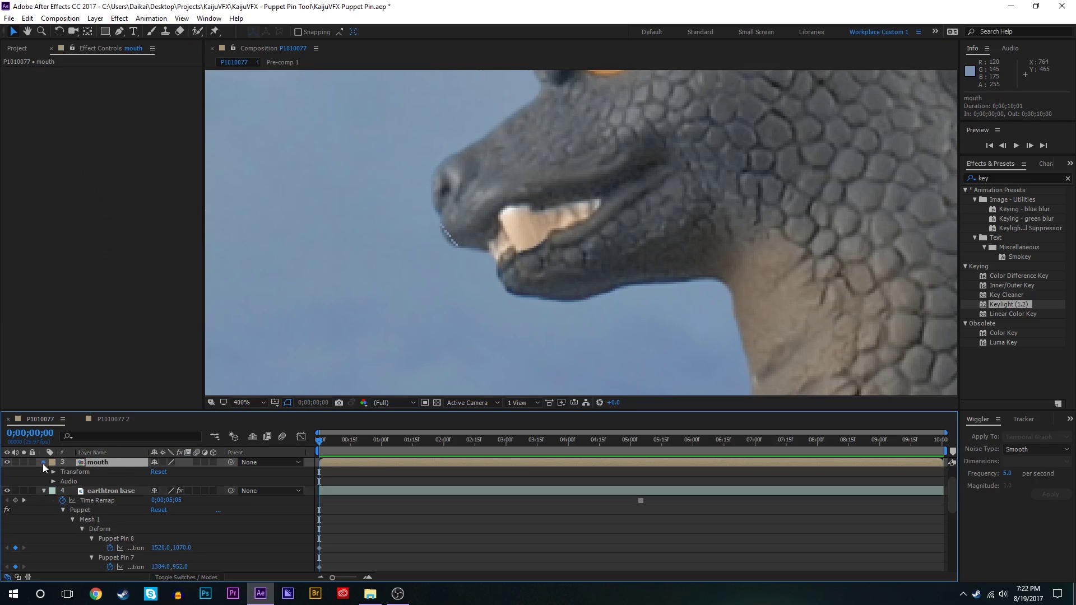
click(8, 463)
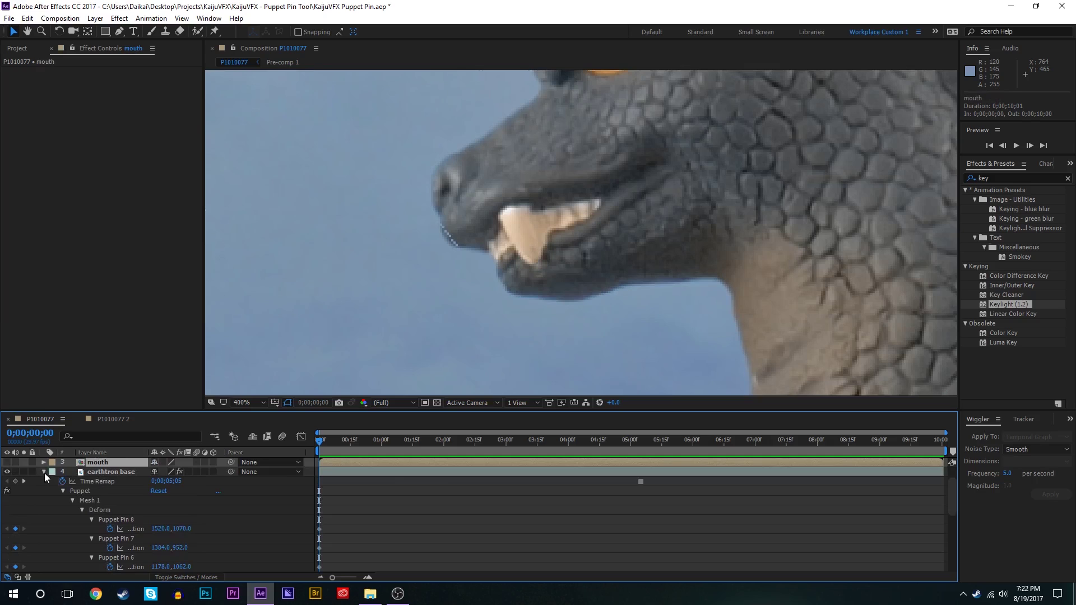
click(44, 472)
- Start a pen mask on the earthtron base layer, tracing from in front of the lower jaw around the large upper fang
click(108, 502)
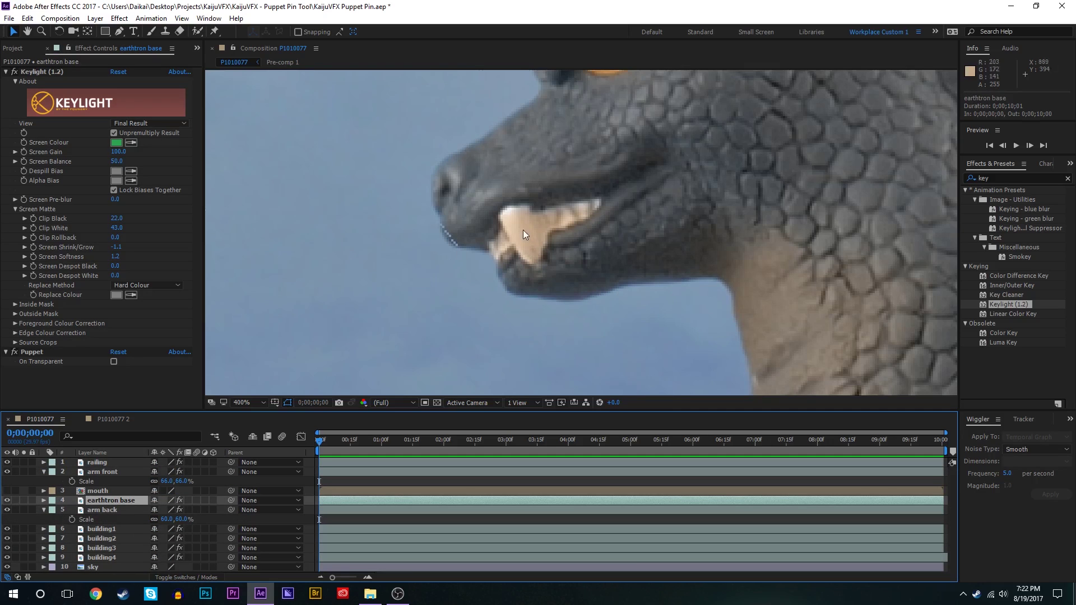
scroll(536, 226, up, 1)
key(g)
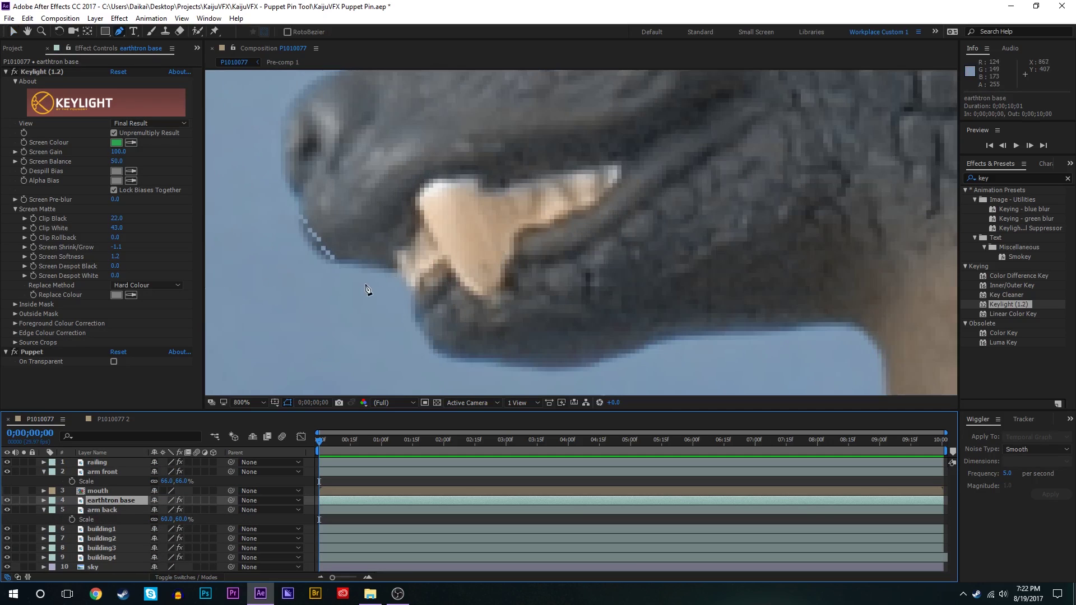
click(296, 275)
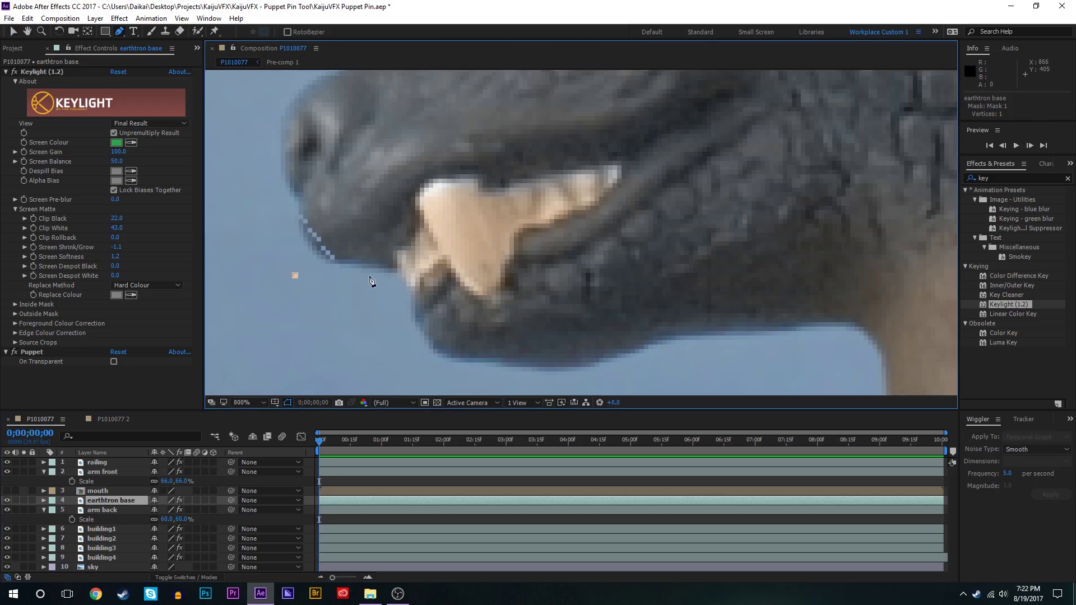
click(412, 287)
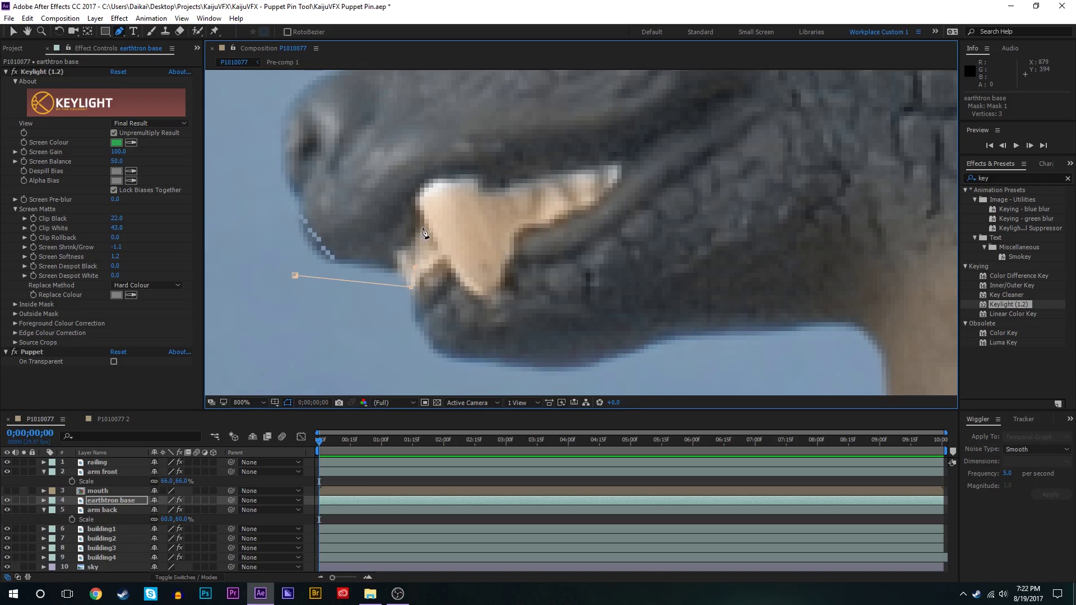
click(436, 240)
click(448, 262)
click(472, 292)
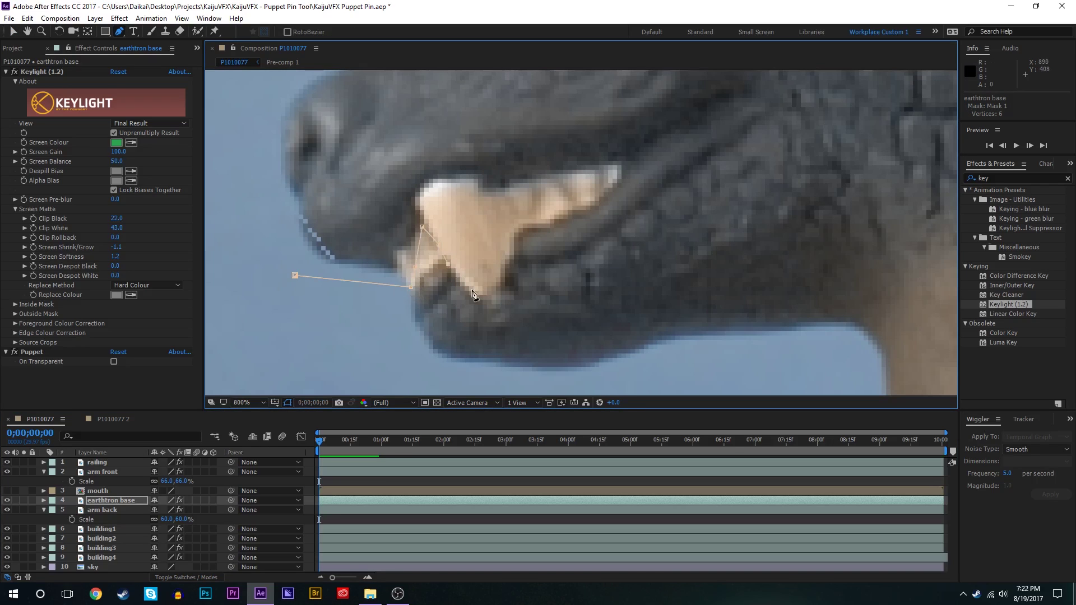
click(502, 283)
click(508, 266)
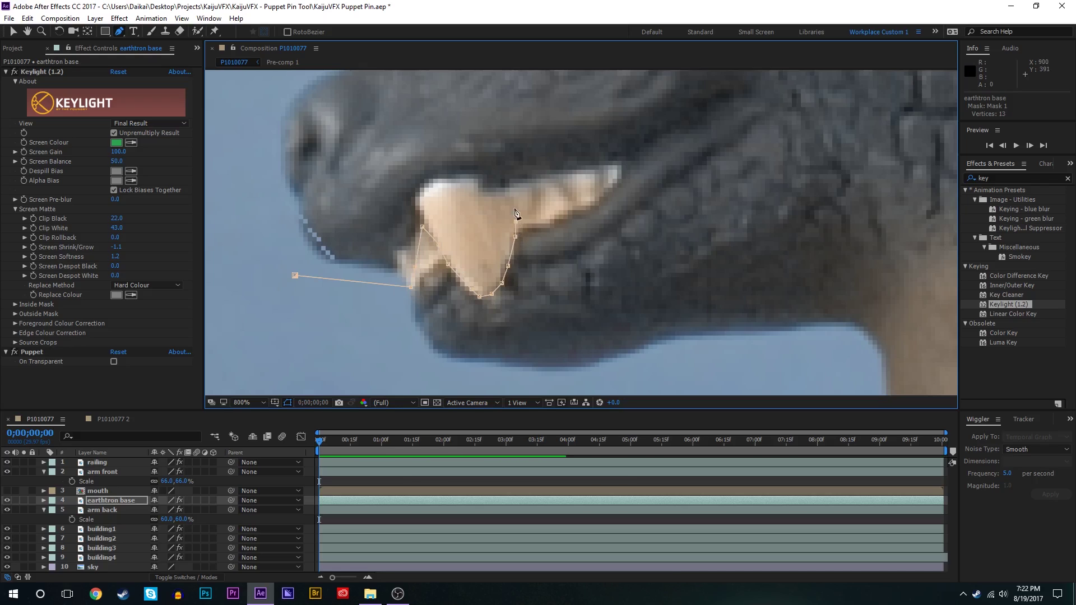
- Undo the last few mask points and retrace the back edge of the large upper fang up toward the gum
key(ctrl+z)
key(ctrl+z)
key(ctrl+z)
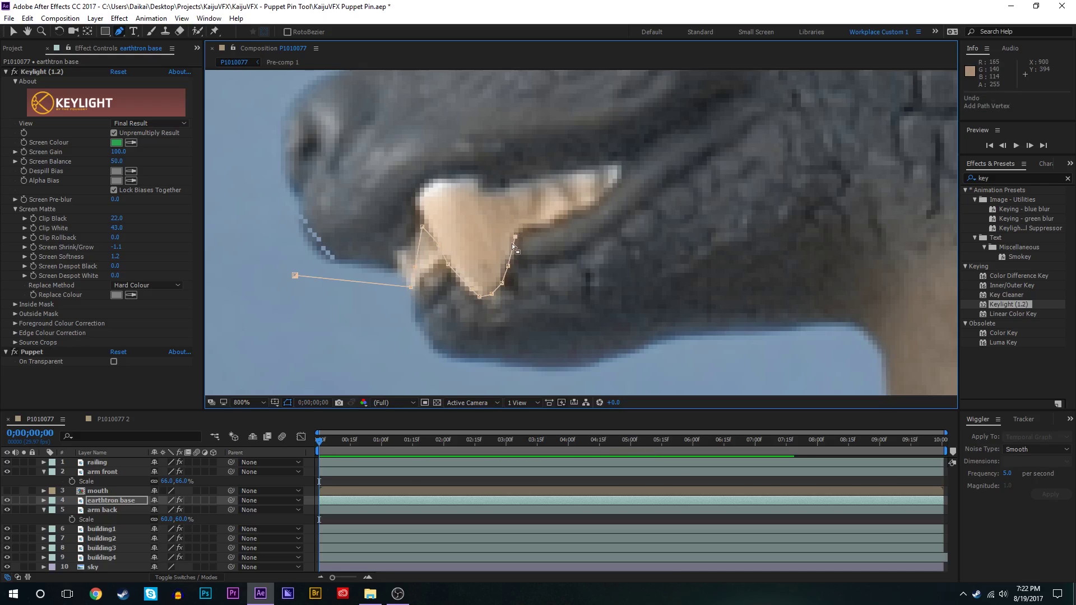
click(501, 266)
click(493, 231)
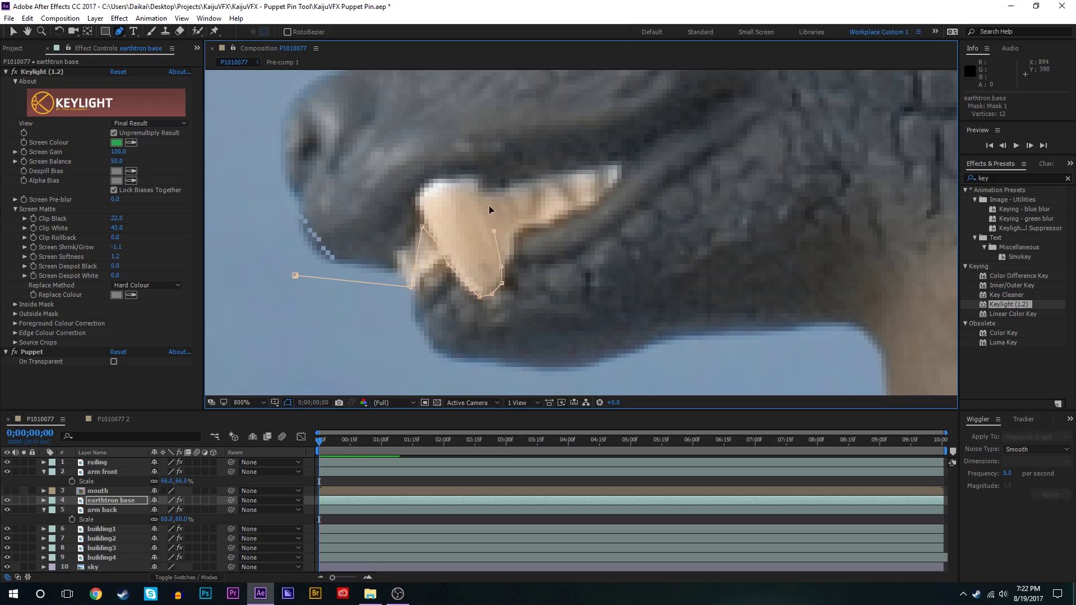
- Continue the mask path around the smaller upper teeth and along the mouth line toward the corner of the mouth
click(521, 217)
click(530, 200)
click(555, 176)
click(577, 194)
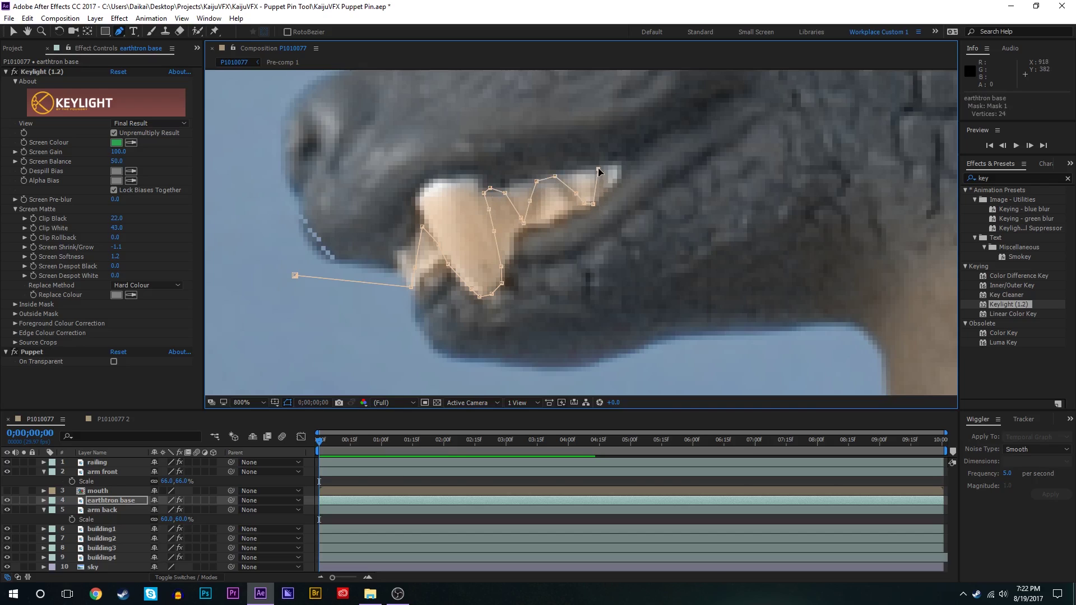
click(620, 174)
click(632, 157)
click(692, 133)
click(745, 107)
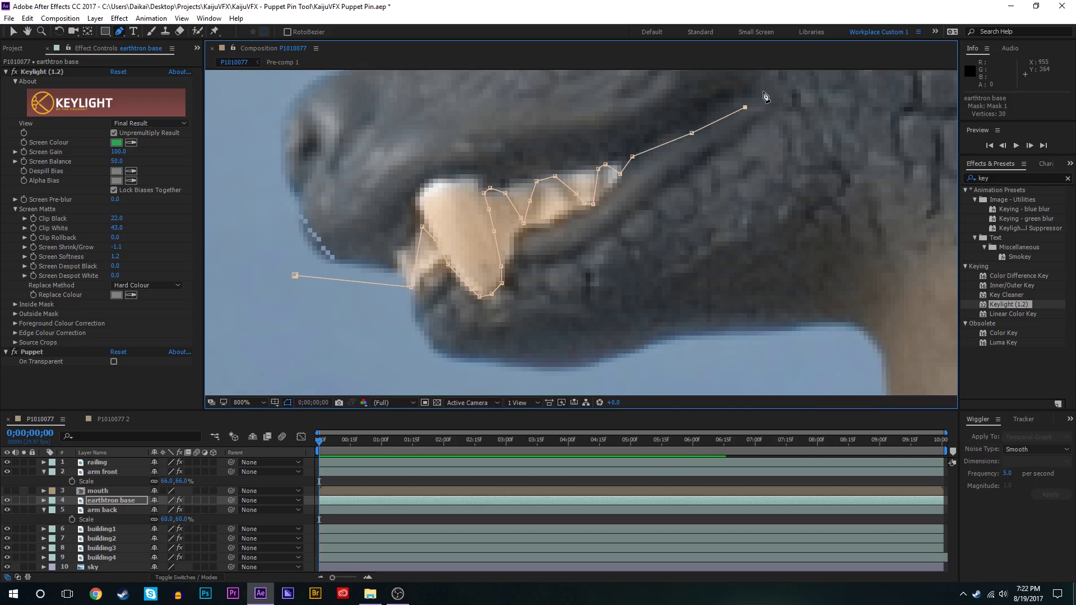
- Run the mask path down the back of the jaw and loosely below the chin, closing it at its first point
scroll(755, 94, down, 1)
click(693, 179)
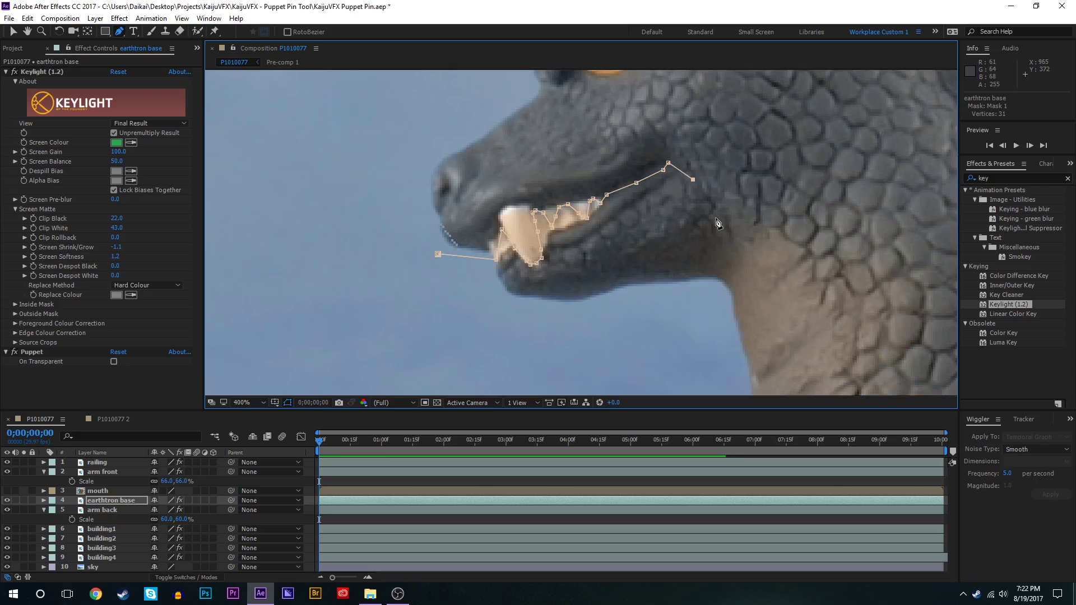
click(716, 221)
click(722, 255)
click(718, 276)
click(571, 355)
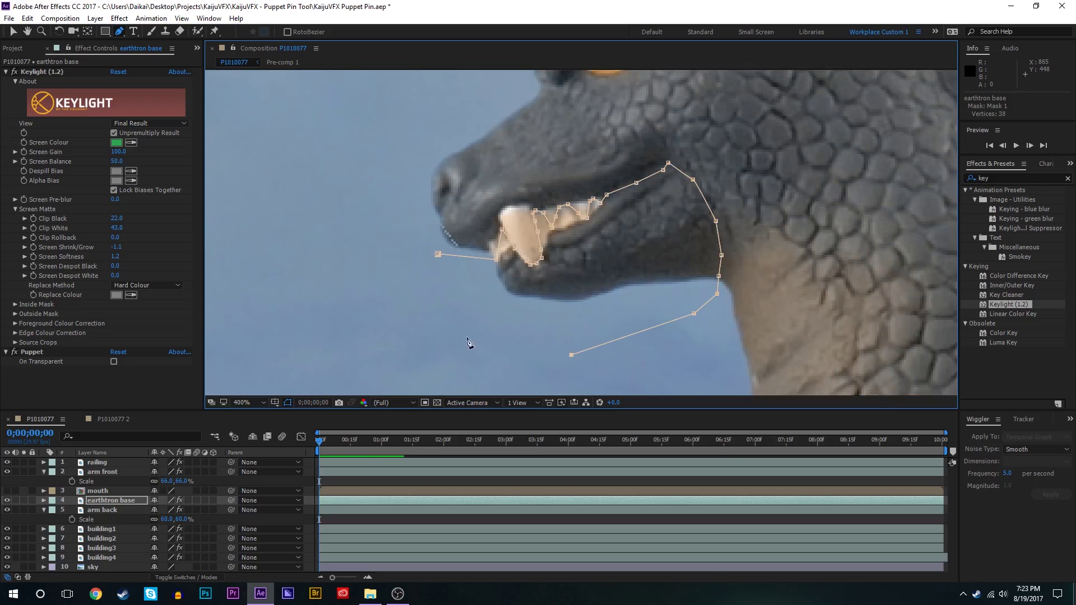
click(471, 349)
click(437, 254)
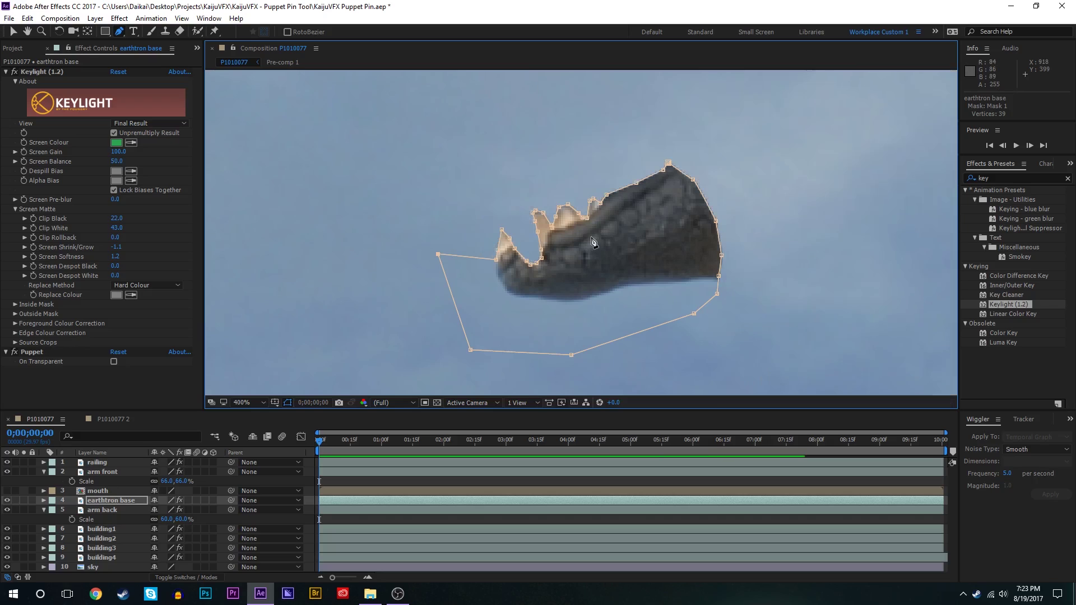
- Set Mask 1 on the earthtron base layer to Subtract mode
key(m)
click(176, 511)
click(179, 448)
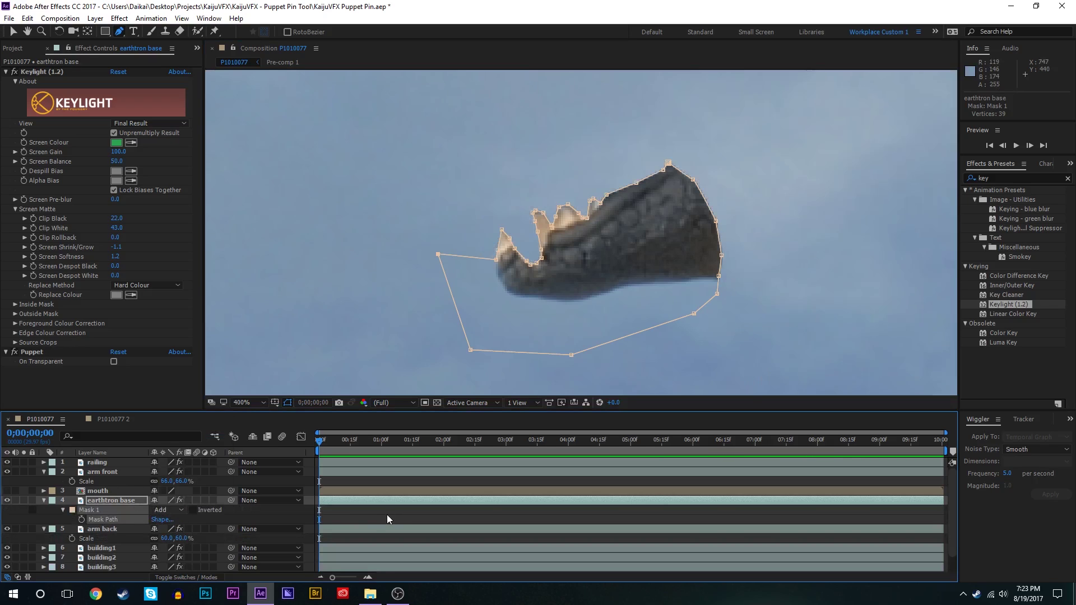
click(381, 514)
- Set the mask feather of Mask 1 on the earthtron base layer to 1 pixel
click(100, 508)
key(f)
click(171, 520)
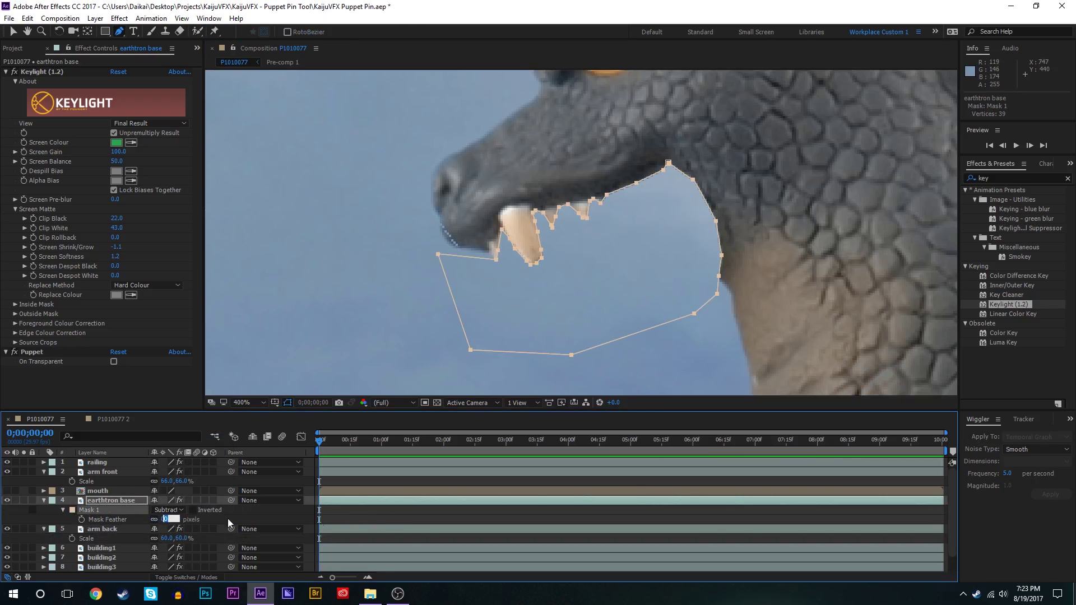
click(350, 514)
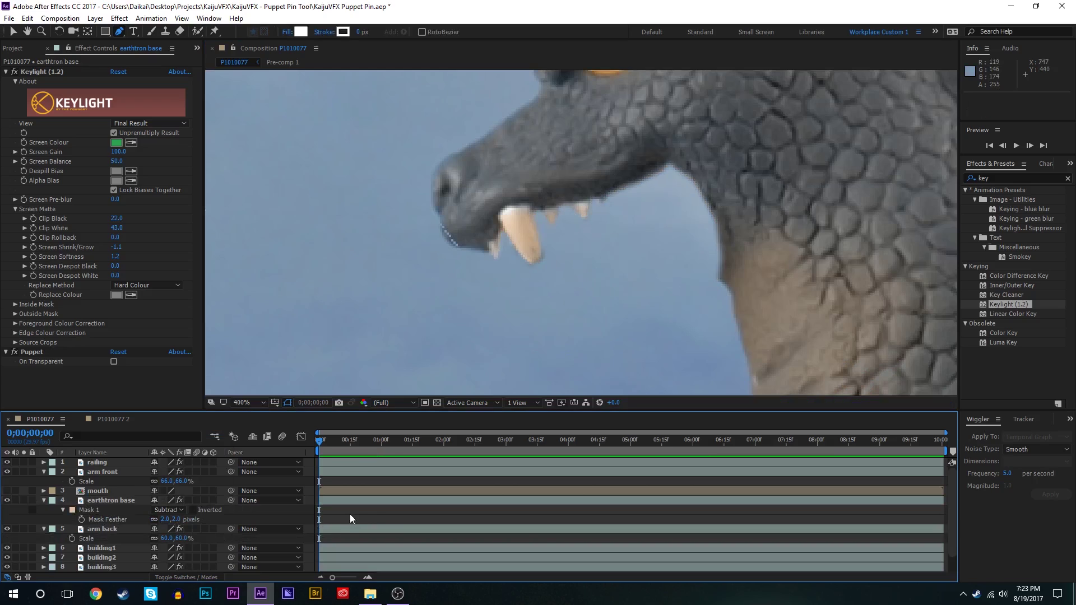
click(162, 520)
text(1)
click(362, 517)
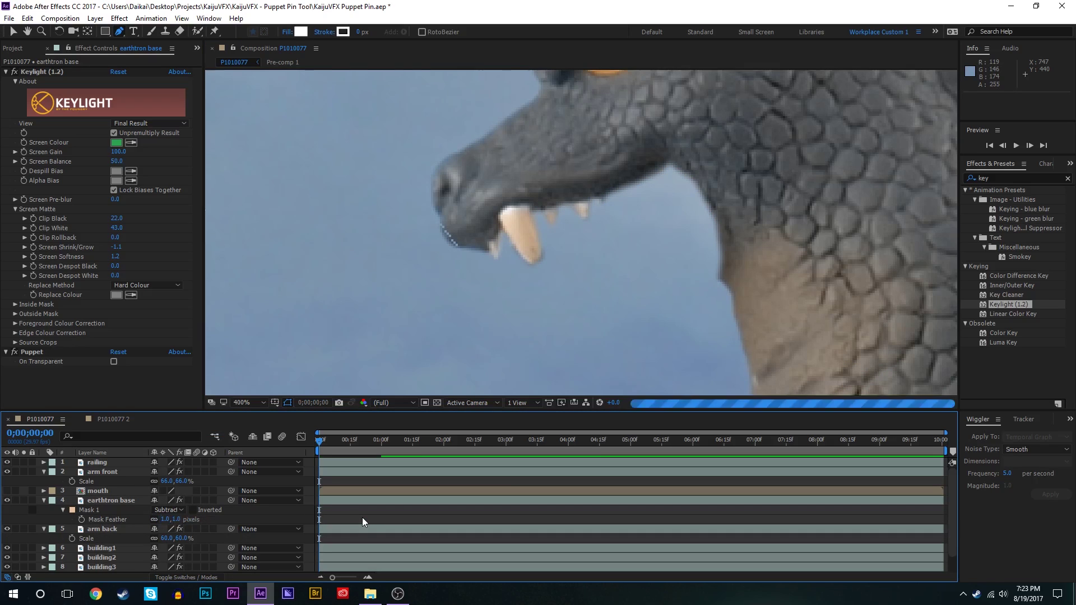
- Turn the mouth layer's visibility back on and place the layer directly beneath earthtron base in the stack
click(250, 403)
click(293, 213)
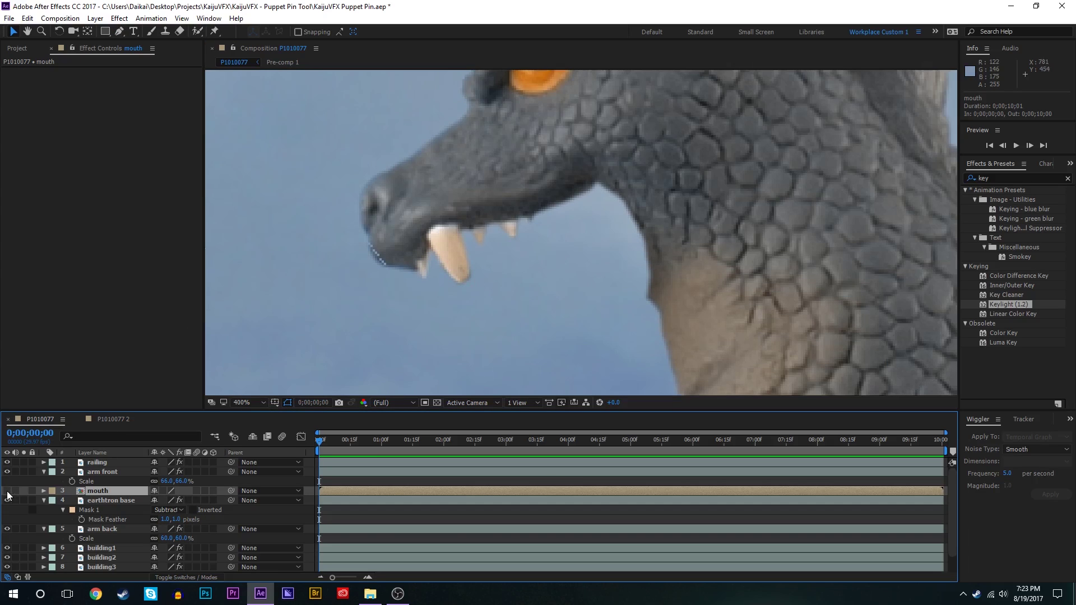
click(7, 492)
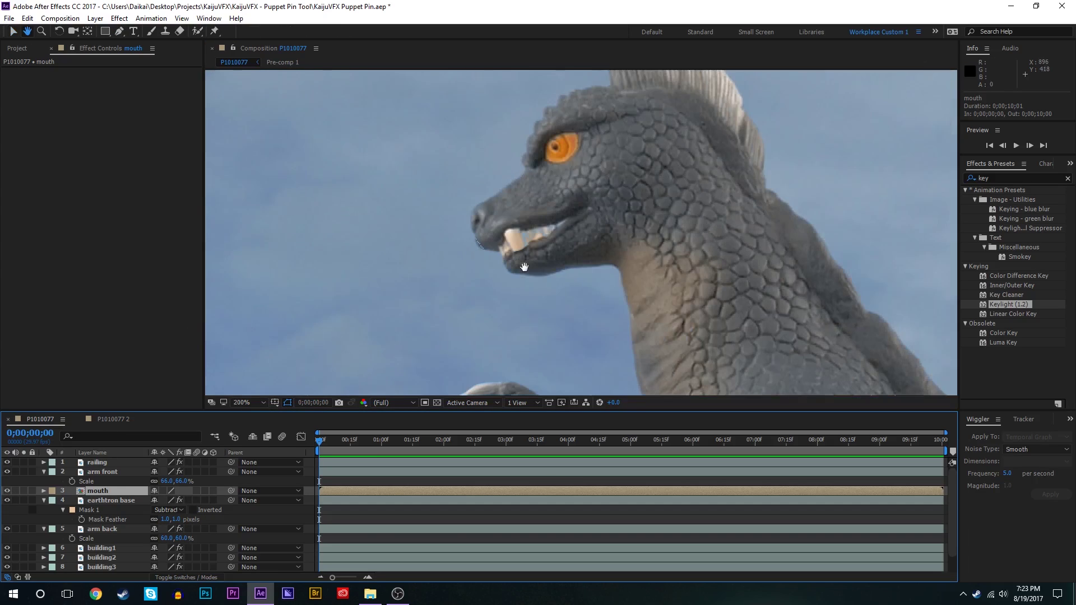
drag(106, 493, 119, 506)
scroll(527, 256, down, 4)
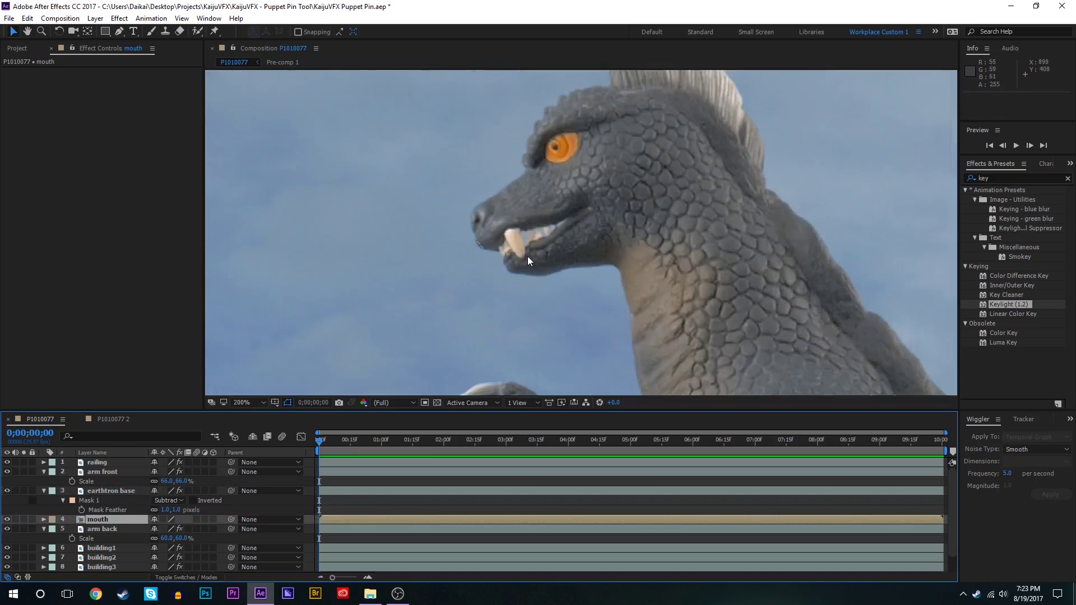
- Move the mouth layer's anchor point to the jaw hinge near the mouth corner and try rotating the jaw around it
scroll(527, 257, up, 2)
key(h)
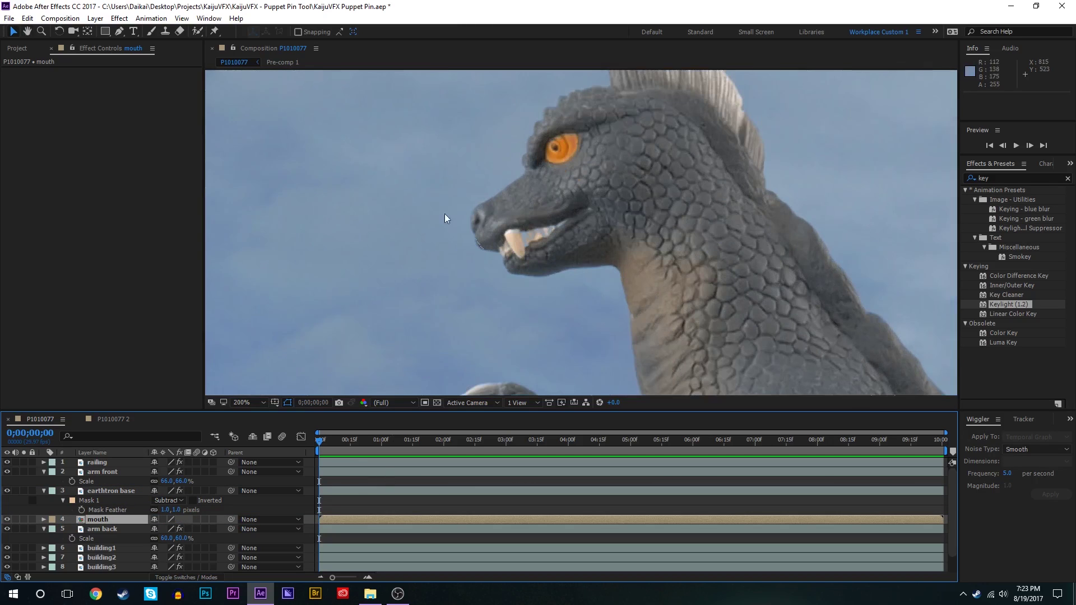
scroll(624, 264, down, 3)
scroll(589, 295, up, 2)
key(y)
drag(586, 315, 587, 230)
scroll(587, 230, up, 2)
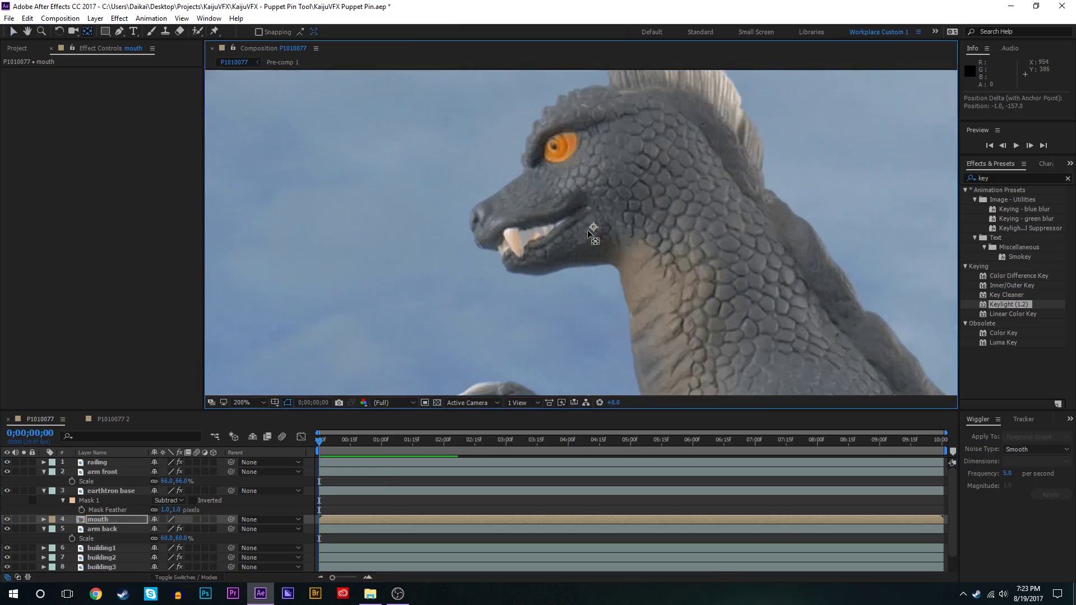
scroll(588, 230, down, 1)
key(w)
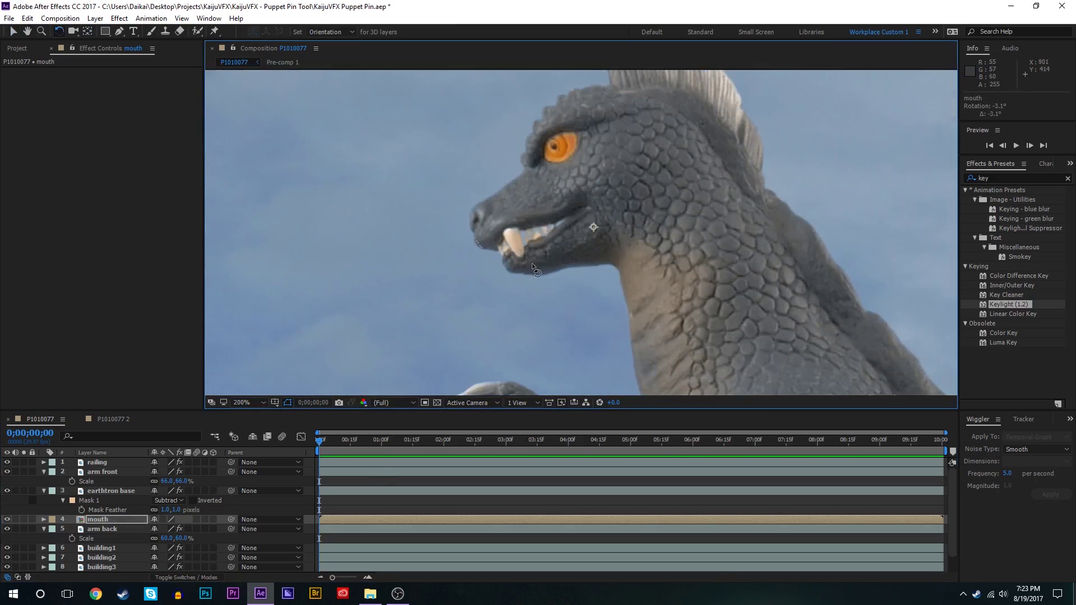
drag(533, 264, 497, 241)
- In Pre-comp 1, pull the lower rear points of the earthtron mouth mask outward to include more of the throat
scroll(640, 300, up, 1)
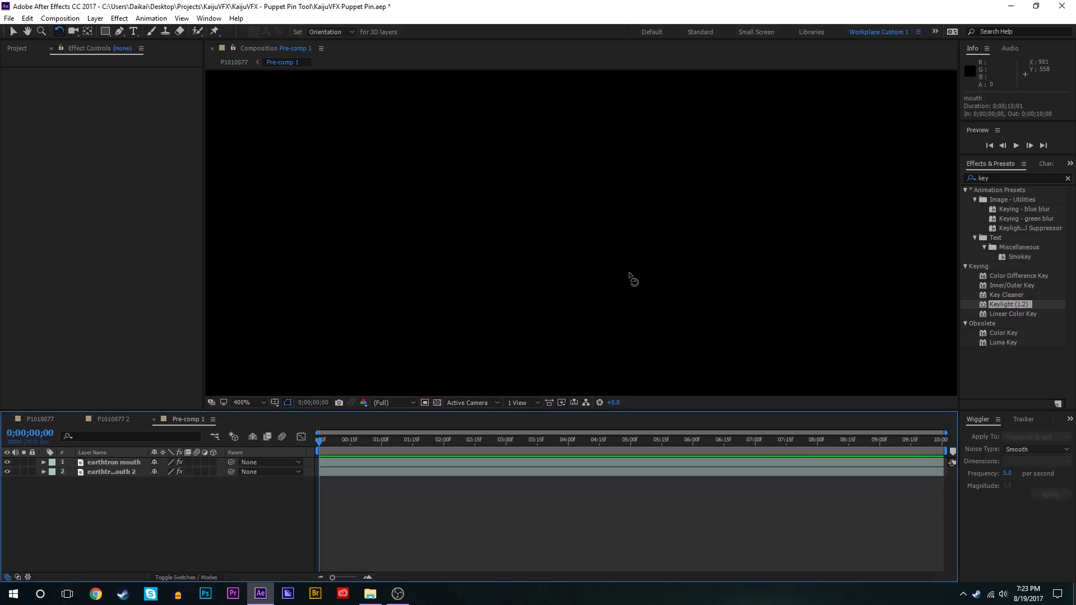
scroll(529, 296, down, 1)
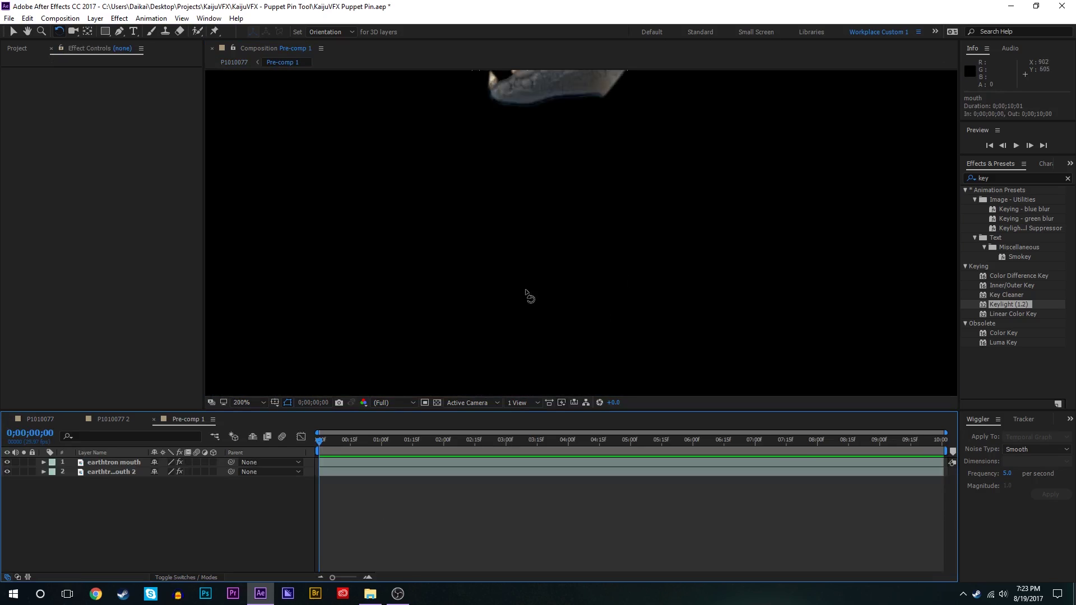
scroll(566, 185, up, 1)
scroll(594, 169, down, 1)
scroll(604, 115, up, 1)
drag(604, 116, 542, 240)
scroll(599, 271, up, 1)
click(424, 465)
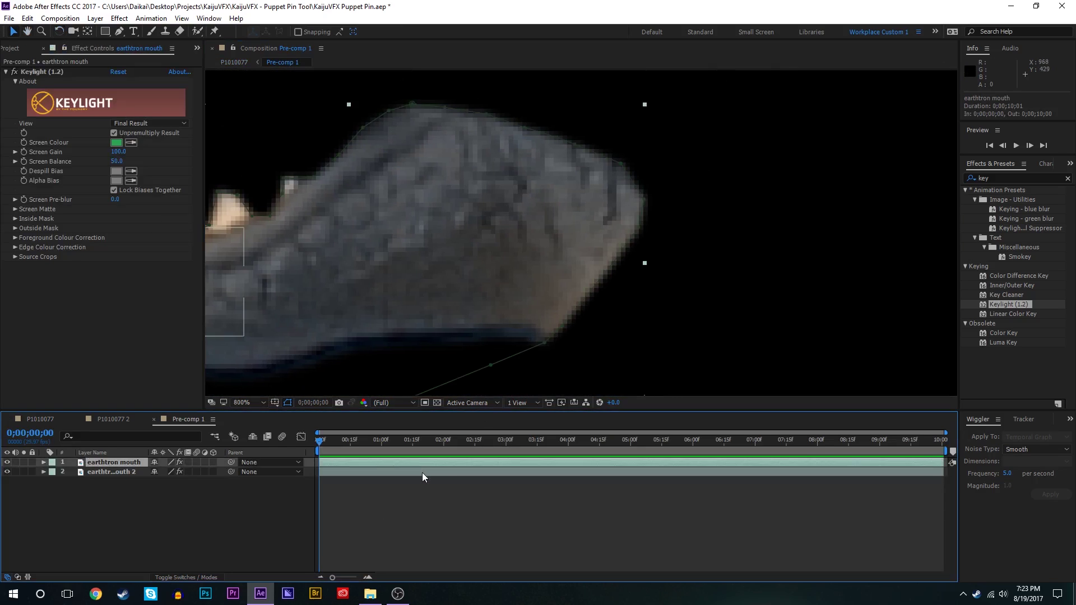
click(423, 472)
click(464, 463)
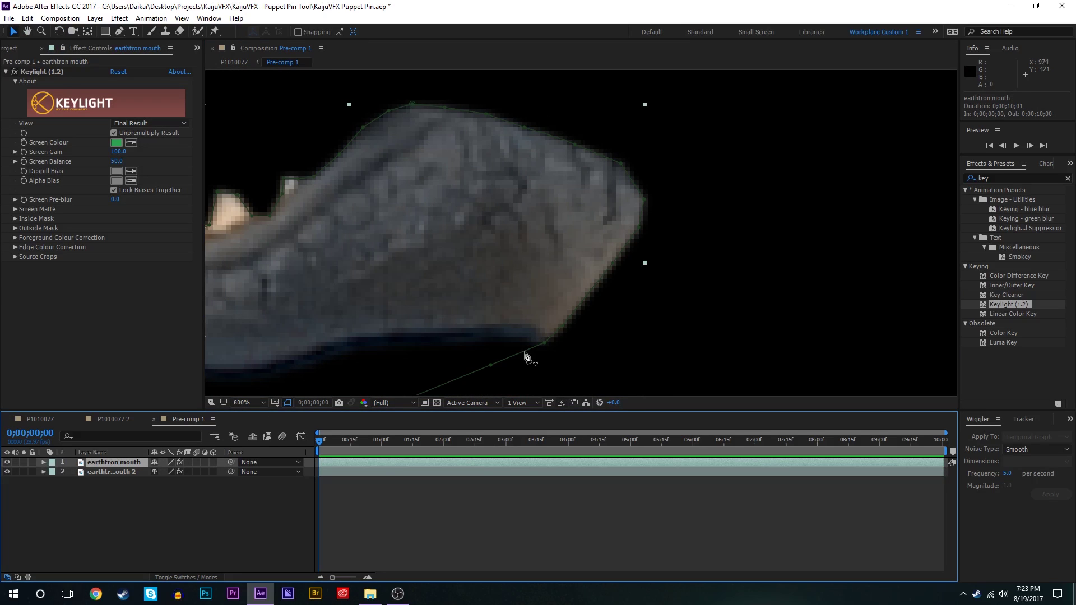
key(g)
drag(527, 351, 632, 321)
drag(613, 264, 657, 254)
- Pull the upper rear points of the earthtron mouth mask outward so more skin is kept around the jaw hinge
drag(644, 197, 662, 216)
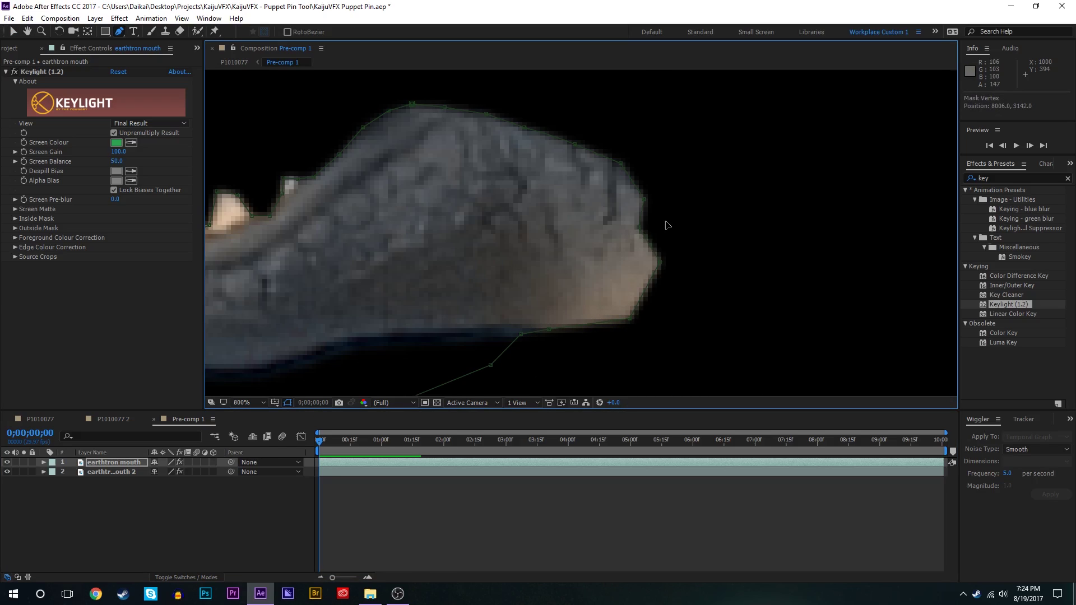
drag(621, 164, 665, 176)
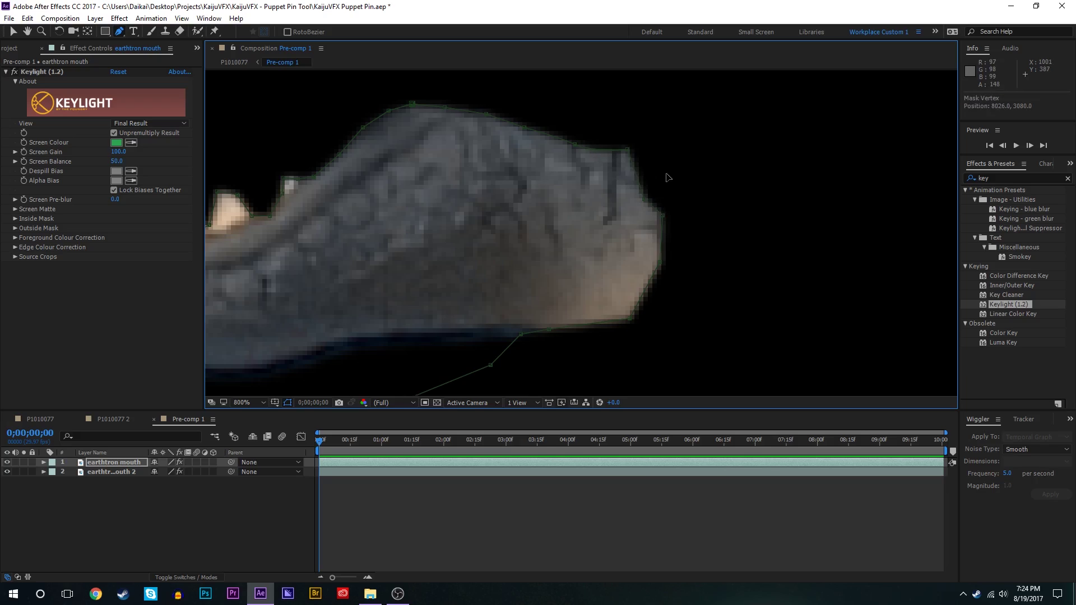
drag(574, 144, 561, 111)
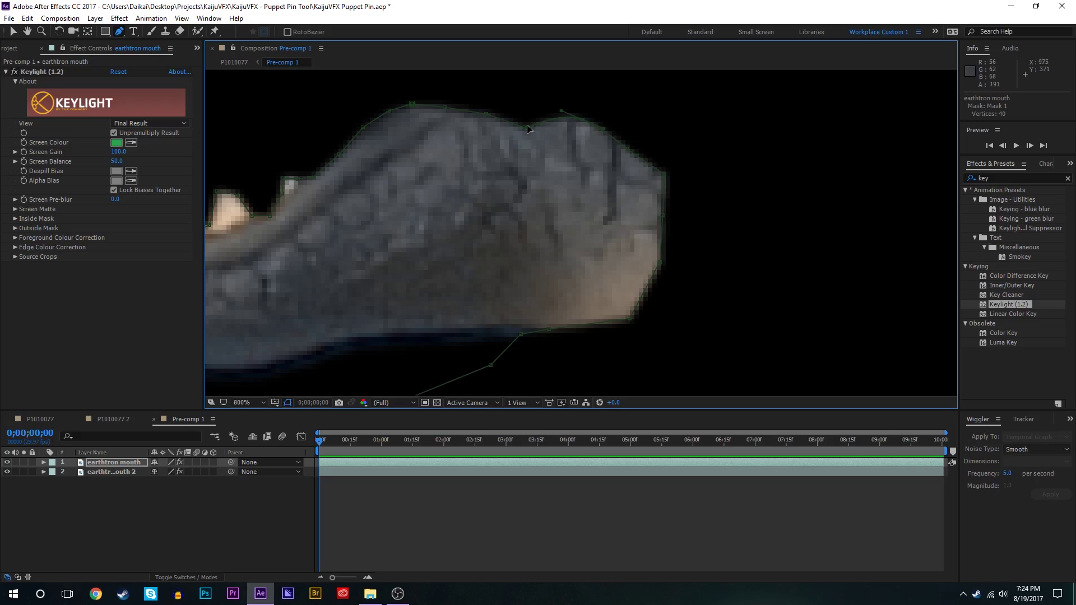
drag(486, 115, 486, 103)
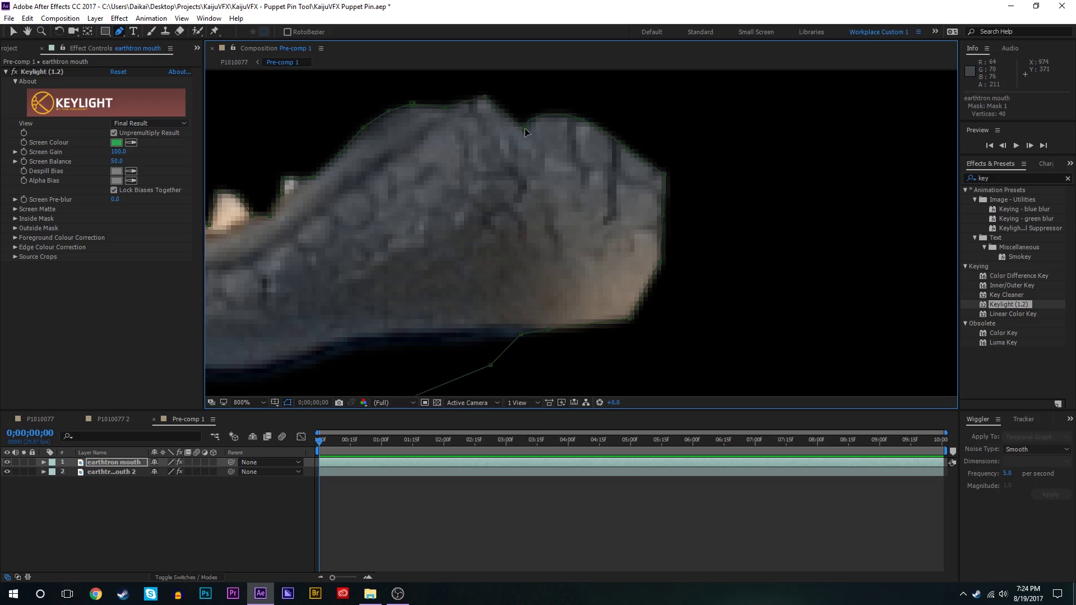
key(v)
click(344, 510)
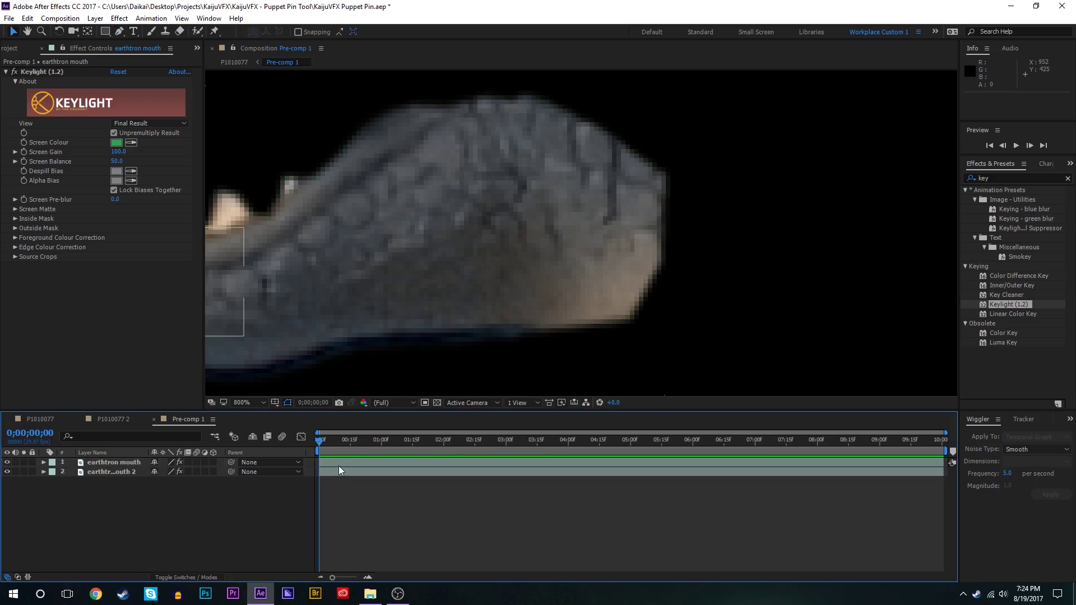
click(338, 466)
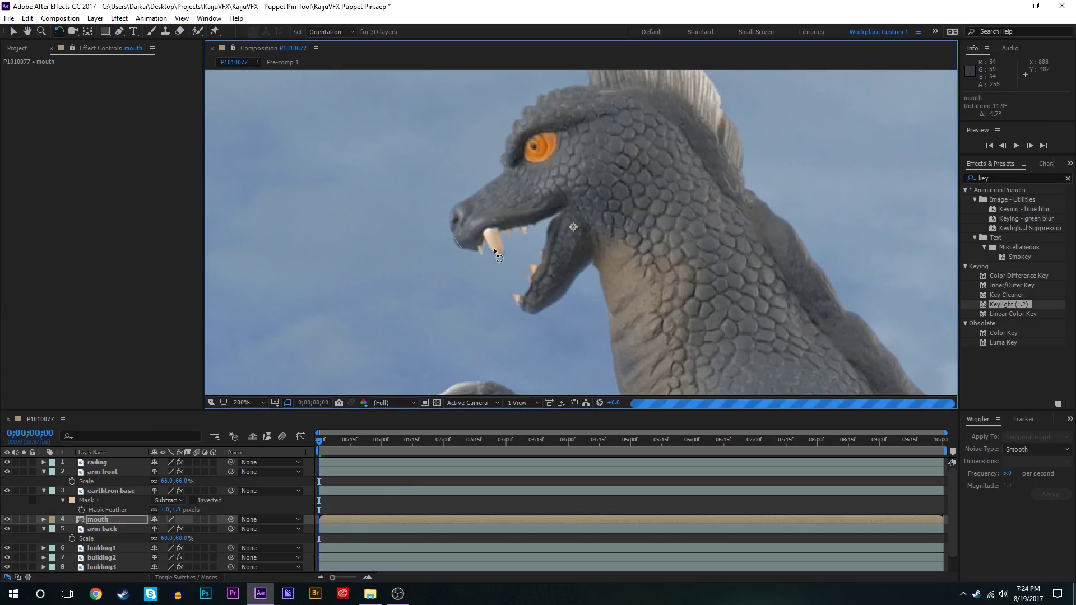
- In the P1010077 composition, rotate the mouth layer to about -21.4° to open the jaw and fit the whole frame in view
drag(493, 249, 497, 312)
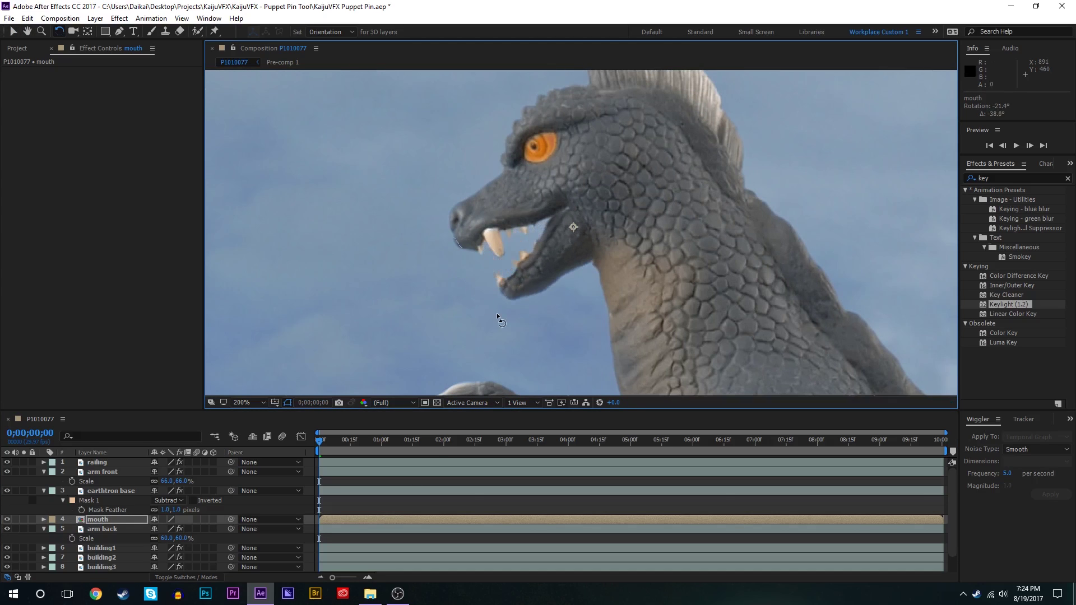
click(257, 402)
click(288, 201)
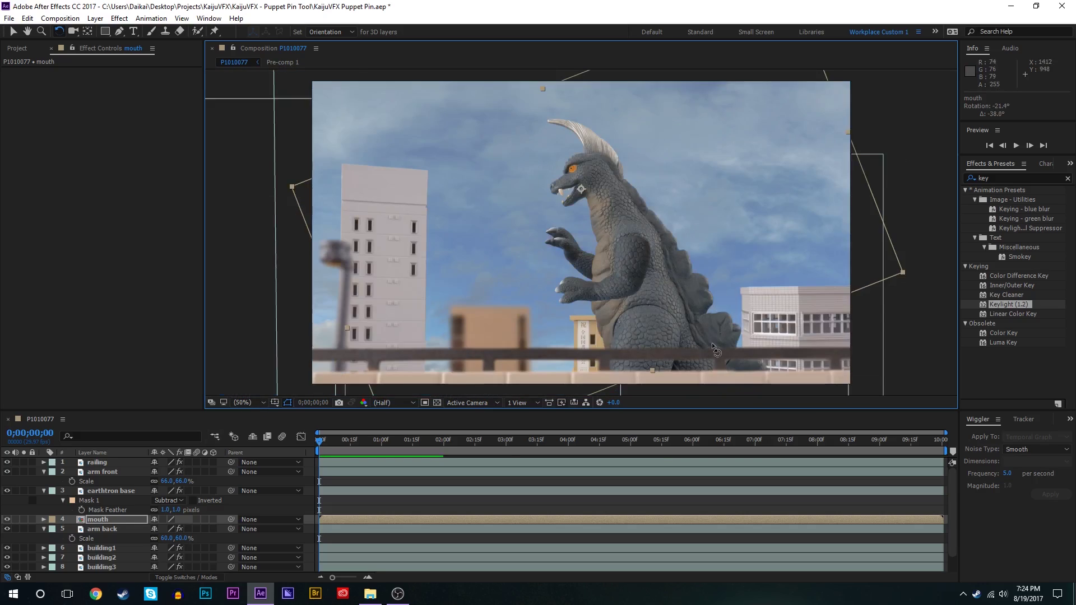
- Reveal the keyframed puppet pin positions of the earthtron base layer, try shifting the head pin up and back, and undo that move
key(v)
click(572, 210)
key(u)
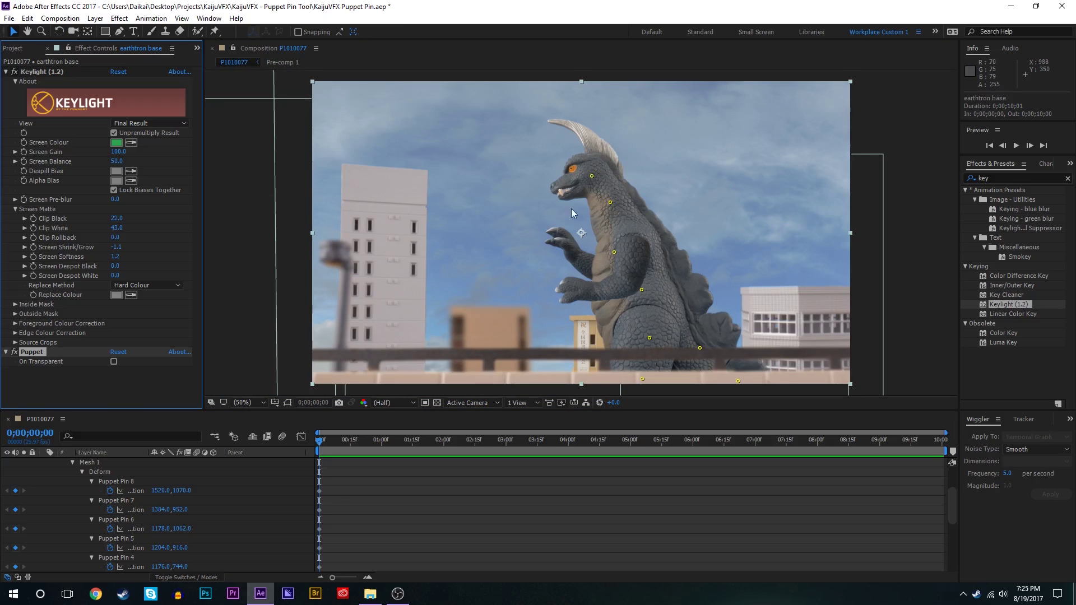
click(325, 458)
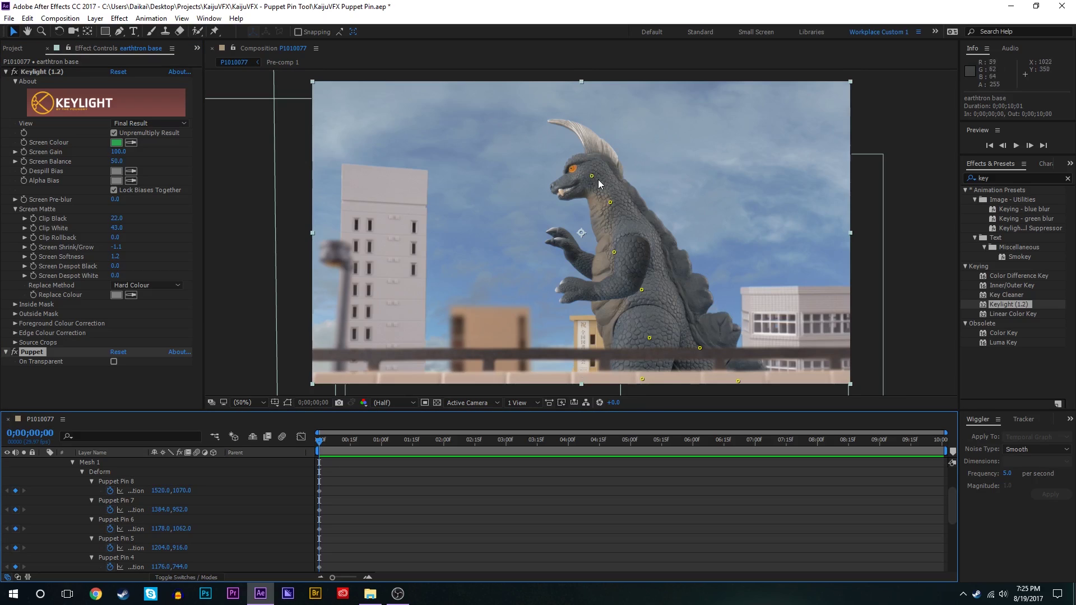
drag(591, 176, 627, 156)
key(ctrl+z)
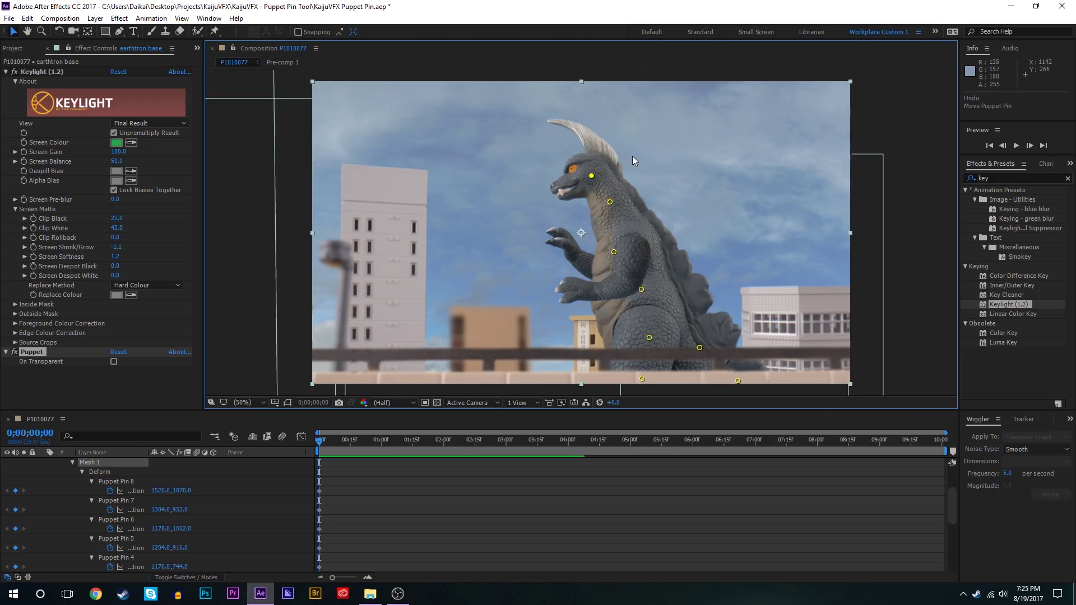
- At 0;00;01;00, keyframe a lowered head with Puppet Pins 1, 2 and 3 at about 960,346, 1070,426 and 1080,594
drag(342, 441, 381, 450)
drag(592, 176, 611, 200)
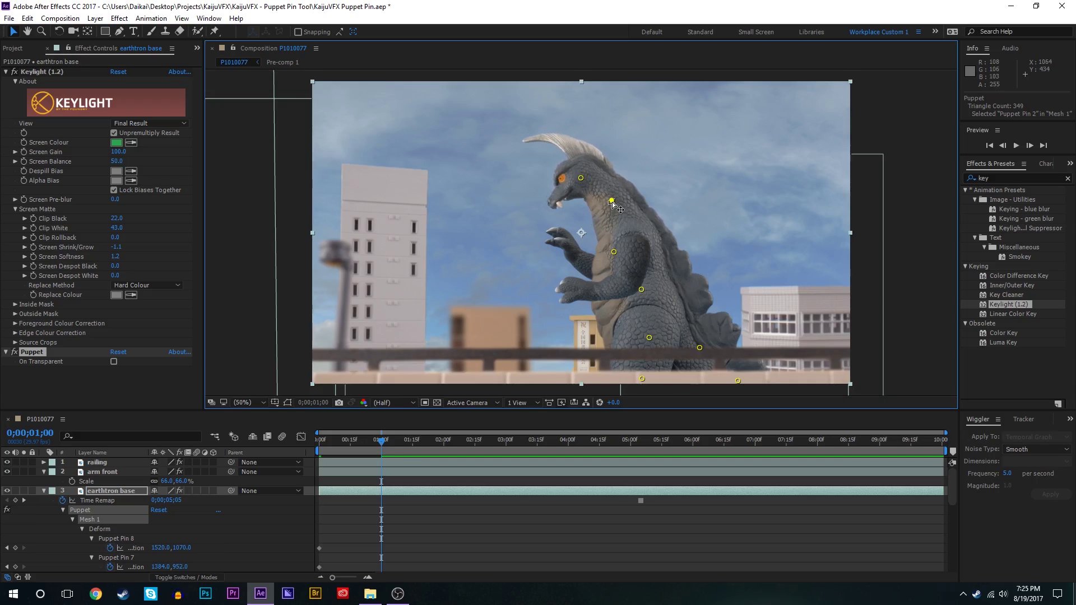
click(614, 253)
drag(614, 253, 615, 249)
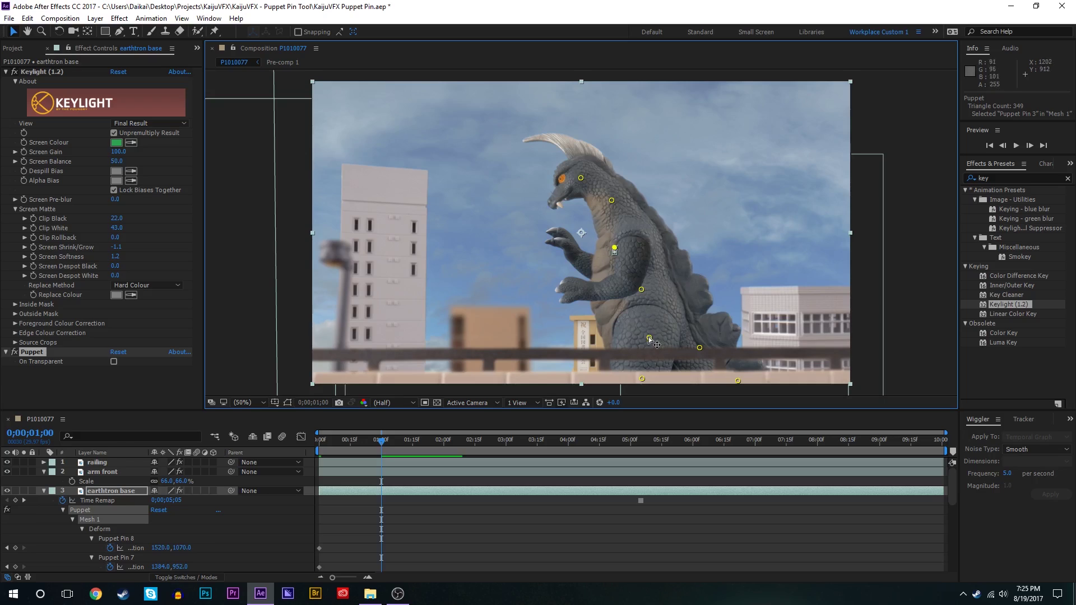
- At 0;00;01;10, keyframe the head thrown back, with Puppet Pins 1, 2 and 3 at about 1180,290, 1118,420 and 1066,592
scroll(358, 504, down, 5)
drag(382, 442, 407, 443)
drag(584, 180, 624, 163)
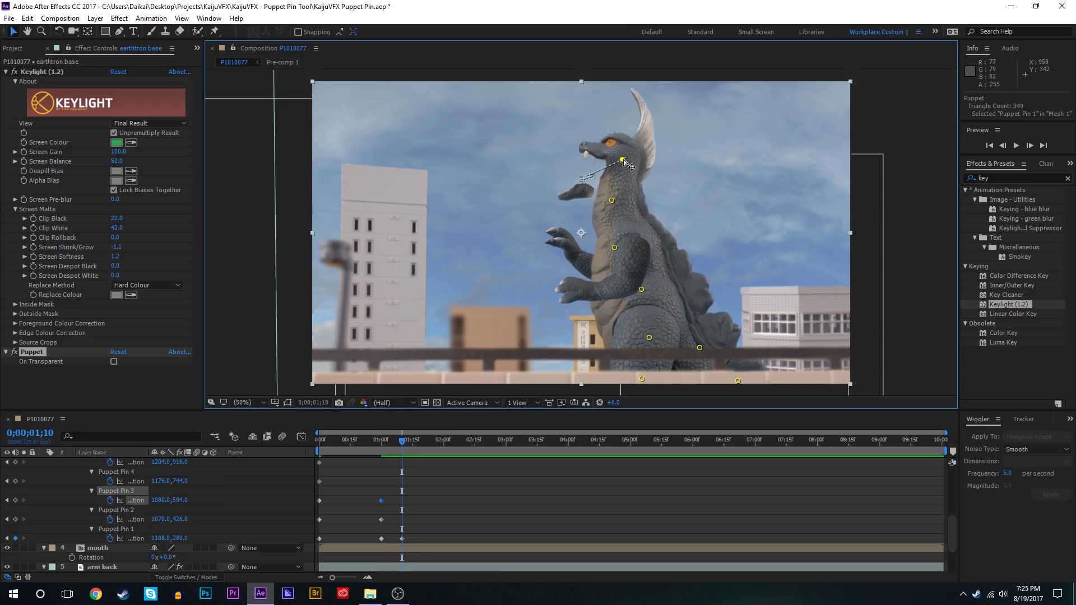
drag(612, 200, 626, 200)
drag(625, 161, 644, 167)
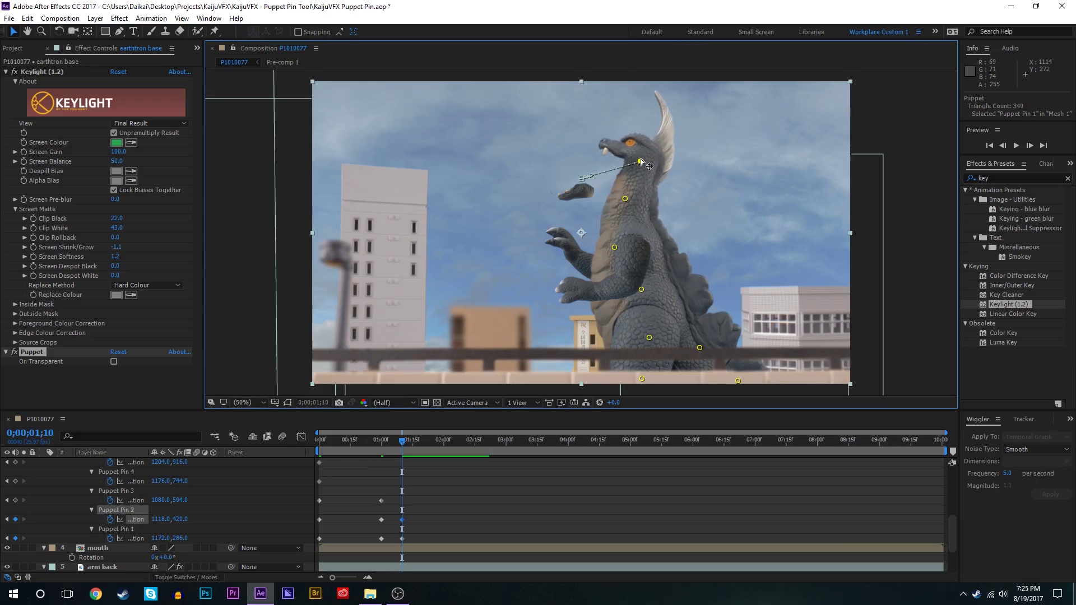
drag(616, 246, 612, 248)
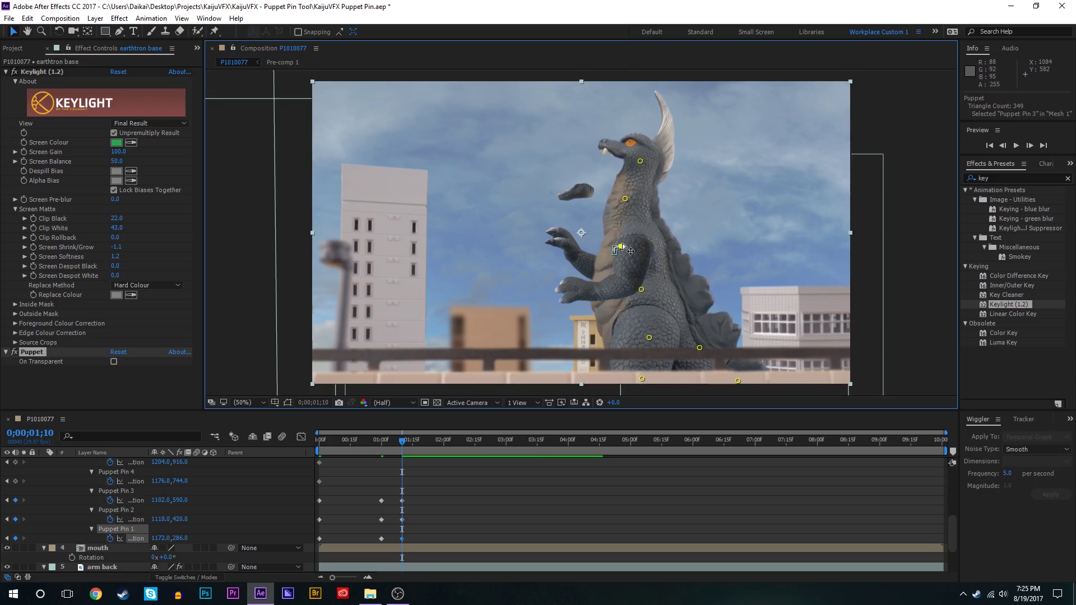
drag(615, 245, 614, 245)
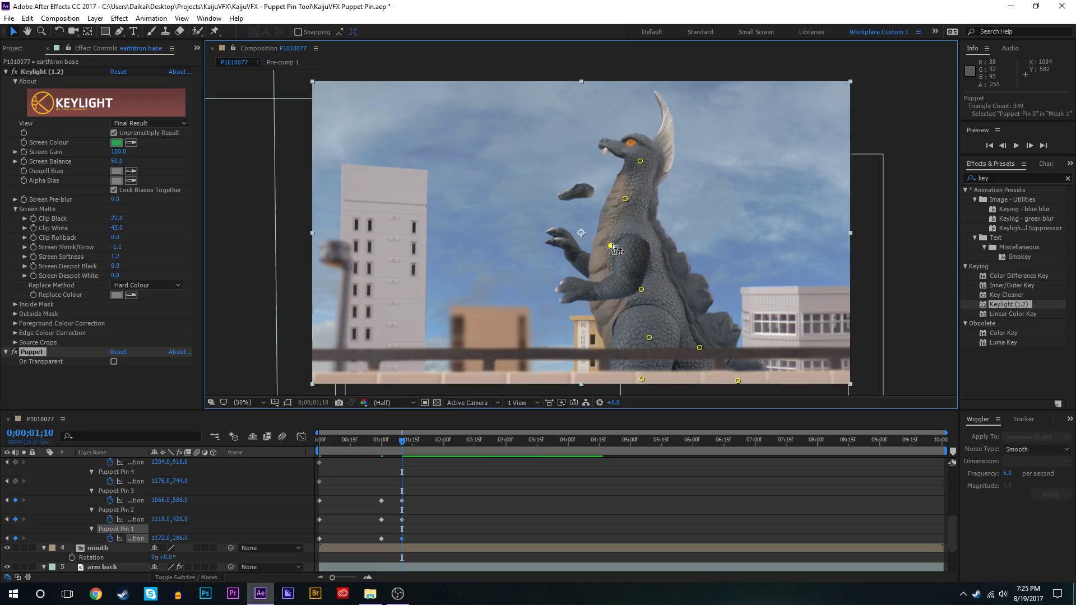
click(615, 249)
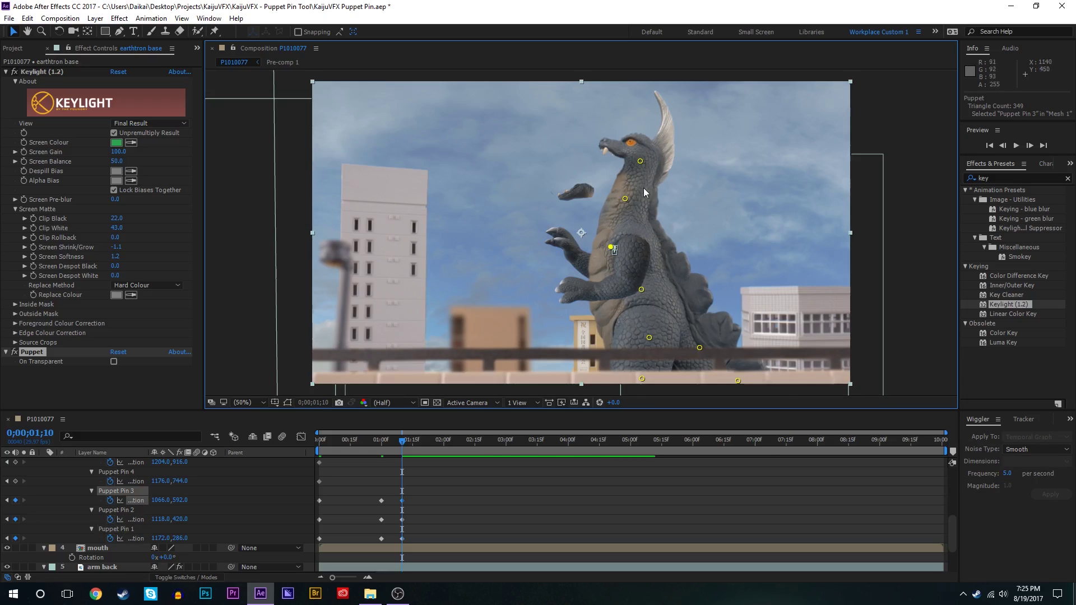
drag(640, 161, 643, 162)
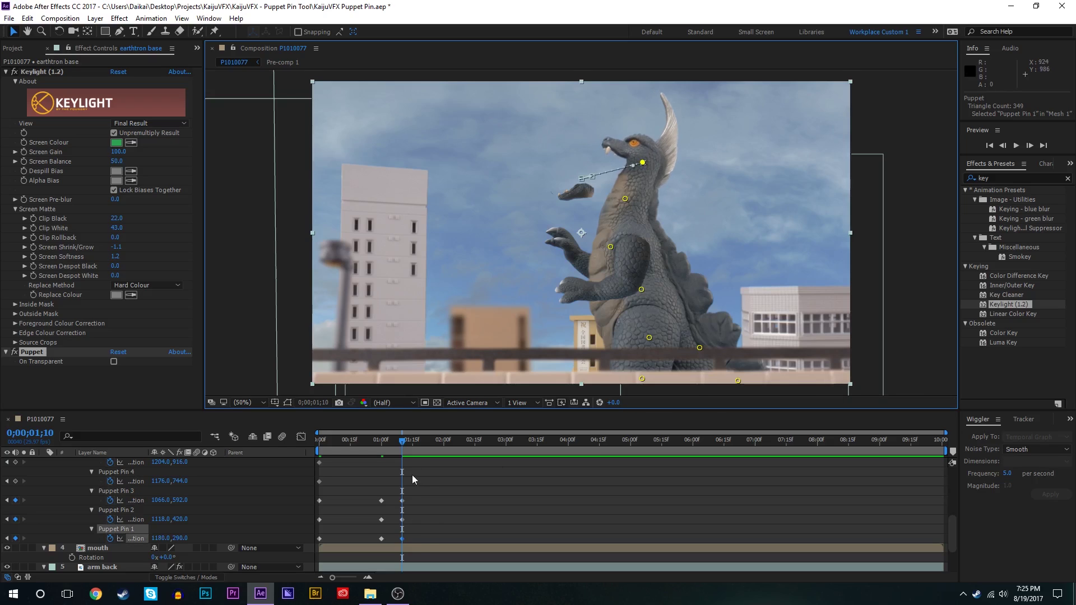
- At 0;00;02;13, keyframe the head tilted further back, with Puppet Pins 1, 2 and 3 at about 1208,302, 1114,416 and 1052,592
drag(415, 454, 469, 449)
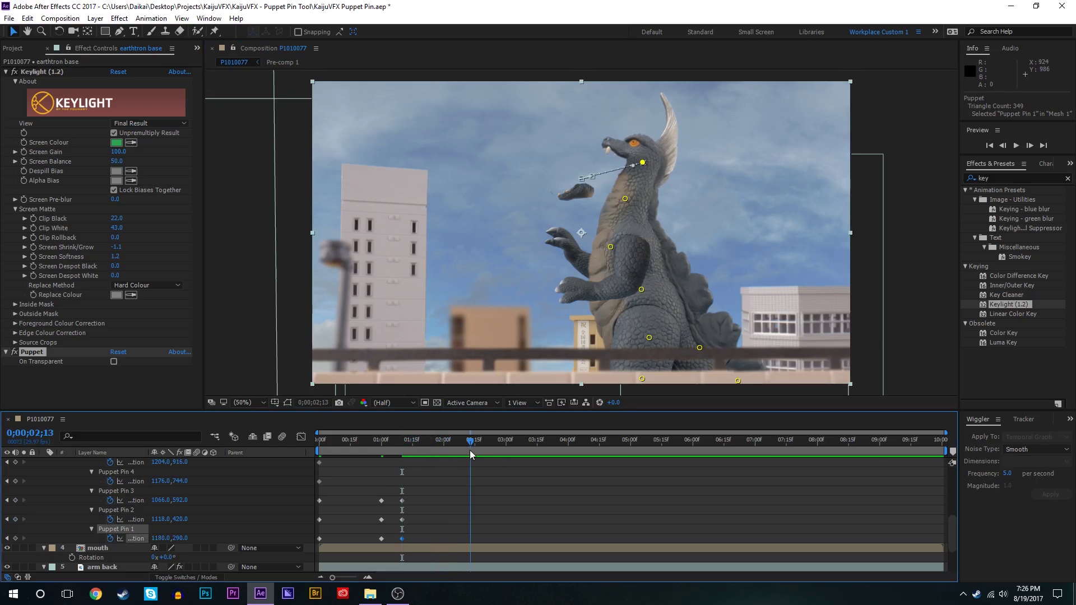
drag(644, 164, 624, 197)
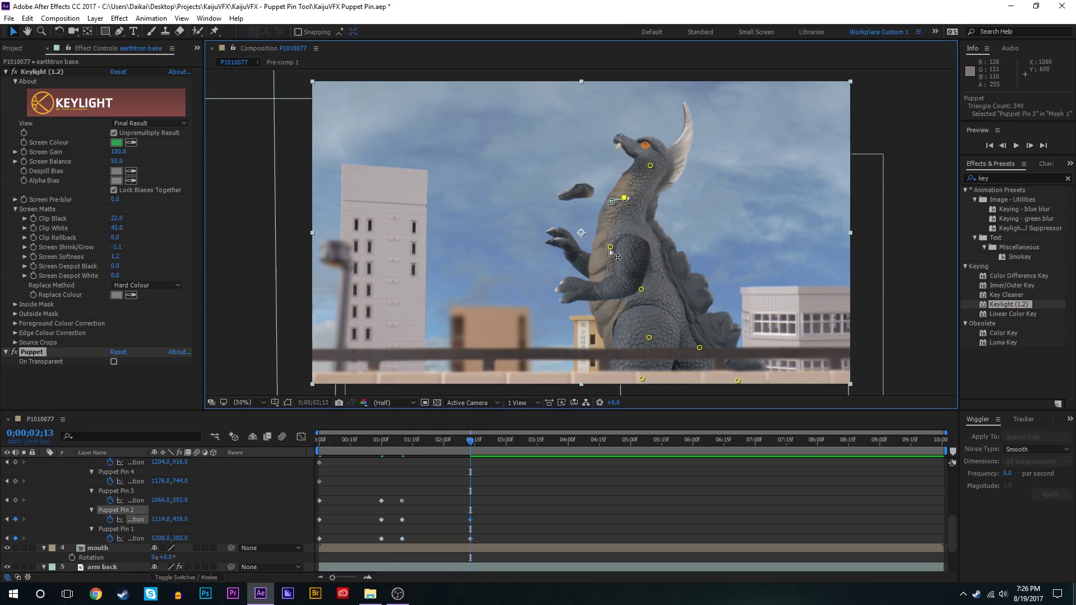
drag(610, 250, 606, 250)
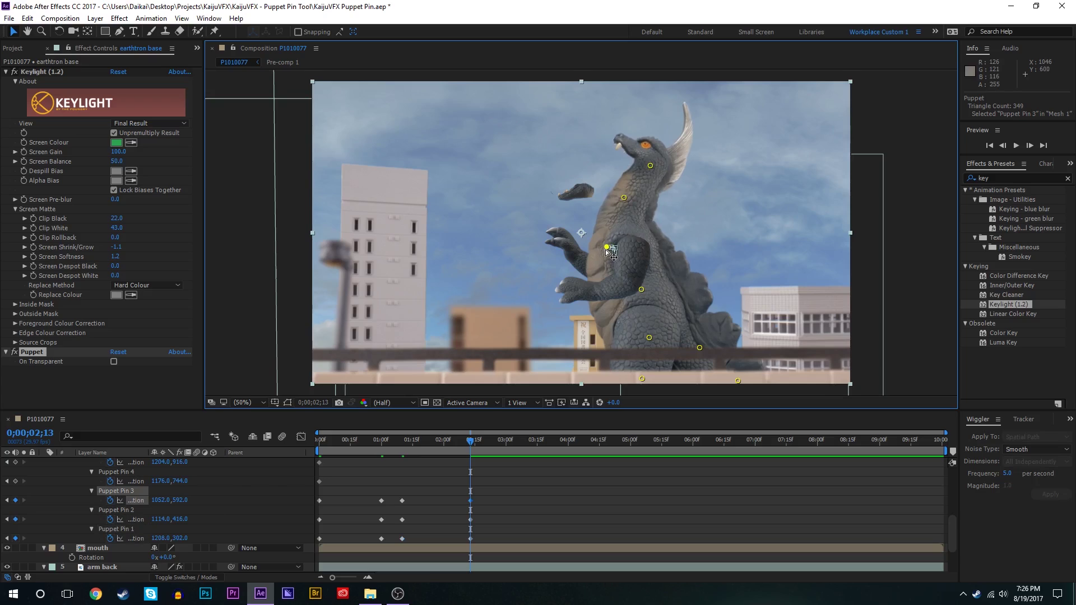
- Keyframe the head, neck and chest pins with the head swung forward at 0;00;03;02 and bent slightly further down at 0;00;03;23
click(481, 442)
drag(518, 454, 511, 455)
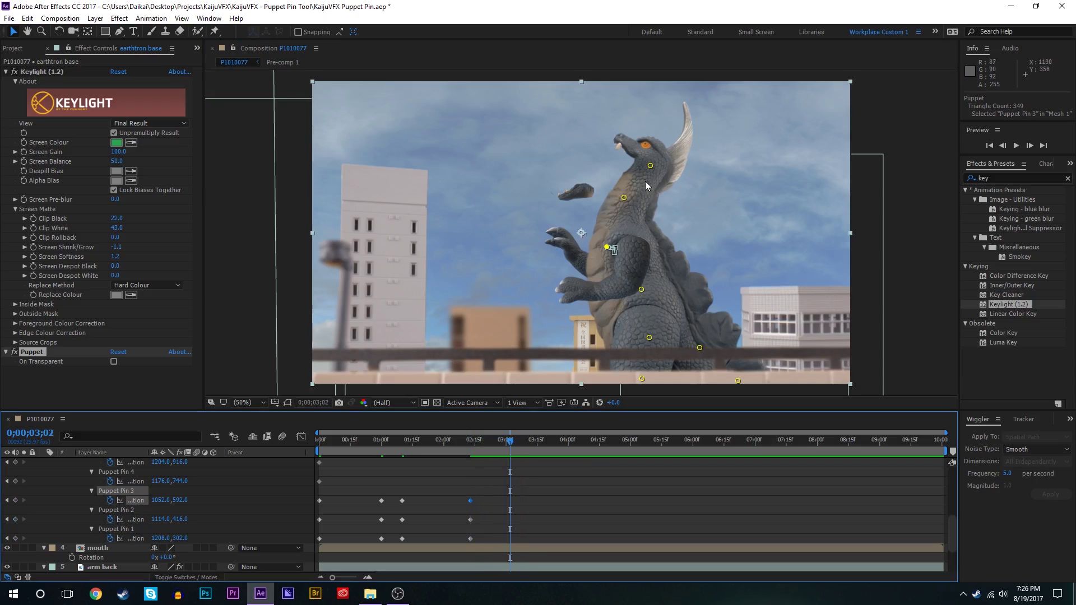
drag(649, 166, 627, 197)
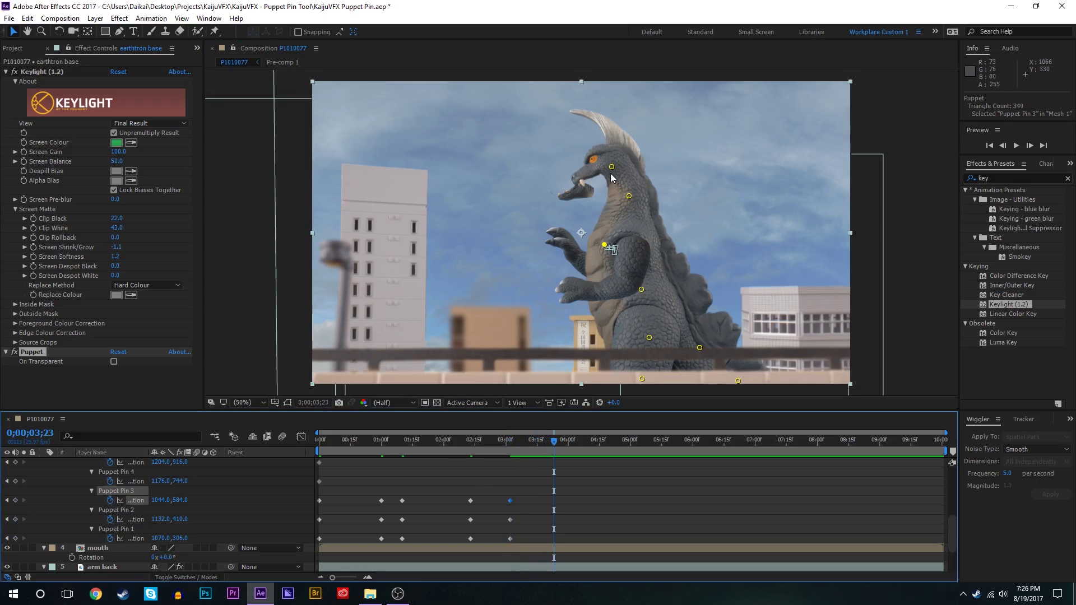
drag(611, 167, 629, 195)
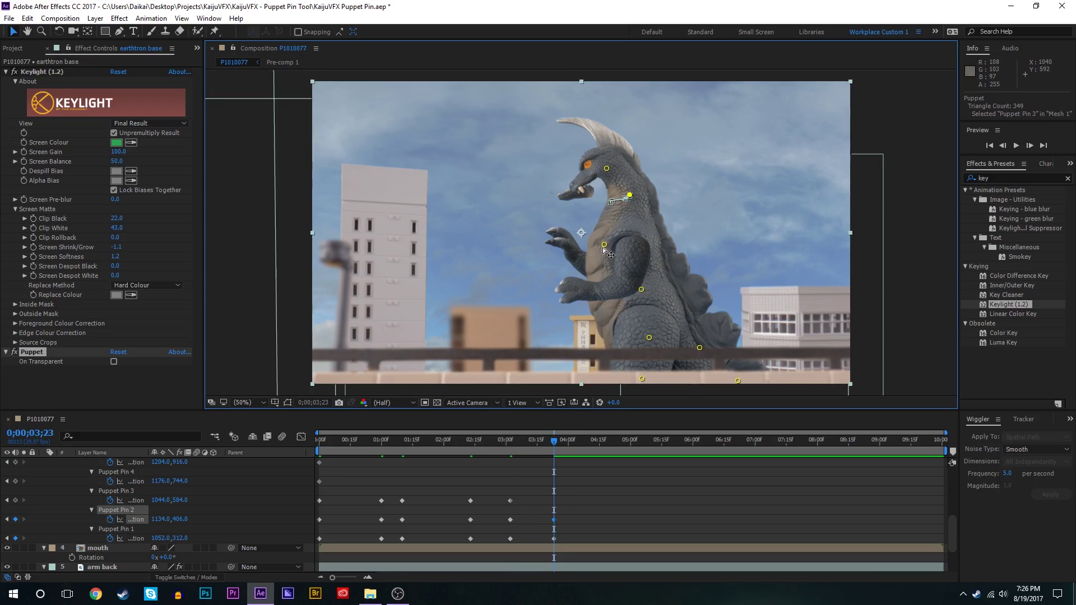
drag(604, 245, 602, 246)
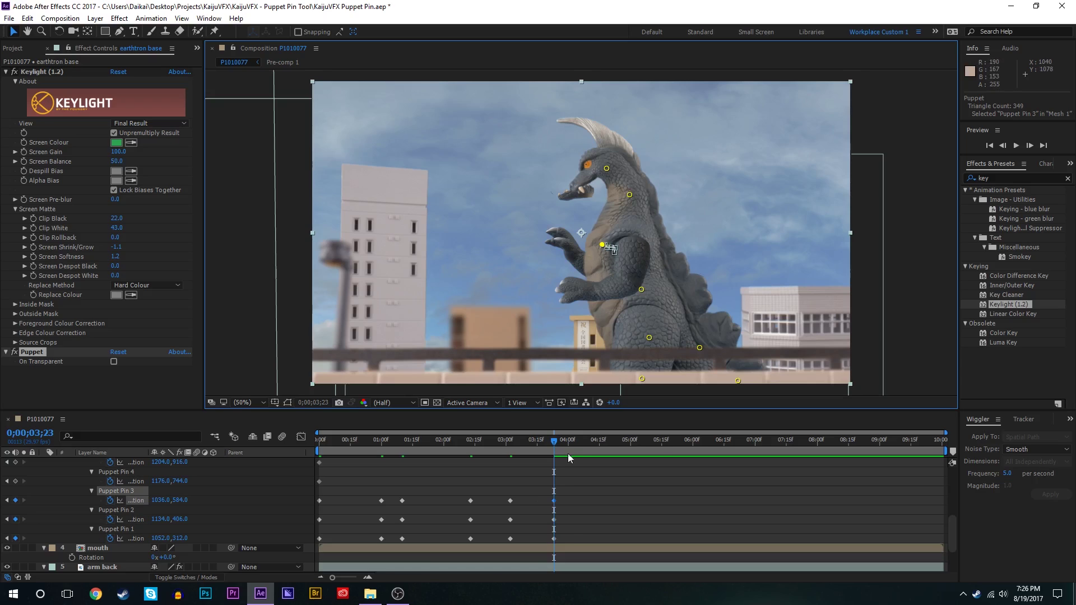
- At 0;00;04;00, keyframe the head thrust forward, with Puppet Pins 1, 2 and 3 at about 914,302, 970,432 and 1010,584
drag(561, 448, 569, 449)
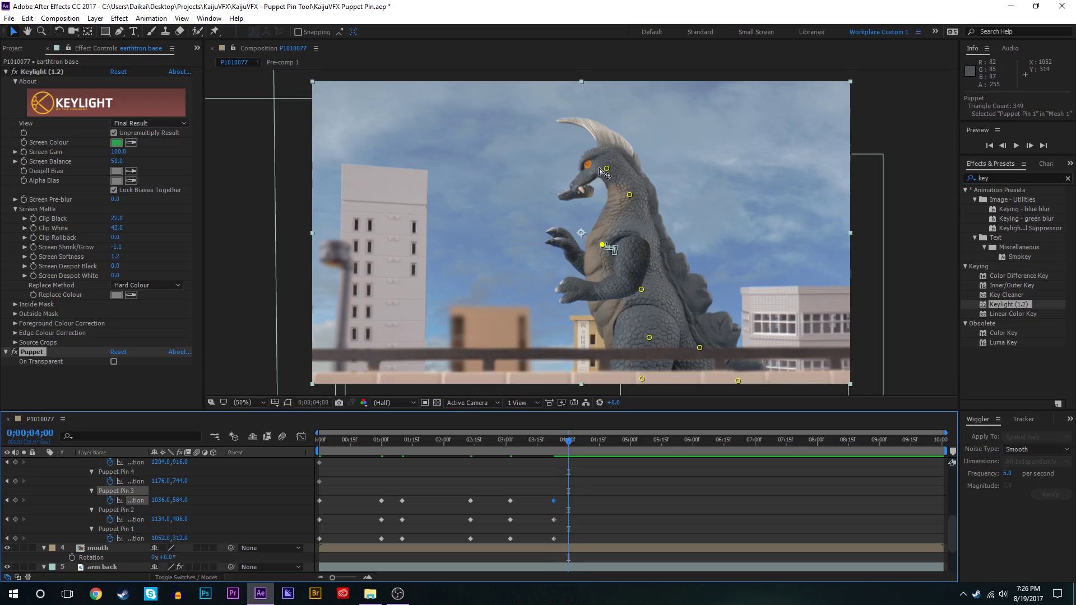
drag(606, 169, 576, 167)
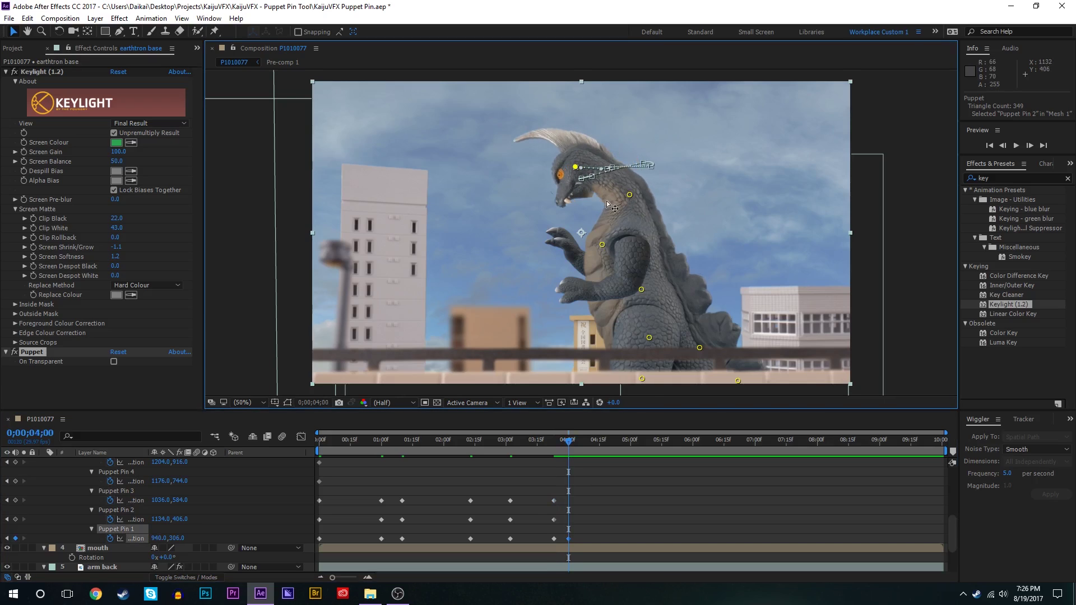
drag(629, 195, 568, 167)
drag(602, 245, 594, 245)
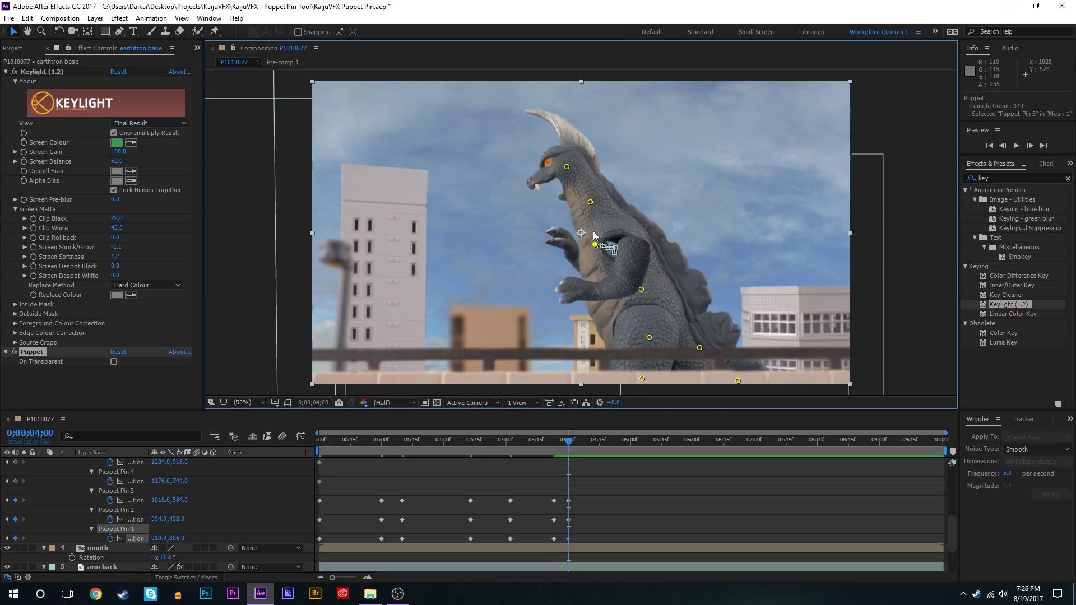
drag(590, 202, 568, 166)
- At 0;00;04;27, keyframe the head slightly raised, with Puppet Pins 1, 2 and 3 at about 930,286, 964,434 and 998,592
drag(580, 448, 624, 446)
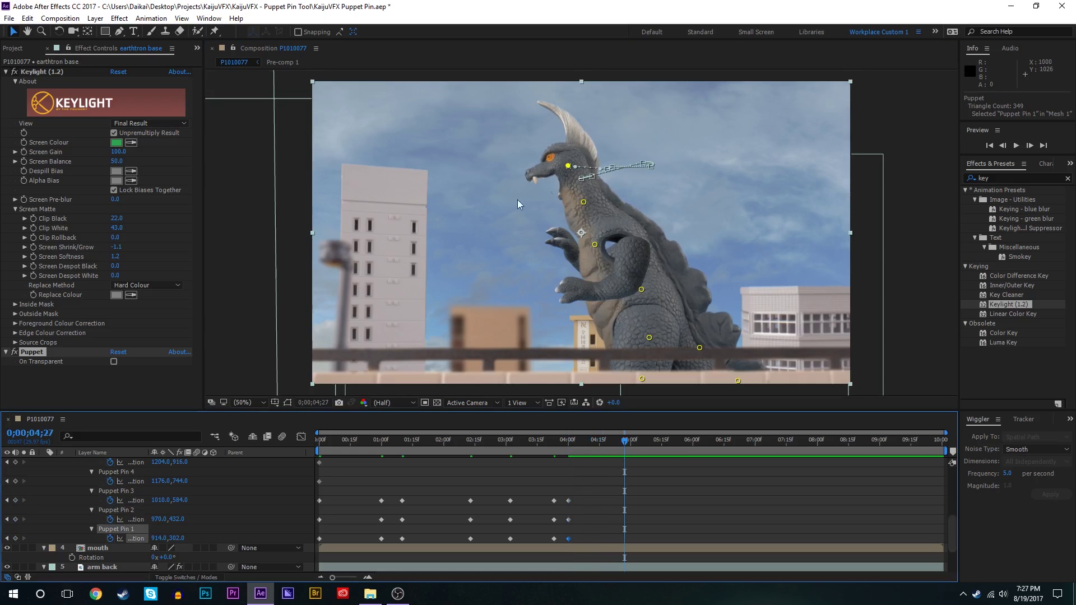
drag(569, 166, 573, 161)
drag(584, 203, 582, 203)
drag(594, 245, 590, 249)
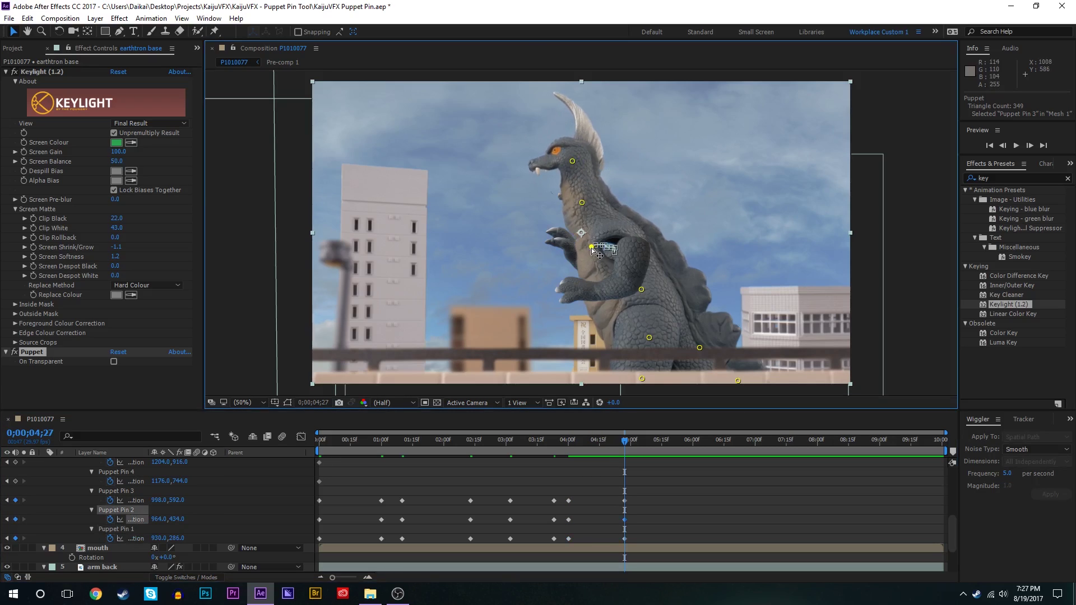
- Keyframe Puppet Pin 4 at about 1182,744 at 0;00;04;27 and shift its first keyframe to 0;00;04;00
click(642, 290)
scroll(594, 539, up, 2)
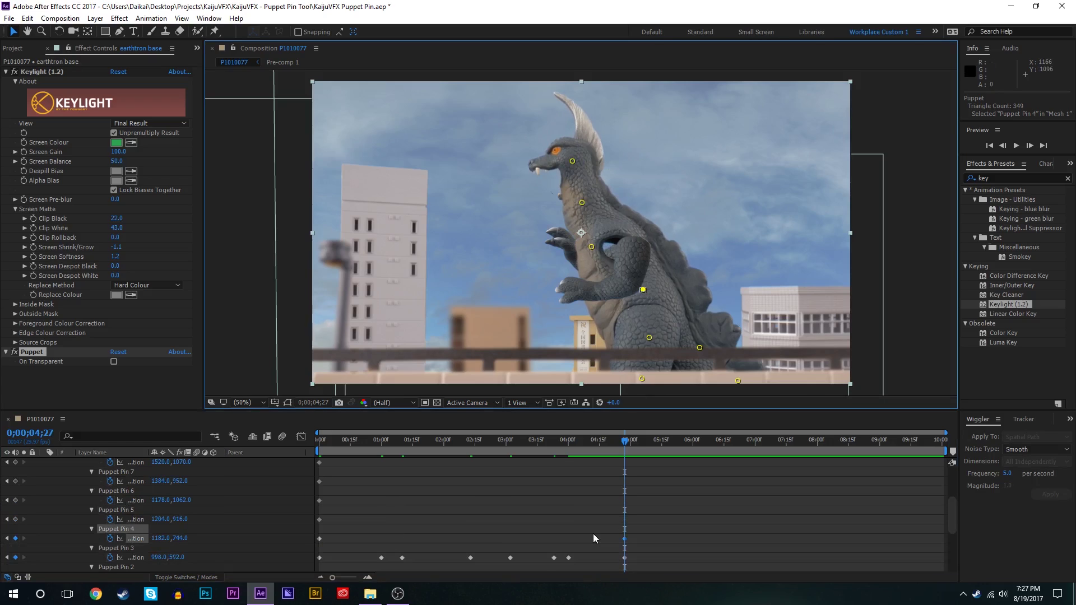
drag(321, 540, 572, 548)
scroll(599, 494, down, 3)
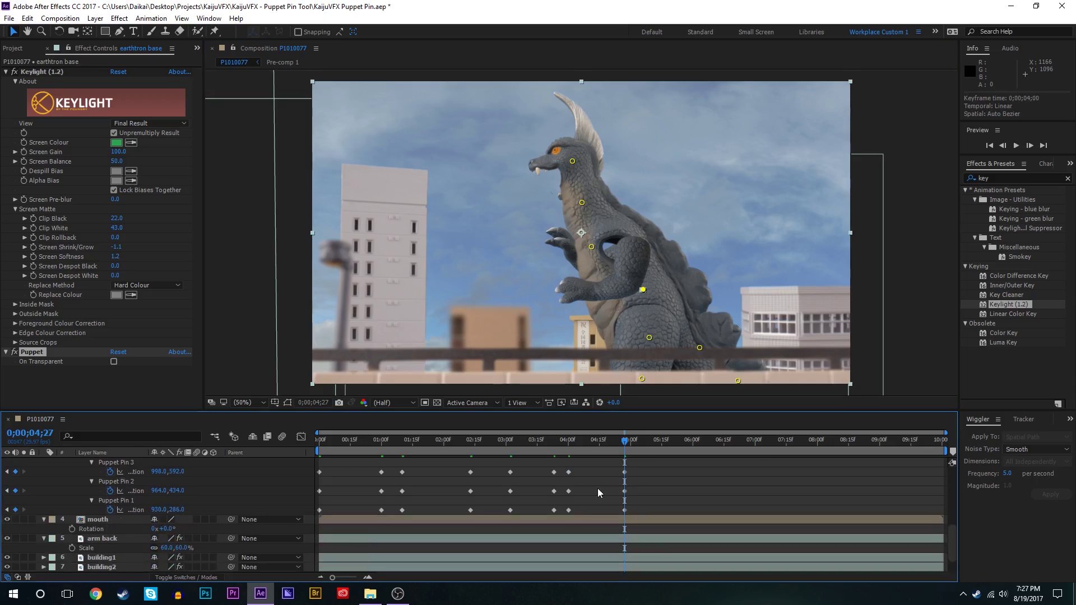
- At 0;00;05;17, keyframe the head bowed down, with Puppet Pins 1, 2 and 3 at about 840,384, 972,432 and 1026,588
drag(633, 441, 666, 441)
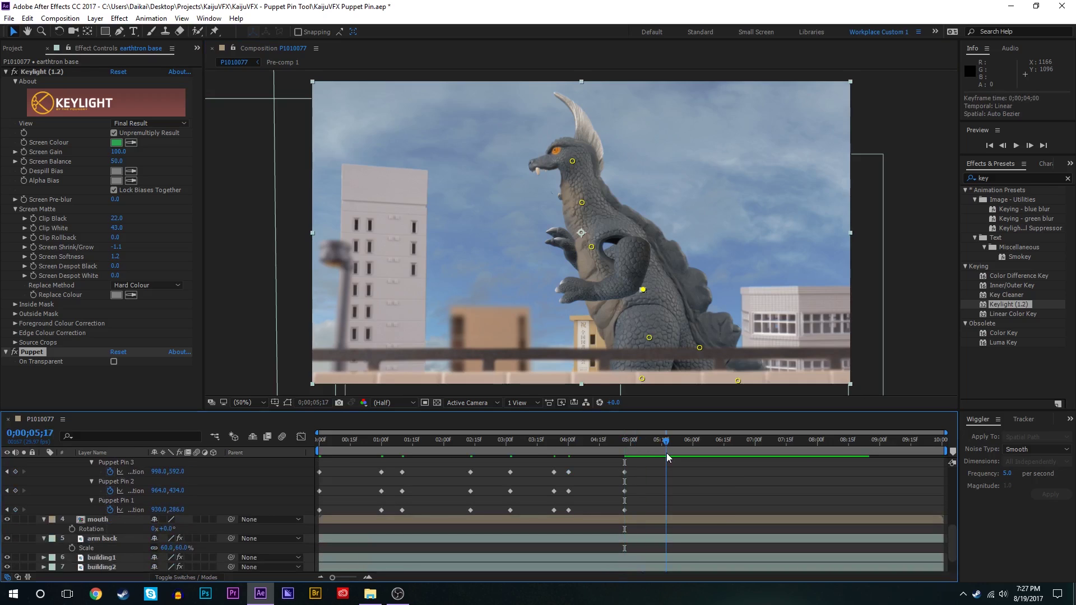
drag(572, 161, 593, 211)
drag(602, 252, 612, 249)
click(644, 290)
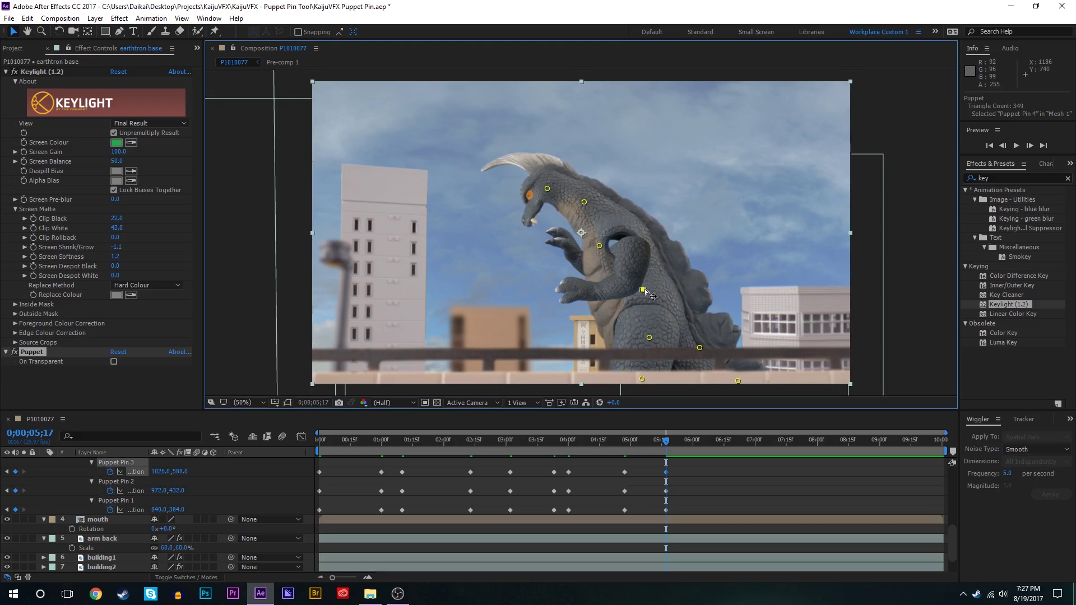
- Preview the puppet animation of the head and neck and stop playback near the first second
scroll(376, 458, up, 5)
key(space)
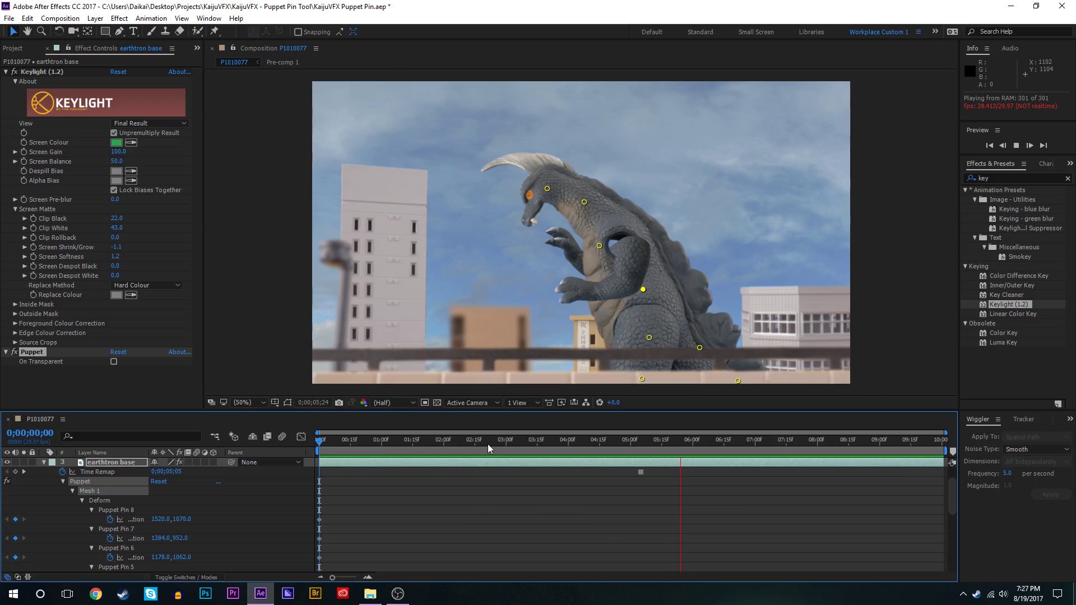
key(space)
click(373, 450)
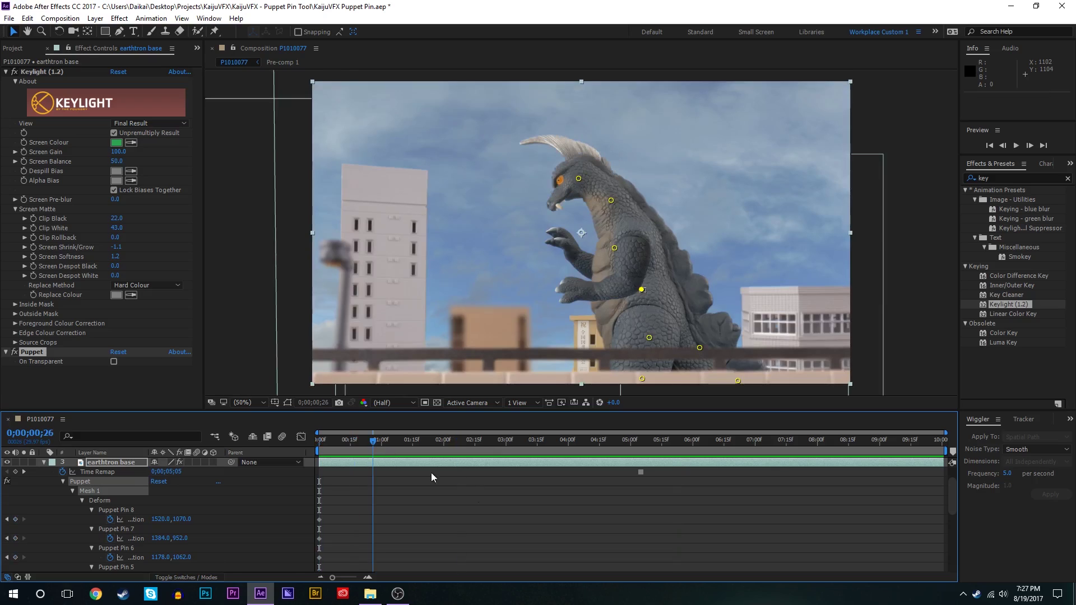
- Select all puppet pin position keyframes of the earthtron base layer and apply Easy Ease to them
scroll(470, 483, down, 4)
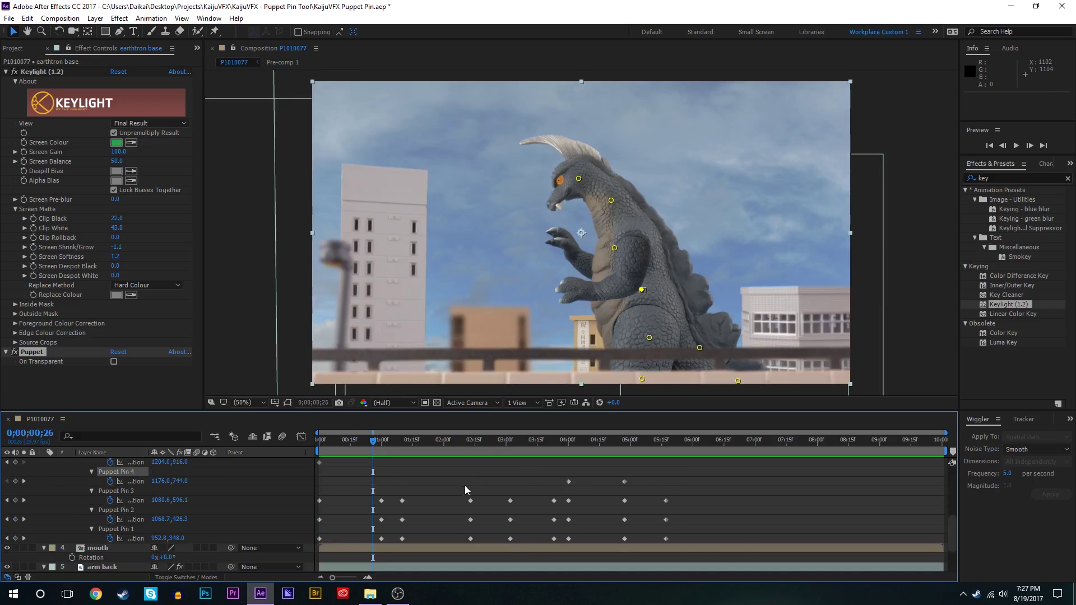
scroll(675, 542, up, 1)
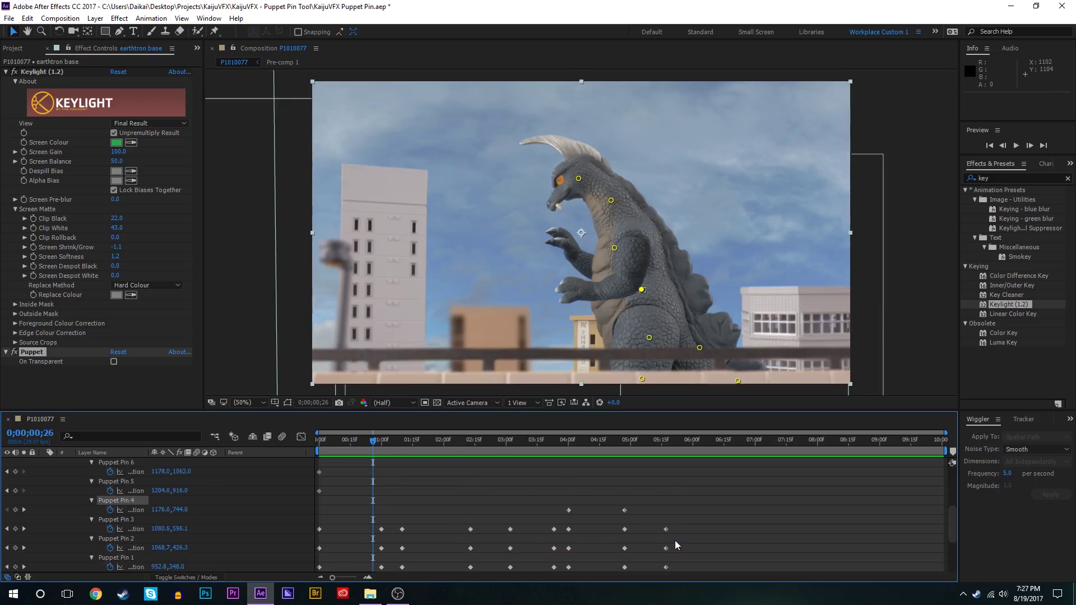
scroll(652, 524, up, 3)
drag(729, 503, 318, 484)
scroll(318, 484, up, 1)
scroll(493, 483, up, 4)
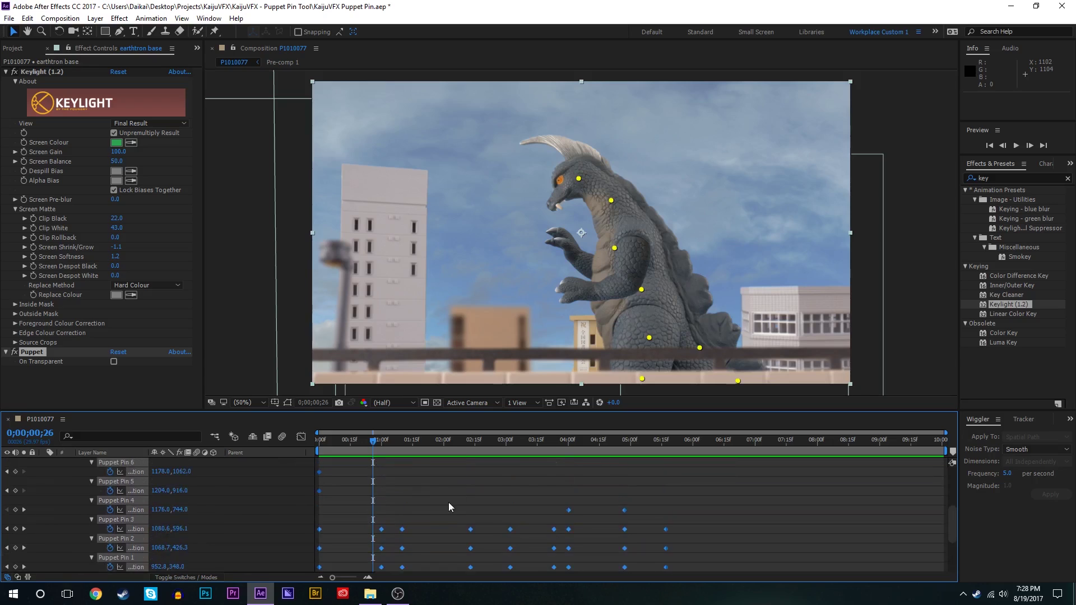
scroll(442, 521, down, 4)
key(F9)
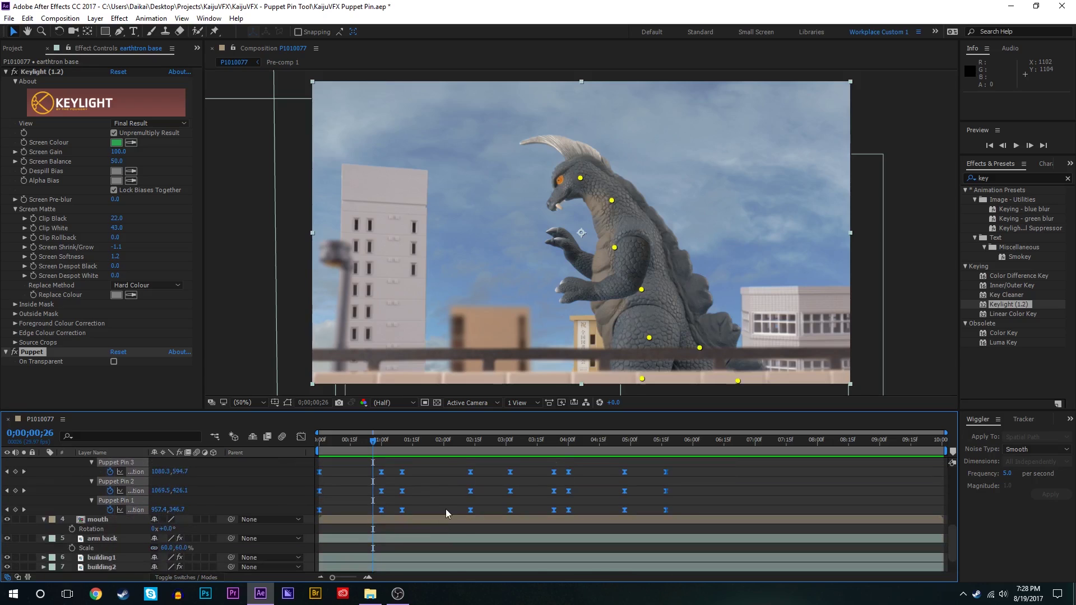
click(436, 495)
- Check the eased puppet pin keyframes and the lowered-head pose at 0;00;01;00
scroll(375, 479, up, 1)
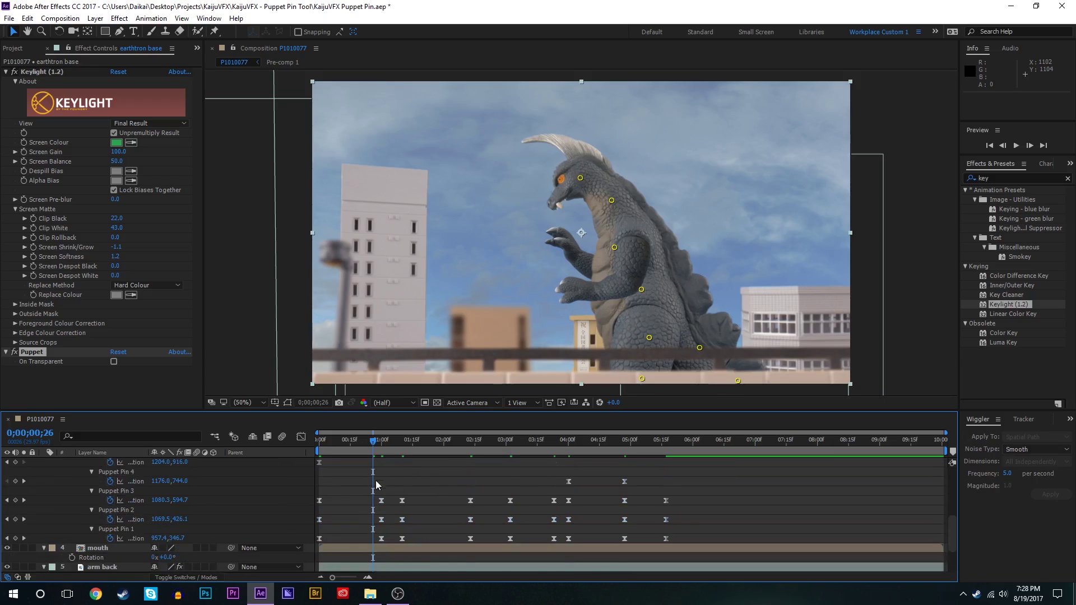
scroll(594, 526, up, 1)
scroll(382, 525, down, 1)
drag(371, 443, 385, 445)
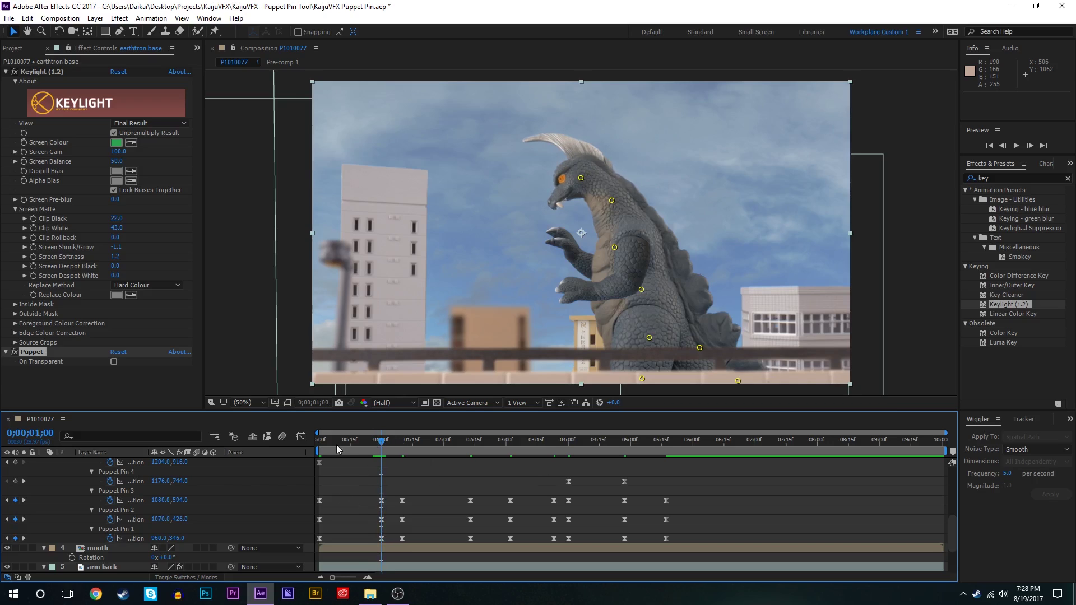
- Select the keyframes of Puppet Pins 1 to 4 from 0;00;01;00 onward and spread them across the ten-second timeline
drag(319, 443, 382, 446)
drag(385, 447, 415, 461)
scroll(513, 499, down, 2)
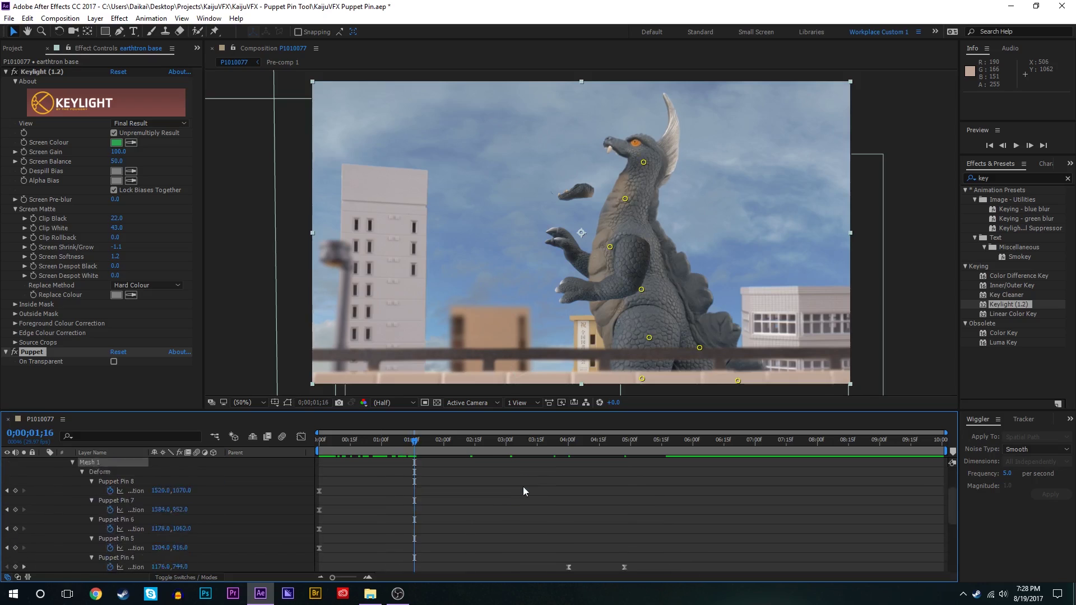
scroll(520, 496, up, 2)
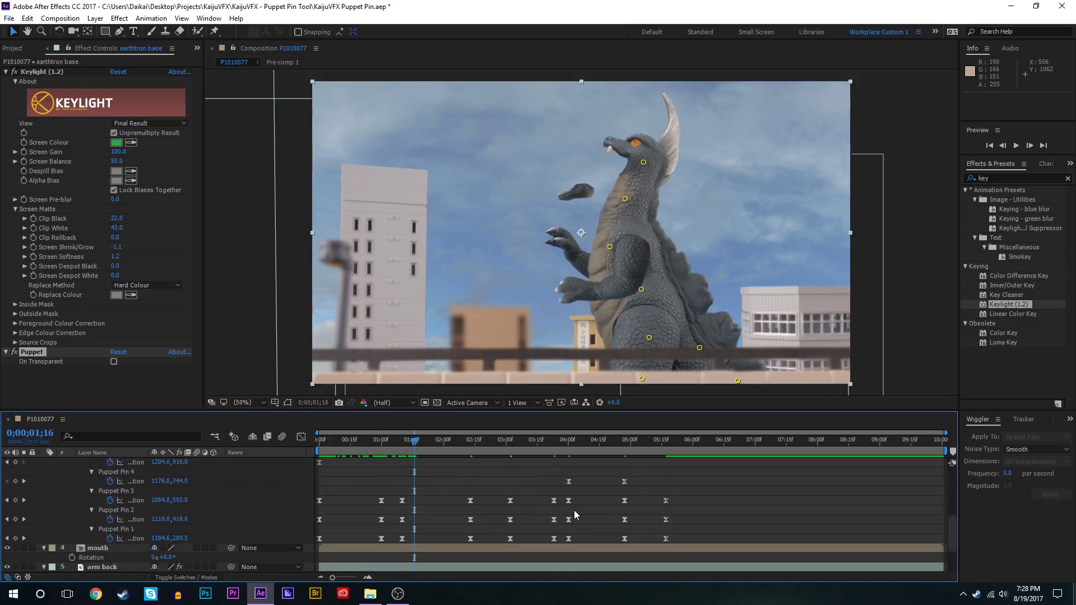
drag(690, 472, 396, 546)
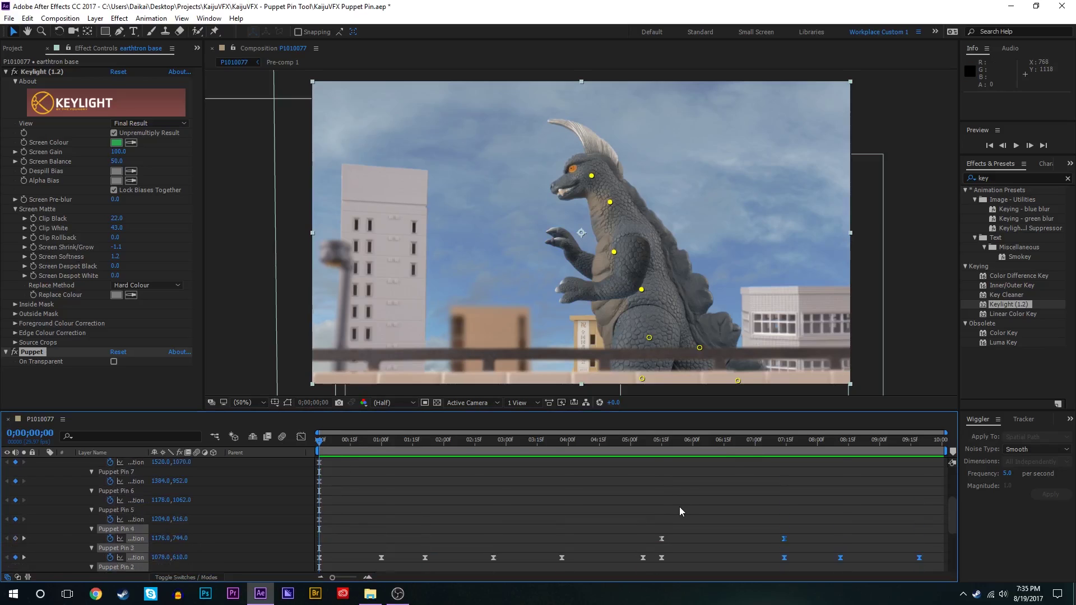
- Play back the retimed head and neck animation, return to the first frame and review the layers' keyframes
scroll(679, 507, down, 1)
key(space)
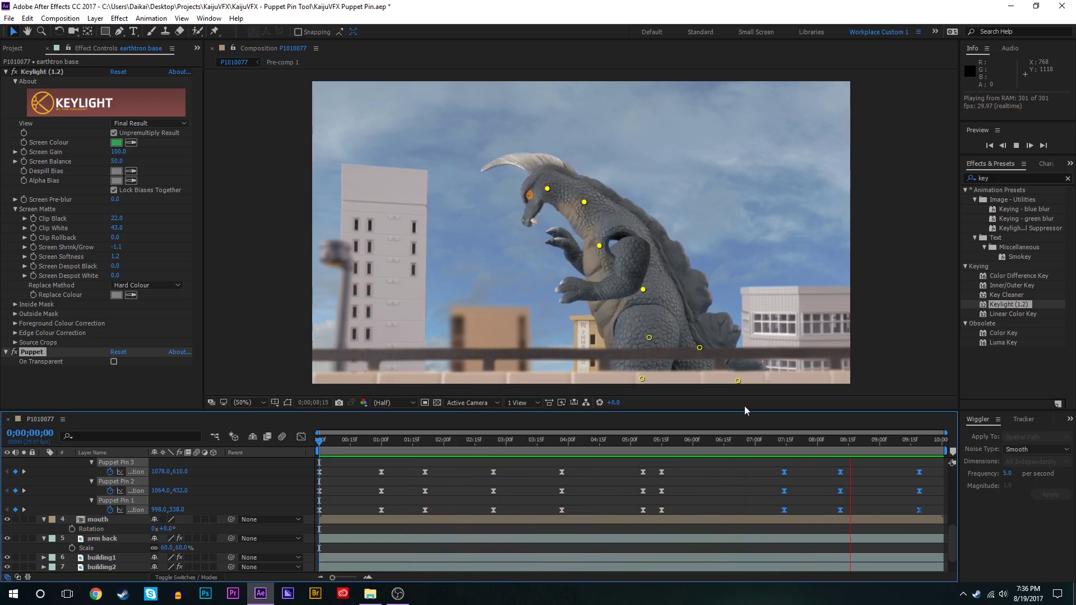
drag(943, 448, 340, 443)
key(Home)
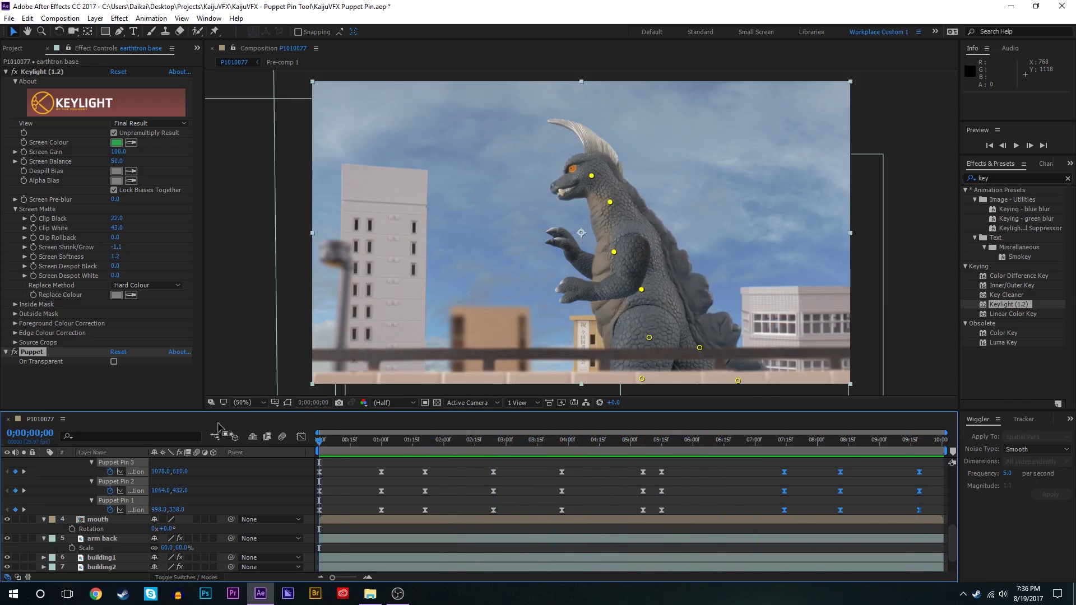
scroll(330, 473, up, 5)
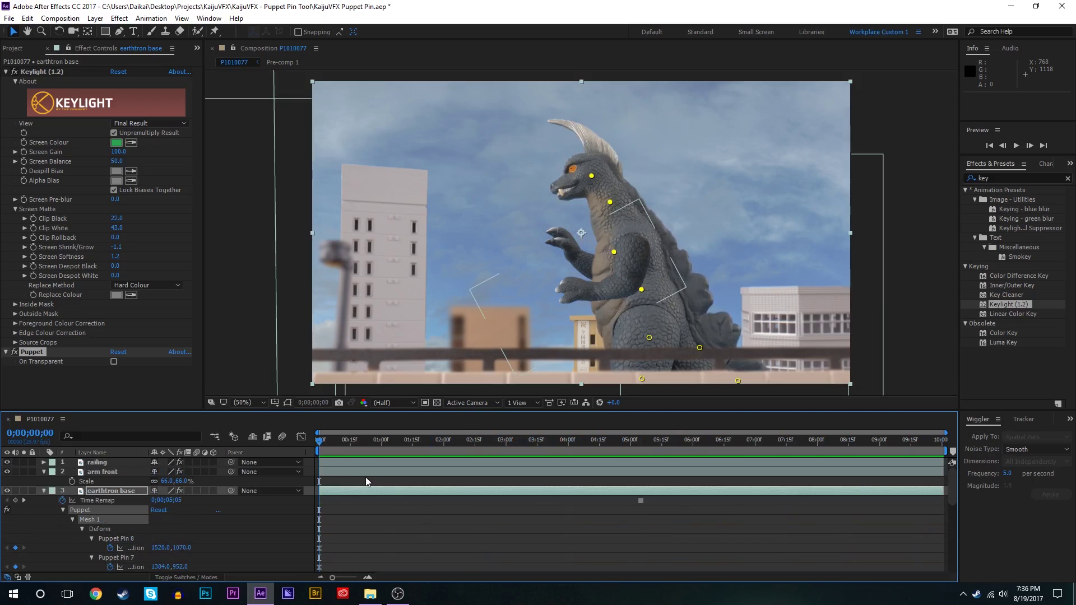
scroll(364, 475, down, 5)
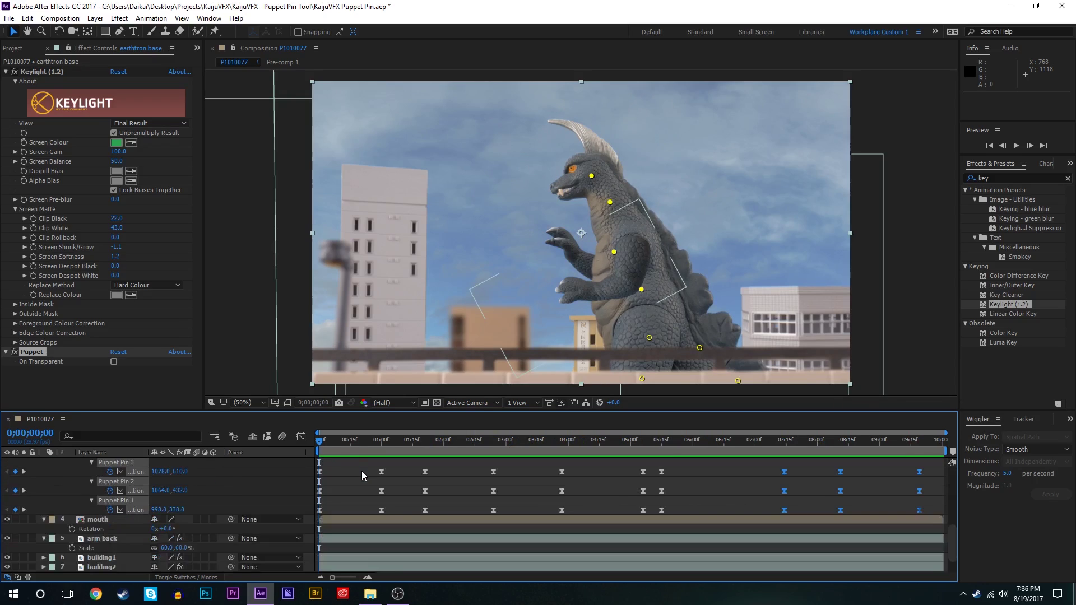
- Start Position and Rotation keyframes on the mouth layer at 0;00;00;00
click(338, 518)
key(slash)
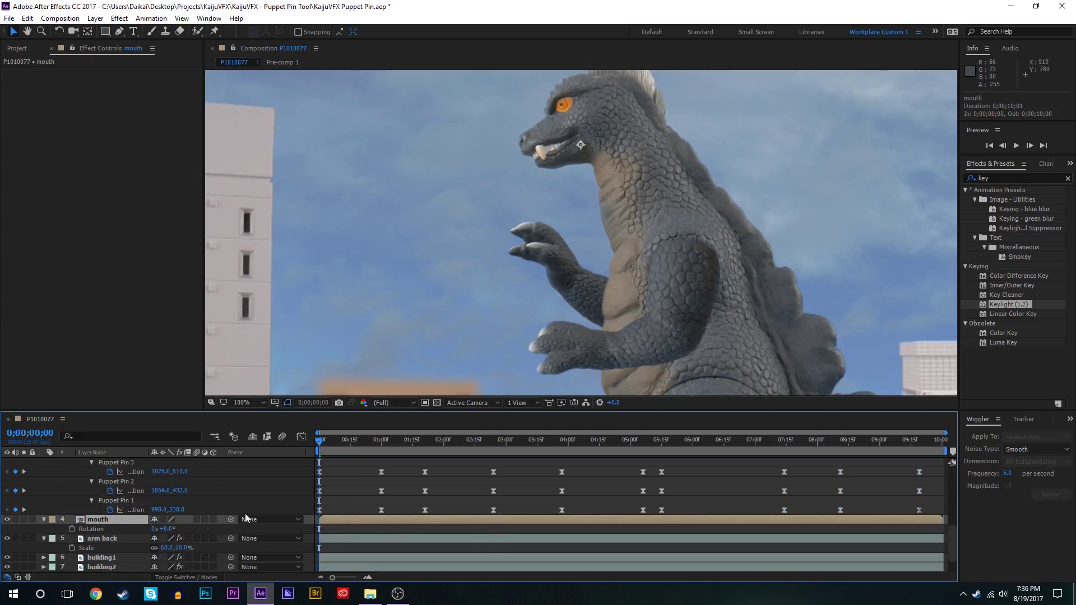
click(72, 528)
key(alt+shift+p)
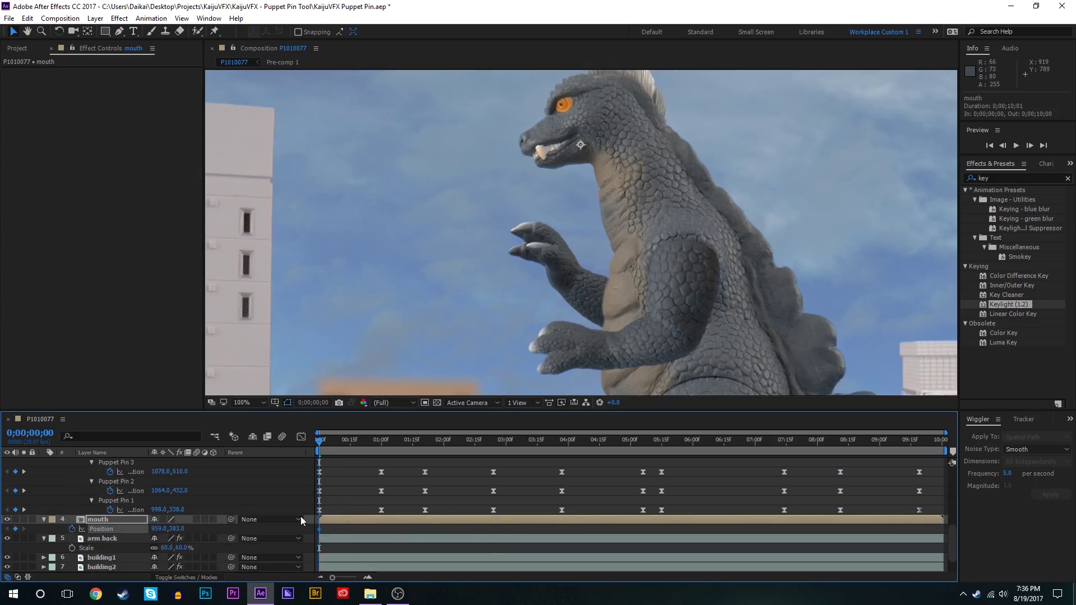
scroll(354, 484, down, 1)
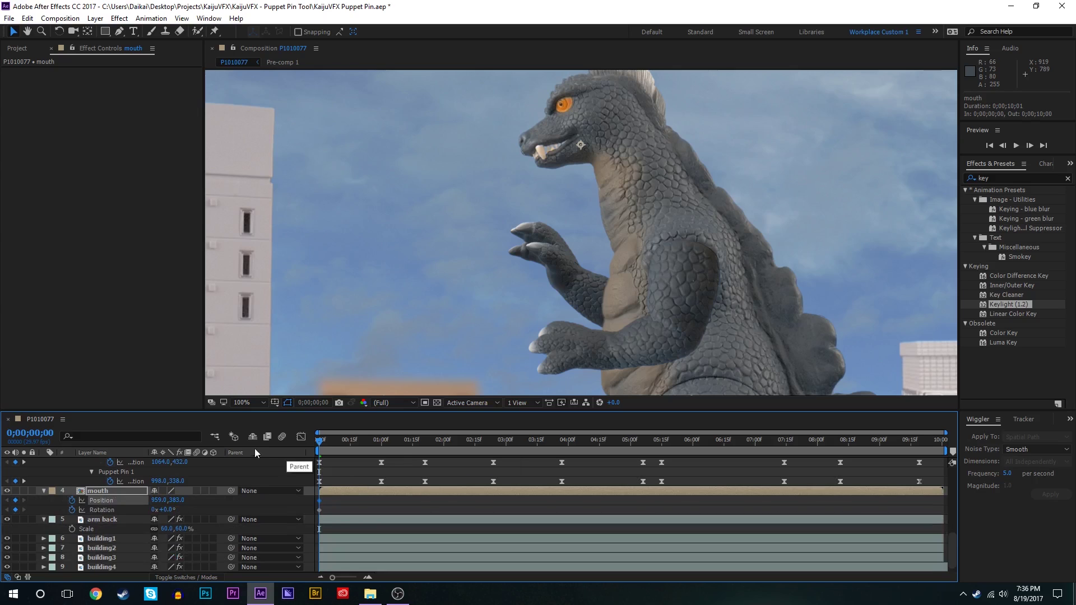
- At 0;00;01;00, keyframe the mouth layer rotated to about -20.3° and positioned at 945,401 to fit the lowered head
click(380, 449)
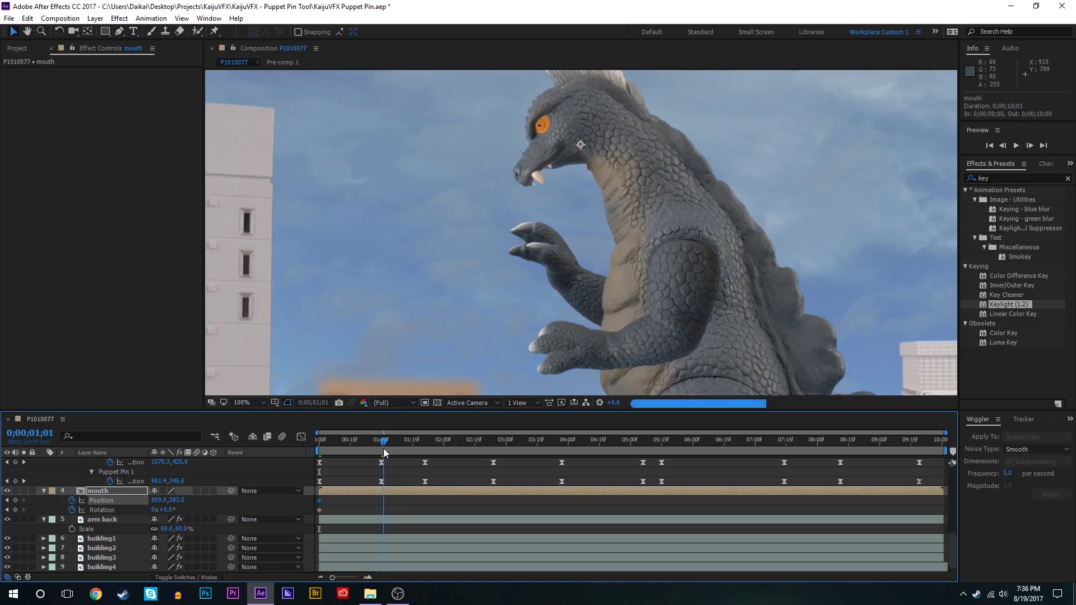
key(w)
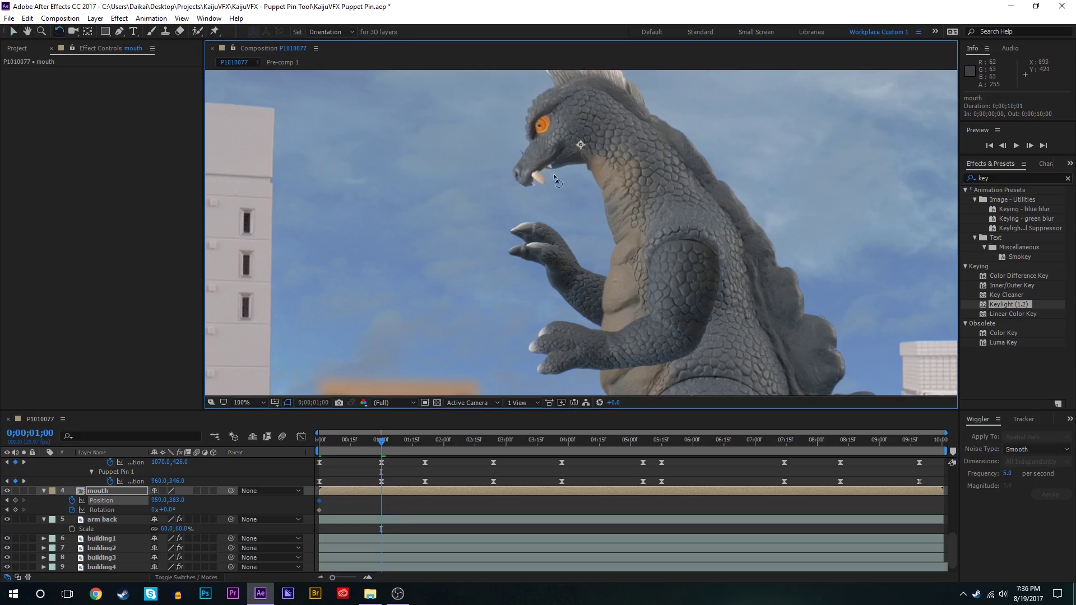
mouse_move(553, 173)
mouse_down()
mouse_move(569, 183)
mouse_move(568, 175)
mouse_up()
key(v)
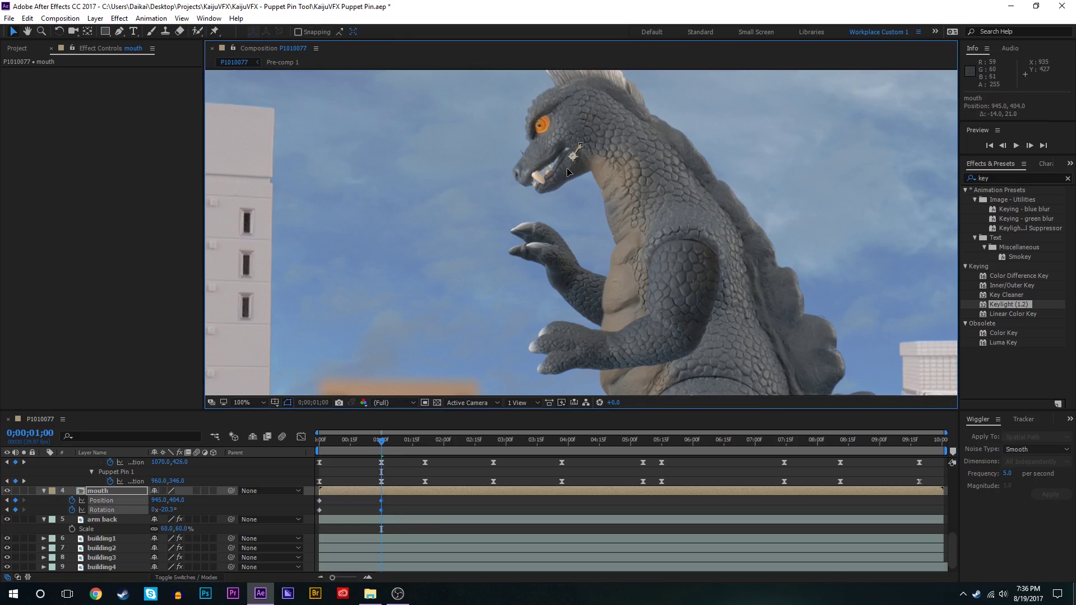
key(Up)
- At 0;00;01;21, keyframe the mouth layer open under the raised head, at about 1103,305 with about -3.9° rotation
click(425, 441)
drag(571, 168, 639, 211)
key(w)
drag(608, 235, 638, 213)
key(v)
- Keyframe the mouth layer at 0;00;02;24 (about 1121,305, 12.6°) and at 0;00;03;27 (about 1028,348, -4.6°)
key(w)
key(k)
key(v)
key(k)
drag(658, 233, 510, 344)
key(w)
key(v)
- Keyframe the mouth layer's position and rotation to follow the head at the two poses between 5 and 6 seconds
key(k)
key(w)
key(v)
scroll(665, 280, up, 1)
key(k)
scroll(571, 260, down, 1)
key(w)
key(v)
- Keyframe the mouth layer against the bowed head at the remaining poses from about 7.5 seconds to the end
click(784, 442)
click(840, 441)
click(919, 441)
key(w)
key(v)
click(942, 441)
- Set the composition's preview resolution to Half and play back the combined head and mouth animation
key(space)
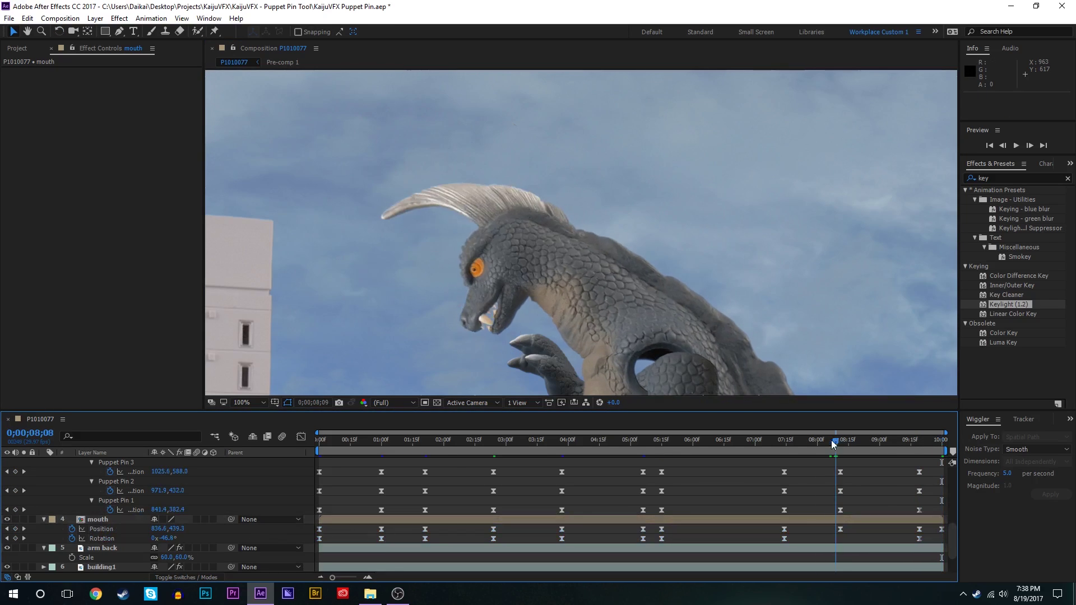
click(392, 402)
click(406, 444)
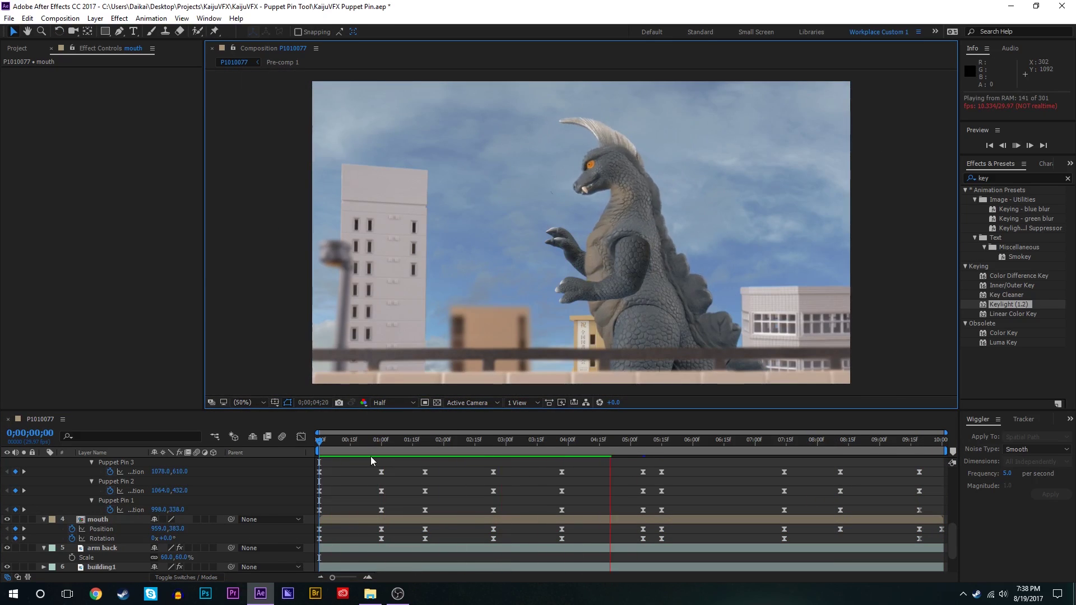
key(space)
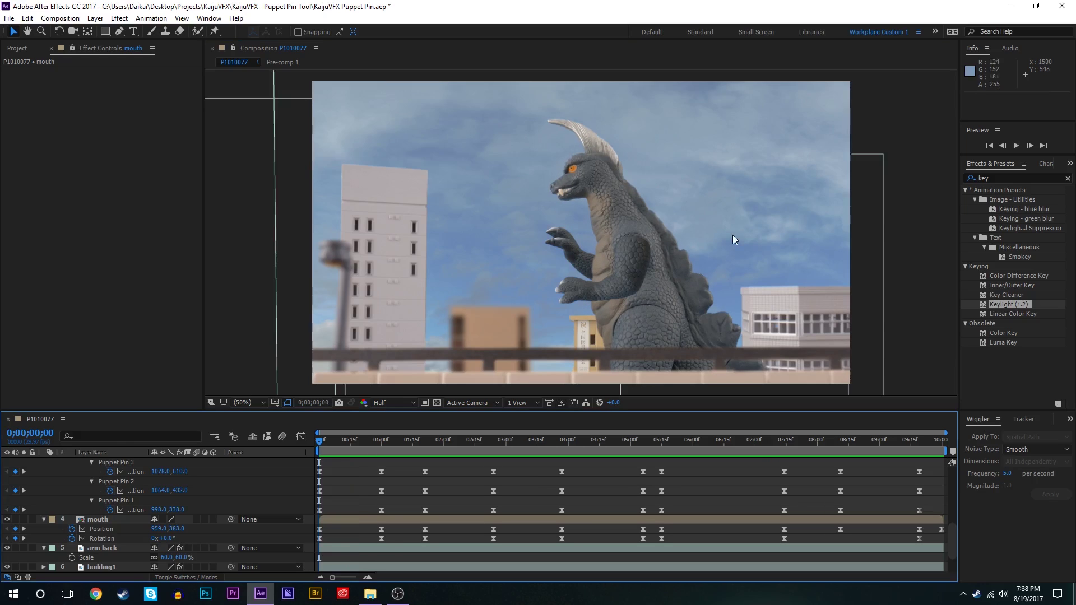
key(space)
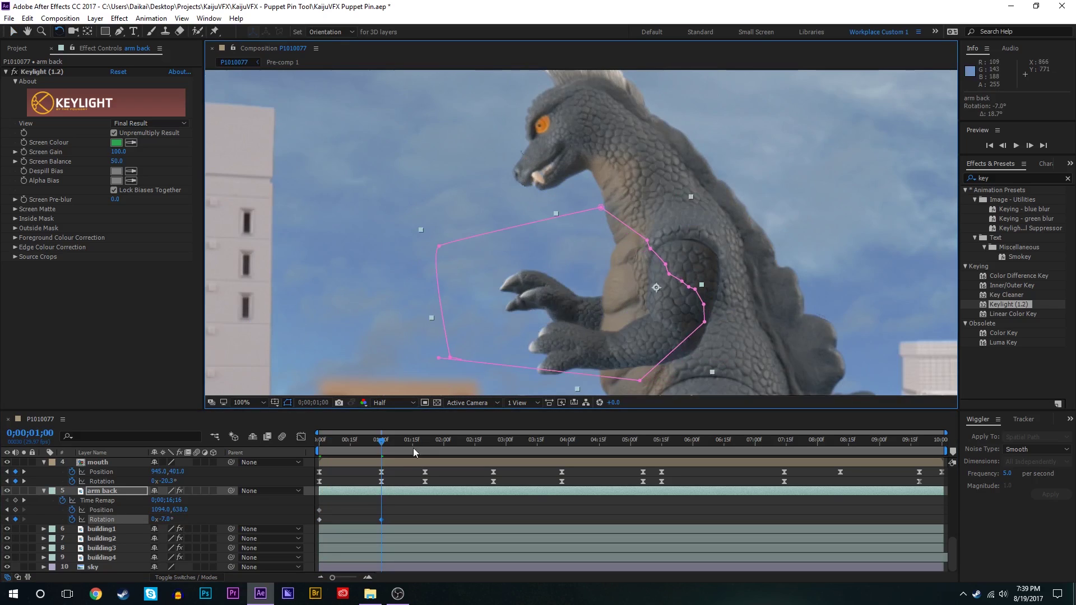
- Keyframe the arm back layer at 0;00;01;21, 0;00;02;24 and 0;00;03;27, with the last at about 1089,612 and -12°
click(425, 441)
click(494, 441)
click(562, 441)
drag(529, 353, 518, 320)
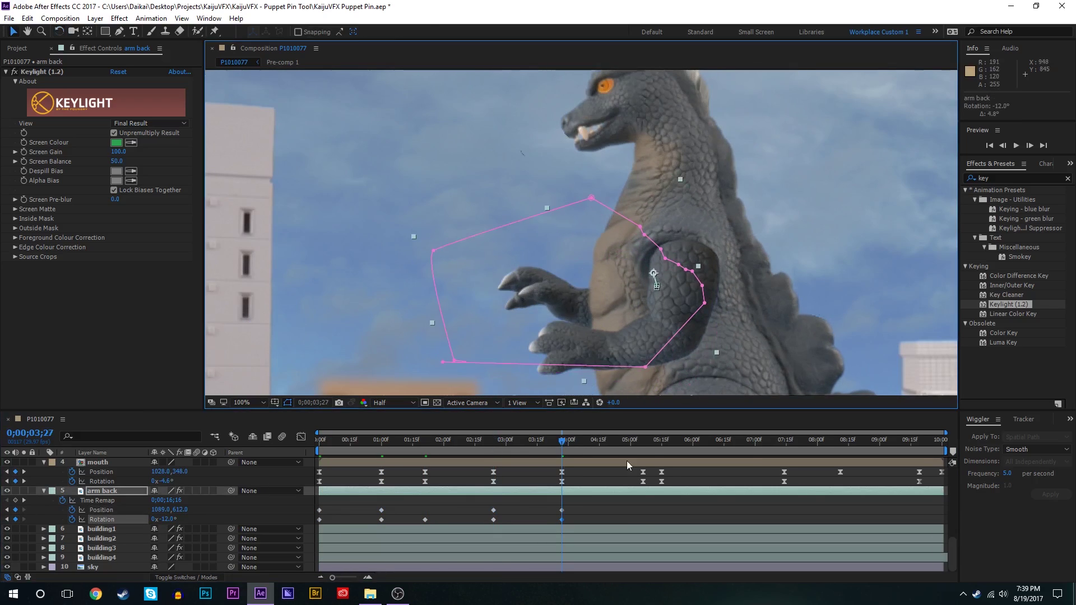
- Keyframe the arm back layer's position and rotation for the body poses after 5 seconds
click(643, 441)
click(661, 441)
scroll(566, 269, down, 1)
drag(533, 258, 550, 305)
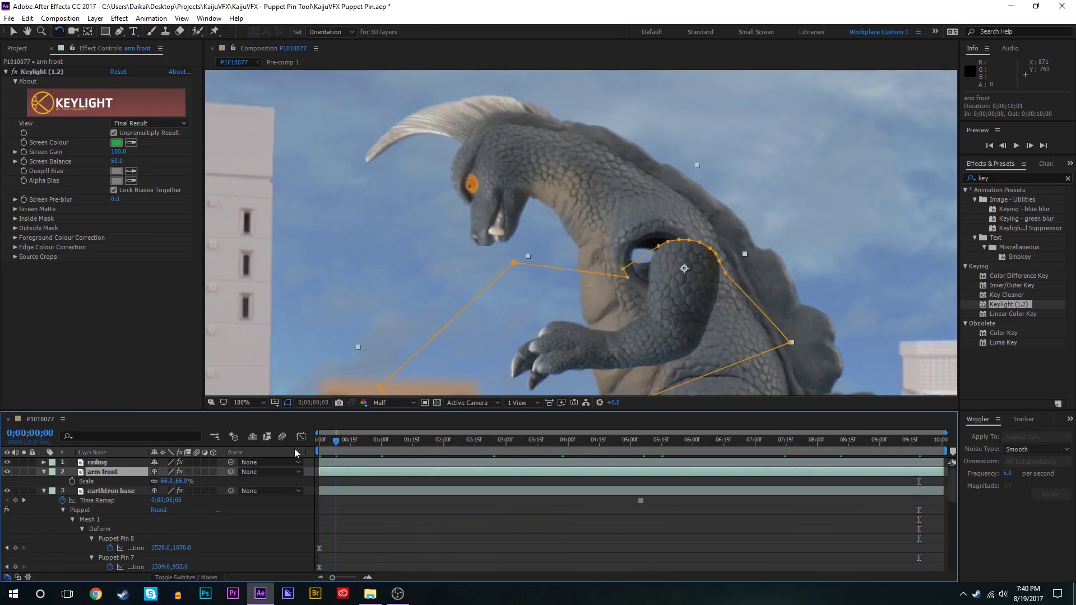
- Keyframe the arm front layer at 0;00;01;00, 0;00;01;21 and 0;00;02;24, with the last at about 1123,606 and -60.2°
click(381, 442)
click(425, 441)
click(493, 441)
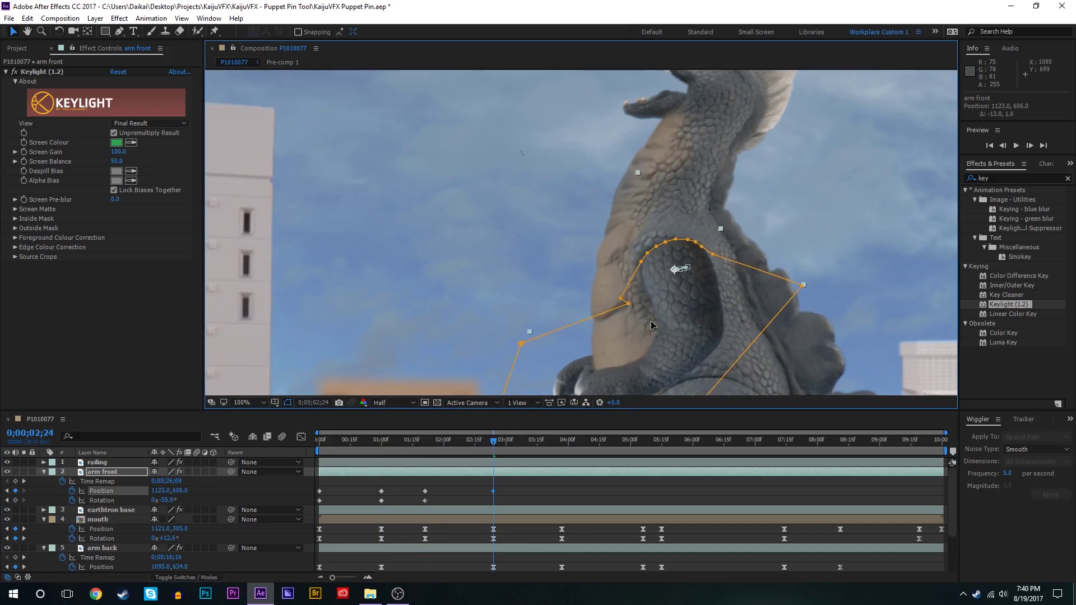
- Keyframe the arm front layer's position and rotation at every remaining body pose, from 0;00;03;27 to the final one
click(563, 441)
key(v)
mouse_move(662, 302)
mouse_down()
mouse_move(639, 331)
mouse_move(655, 336)
mouse_move(670, 298)
mouse_up()
click(643, 441)
click(661, 441)
click(784, 441)
click(841, 441)
click(921, 441)
key(w)
- Apply Easy Ease to the arm front layer's position and rotation keyframes and save the project
click(250, 402)
click(297, 214)
key(F9)
key(Home)
key(ctrl+s)
- Play back the arm, head and mouth animation and check the roaring pose at 0;00;02;24
key(space)
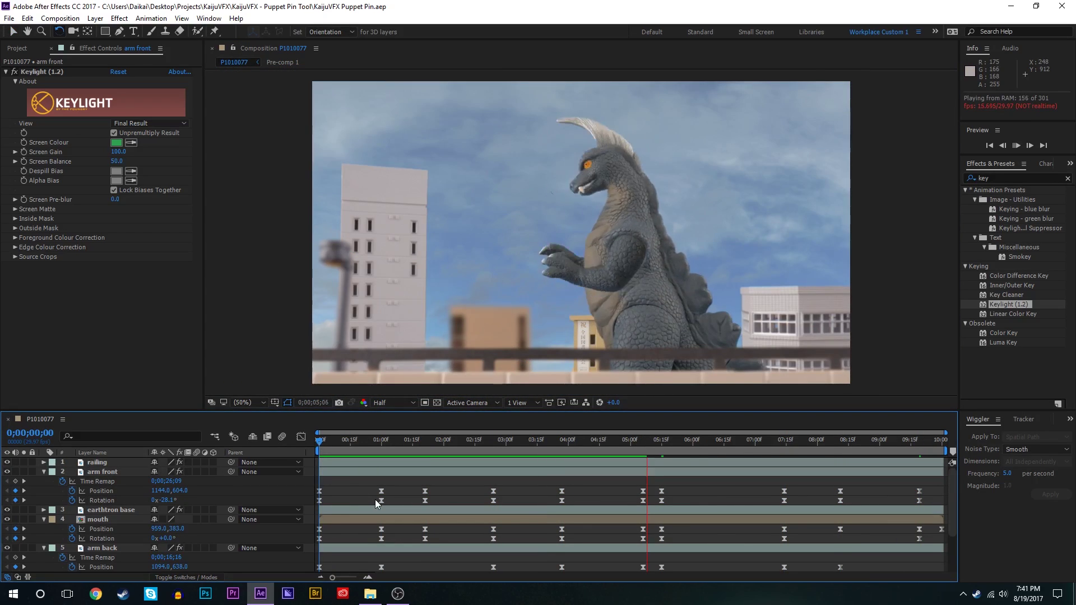
click(493, 443)
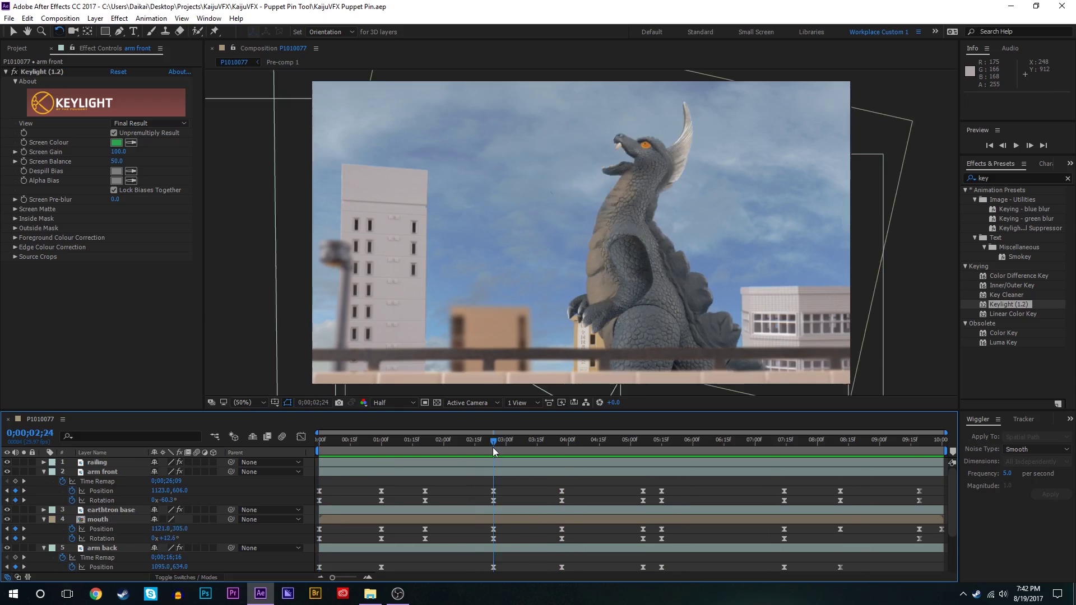
- Try the Wiggler at frequency 21 on the mouth layer's rotation keyframes between 0;00;01;00 and 0;00;02;24, preview it and undo it
scroll(493, 504, down, 1)
click(98, 491)
key(v)
click(546, 446)
drag(372, 506, 500, 515)
click(1051, 495)
click(387, 443)
key(space)
key(space)
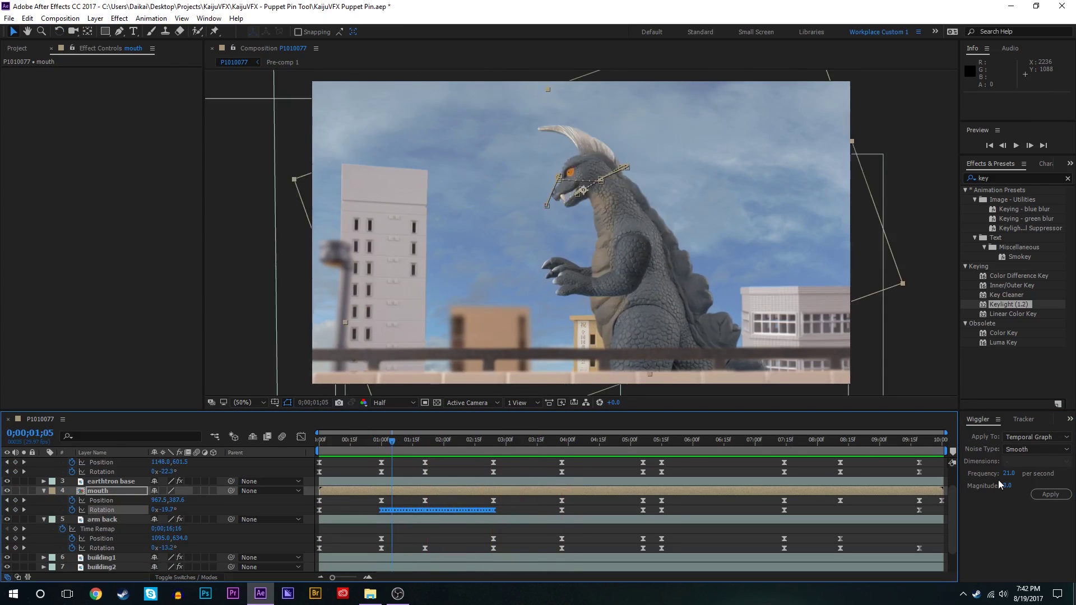
key(ctrl+z)
- Play the whole animation from the start and examine the mouth poses between 0;00;01;00 and 0;00;02;11
key(Home)
key(space)
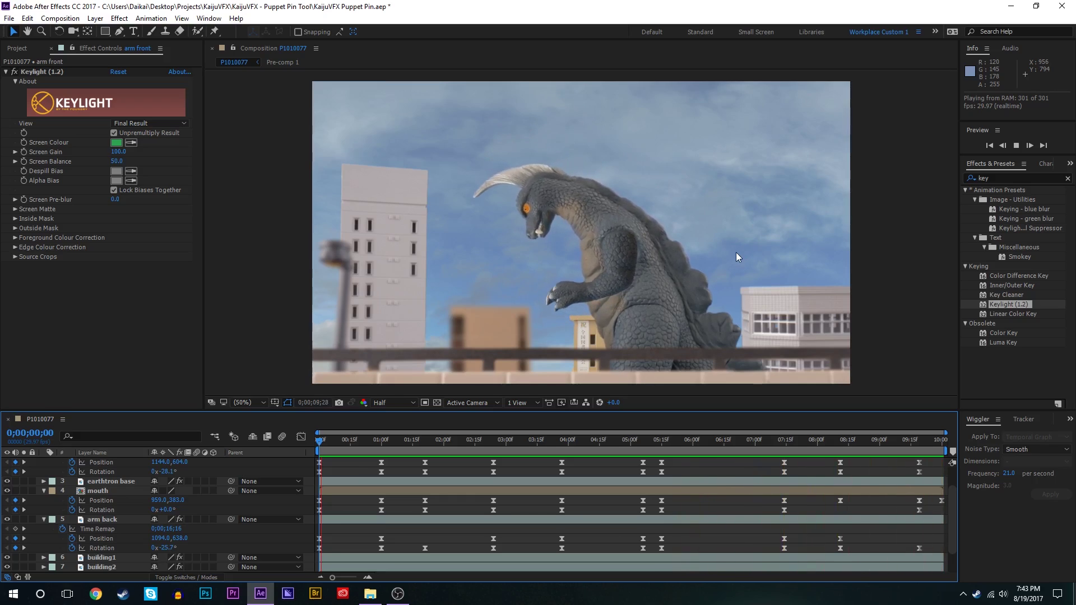
key(space)
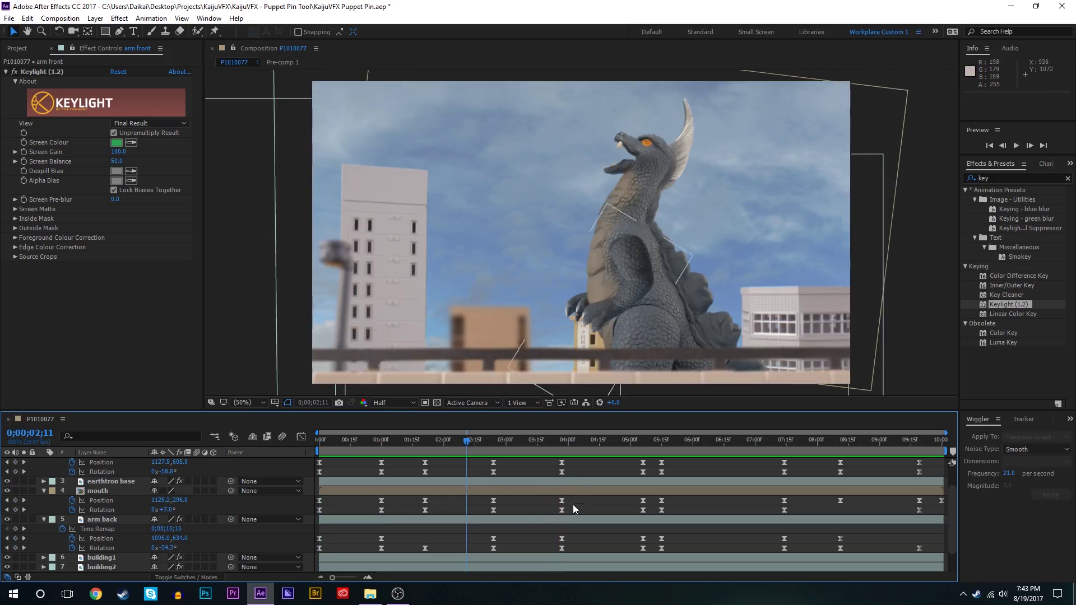
scroll(560, 492, up, 2)
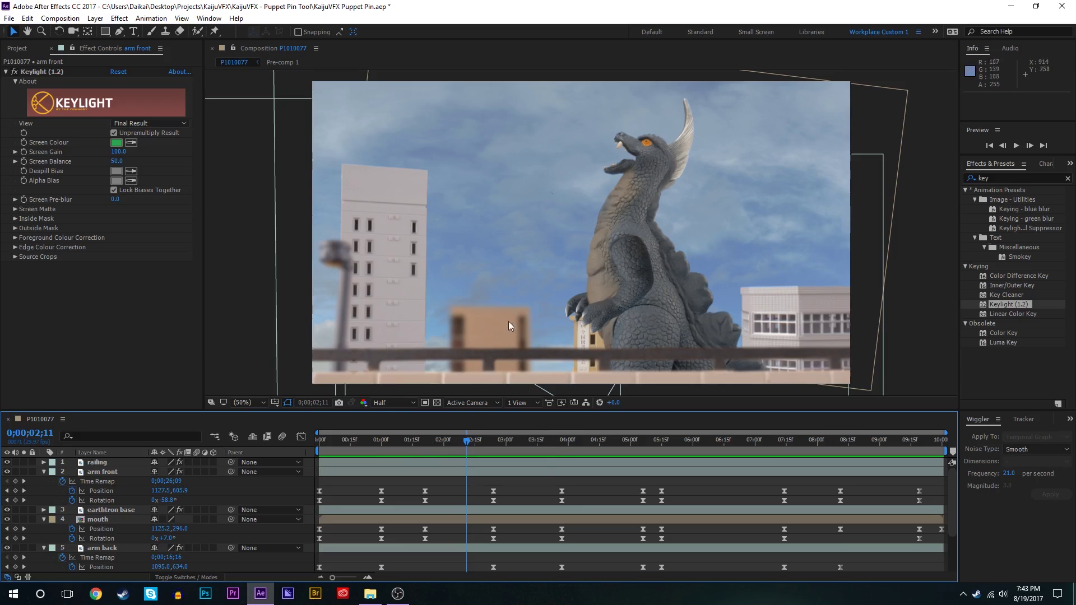
scroll(464, 502, down, 2)
click(425, 445)
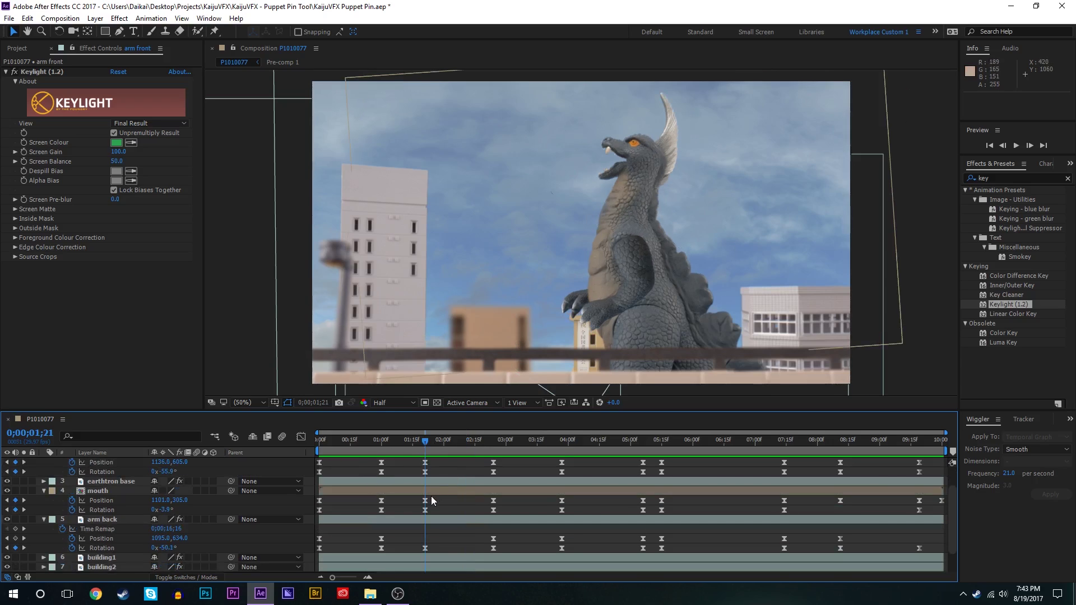
click(381, 446)
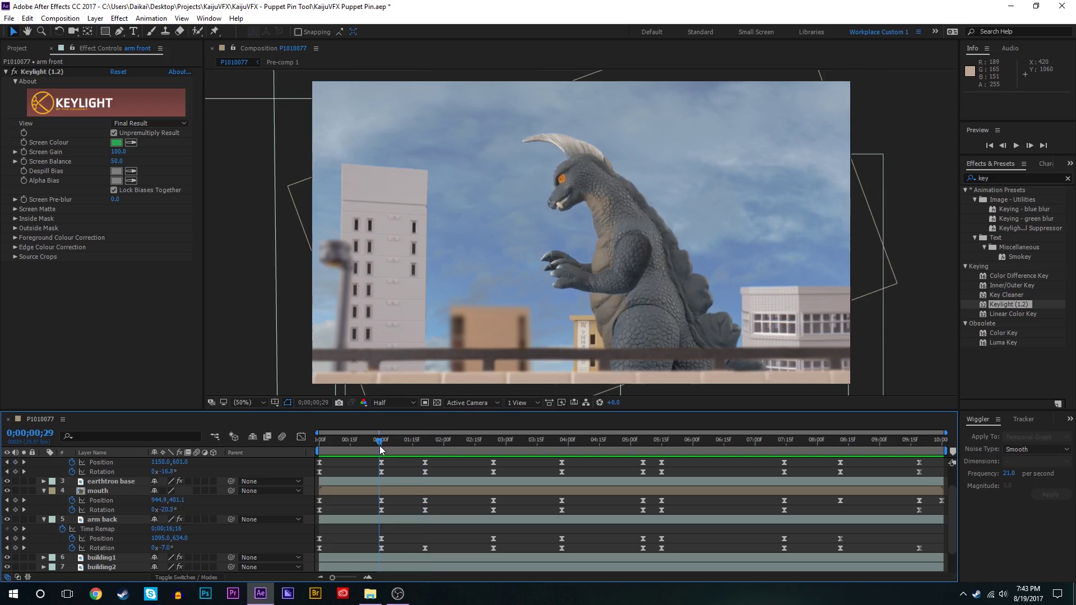
- Wiggle the mouth layer's rotation keyframes from 0;00;01;00 to 0;00;02;24 on the temporal graph, with smooth noise, frequency 21 and magnitude 2
click(381, 510)
drag(382, 445, 470, 443)
drag(503, 513, 353, 512)
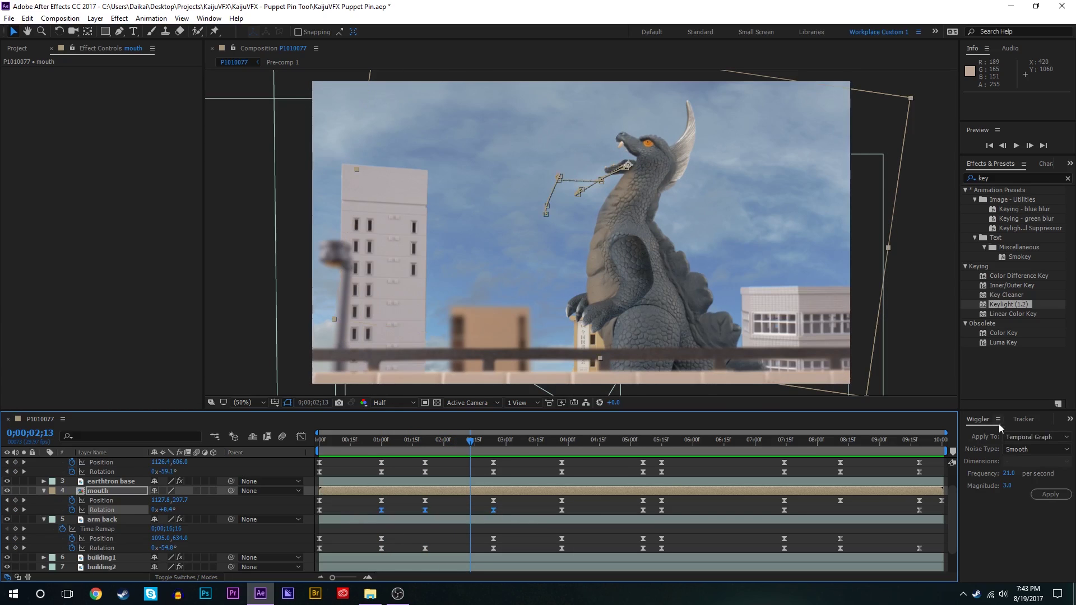
click(1009, 474)
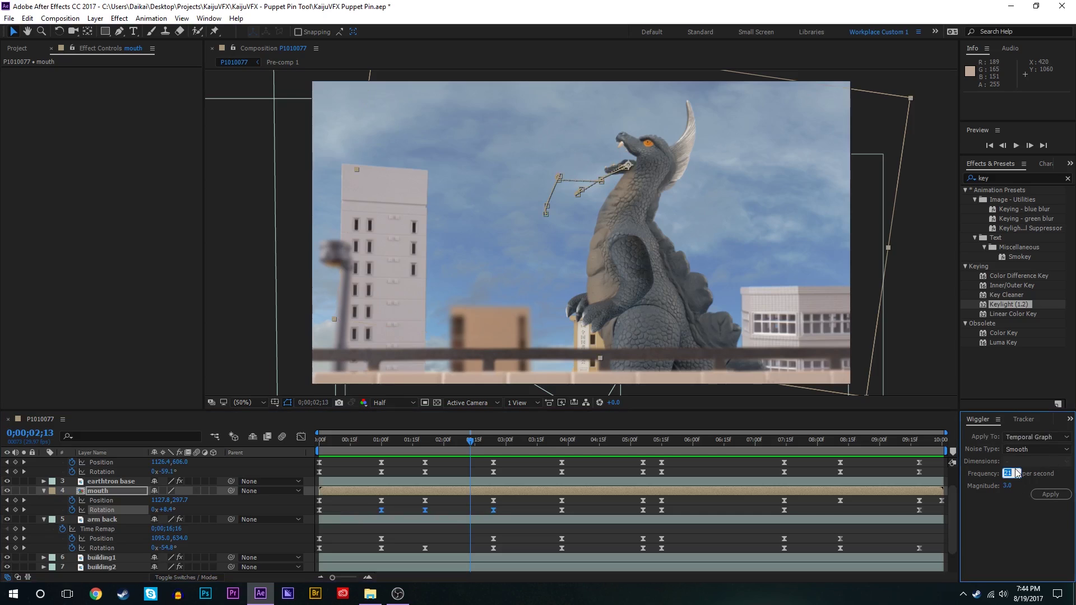
text(21)
key(Tab)
text(2)
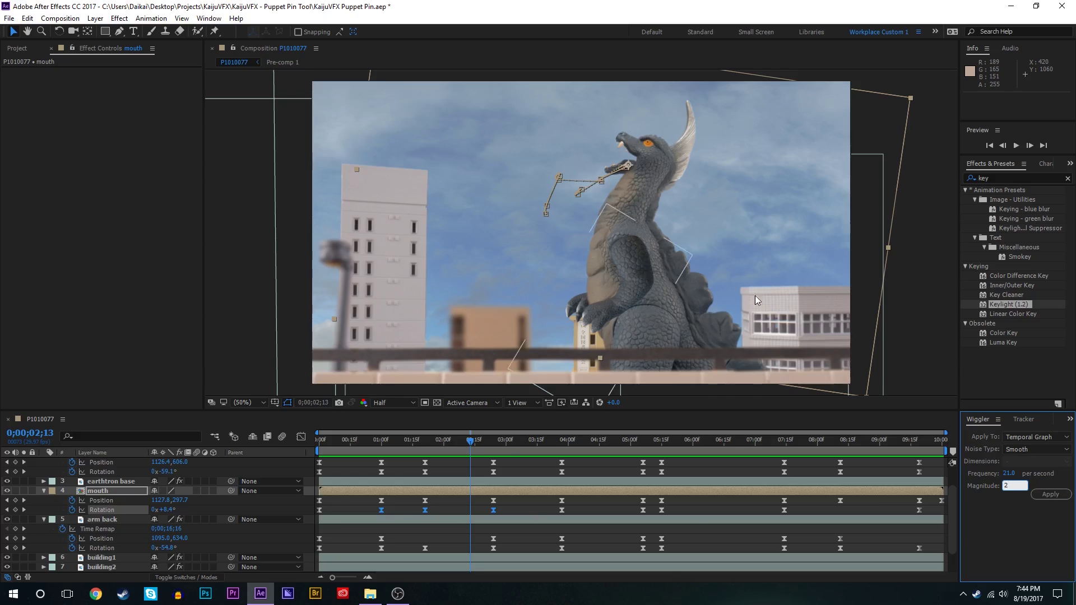
click(1050, 496)
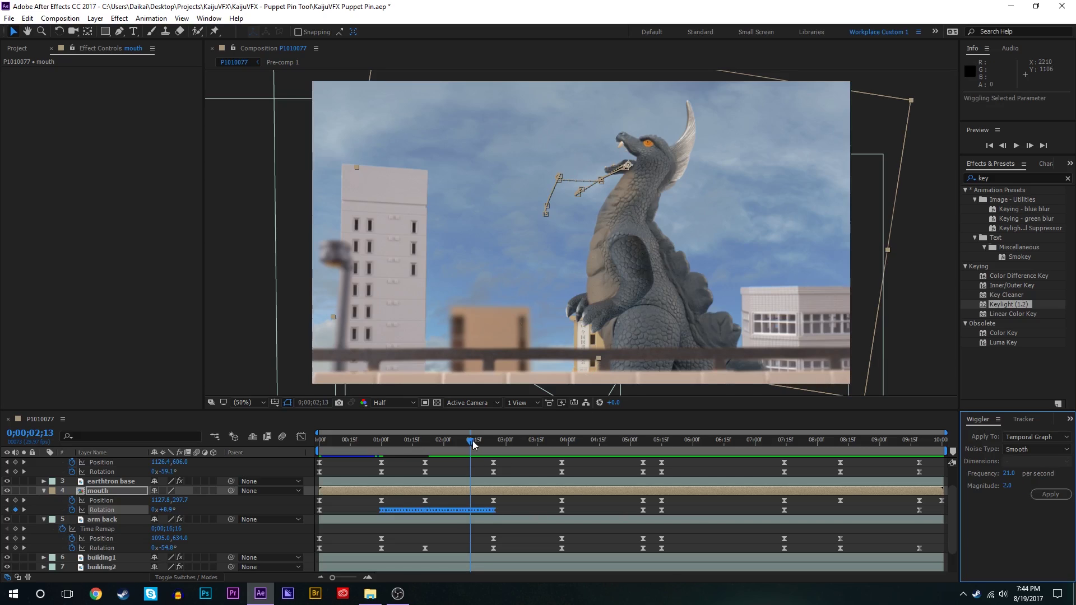
- Preview the jaw quiver during the roar, playing from just before 0;00;01;00
drag(485, 449, 373, 448)
click(359, 501)
key(space)
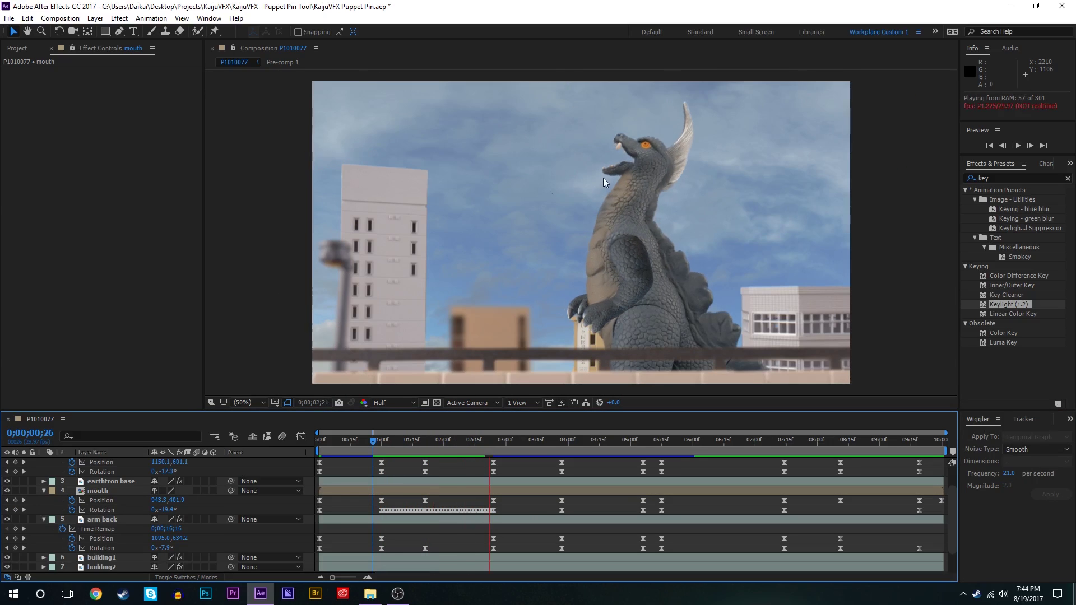
click(367, 457)
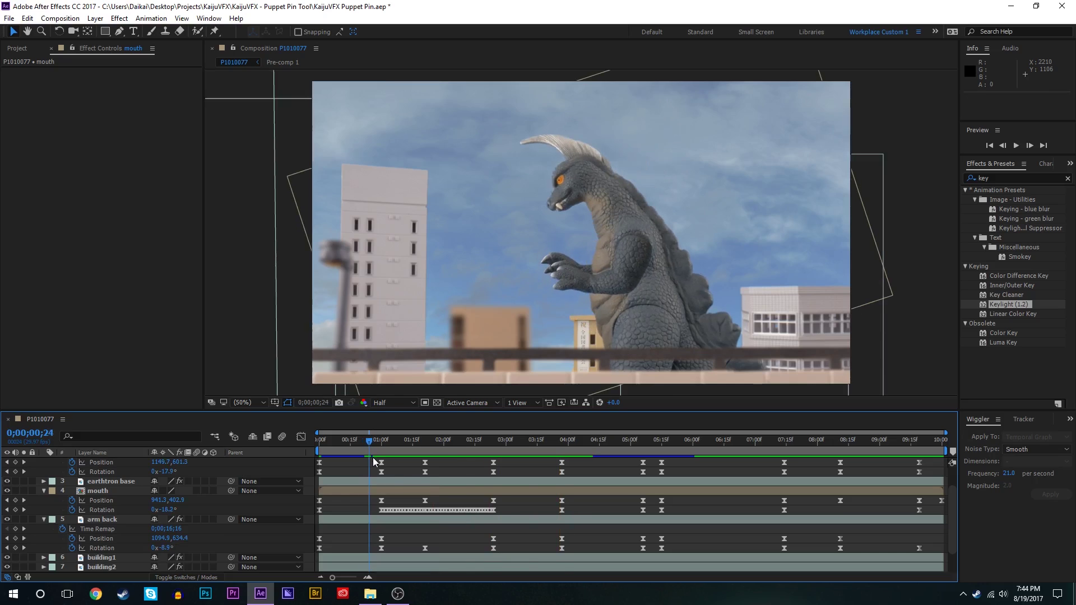
key(space)
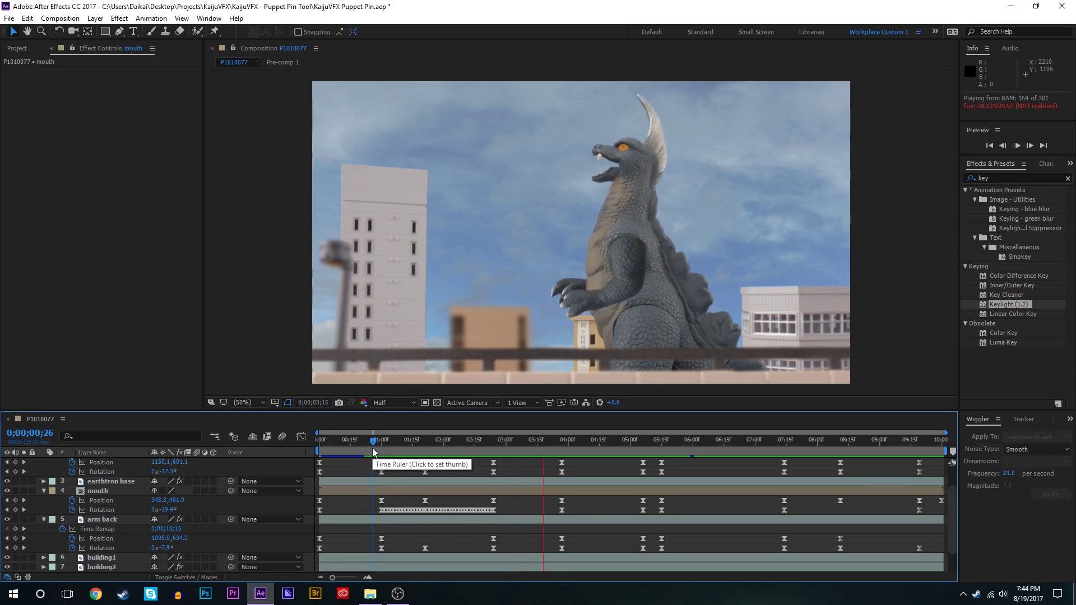
- Wiggle the mouth layer's rotation keyframes between about 5 and 7.5 seconds with smooth noise, frequency 21 and magnitude 3, and review the jaw motion
drag(379, 445, 796, 457)
drag(793, 508, 637, 512)
click(1008, 486)
text(3)
key(Return)
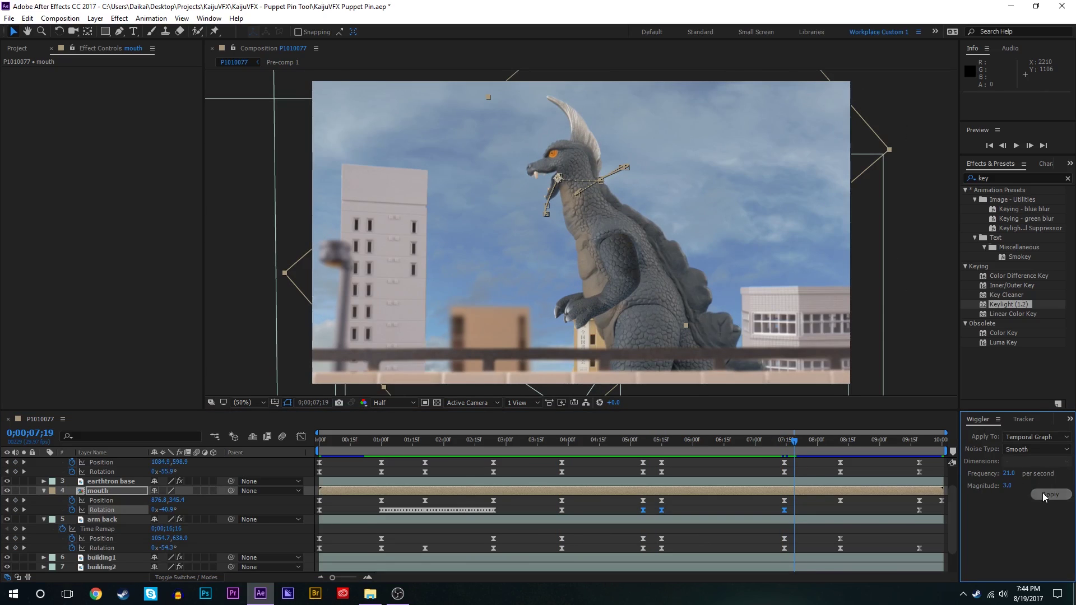
click(1043, 492)
click(806, 503)
drag(776, 442, 640, 447)
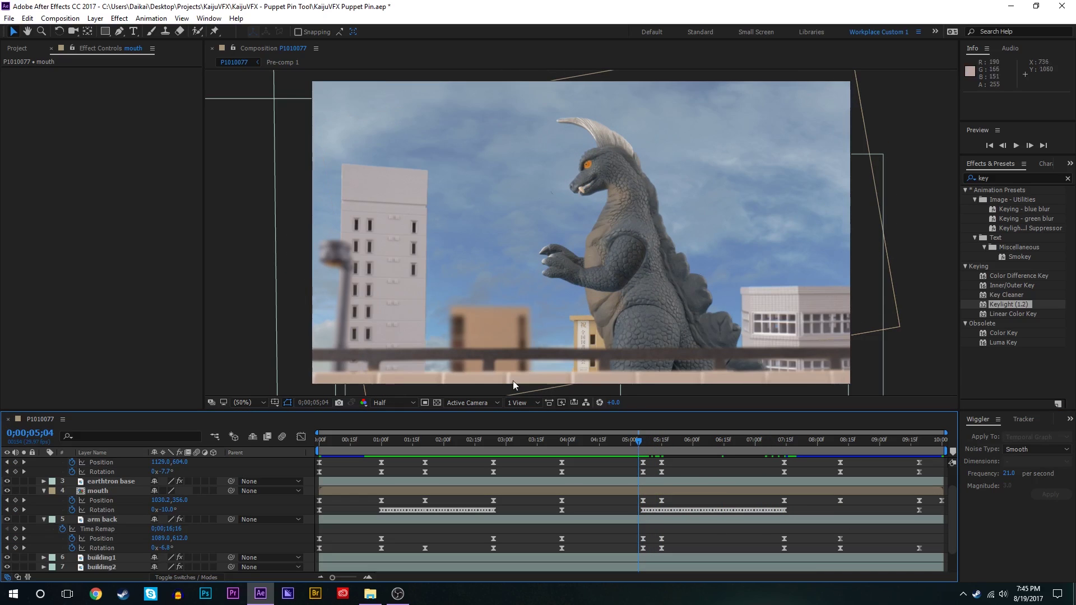
- Offset the arm front layer's rotation keyframes in the first three seconds by a few frames, placing them at -0;00;00;02 and 0;00;01;24, among others
scroll(151, 513, up, 1)
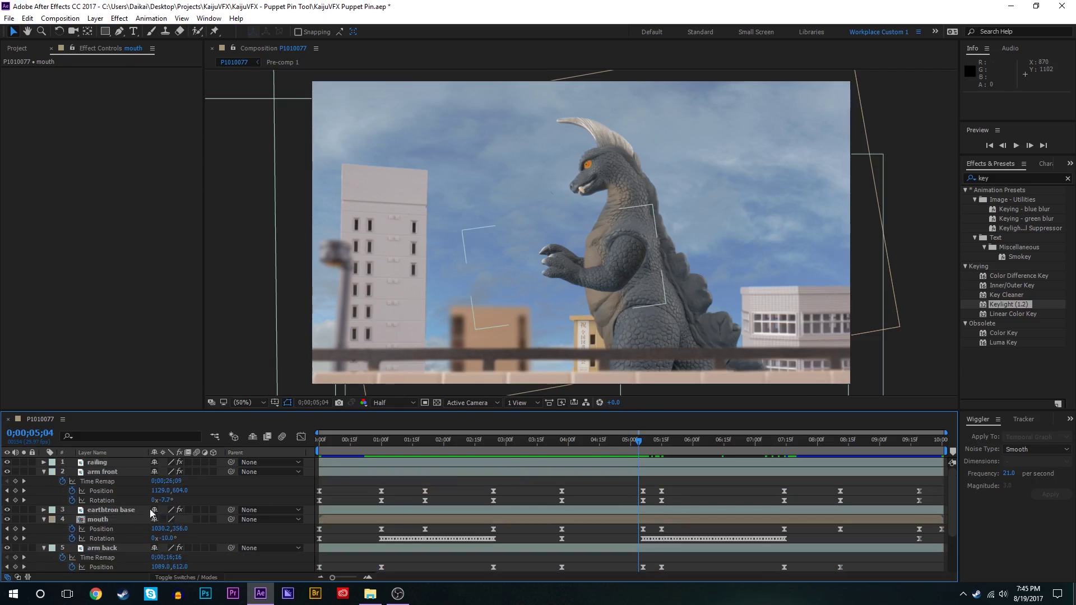
click(109, 475)
click(321, 441)
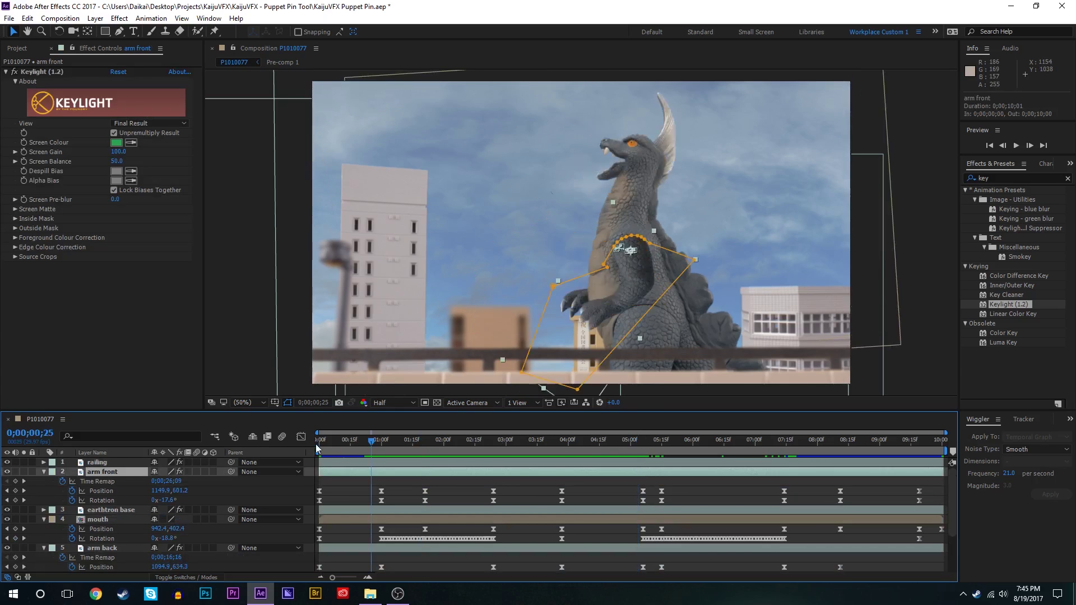
drag(322, 443, 479, 448)
scroll(449, 504, down, 2)
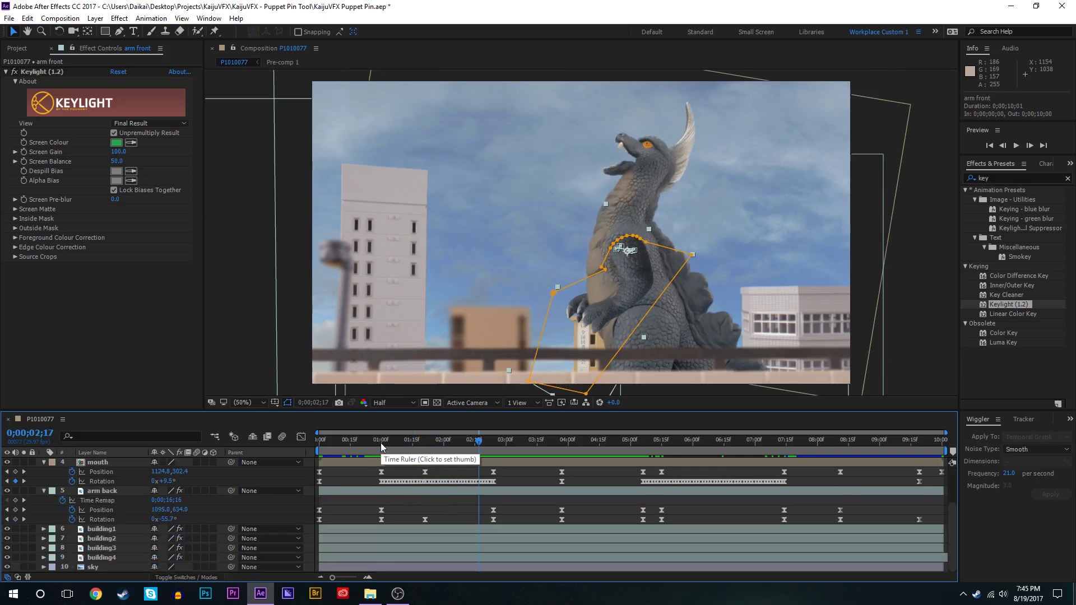
scroll(398, 470, up, 2)
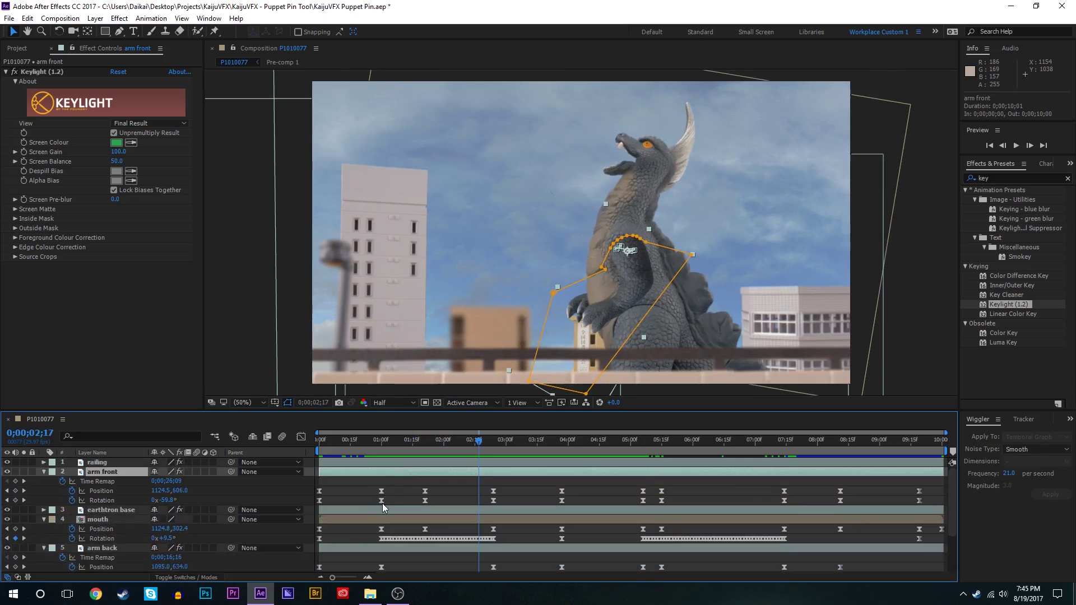
drag(382, 503, 431, 501)
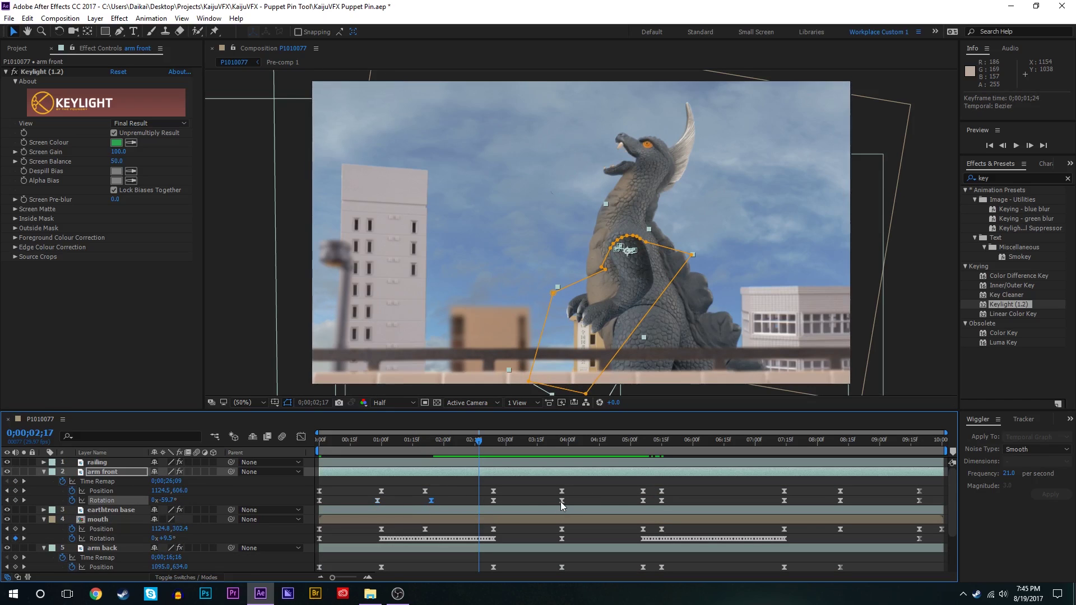
click(563, 500)
scroll(560, 505, down, 1)
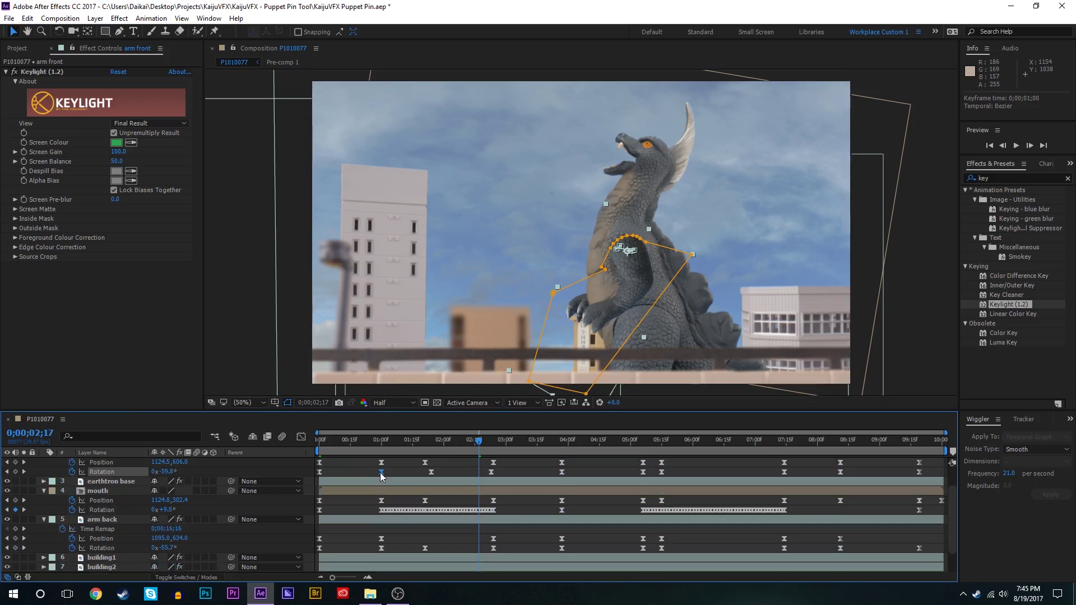
drag(381, 476, 317, 474)
scroll(590, 490, up, 1)
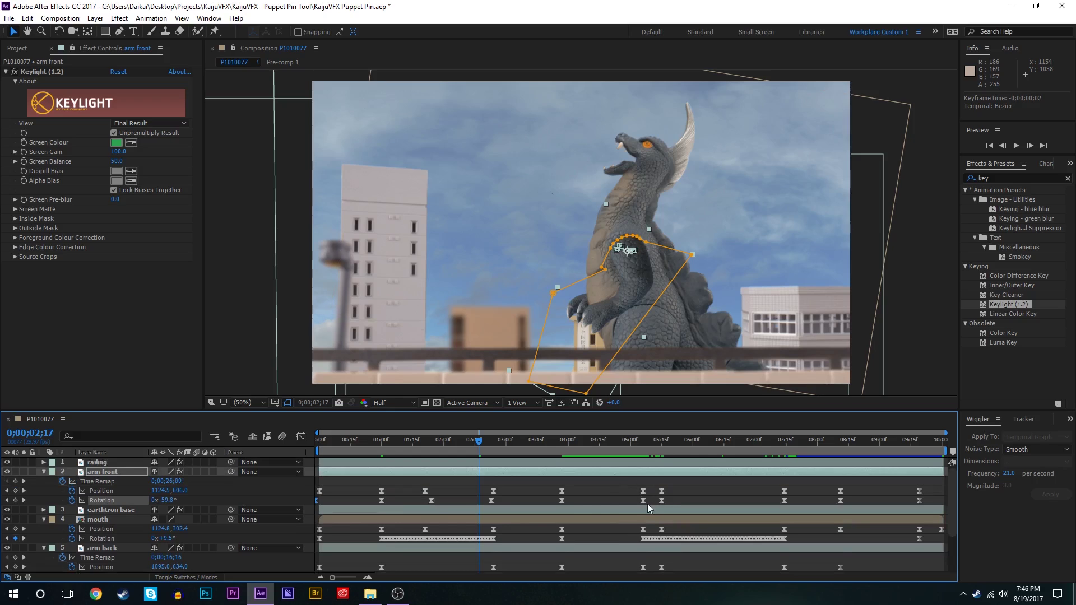
- Shift the arm front layer's remaining rotation keyframes by a few frames, one of them to 0;00;04;00, and preview the animation
drag(636, 503, 568, 502)
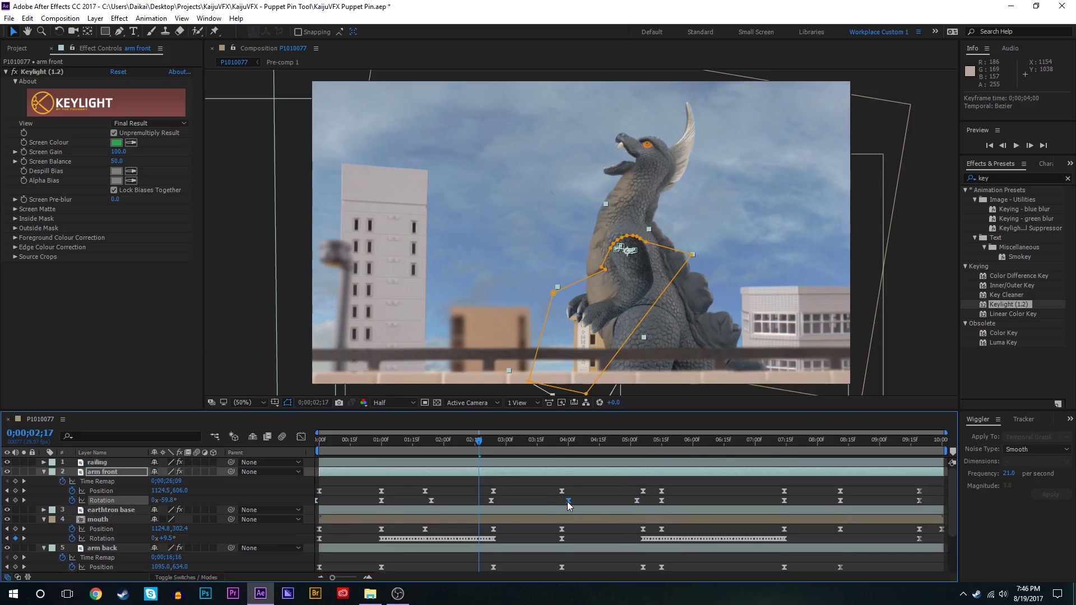
drag(784, 501, 848, 502)
drag(919, 501, 910, 504)
key(space)
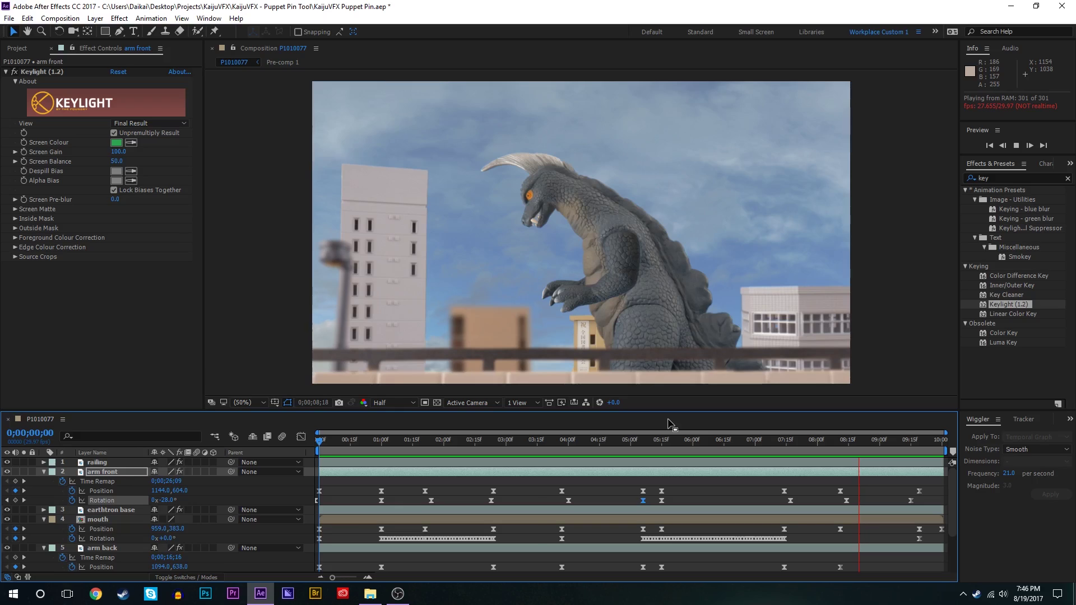
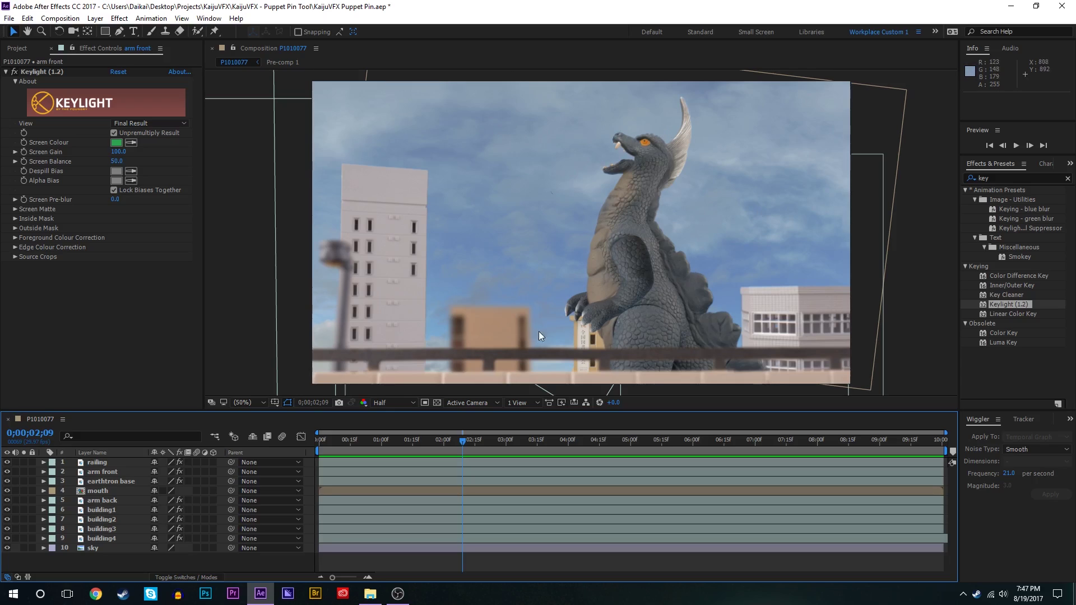
- Duplicate the earthtron base layer, remove the mask from the copy and go to the first frame
click(109, 482)
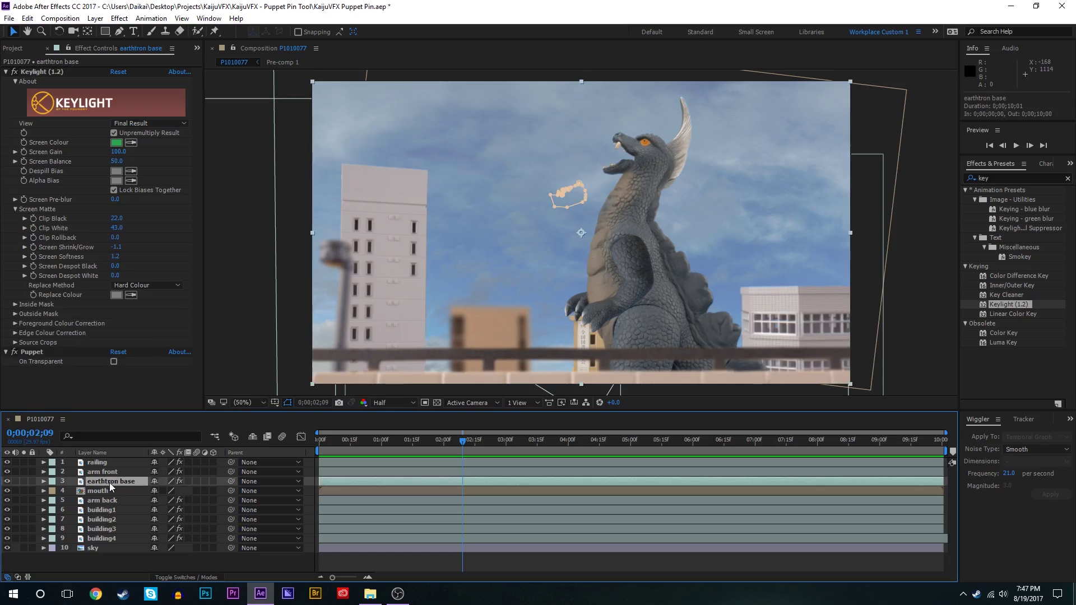
key(ctrl+d)
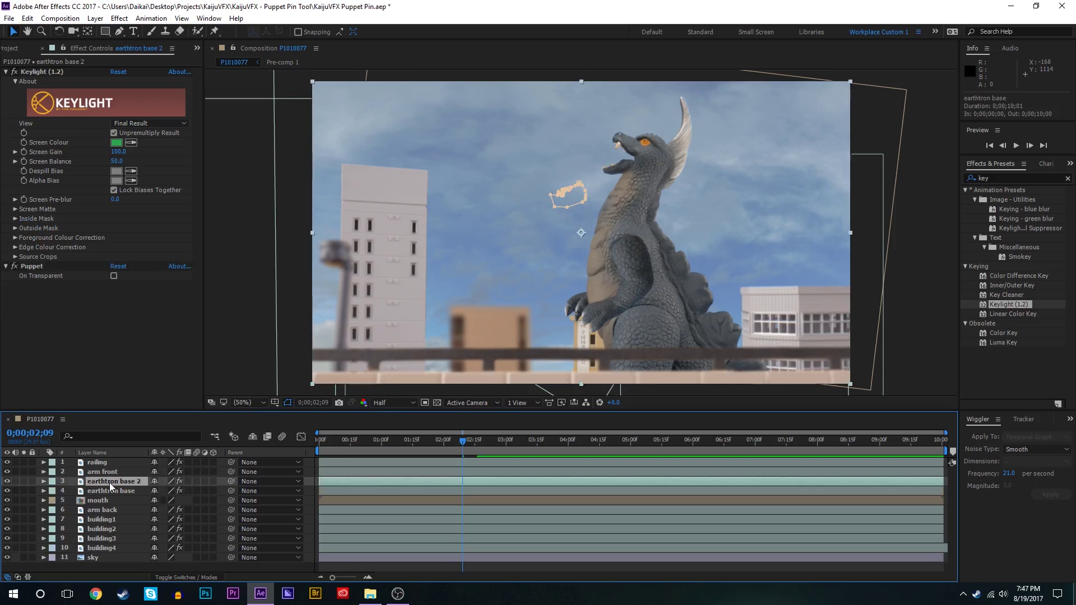
key(u)
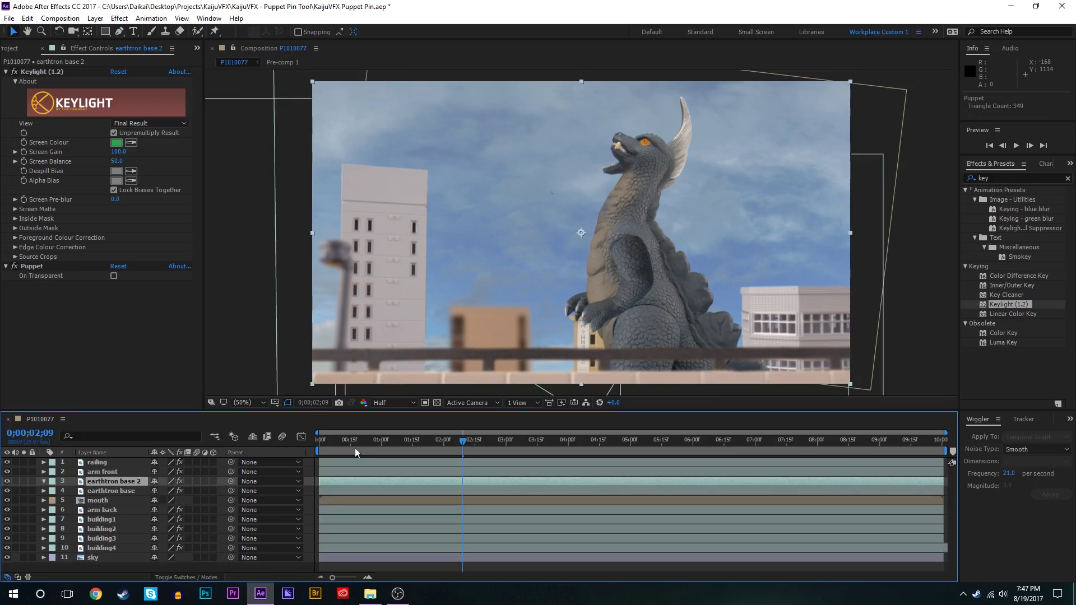
key(Home)
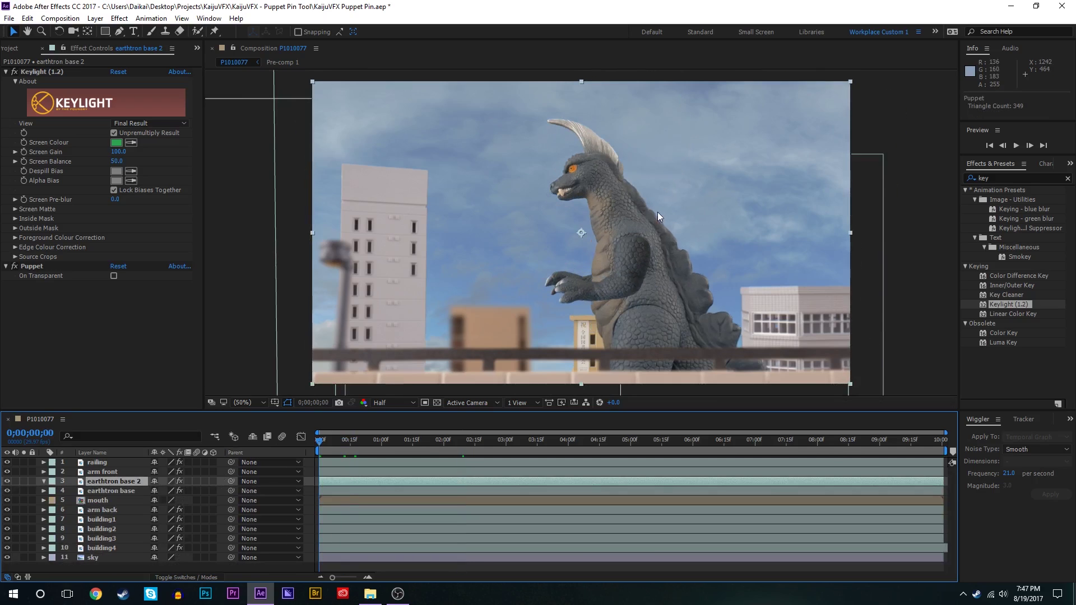
- Draw a closed mask tightly around the kaiju's orange eye on the earthtron base 2 layer at the first frame
scroll(572, 163, up, 2)
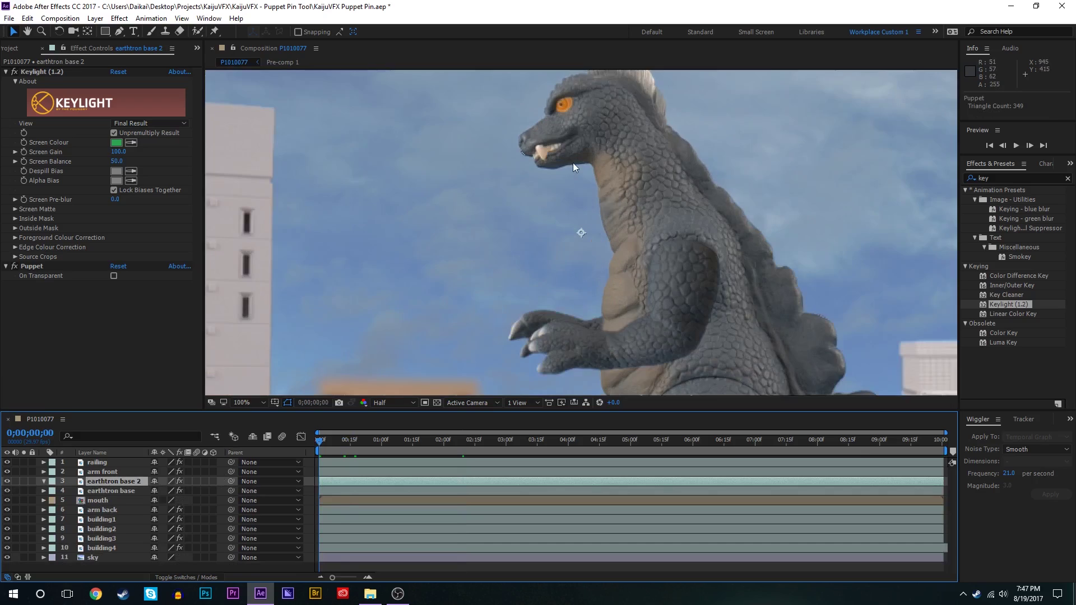
key(space)
drag(568, 276, 589, 485)
scroll(567, 165, up, 1)
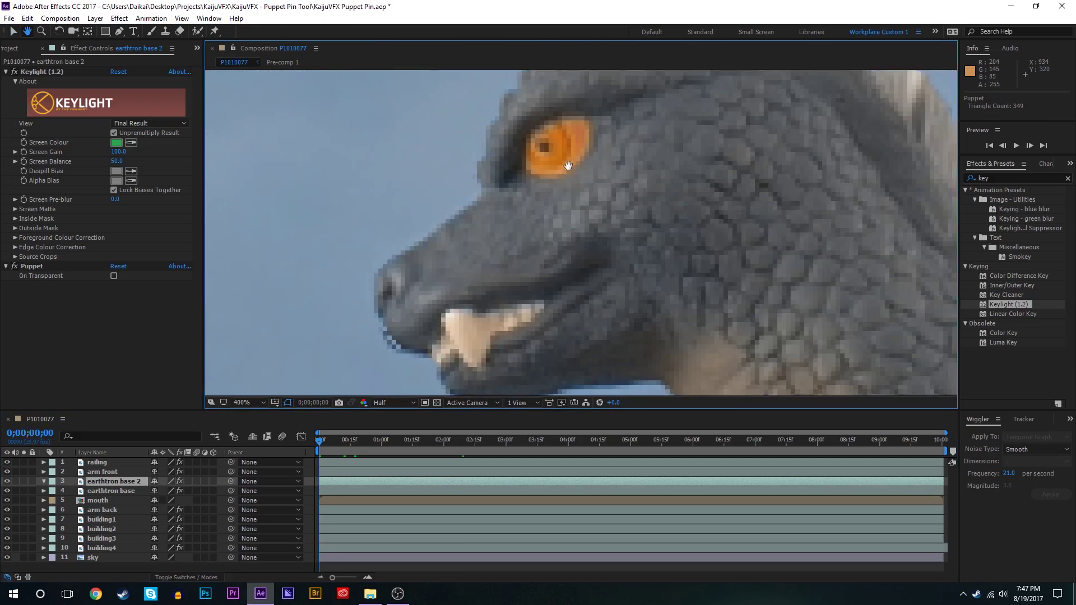
drag(567, 165, 562, 233)
click(518, 234)
click(519, 215)
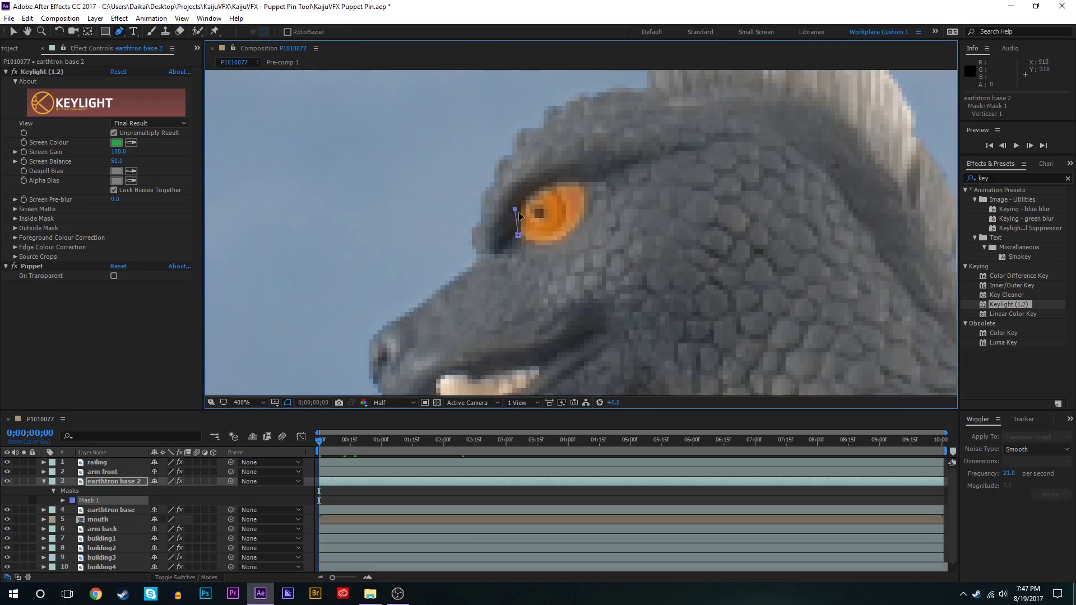
click(528, 198)
click(543, 189)
click(562, 183)
click(573, 183)
click(584, 216)
click(578, 226)
click(563, 237)
click(553, 244)
click(542, 245)
click(520, 241)
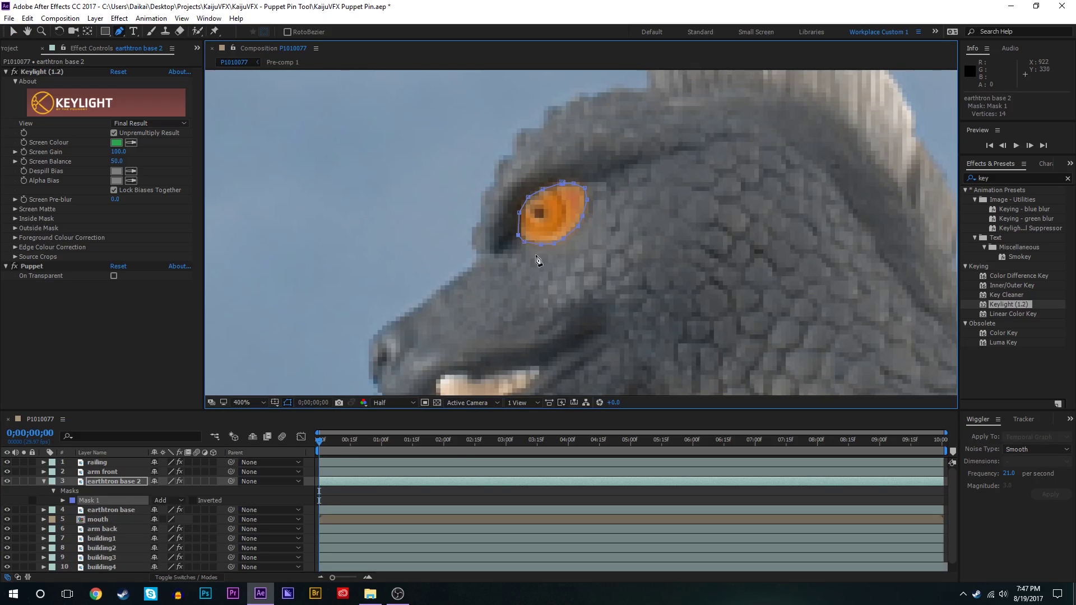
- Feather the eye mask by 2 pixels
key(f)
click(171, 500)
text(2)
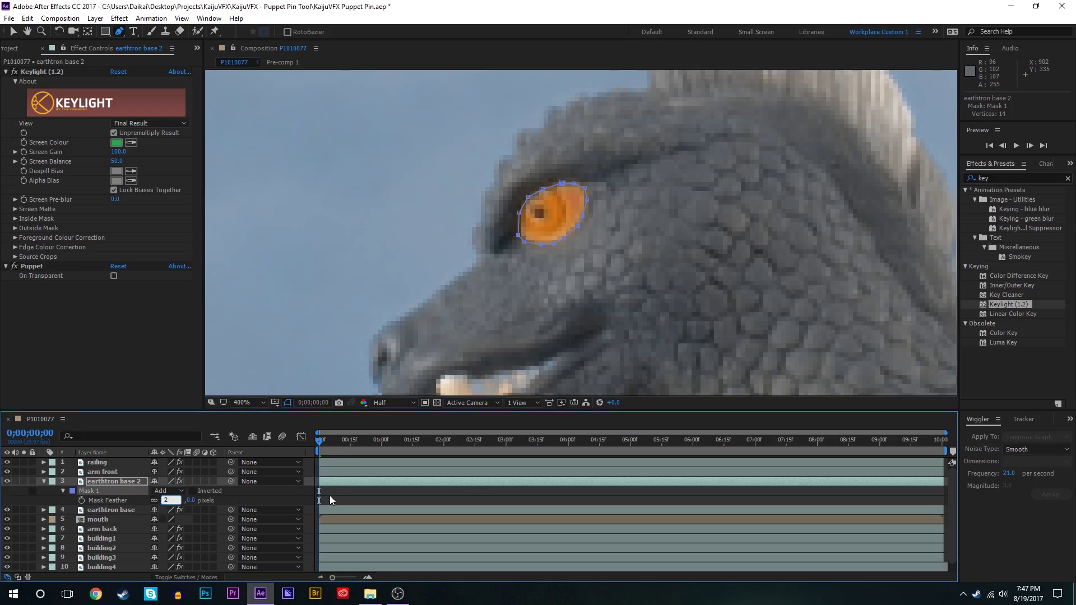
click(330, 495)
click(341, 480)
- Rename the masked duplicate layer to earthtron eye
click(263, 403)
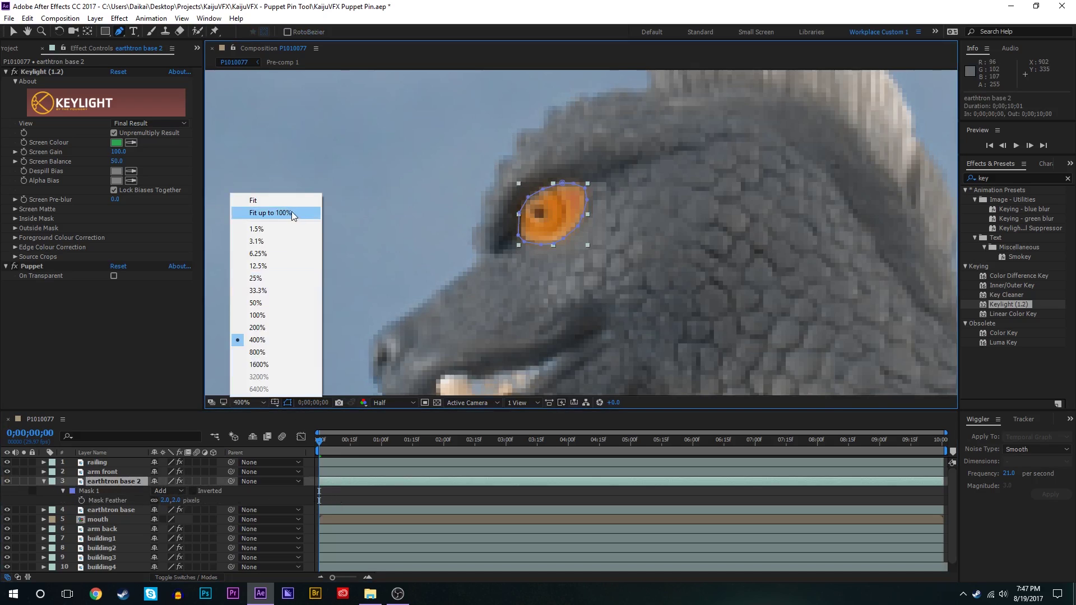
click(275, 211)
scroll(577, 233, up, 4)
drag(621, 122, 626, 370)
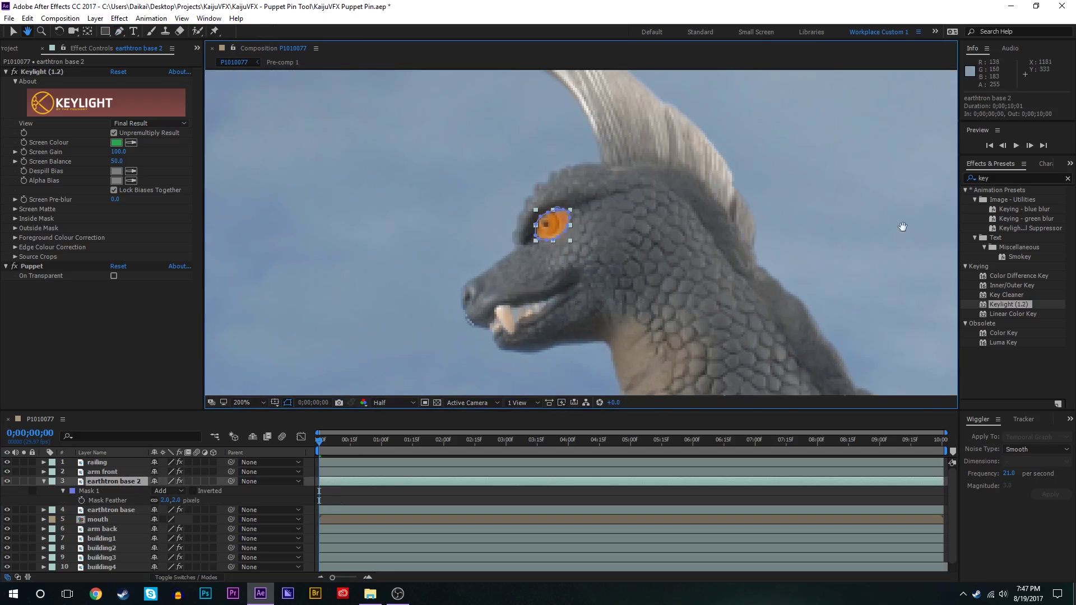
click(1012, 178)
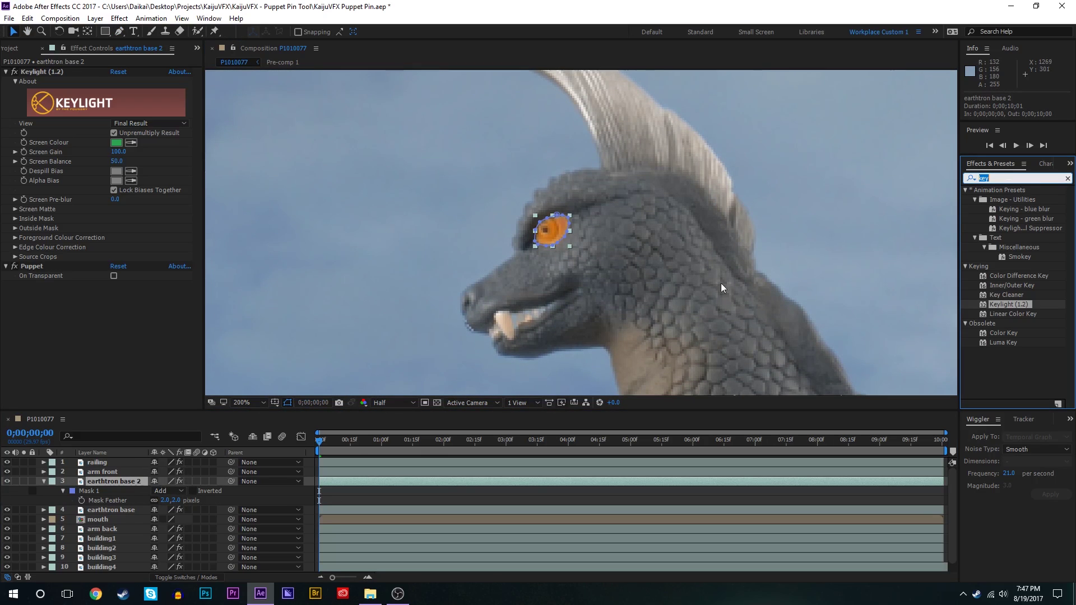
right_click(129, 479)
click(169, 475)
key(ctrl+shift+Left)
key(ctrl+shift+Left)
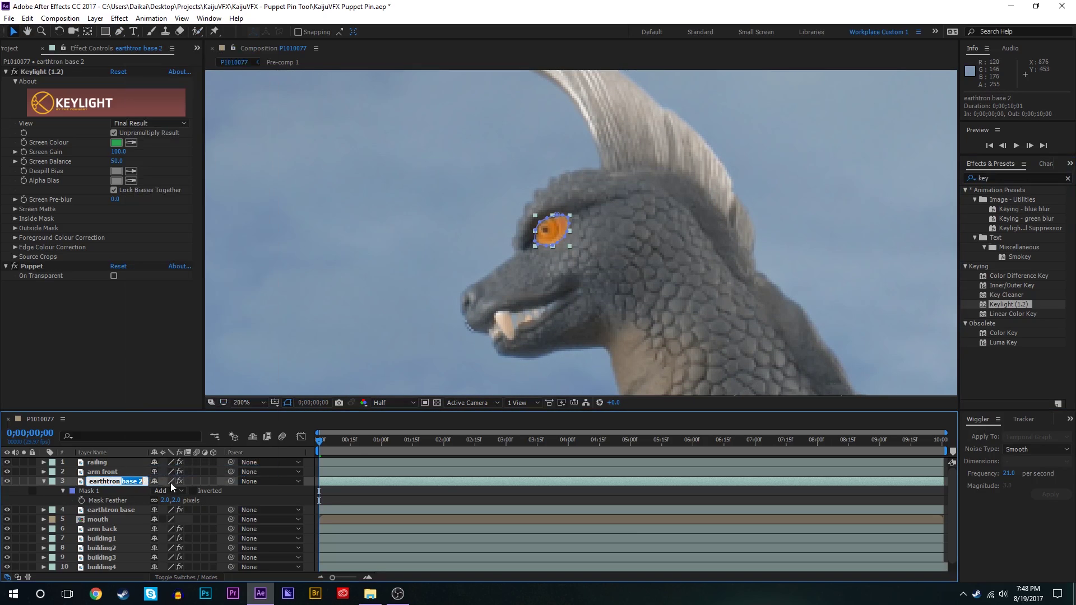
text(eye)
click(118, 475)
click(118, 479)
- Apply a Glow effect to the earthtron eye layer with a threshold of 45.1% and a radius of 6
double_click(986, 178)
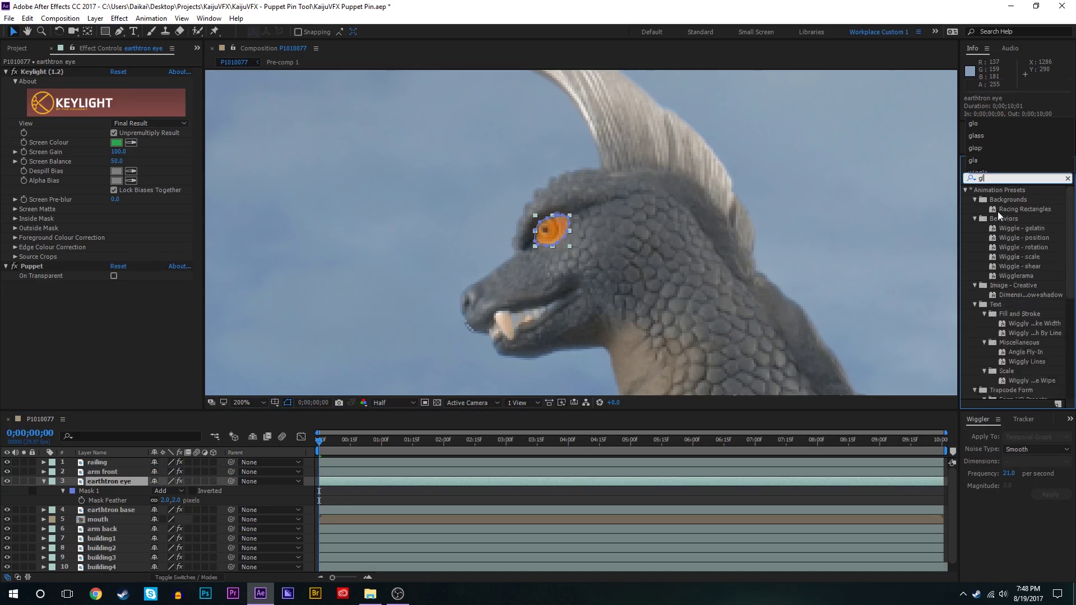
text(glo)
double_click(1009, 314)
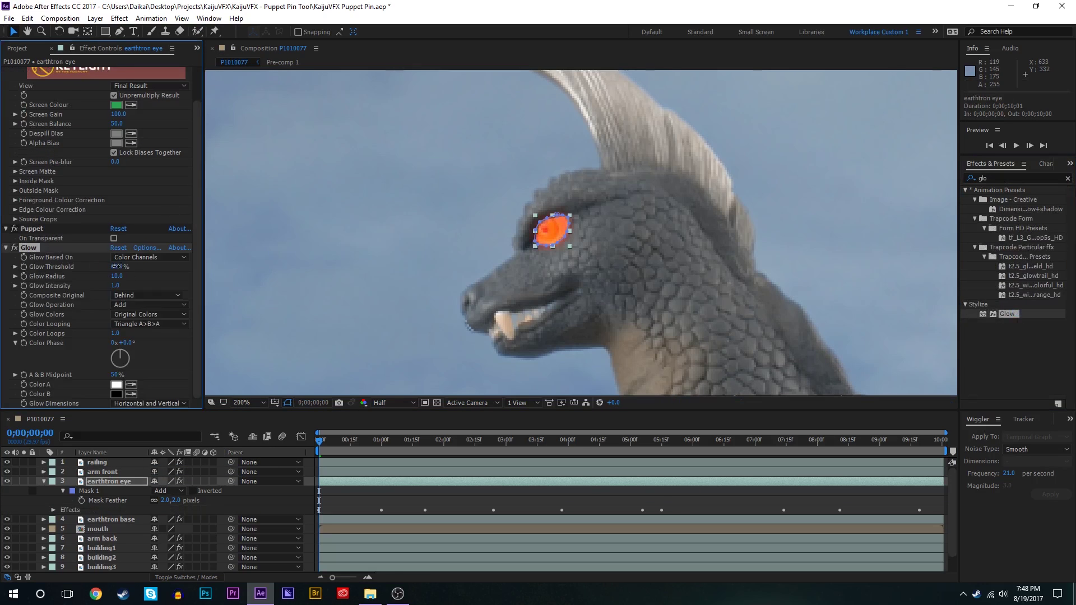
drag(115, 267, 97, 268)
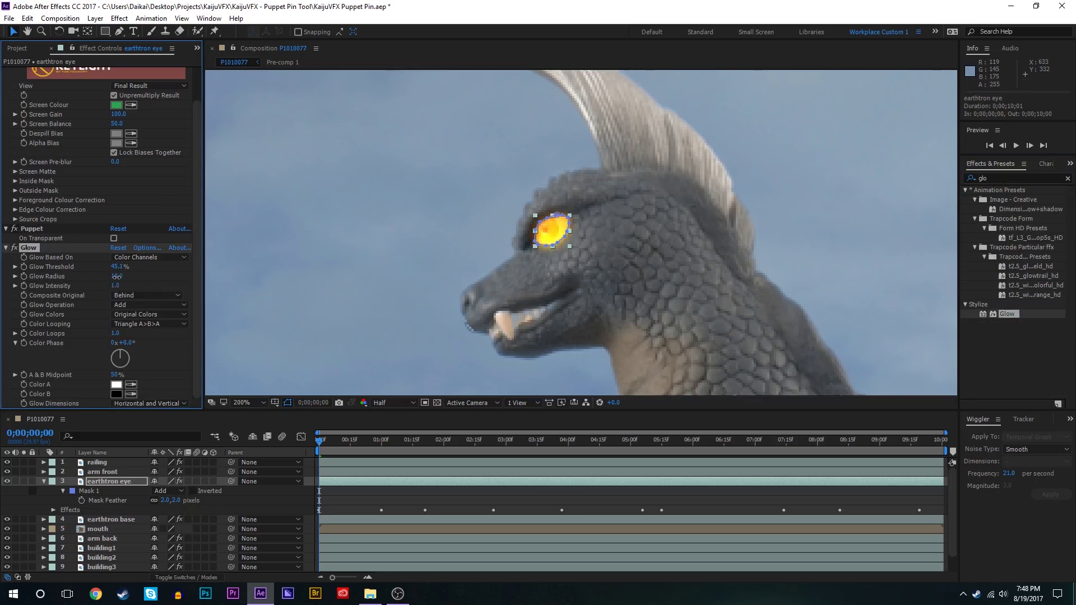
drag(103, 279, 98, 278)
click(419, 503)
scroll(554, 252, down, 2)
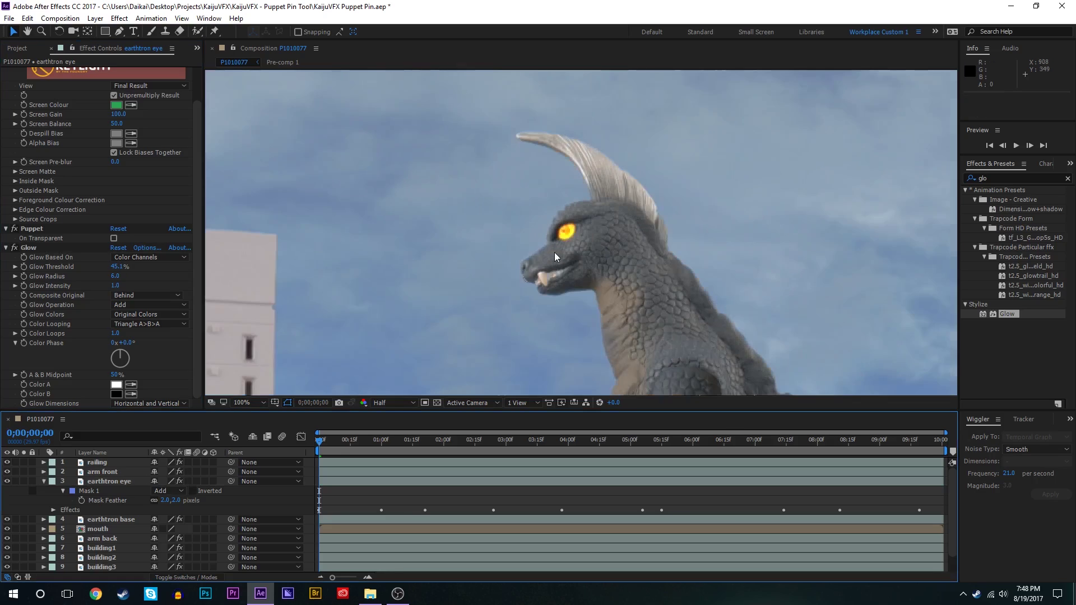
- Compare the eye with and without the glow layer and review the effects on the railing layer
click(7, 482)
click(7, 482)
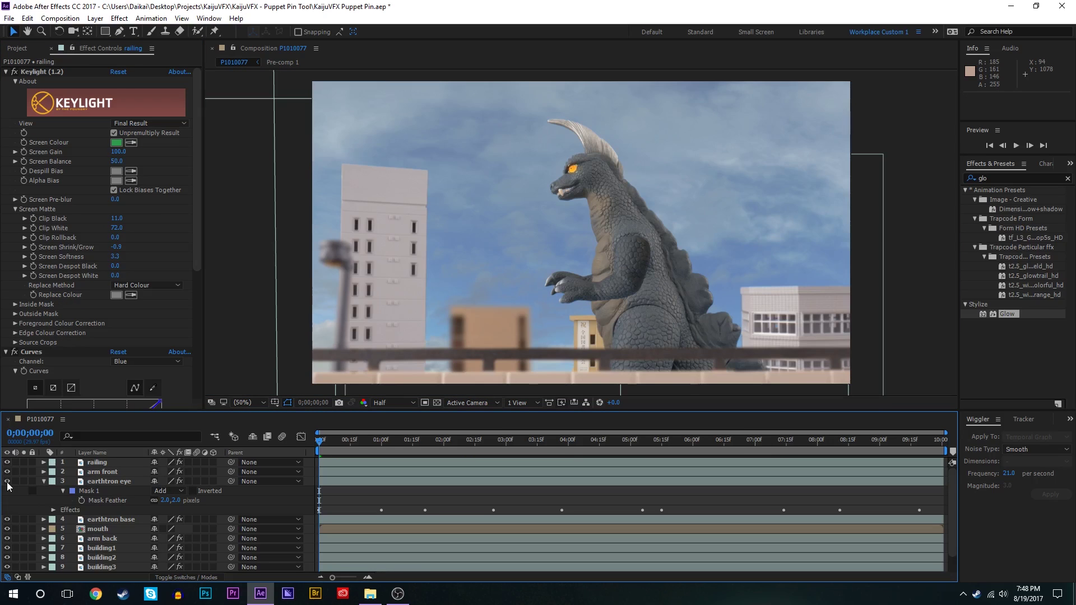
scroll(147, 296, down, 8)
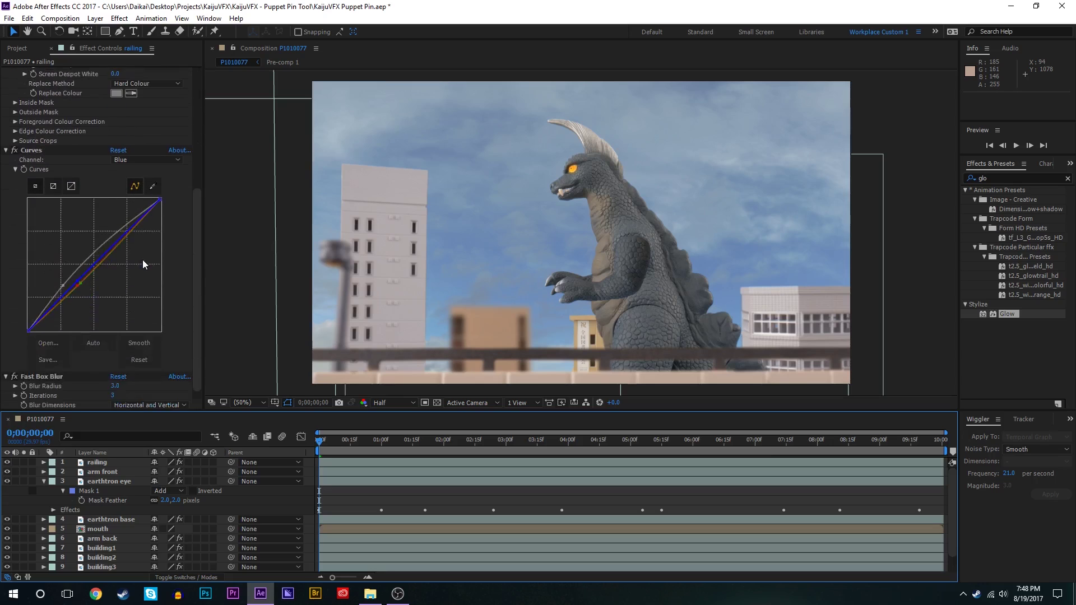
scroll(132, 347, up, 8)
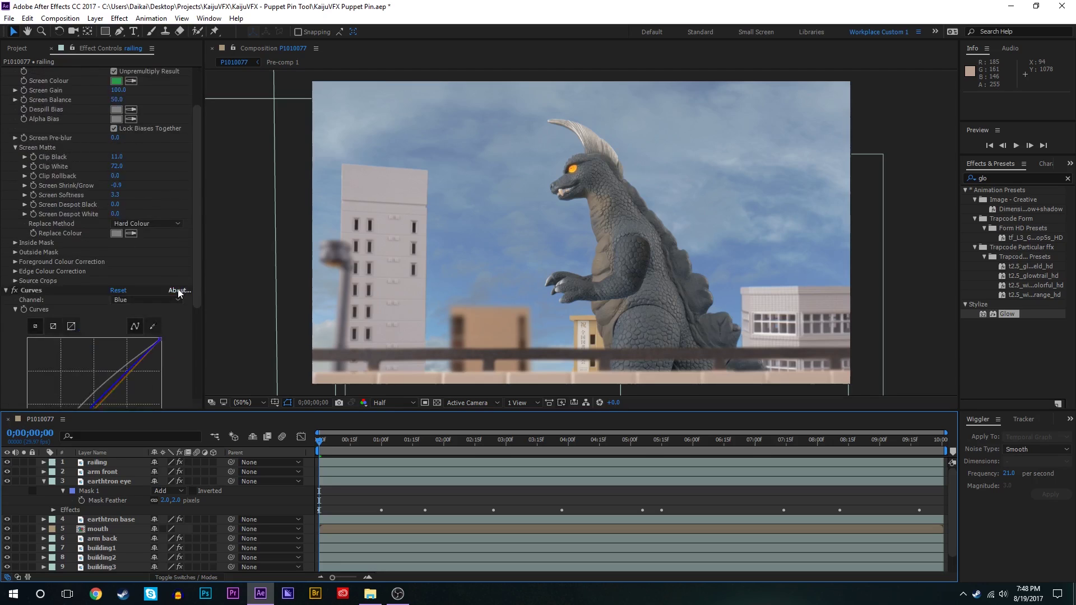
- Set the earthtron eye layer's Glow to a threshold of 38.8%, a radius of 12 and an intensity of 0.8
click(342, 481)
scroll(565, 168, up, 2)
key(space)
drag(559, 145, 550, 345)
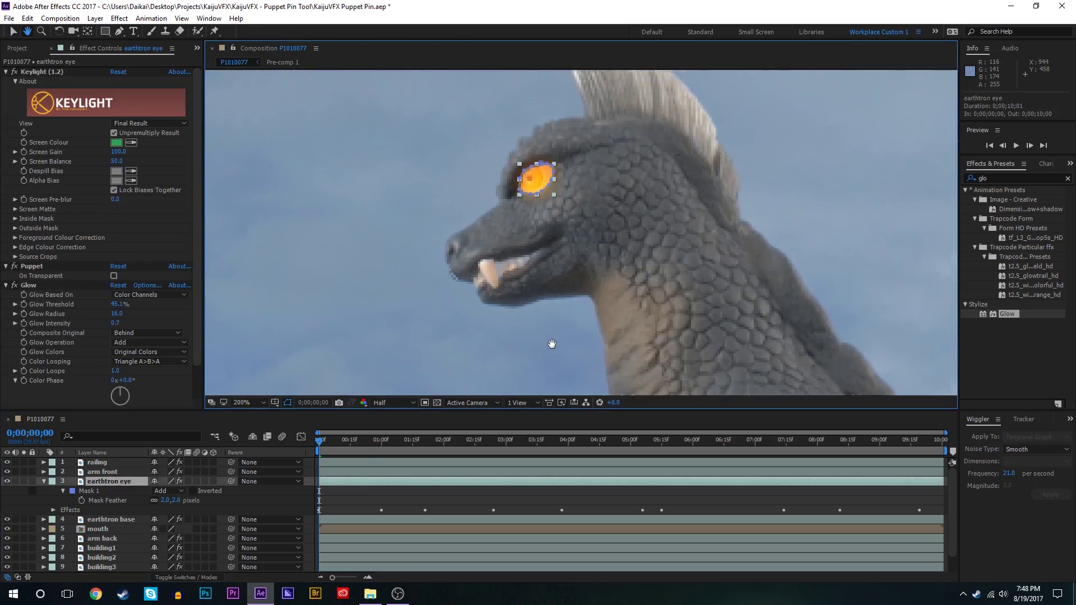
scroll(526, 205, up, 1)
drag(526, 205, 601, 299)
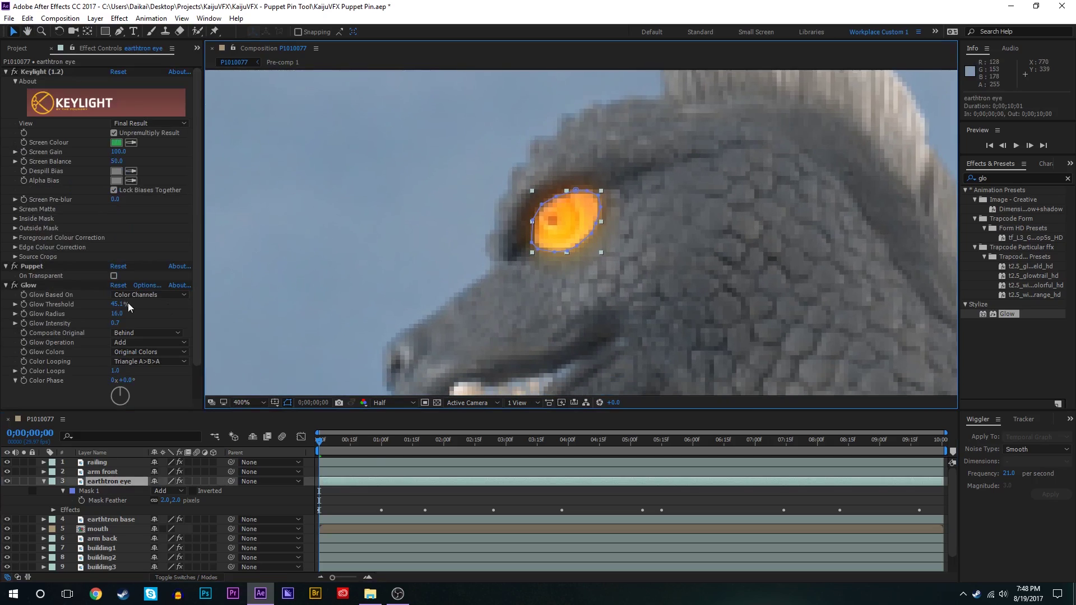
drag(118, 304, 125, 304)
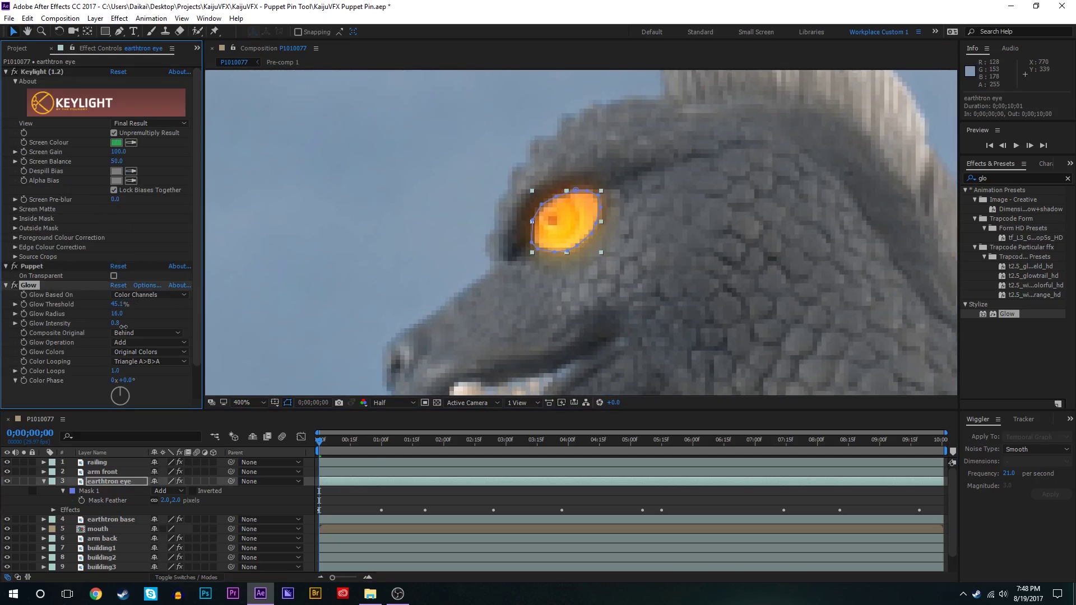
mouse_move(111, 304)
mouse_down()
mouse_move(88, 310)
mouse_move(124, 304)
mouse_move(113, 304)
mouse_up()
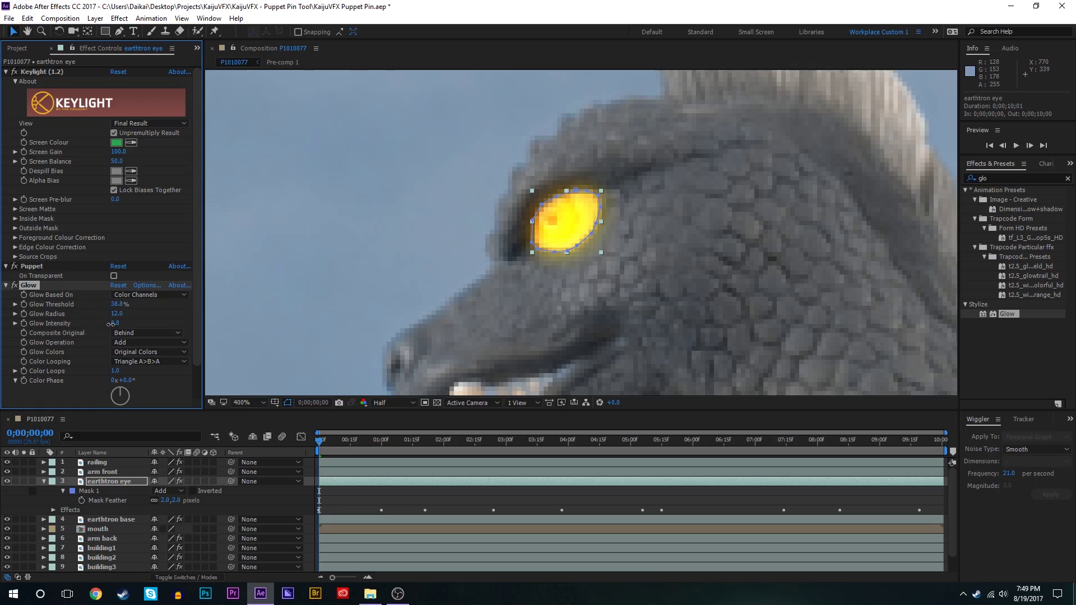
click(232, 404)
click(263, 209)
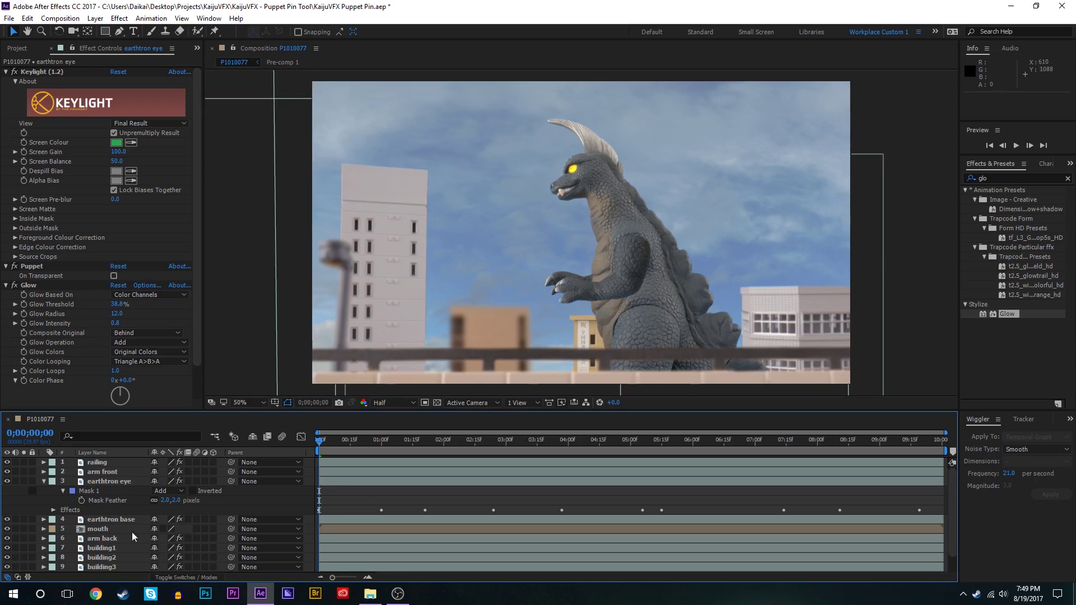
- Find the Curves effect and apply it to the earthtron base layer
scroll(148, 546, down, 1)
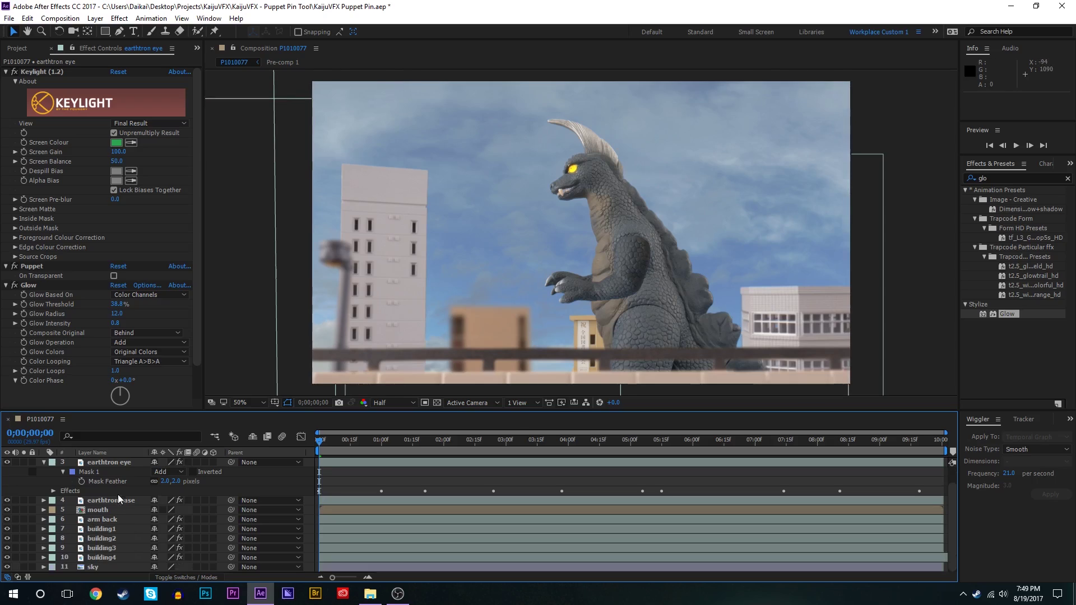
scroll(157, 490, up, 1)
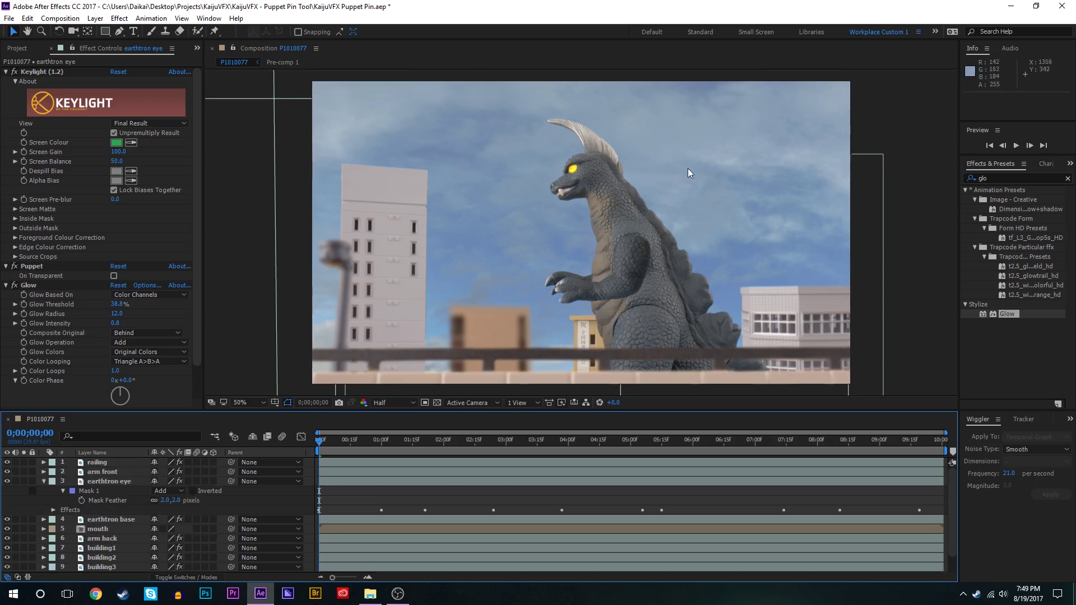
click(106, 519)
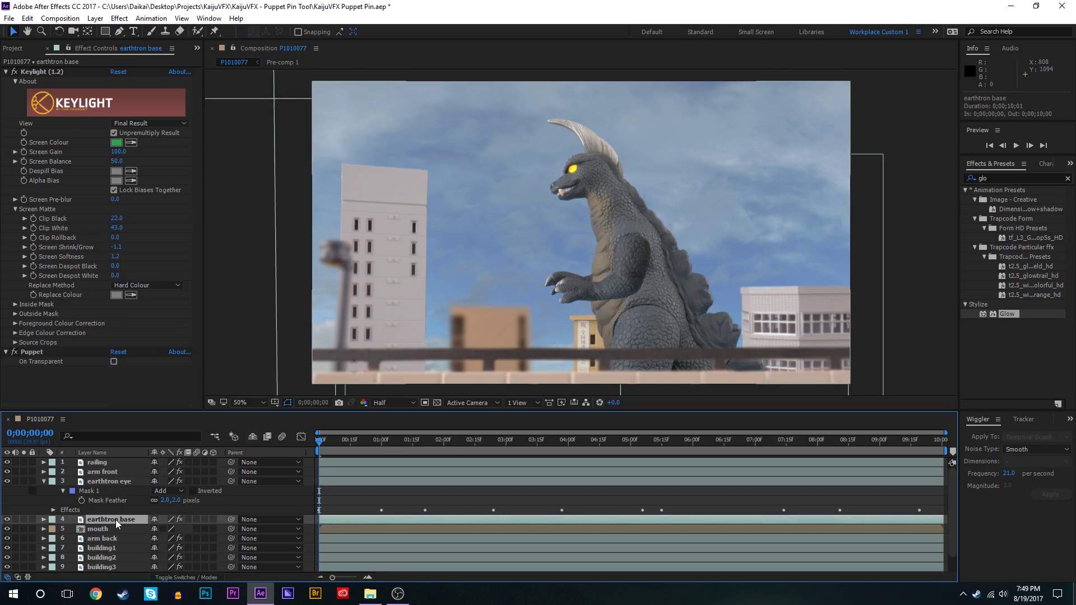
double_click(1018, 178)
text(curves)
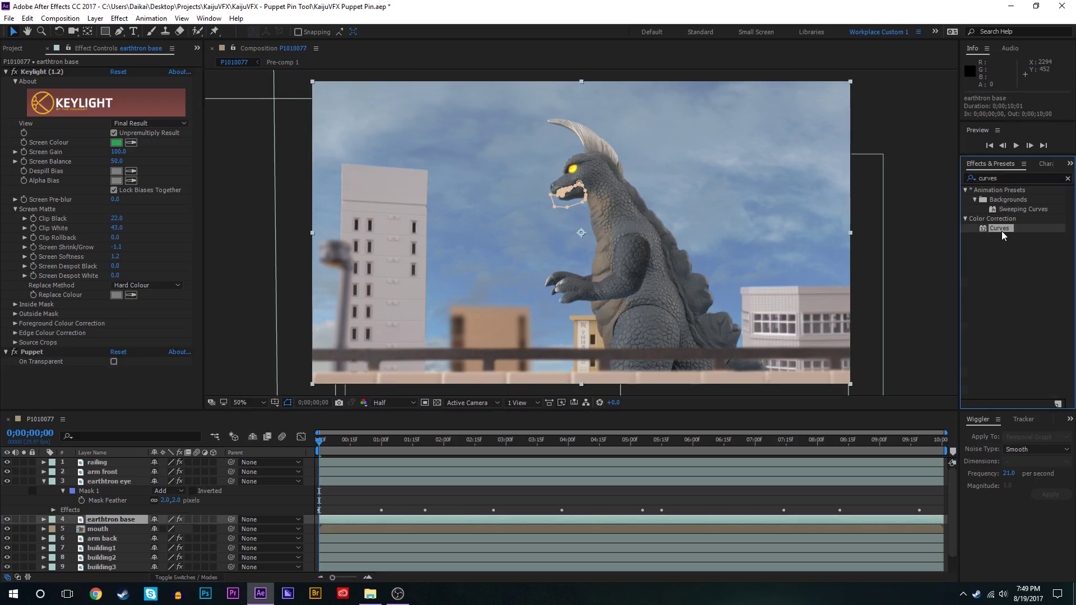
double_click(1001, 230)
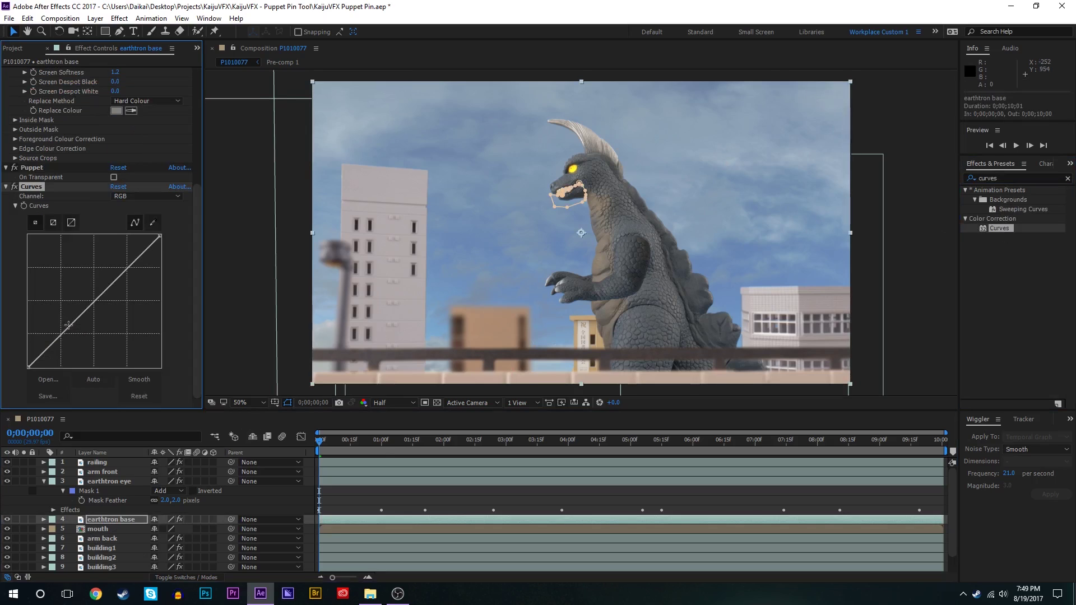
- Lift the darker tones on earthtron base's RGB curve, anchor its highlights, and adjust the red channel curve
drag(69, 325, 70, 319)
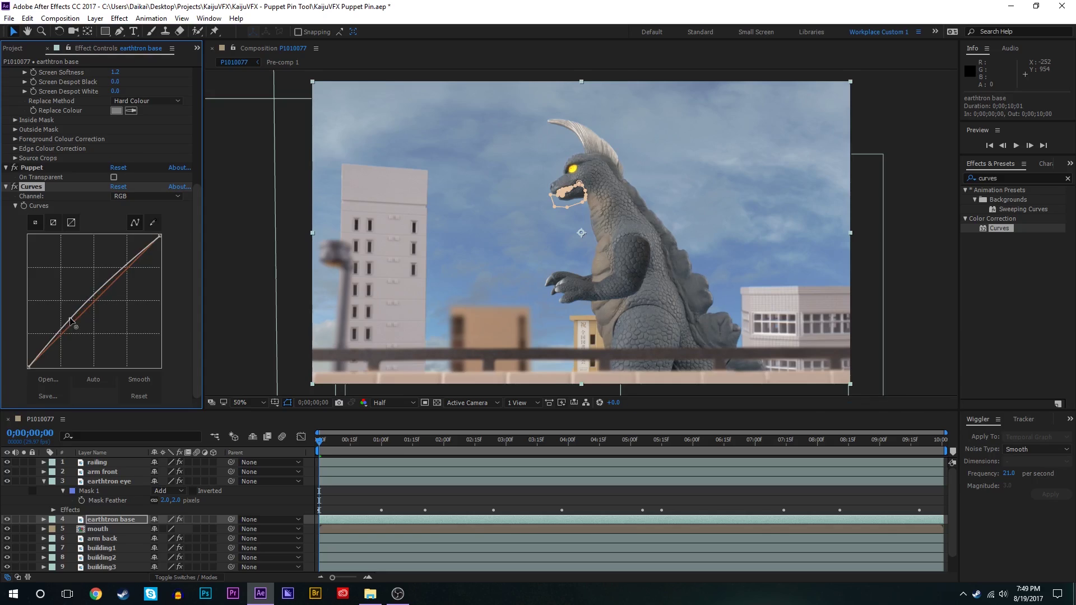
drag(127, 266, 130, 269)
click(79, 318)
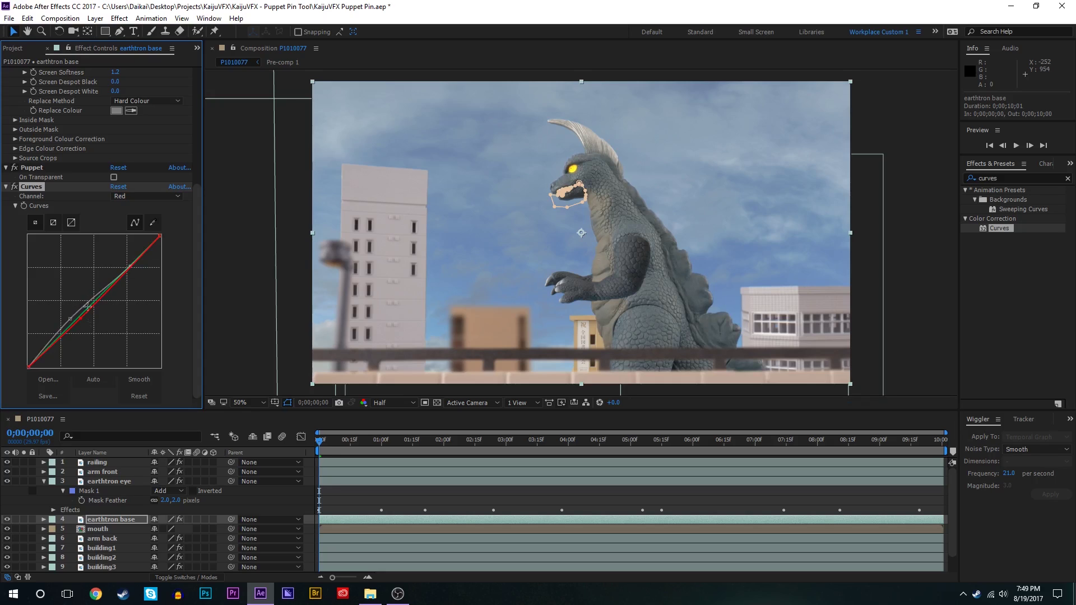
click(85, 308)
- Raise the darker tones of the blue curve slightly and fine-tune the shadow point of the RGB curve
click(147, 196)
click(126, 244)
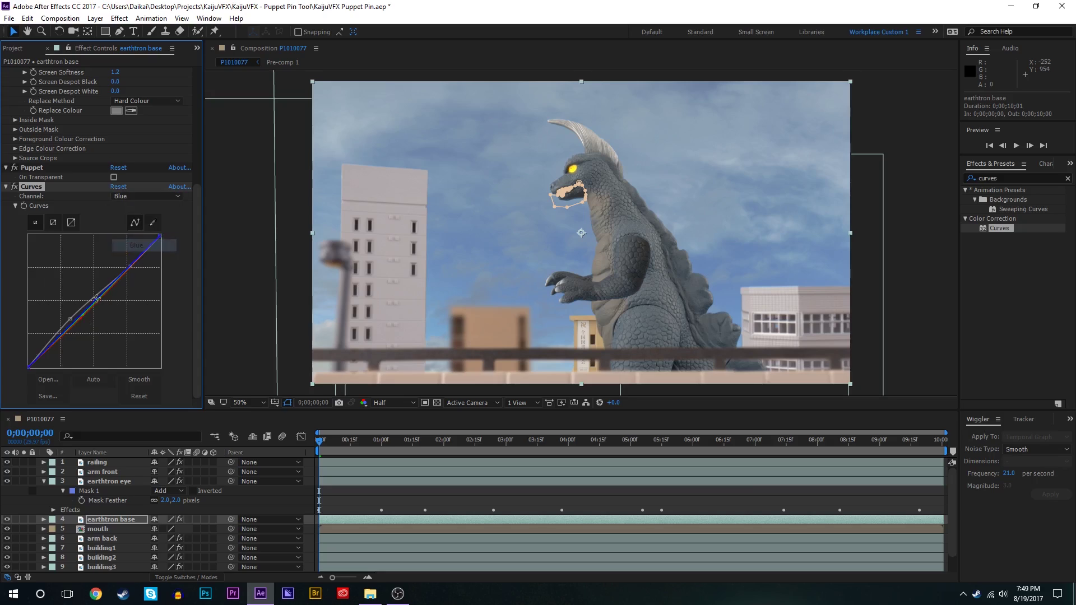
drag(86, 313, 83, 314)
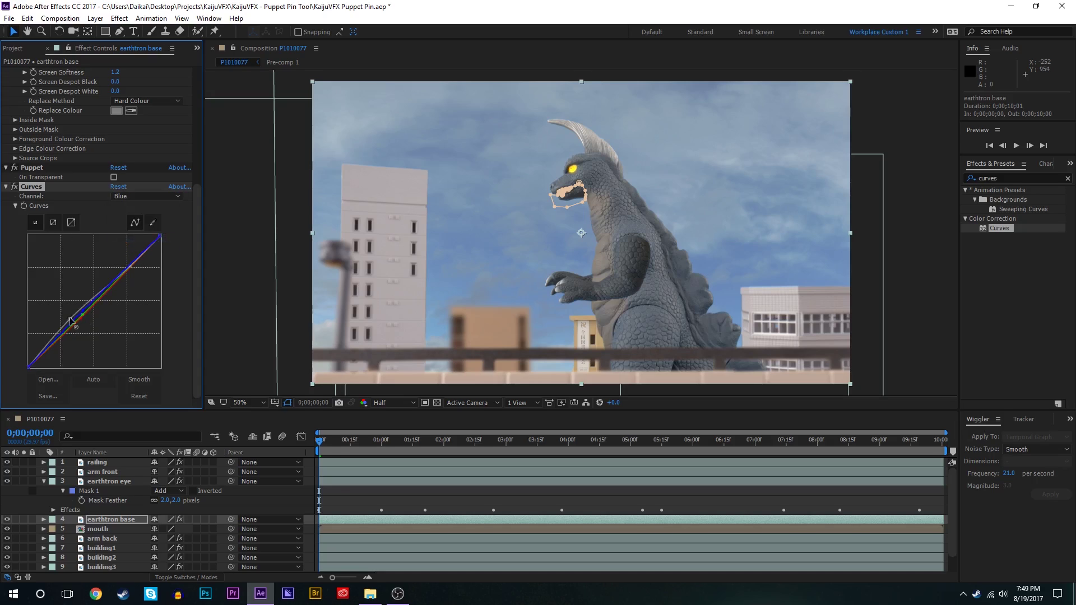
click(69, 320)
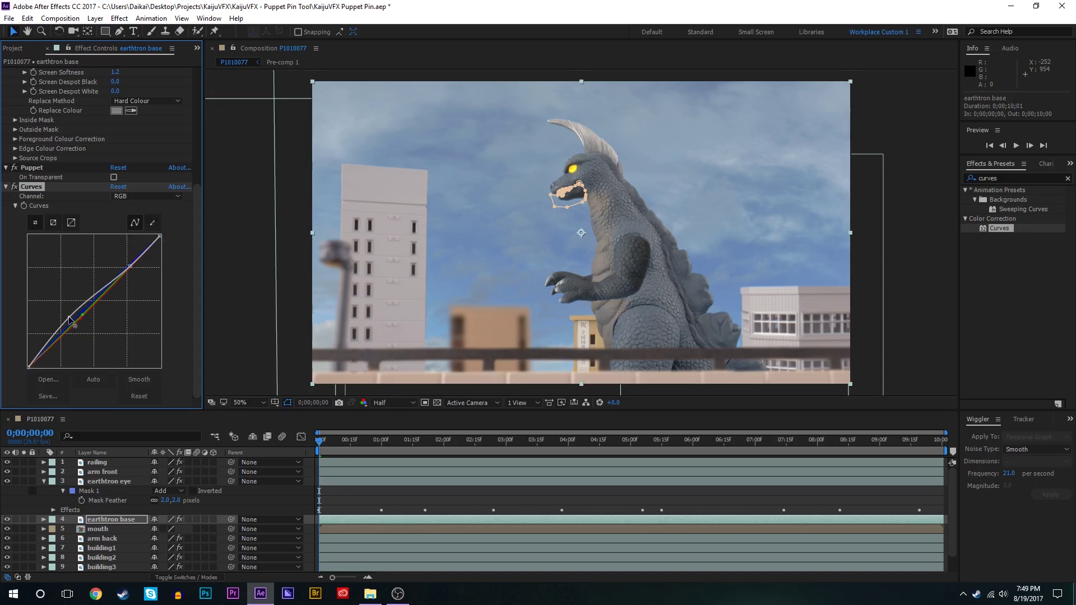
- Compare the kaiju's body with and without the Curves effect and check the earthtron eye layer's effects
click(15, 187)
click(15, 187)
click(408, 482)
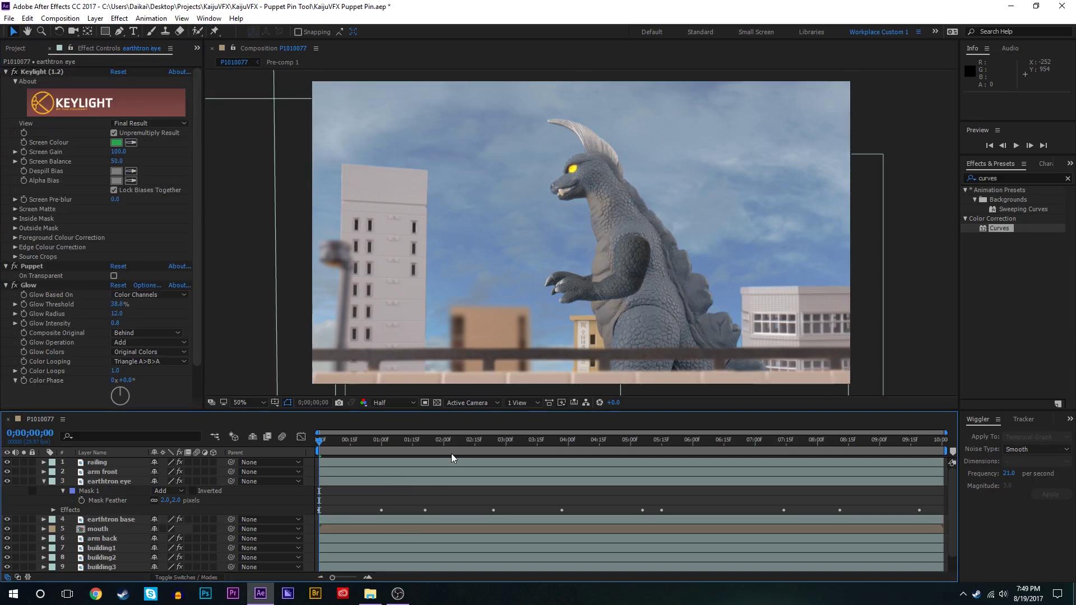
click(418, 481)
scroll(57, 295, down, 2)
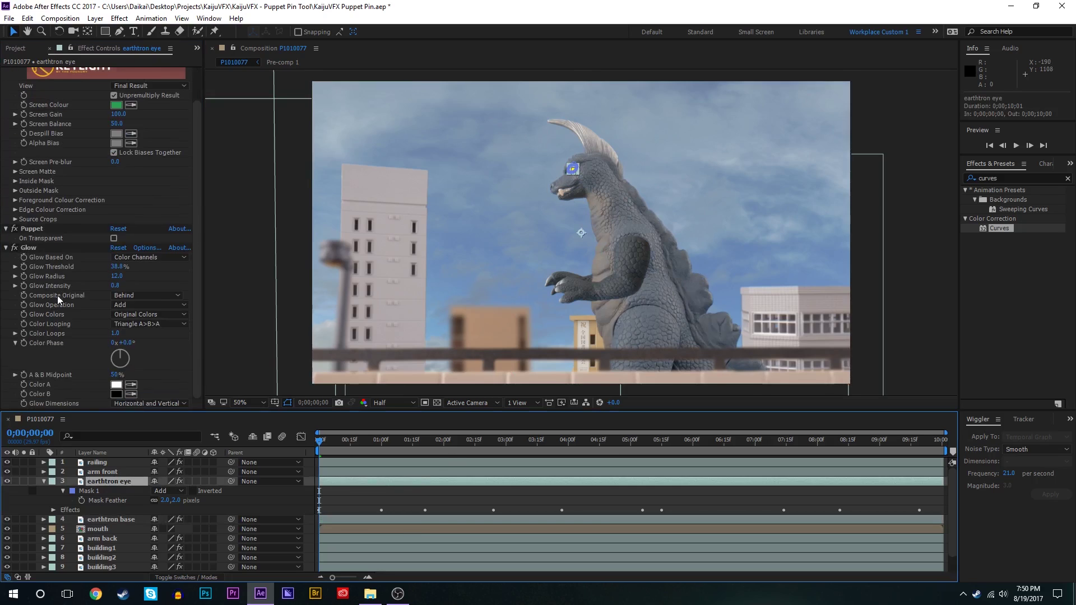
click(15, 190)
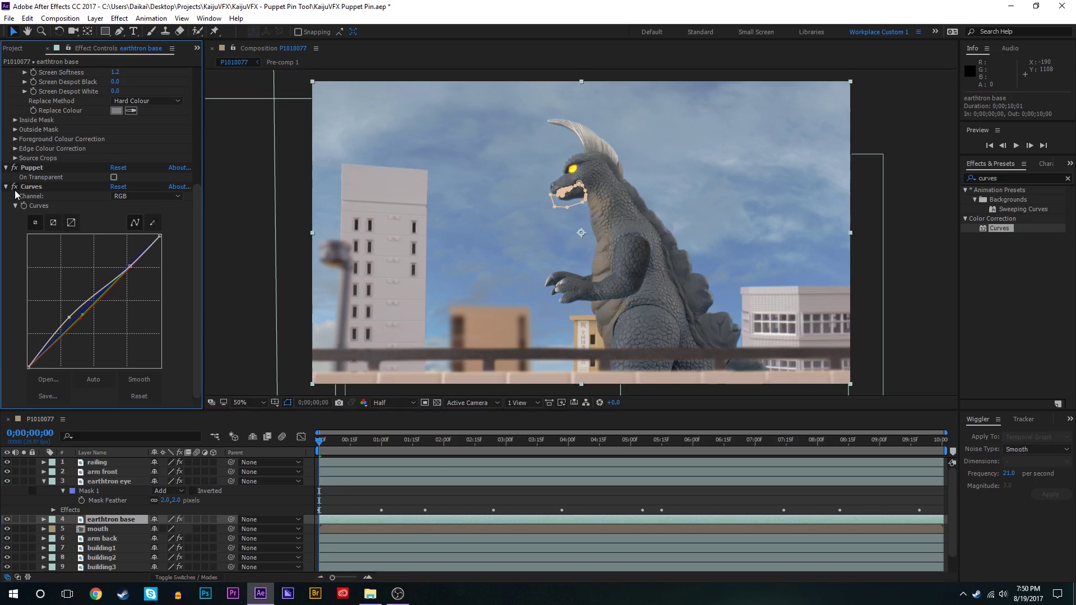
click(15, 190)
click(15, 190)
click(15, 190)
click(14, 190)
click(15, 190)
- Copy the Curves effect from earthtron base onto the arm front, mouth and arm back layers
click(40, 188)
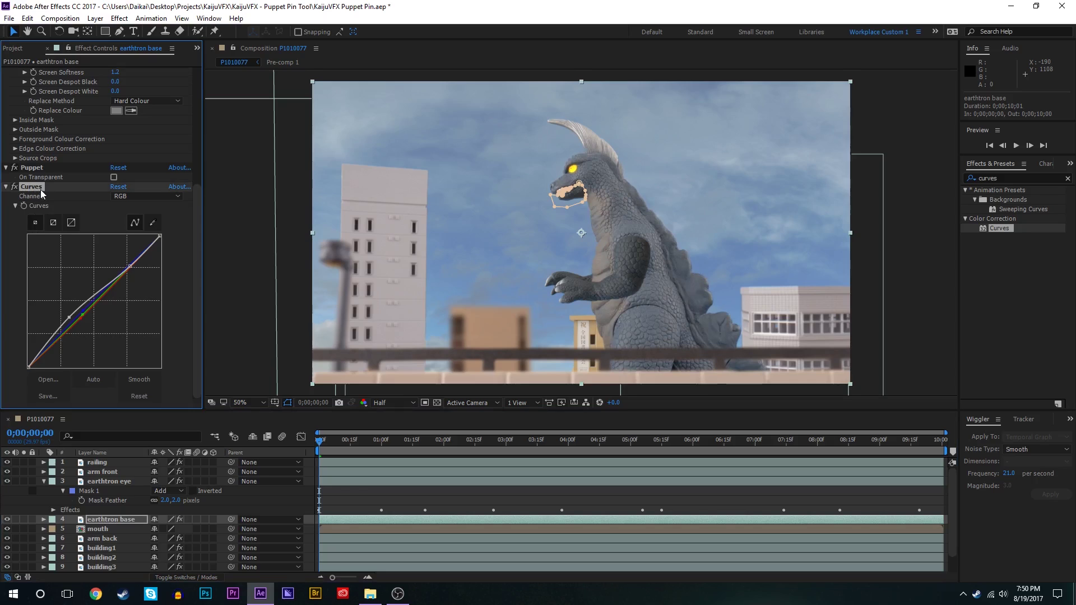
click(113, 470)
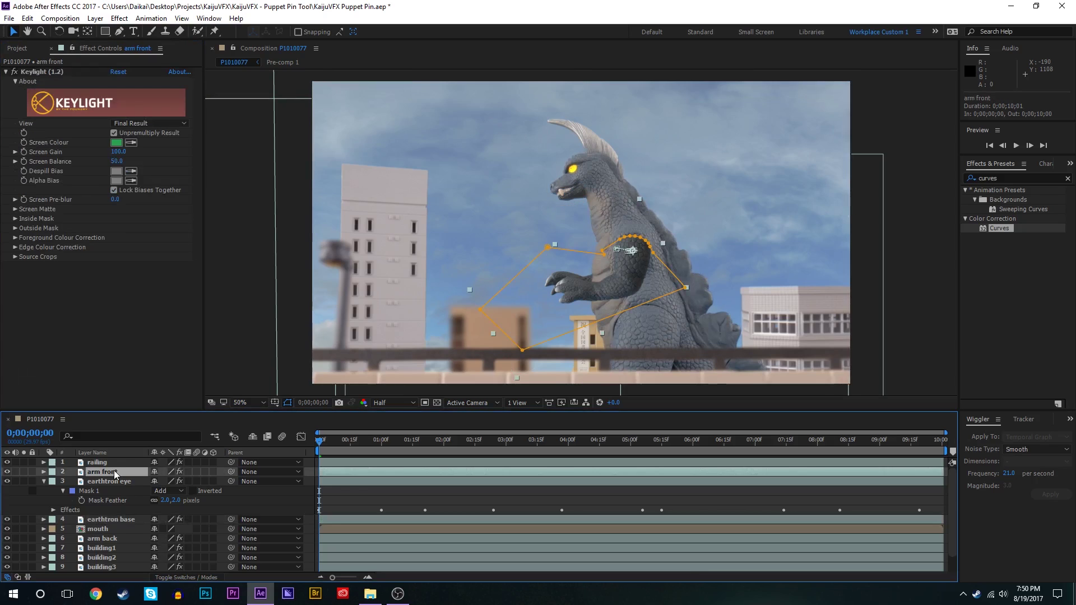
scroll(113, 469, down, 1)
ctrl+click(110, 511)
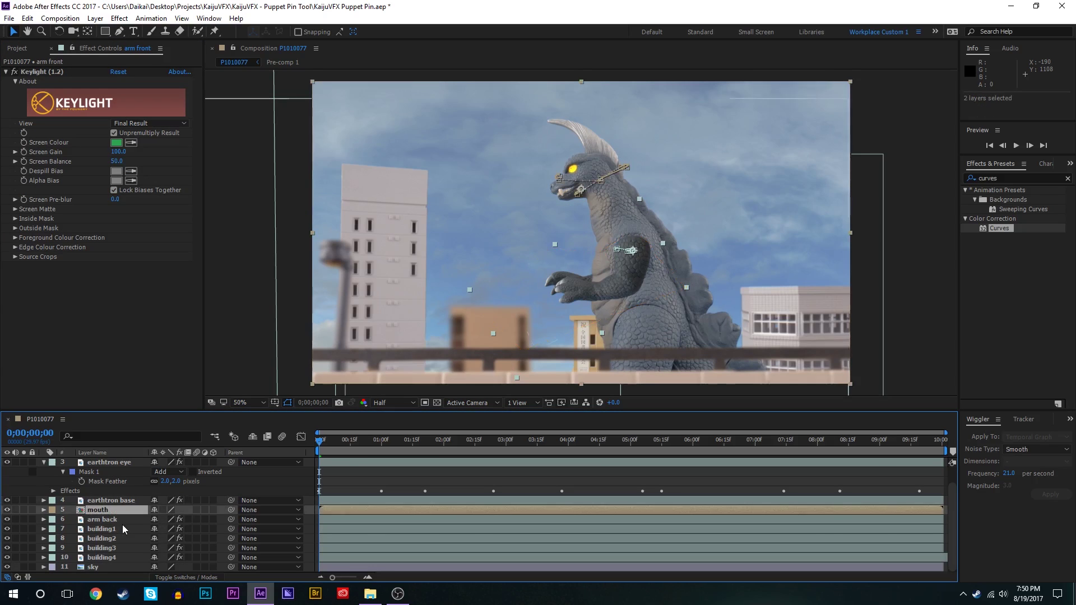
ctrl+click(121, 522)
key(ctrl+alt+shift+e)
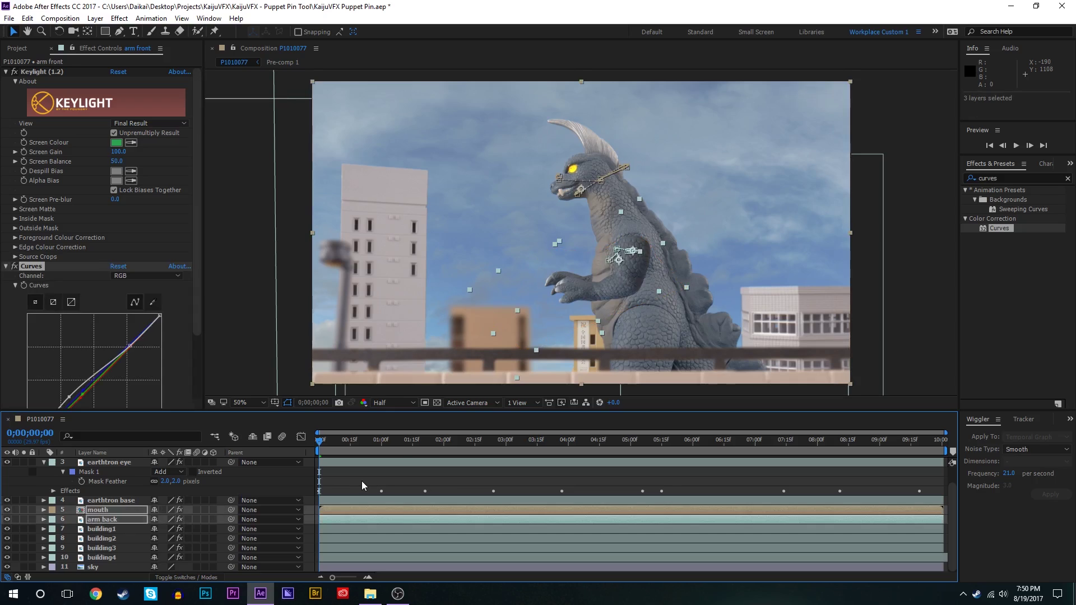
click(362, 481)
- Turn on motion blur for the layers from arm front through arm back and enable it for the composition
drag(414, 439, 778, 424)
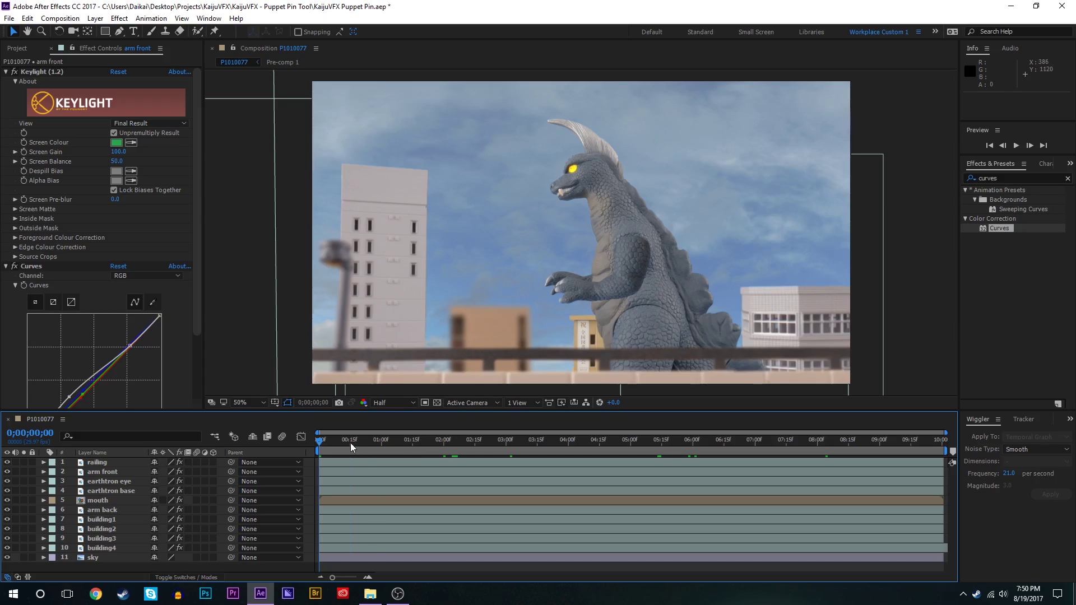
drag(350, 442, 412, 442)
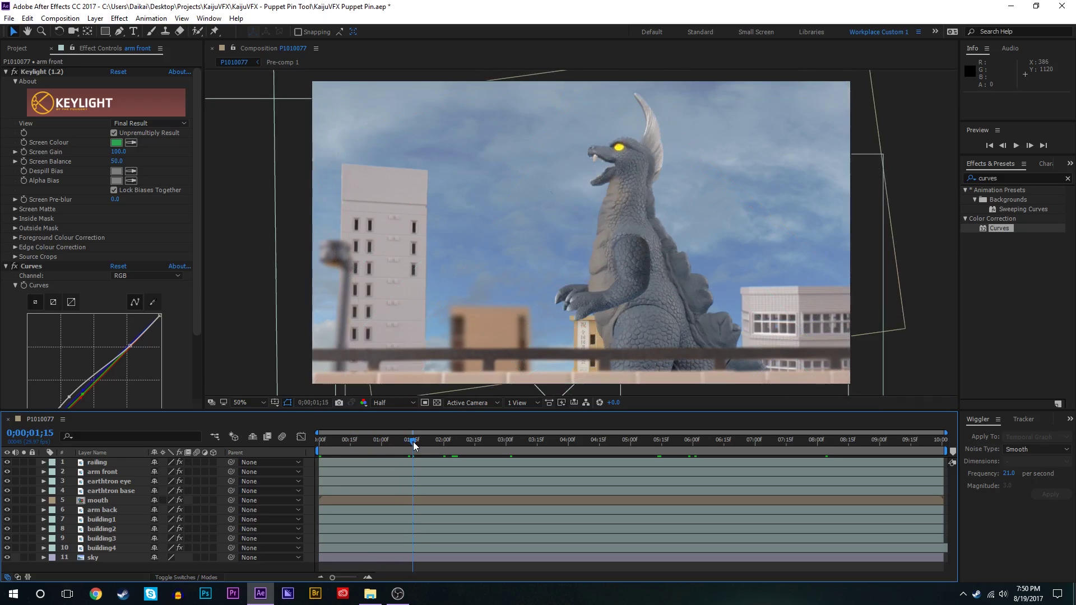
click(106, 472)
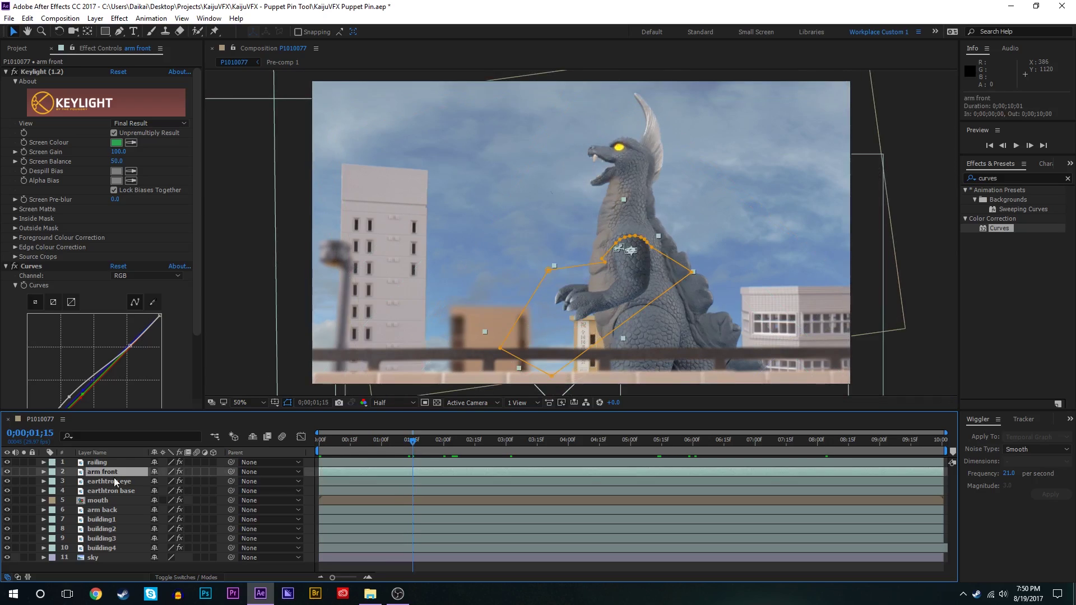
shift+click(110, 510)
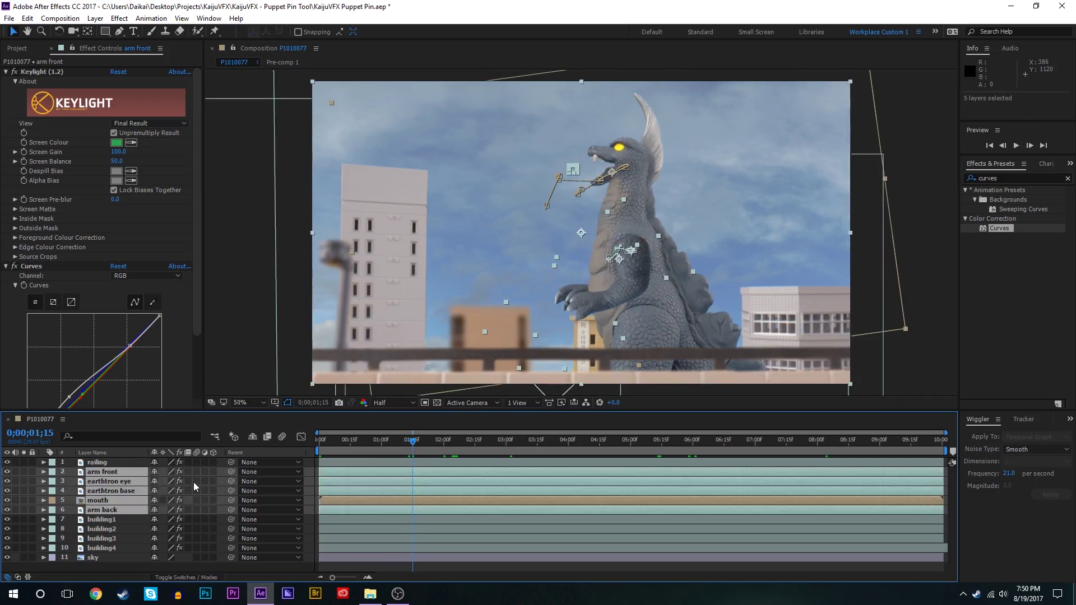
click(135, 462)
click(282, 437)
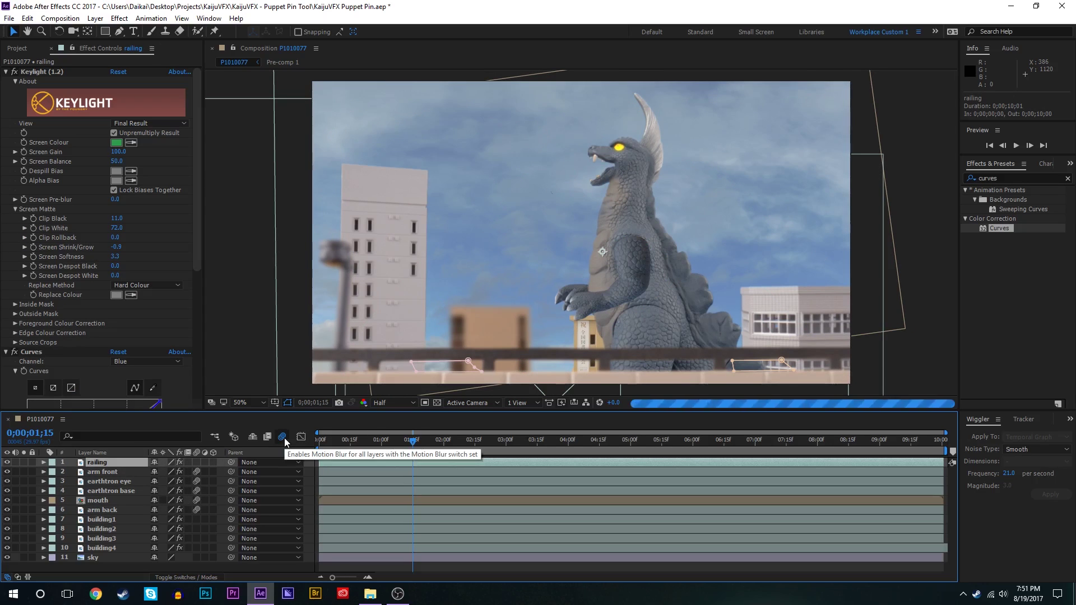
- Inspect the motion-blurred kaiju at several frames between about 1;25 and 3;15
click(435, 447)
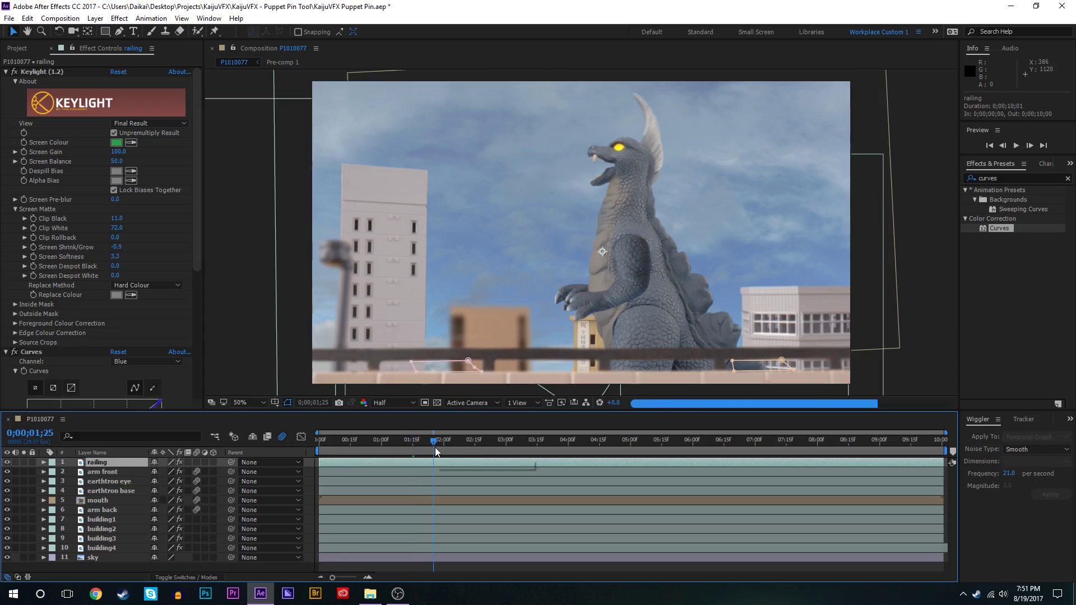
click(484, 452)
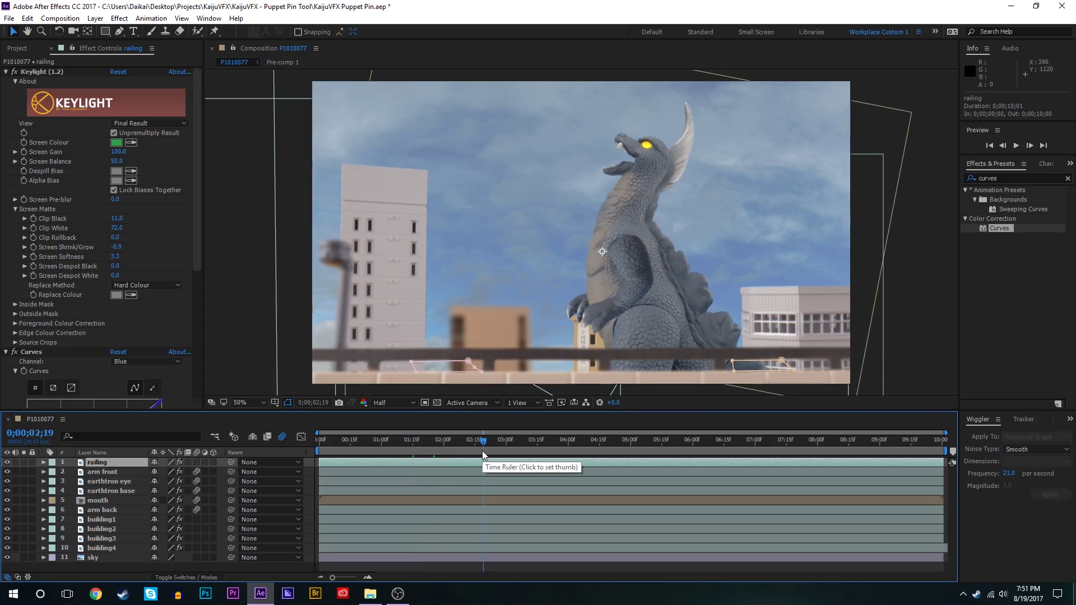
click(506, 453)
click(536, 455)
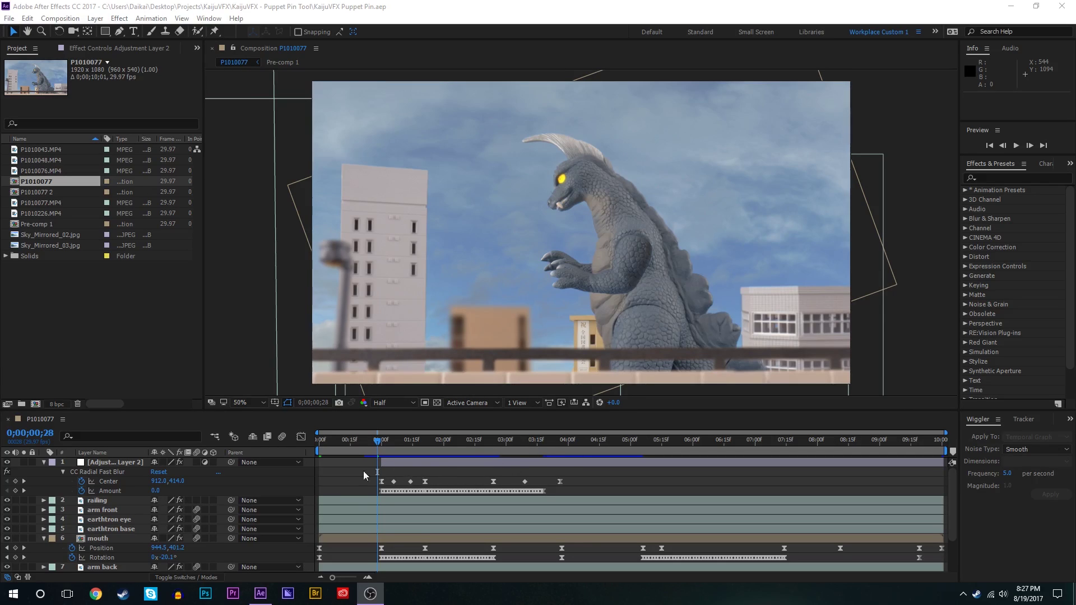
- Examine the CC Radial Fast Blur on Adjustment Layer 2 and its Center and Amount keyframes alongside the other layers
click(135, 465)
scroll(453, 504, down, 3)
scroll(428, 539, up, 3)
click(97, 472)
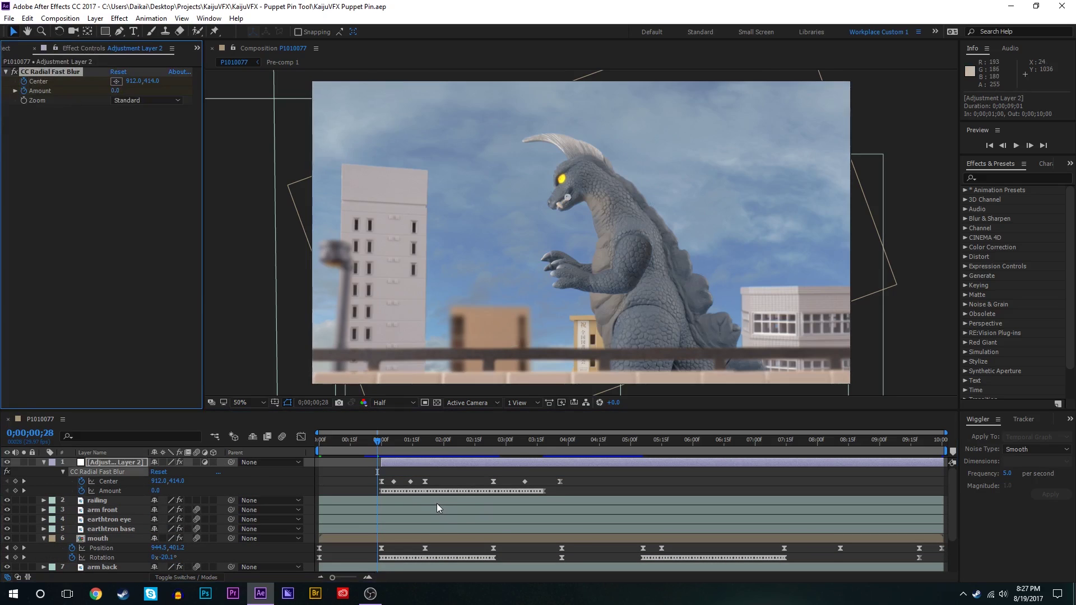
scroll(405, 516, down, 2)
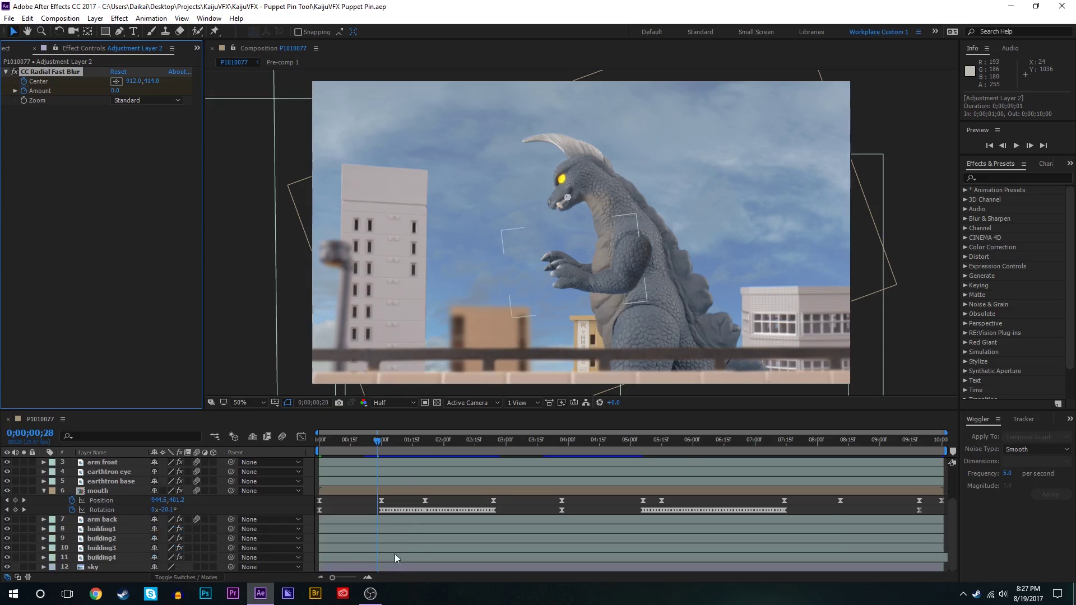
scroll(384, 464, up, 2)
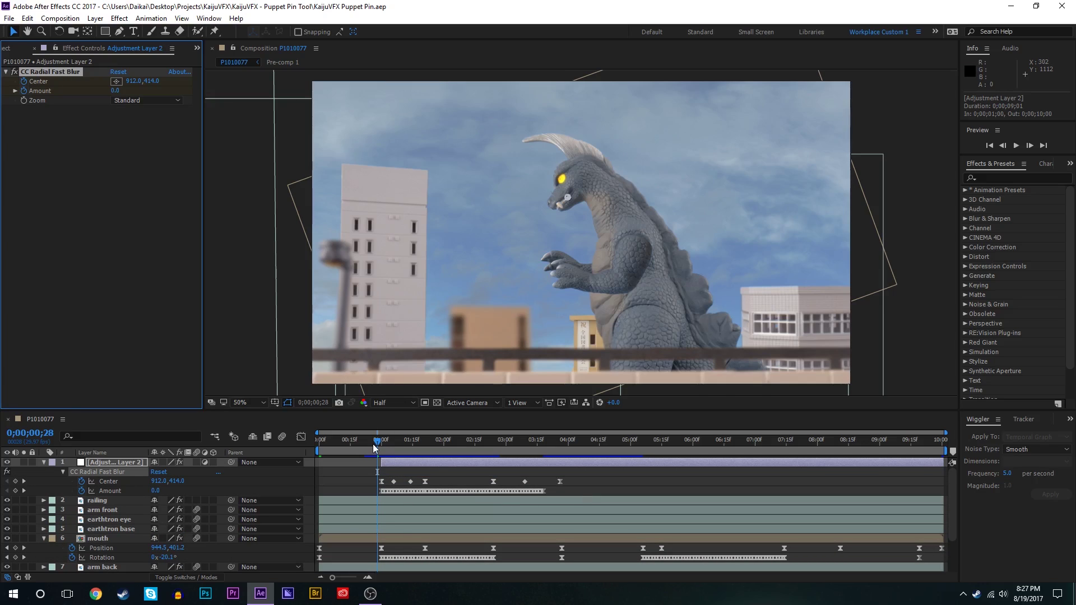
- Review the radial blur during the kaiju's roar and compare it with the frames around 5 and 6 seconds
drag(375, 444, 430, 449)
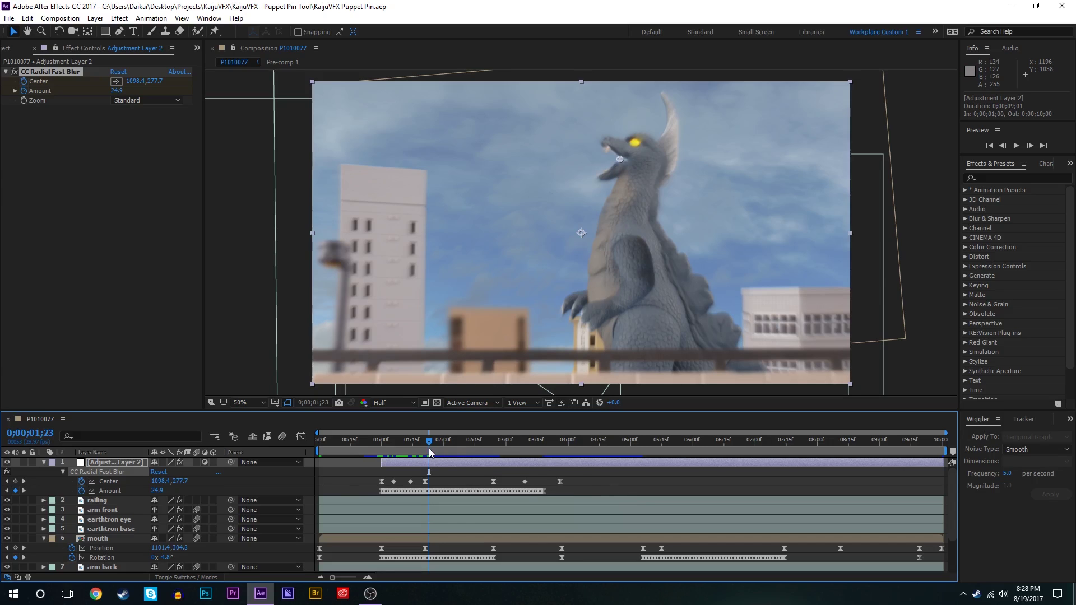
drag(429, 449, 587, 451)
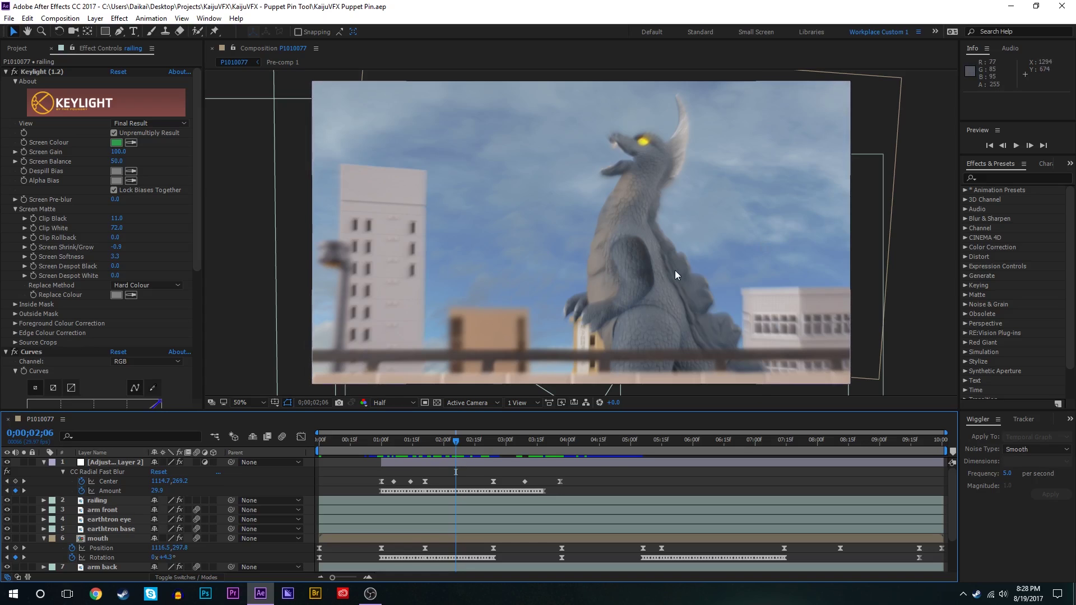
click(702, 441)
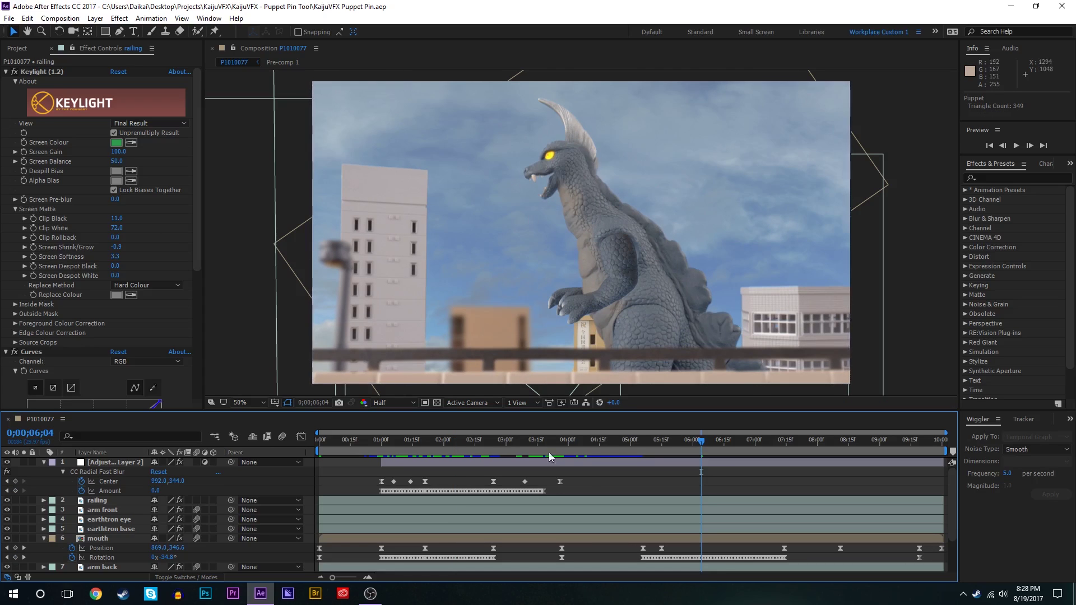
click(587, 440)
drag(576, 442, 440, 449)
click(633, 443)
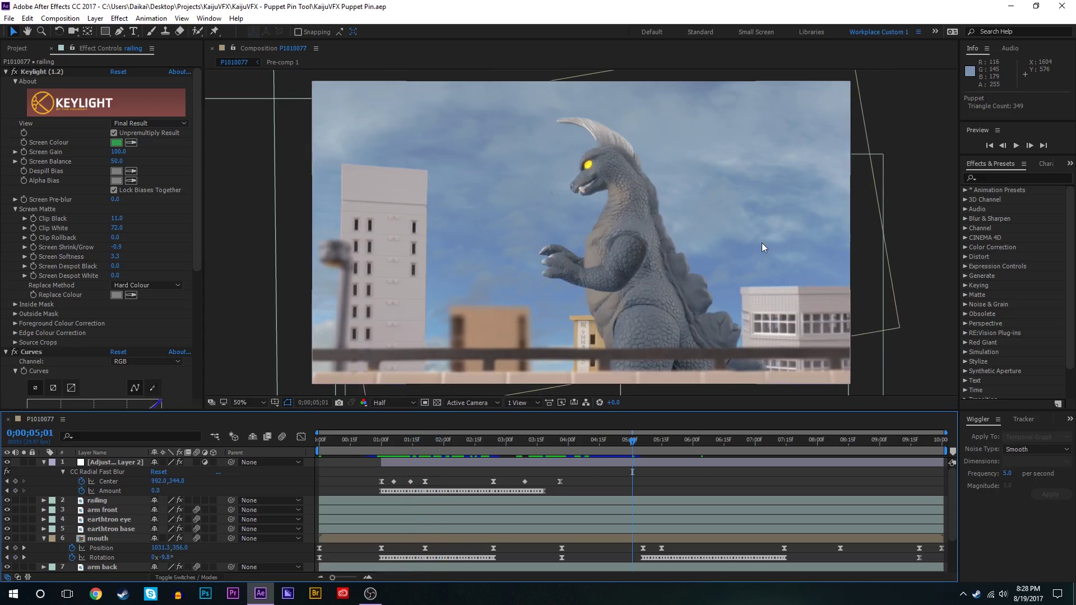